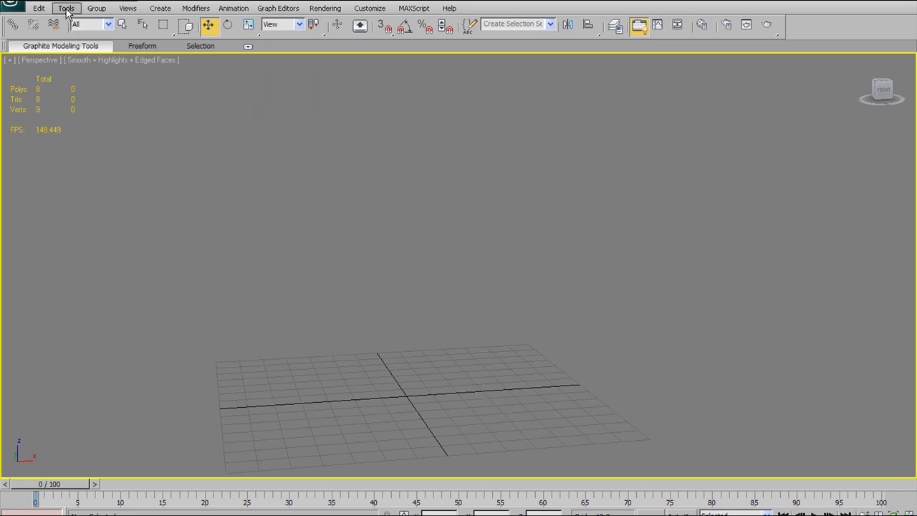
Hide the Graphite Modeling Tools ribbon and show it again
{"action": "left_click", "coordinate": [66, 9]}
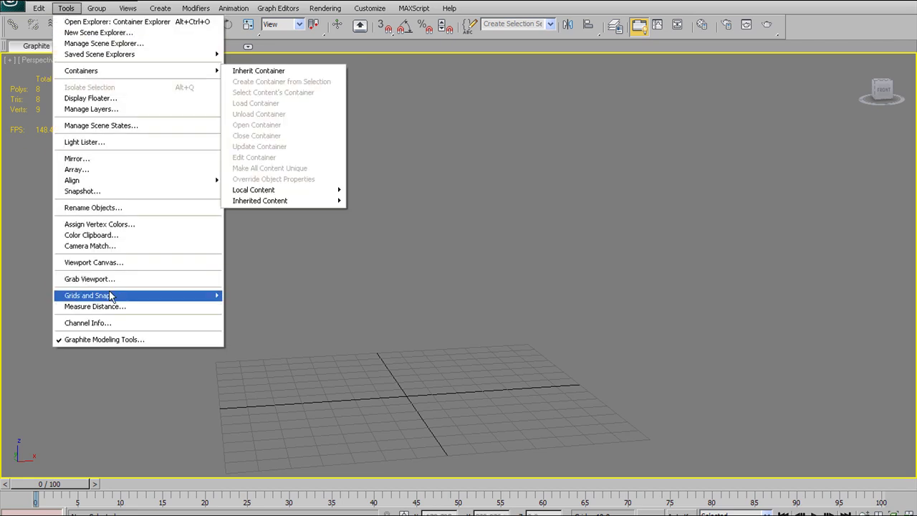
{"action": "left_click", "coordinate": [76, 340]}
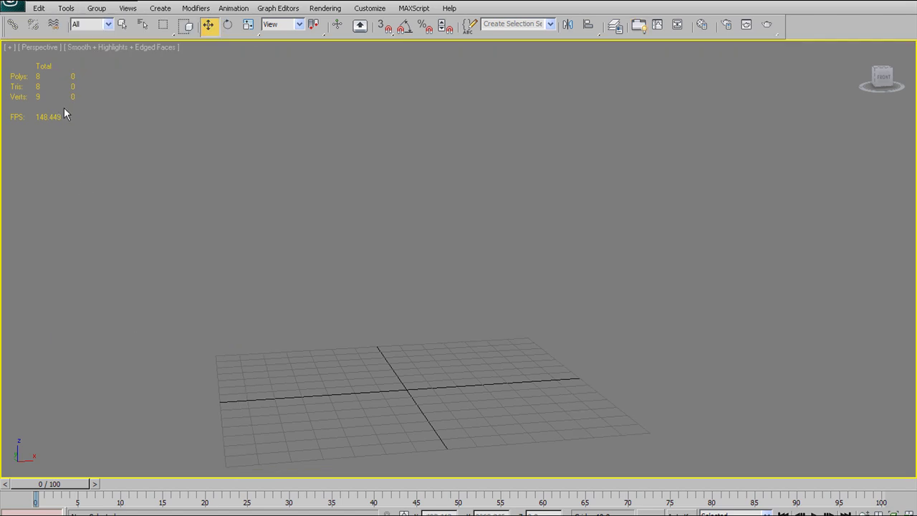
{"action": "left_click", "coordinate": [66, 8]}
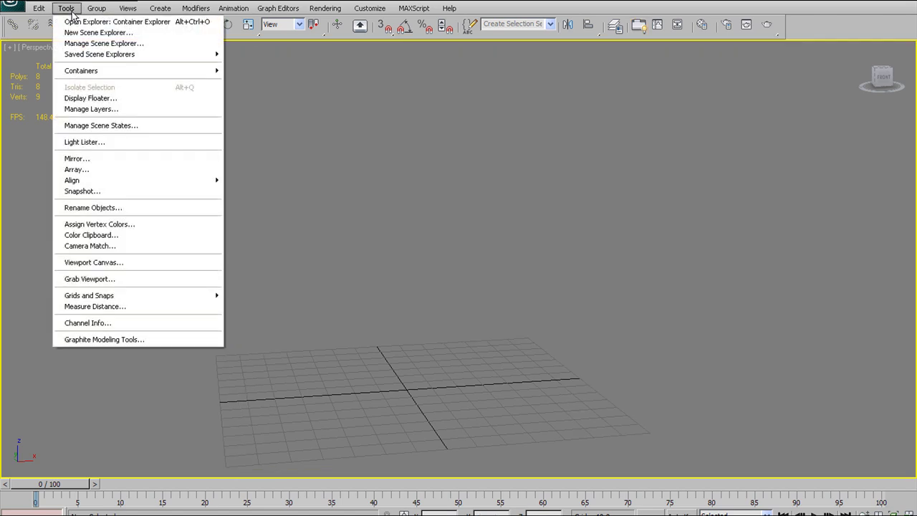
{"action": "left_click", "coordinate": [106, 340]}
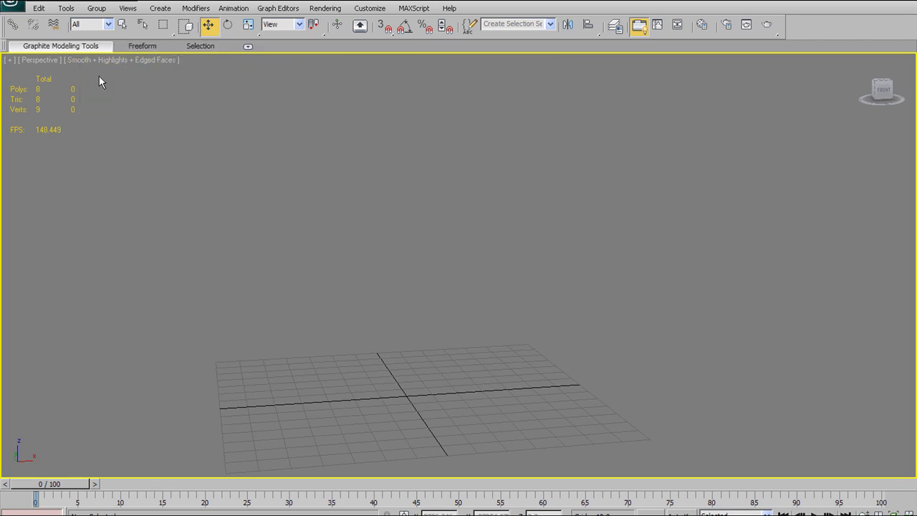
Expand the Graphite Modeling Tools ribbon to its full height and turn on the command panel beside the viewport
{"action": "left_click", "coordinate": [248, 47]}
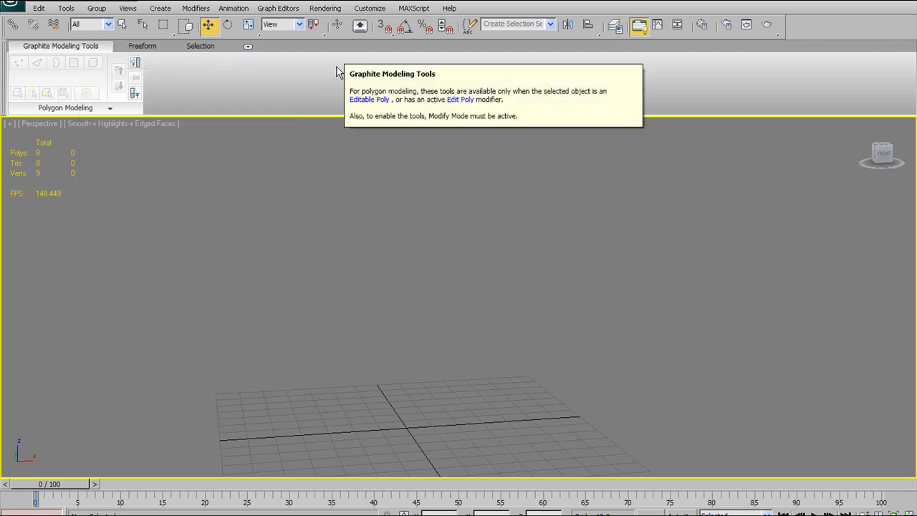
{"action": "left_click", "coordinate": [135, 65]}
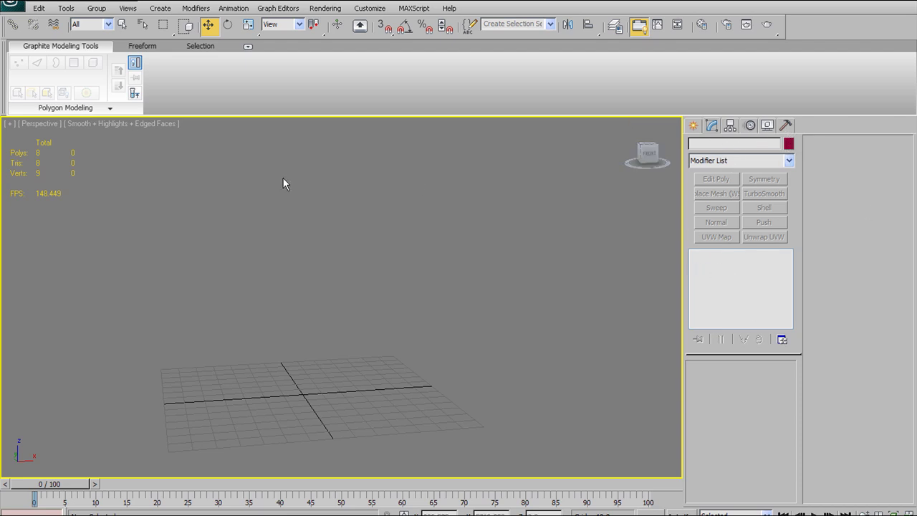
{"action": "left_click", "coordinate": [136, 64]}
{"action": "left_click", "coordinate": [136, 64]}
{"action": "left_click", "coordinate": [137, 63]}
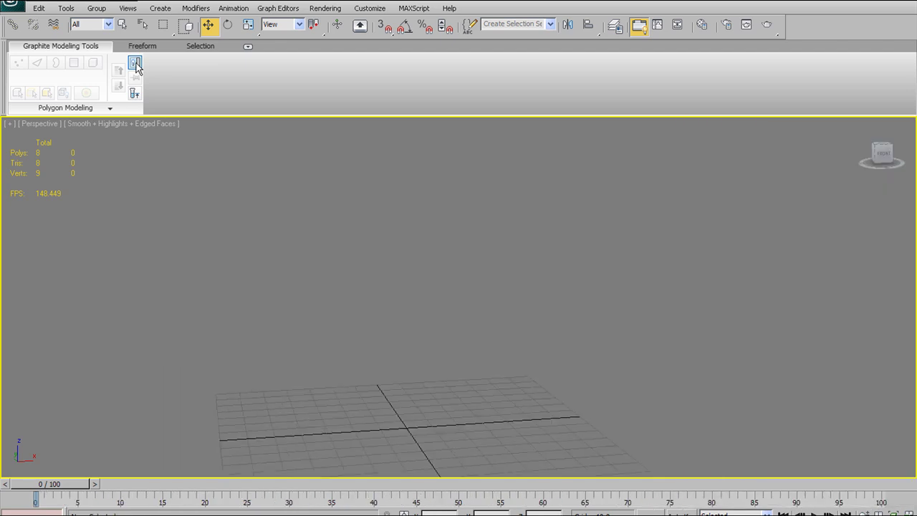
{"action": "left_click", "coordinate": [137, 64]}
{"action": "left_click", "coordinate": [136, 63]}
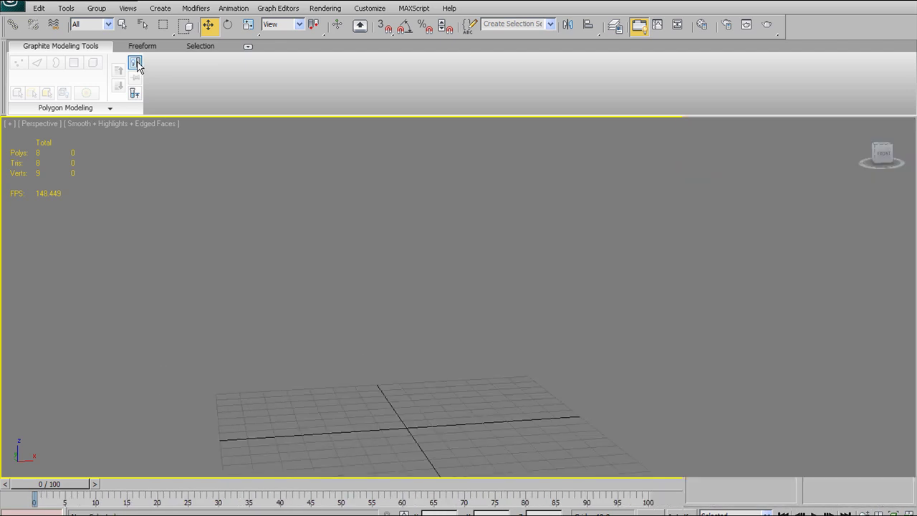
{"action": "left_click", "coordinate": [136, 63]}
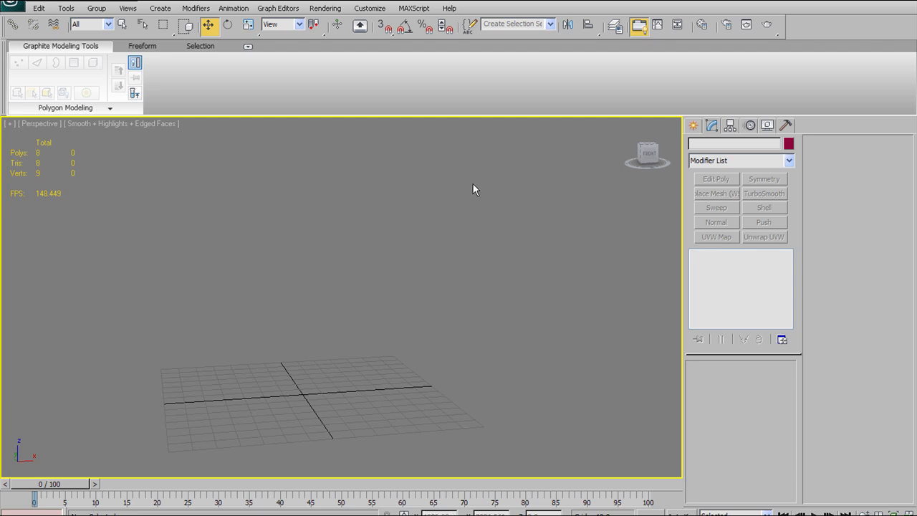
Create a standard cylinder centred on the grid origin in the top view, with a radius of about 50.5 and height about 59
{"action": "left_click", "coordinate": [694, 126]}
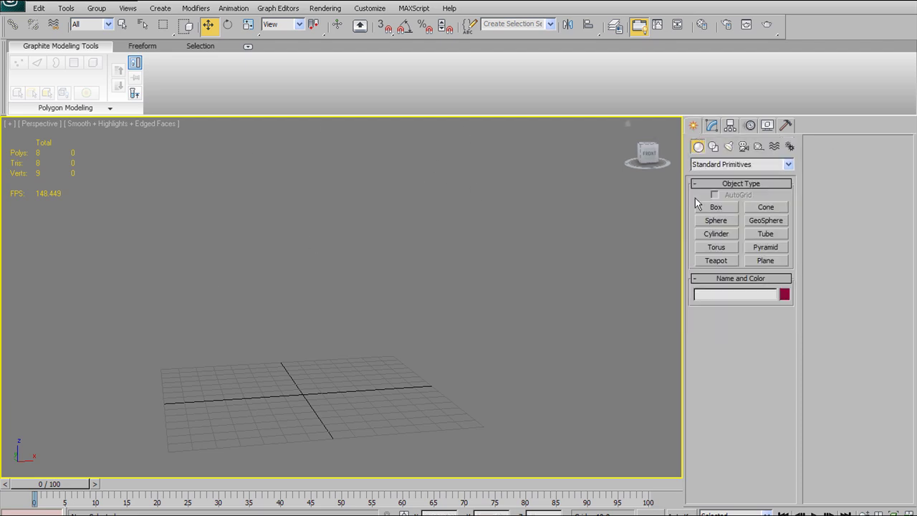
{"action": "left_click", "coordinate": [717, 234]}
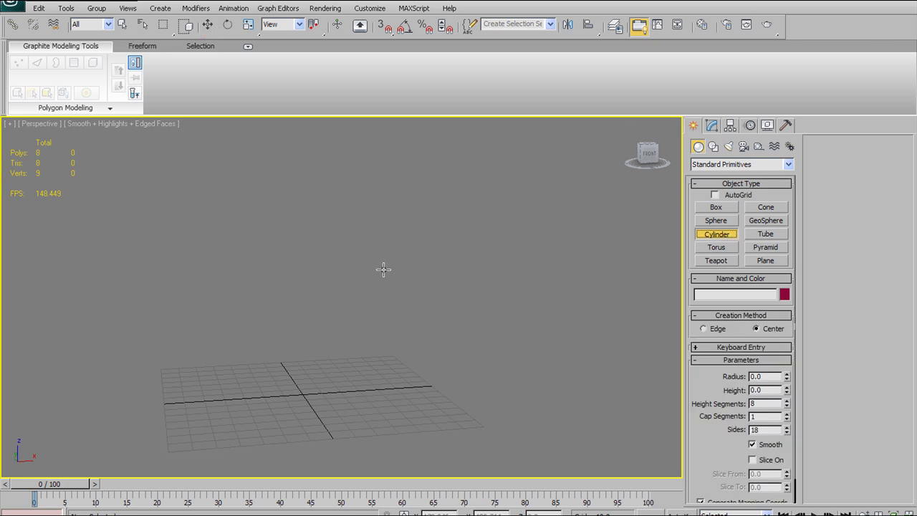
{"action": "key", "text": "t"}
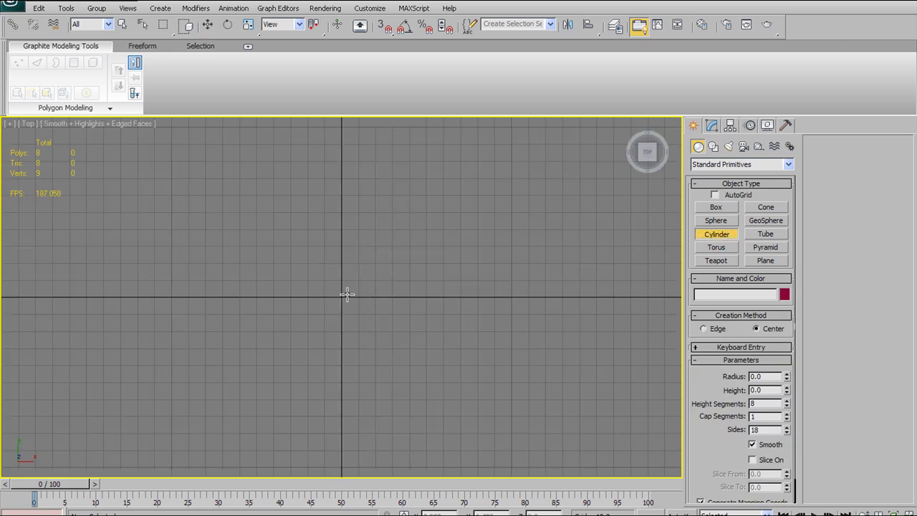
{"action": "left_click_drag", "start_coordinate": [342, 297], "coordinate": [411, 245]}
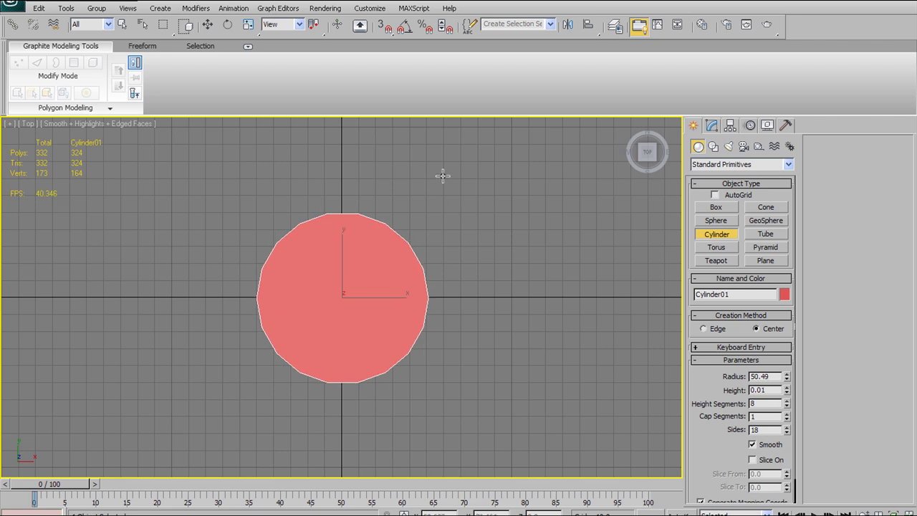
{"action": "key", "text": "f"}
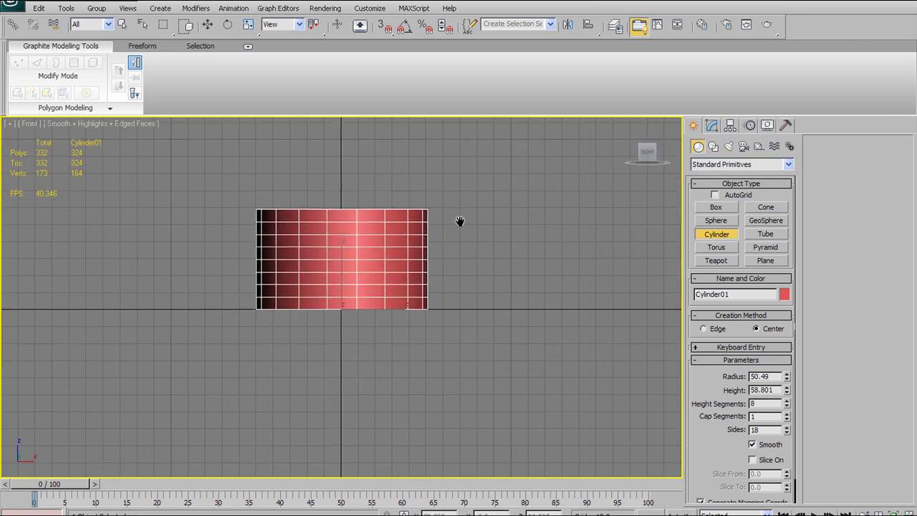
{"action": "scroll", "coordinate": [458, 258], "scroll_direction": "up", "scroll_amount": 3}
{"action": "scroll", "coordinate": [455, 266], "scroll_direction": "down", "scroll_amount": 2}
Set the cylinder's height to 100 and its radius to 30, and return to the perspective view
{"action": "left_click_drag", "start_coordinate": [787, 390], "coordinate": [796, 305]}
{"action": "middle_click_drag", "start_coordinate": [538, 220], "coordinate": [530, 278]}
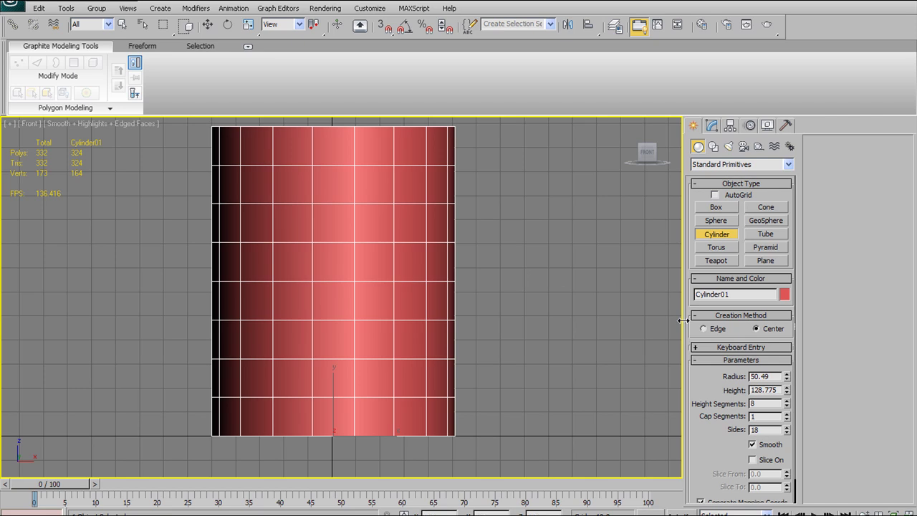
{"action": "scroll", "coordinate": [577, 289], "scroll_direction": "down", "scroll_amount": 2}
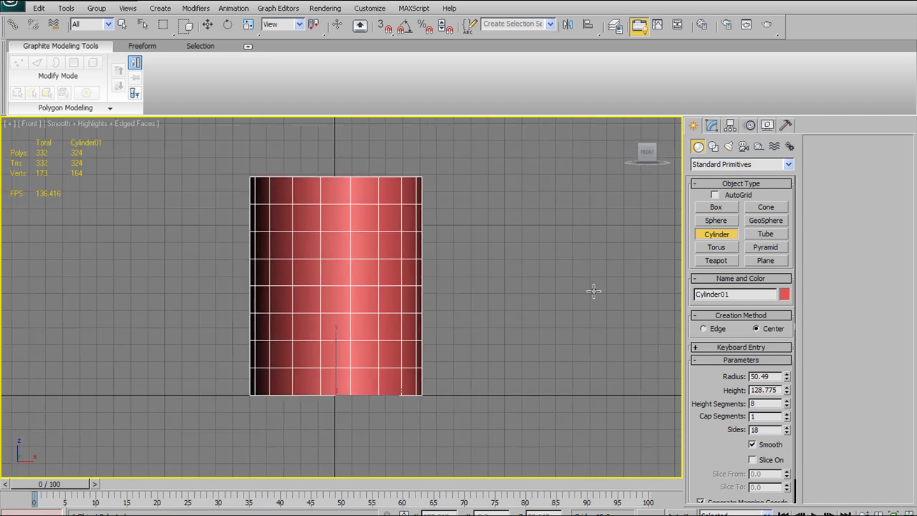
{"action": "double_click", "coordinate": [780, 391]}
{"action": "type", "text": "100"}
{"action": "key", "text": "Return"}
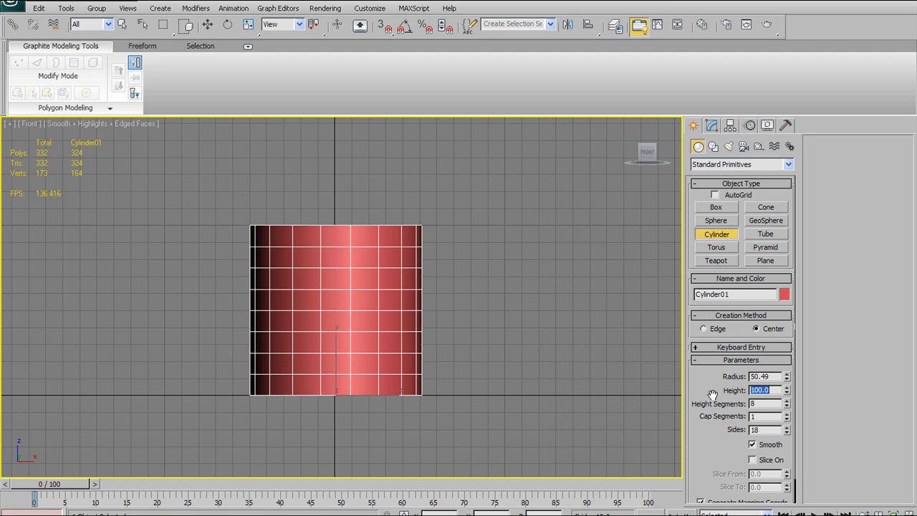
{"action": "double_click", "coordinate": [779, 377]}
{"action": "type", "text": "30"}
{"action": "key", "text": "Return"}
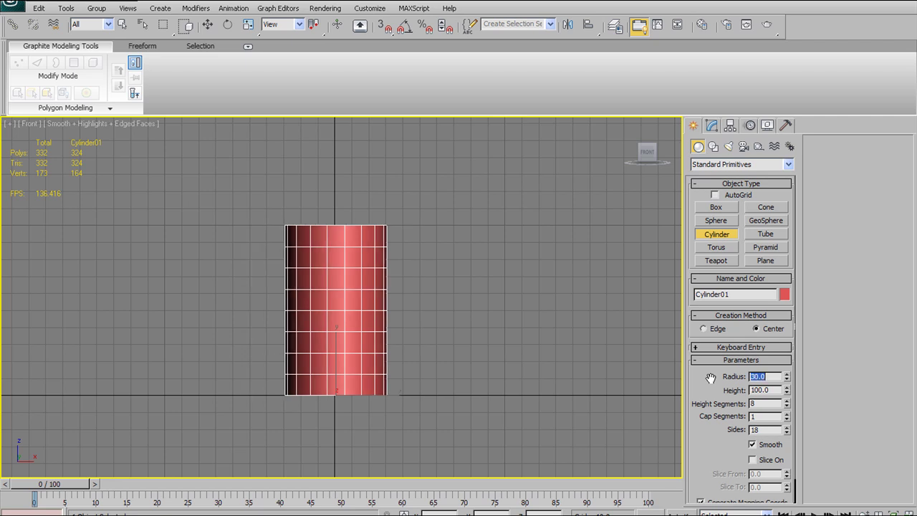
{"action": "middle_click_drag", "start_coordinate": [442, 293], "coordinate": [425, 299], "text": "alt"}
{"action": "key", "text": "p"}
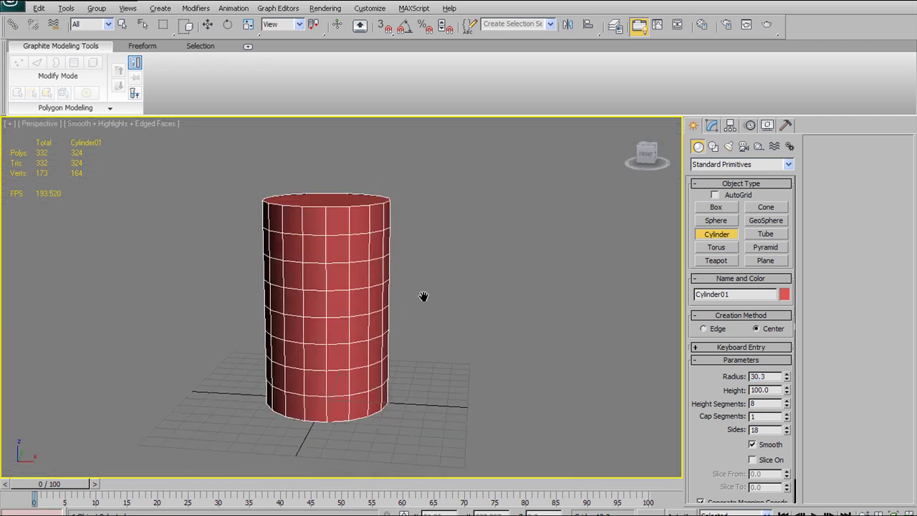
Leave cylinder creation by activating the Move tool and show the cylinder's modify settings
{"action": "left_click", "coordinate": [47, 107]}
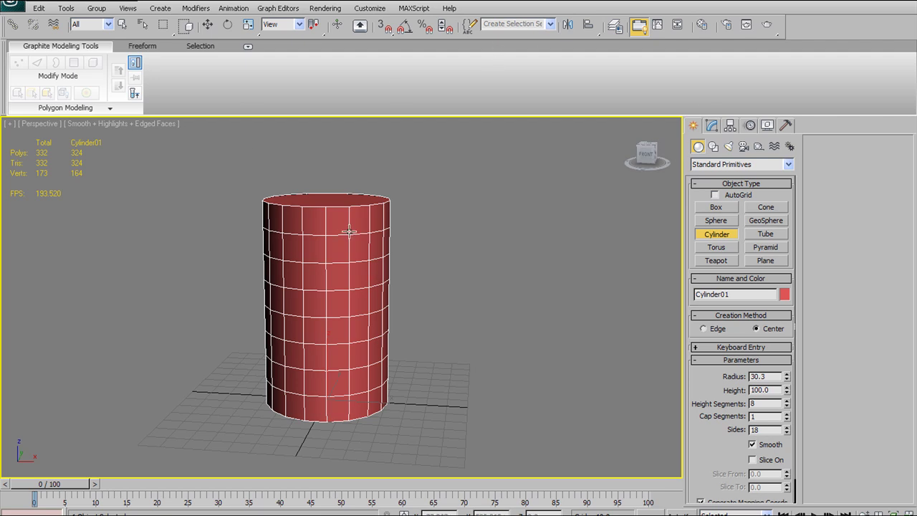
{"action": "left_click", "coordinate": [208, 26]}
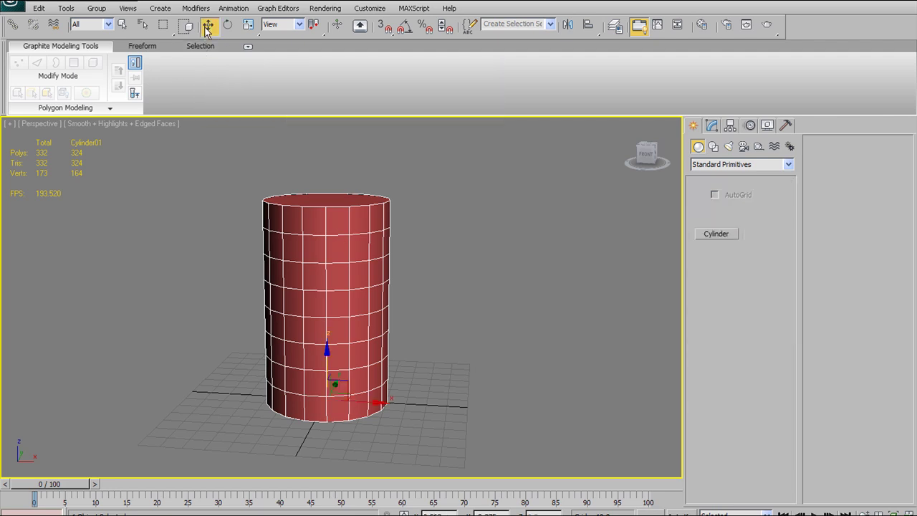
{"action": "left_click", "coordinate": [713, 126]}
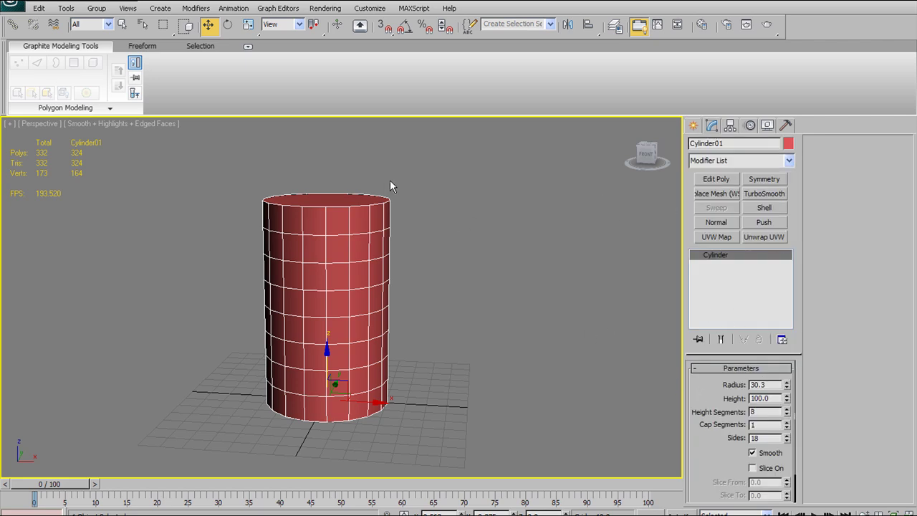
Convert the cylinder to an editable poly from the polygon modeling tools, and undo the conversion
{"action": "right_click", "coordinate": [308, 235]}
{"action": "mouse_move", "coordinate": [360, 351]}
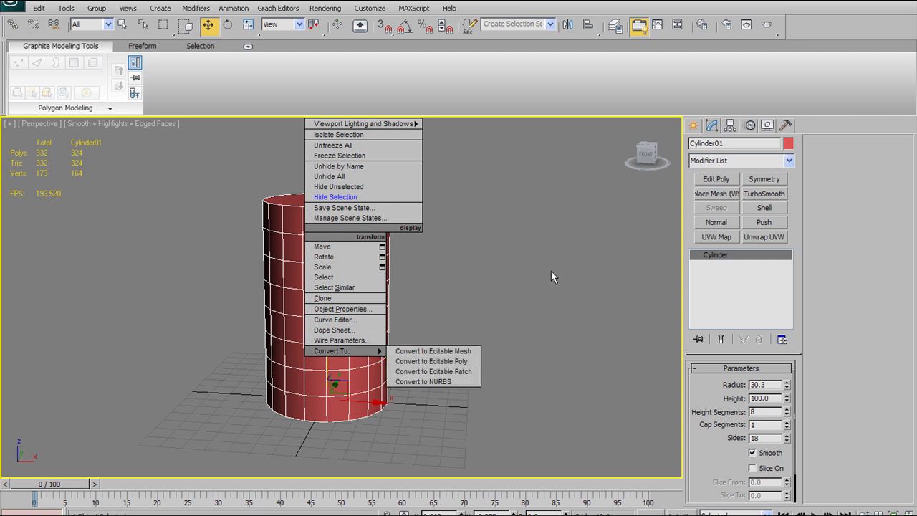
{"action": "left_click", "coordinate": [529, 174]}
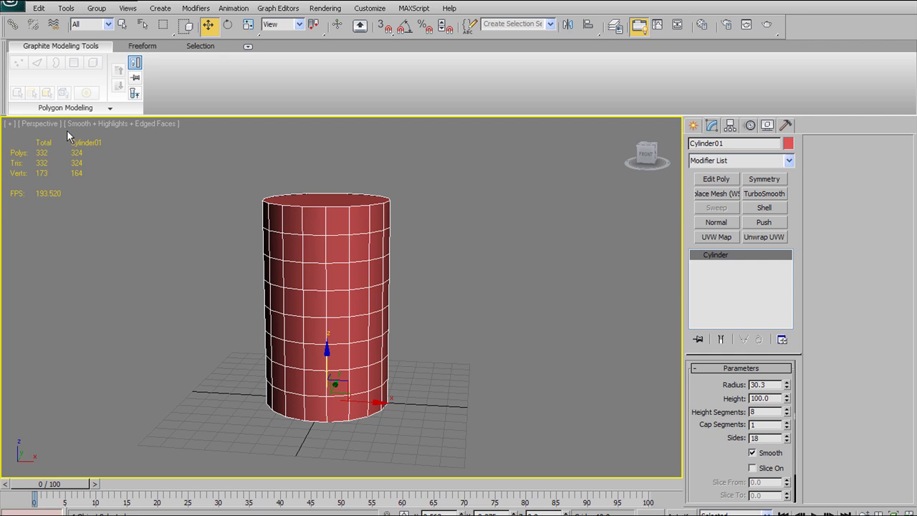
{"action": "left_click", "coordinate": [97, 108]}
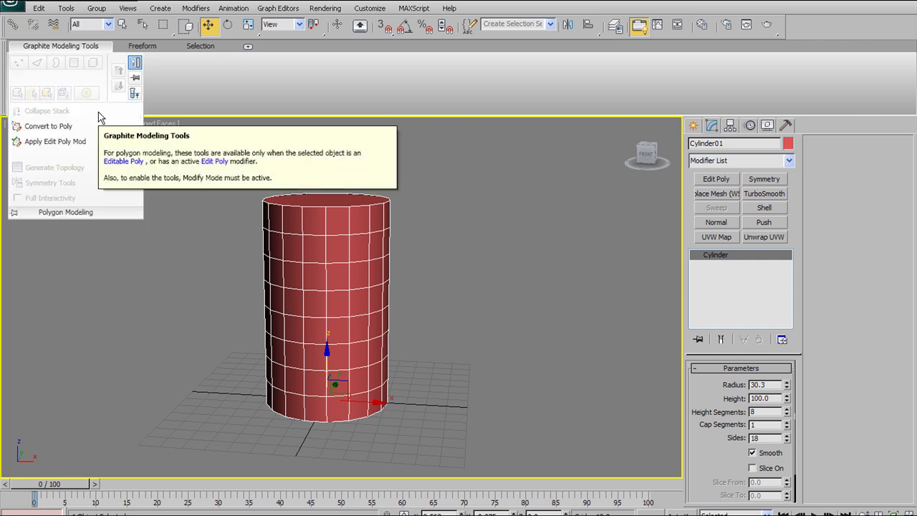
{"action": "left_click", "coordinate": [41, 127]}
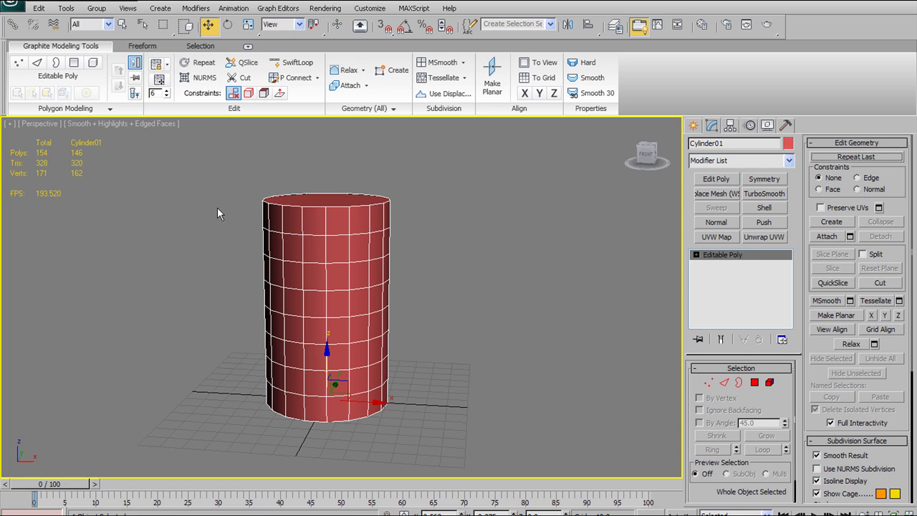
{"action": "key", "text": "ctrl+z"}
Apply an Edit Poly modifier to the cylinder, look through the available modifiers, and delete the Edit Poly modifier
{"action": "left_click", "coordinate": [99, 110]}
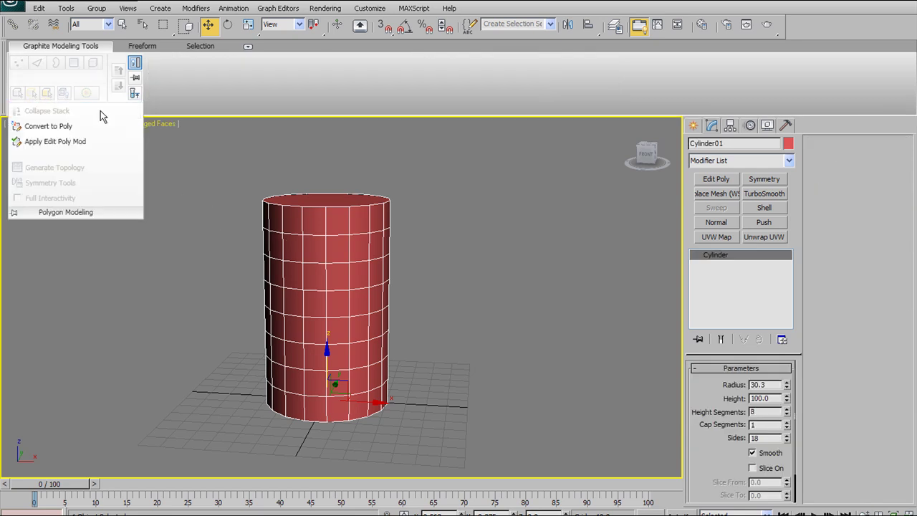
{"action": "left_click", "coordinate": [71, 147]}
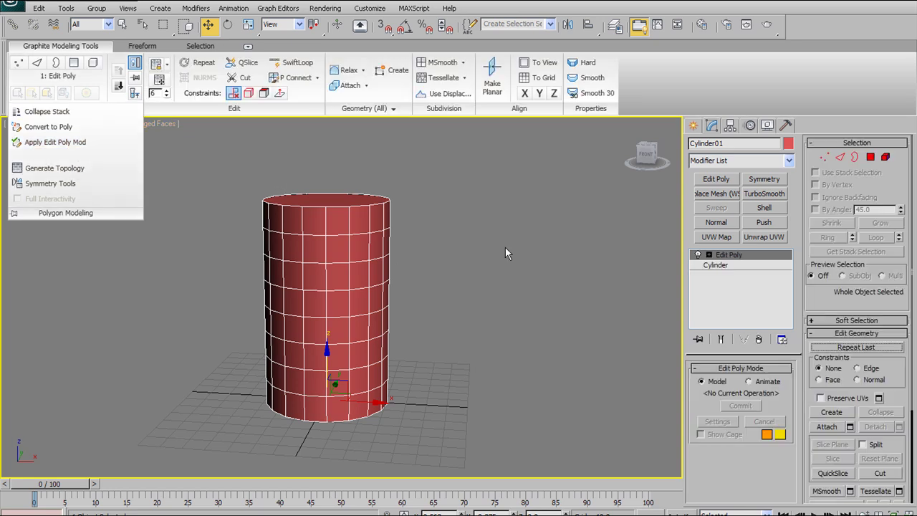
{"action": "left_click", "coordinate": [709, 256]}
{"action": "left_click", "coordinate": [709, 256]}
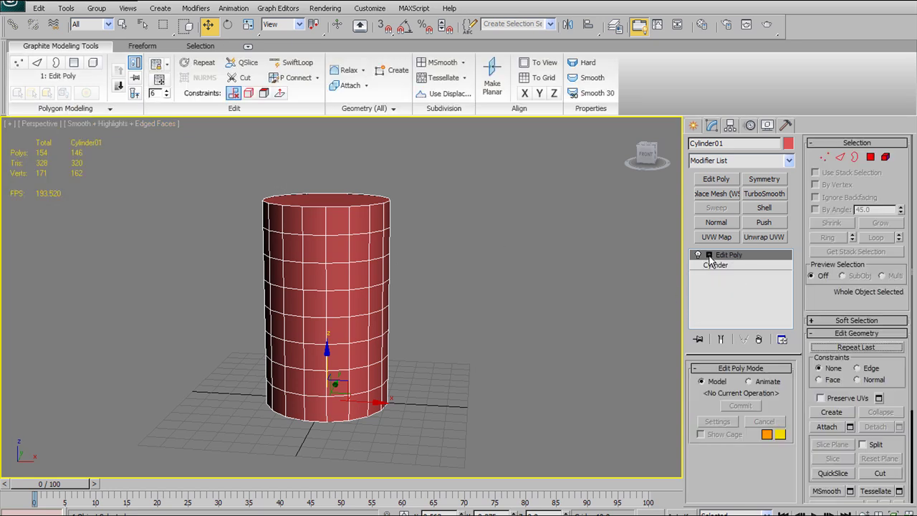
{"action": "left_click", "coordinate": [791, 162]}
{"action": "scroll", "coordinate": [724, 383], "scroll_direction": "up", "scroll_amount": 3}
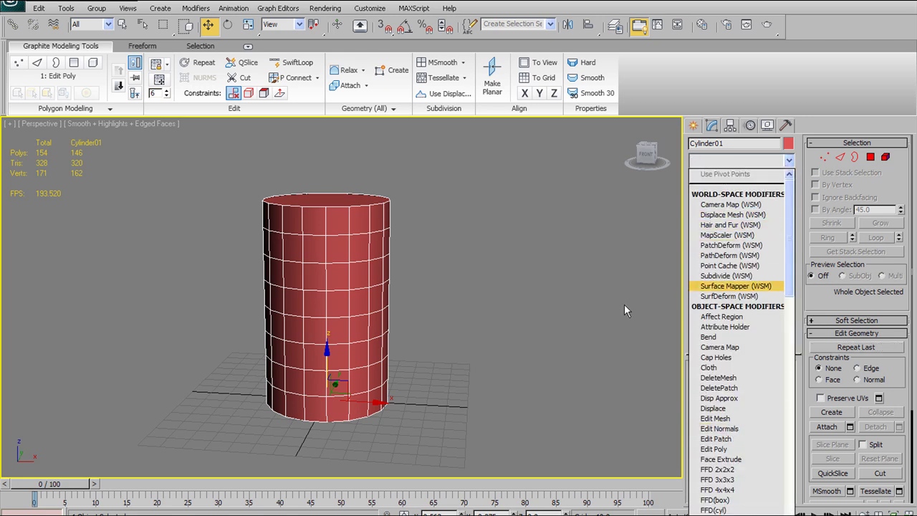
{"action": "left_click", "coordinate": [528, 237]}
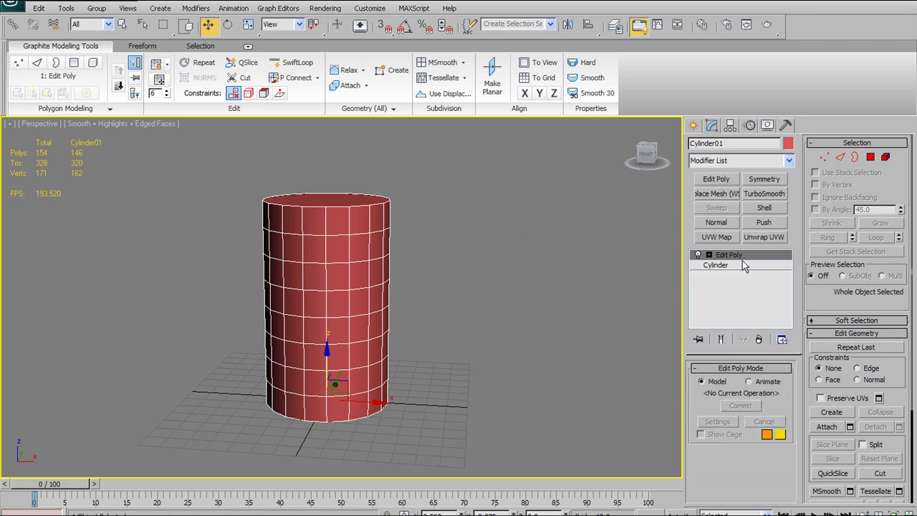
{"action": "key", "text": "Delete"}
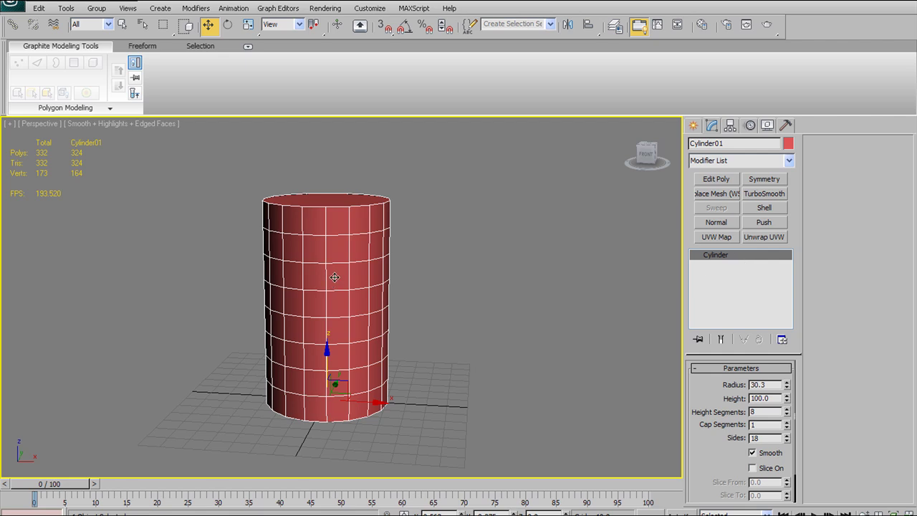
Convert the cylinder to an editable poly object
{"action": "left_click", "coordinate": [86, 107]}
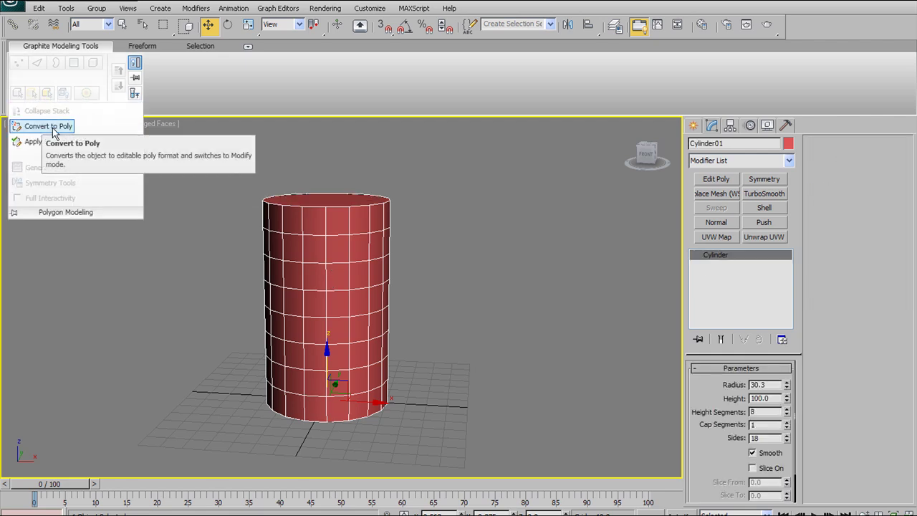
{"action": "left_click", "coordinate": [66, 126]}
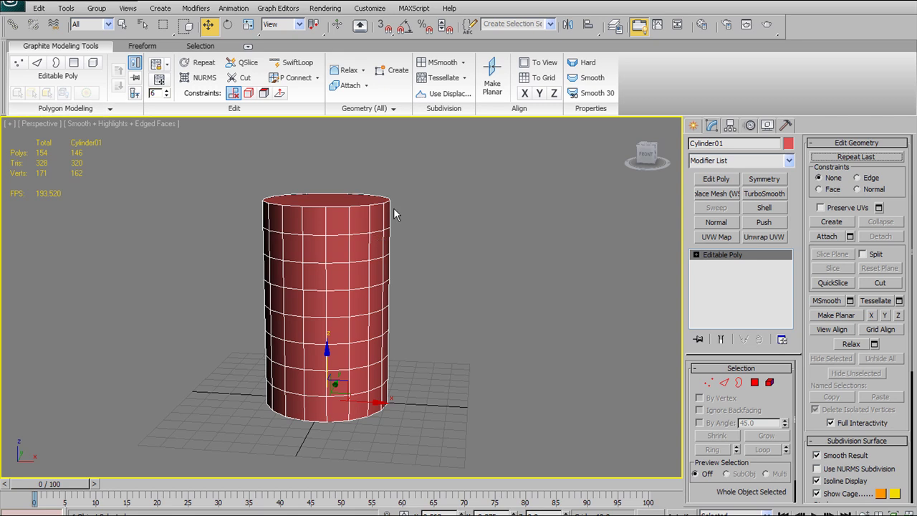
{"action": "left_click", "coordinate": [70, 109]}
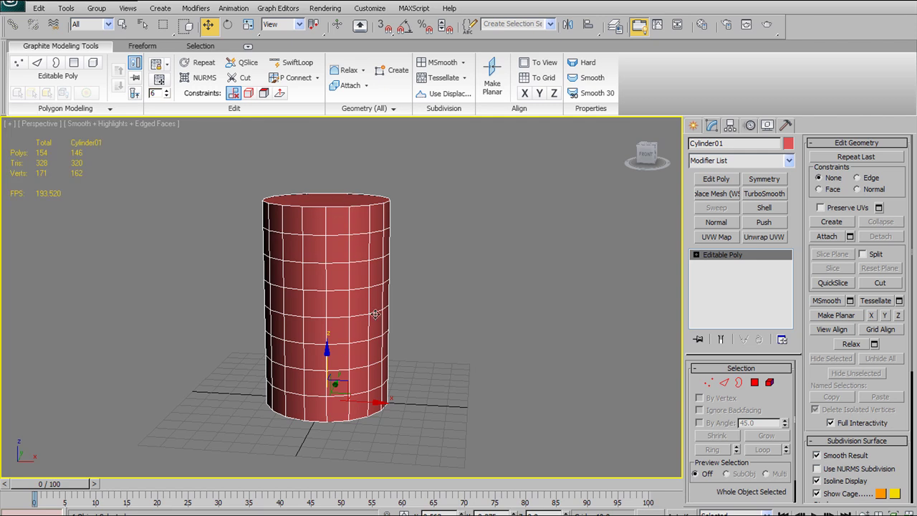
{"action": "left_click", "coordinate": [114, 111]}
{"action": "left_click", "coordinate": [109, 110]}
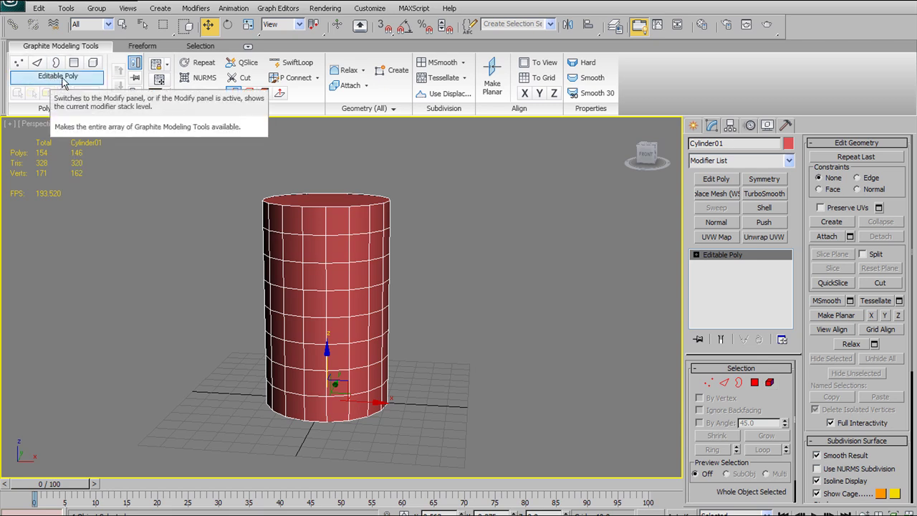
{"action": "left_click", "coordinate": [305, 216]}
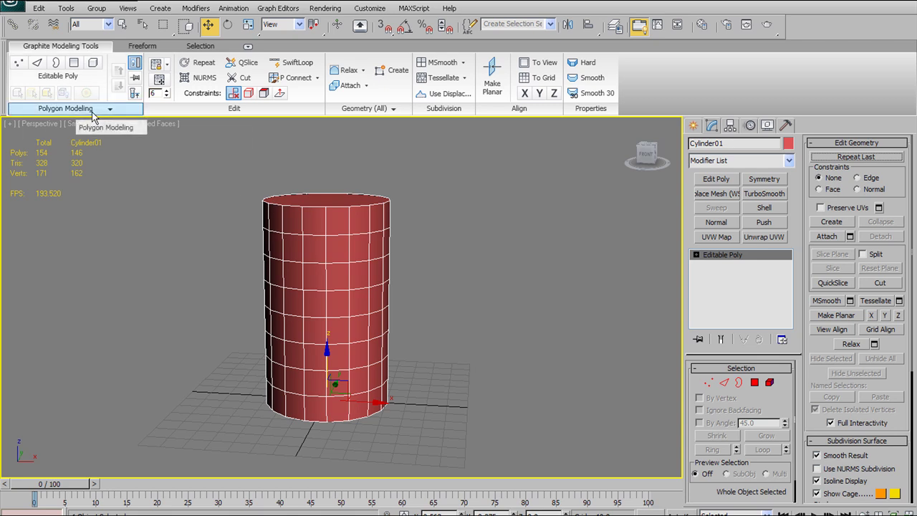
Switch to Element level and select the entire cylinder element
{"action": "left_click", "coordinate": [92, 64]}
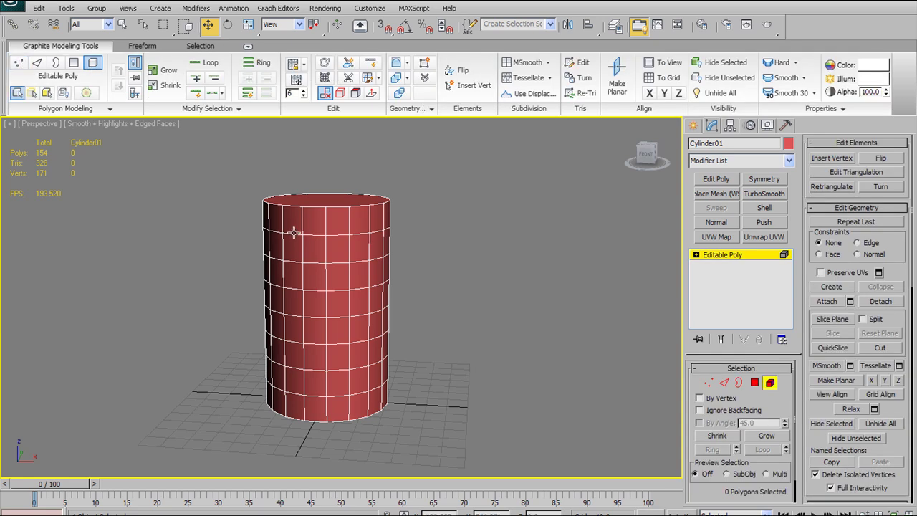
{"action": "left_click", "coordinate": [293, 231]}
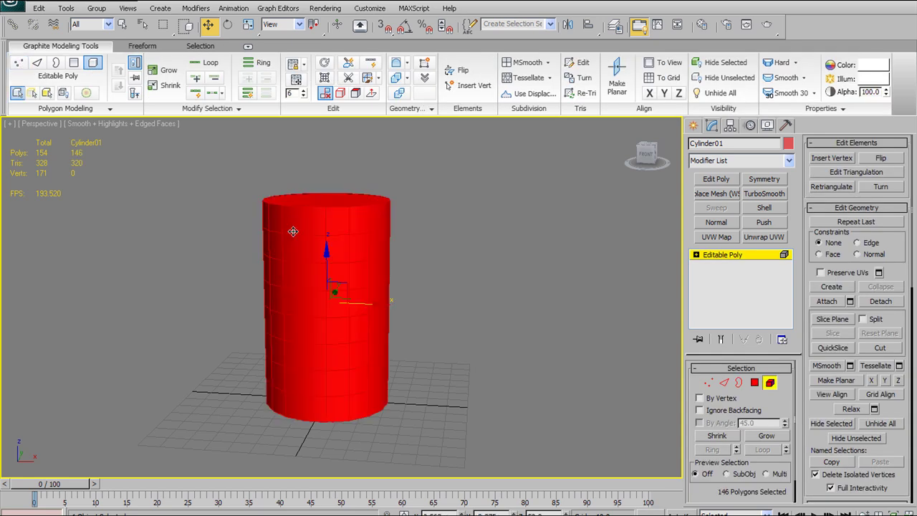
Turn on the SubObj selection preview, switch to Polygon level, and select single polygons on the upper part of the cylinder's side
{"action": "left_click", "coordinate": [34, 93]}
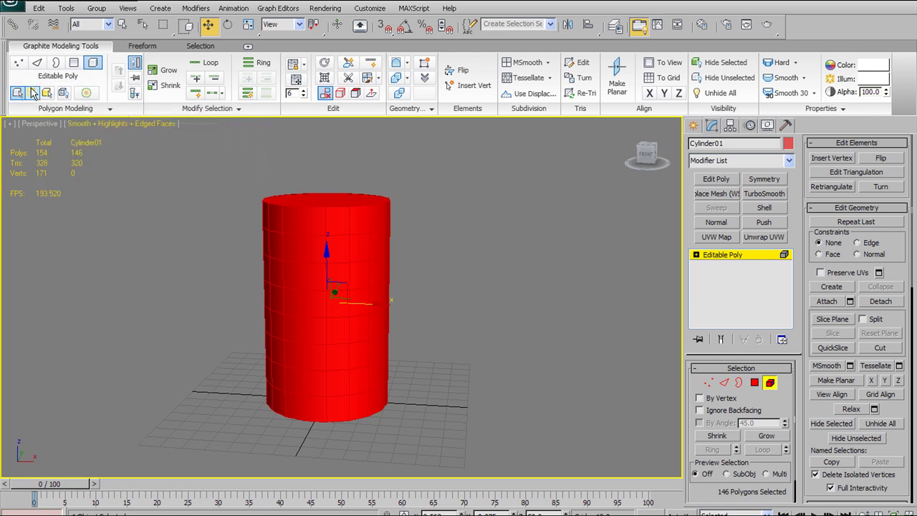
{"action": "left_click", "coordinate": [755, 382]}
{"action": "left_click", "coordinate": [458, 183]}
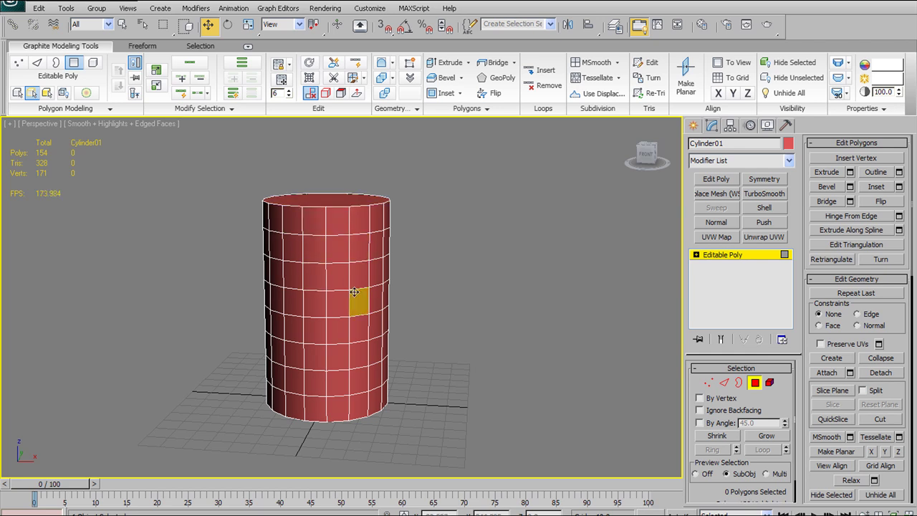
{"action": "left_click", "coordinate": [311, 228]}
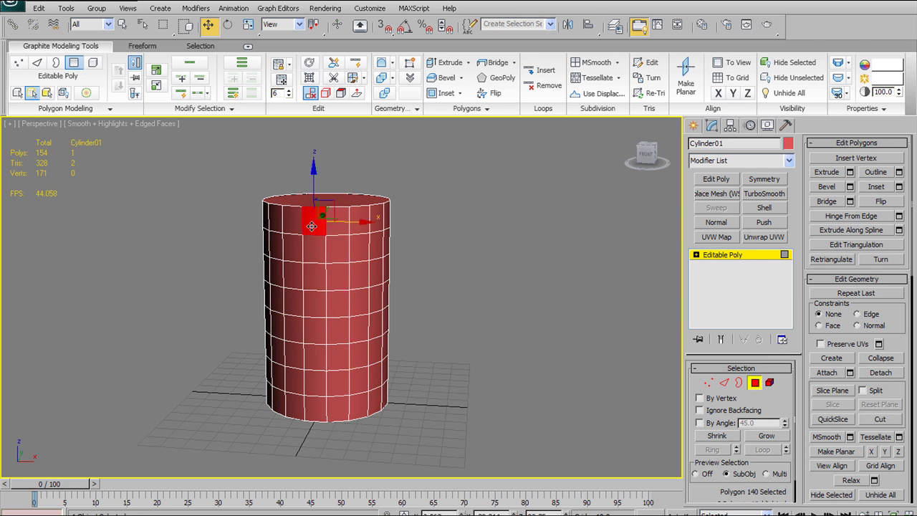
{"action": "left_click", "coordinate": [316, 269]}
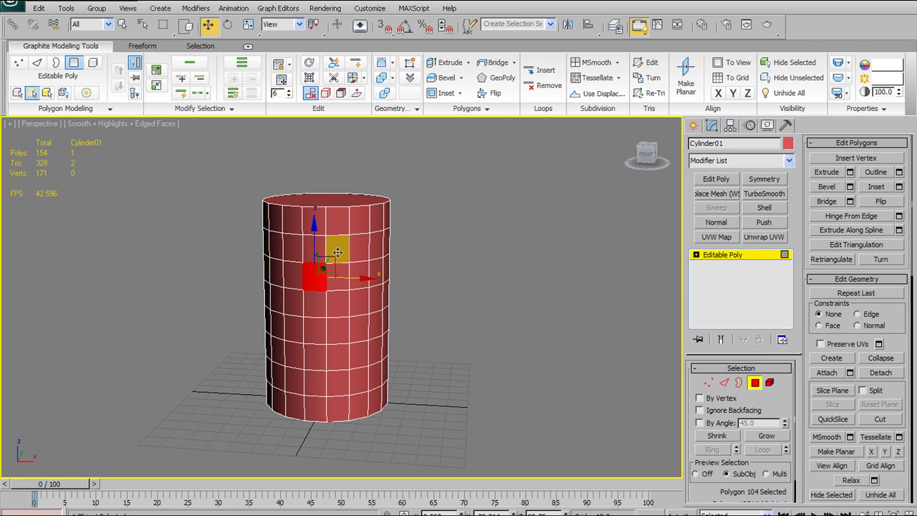
{"action": "left_click", "coordinate": [337, 249]}
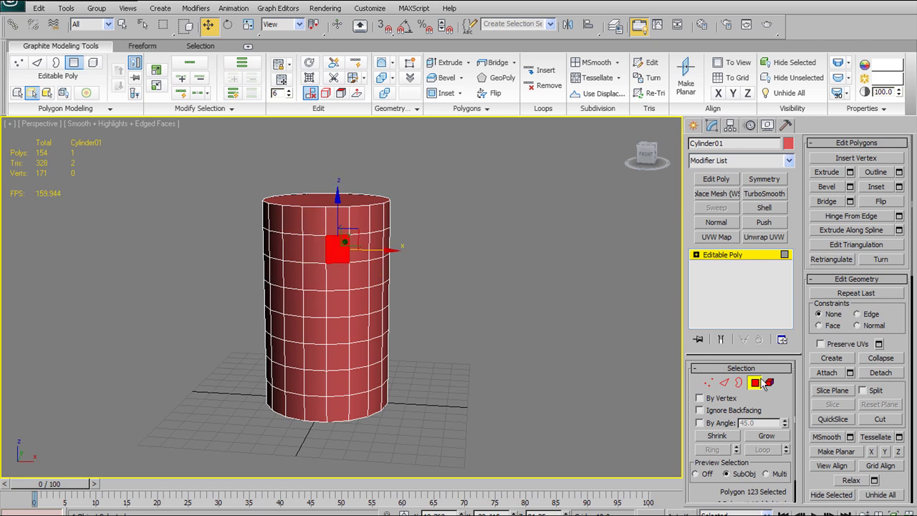
Try the Multi selection preview on the cylinder and return to the SubObj preview
{"action": "left_click", "coordinate": [47, 92]}
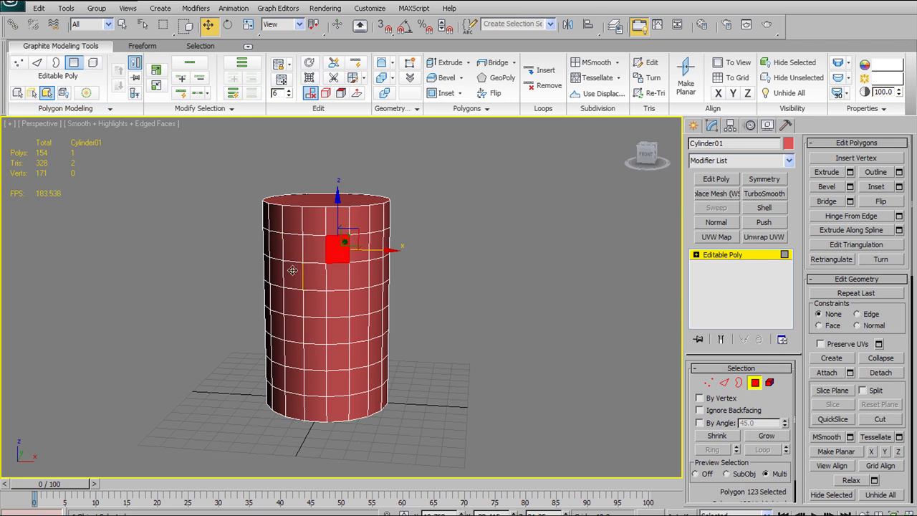
{"action": "left_click", "coordinate": [63, 92]}
{"action": "left_click", "coordinate": [31, 93]}
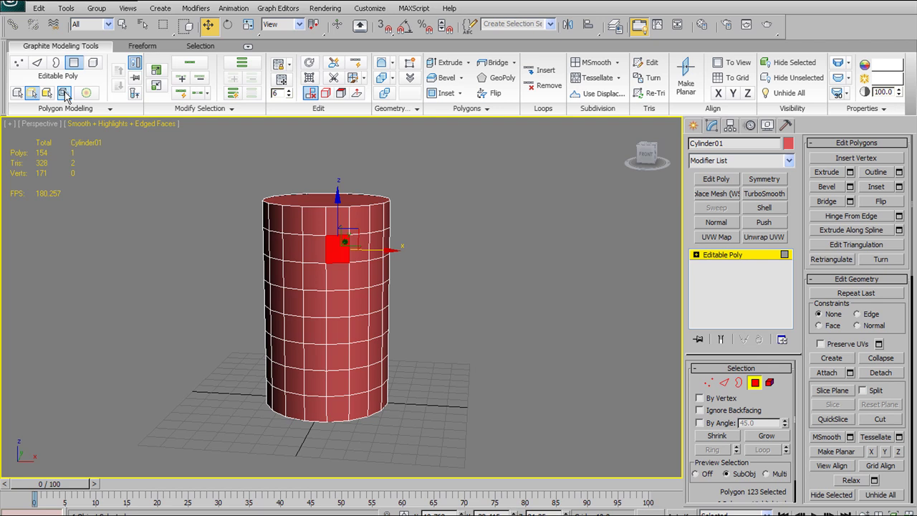
Switch to Vertex level, region-select vertices through the cylinder, inspect the selection from behind, and clear it
{"action": "left_click", "coordinate": [708, 383]}
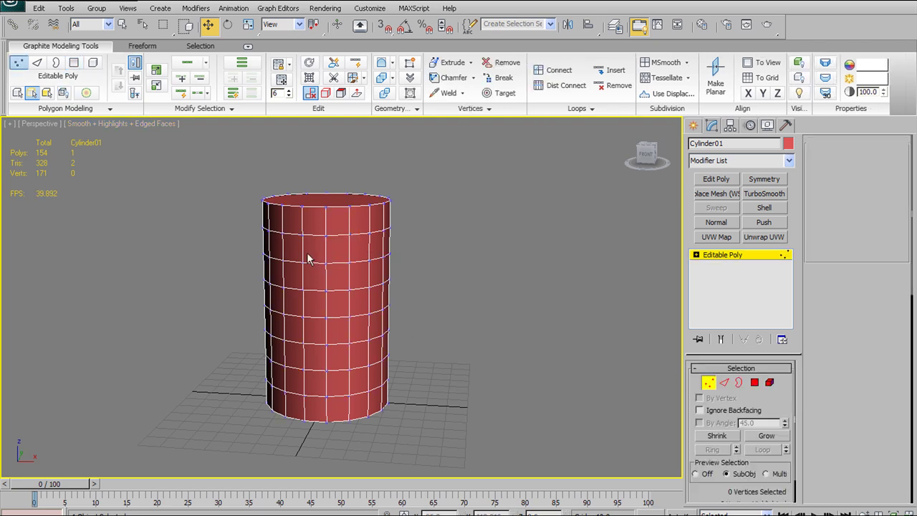
{"action": "left_click_drag", "start_coordinate": [346, 308], "coordinate": [361, 311]}
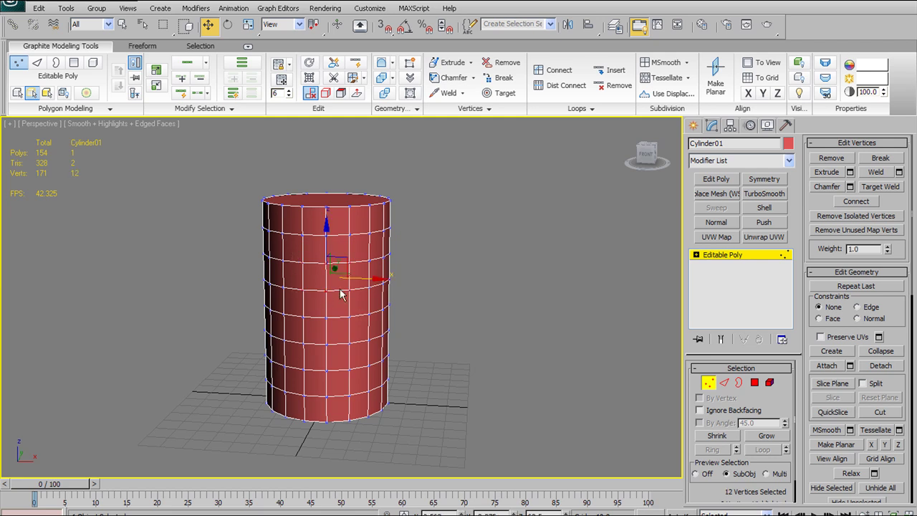
{"action": "middle_click_drag", "start_coordinate": [392, 270], "coordinate": [252, 273], "text": "alt"}
{"action": "middle_click_drag", "start_coordinate": [180, 261], "coordinate": [402, 259], "text": "alt"}
{"action": "left_click", "coordinate": [447, 197]}
Enable Ignore Backfacing, region-select vertices on the cylinder's visible side, and build a larger selection from several vertex groups
{"action": "left_click", "coordinate": [63, 93]}
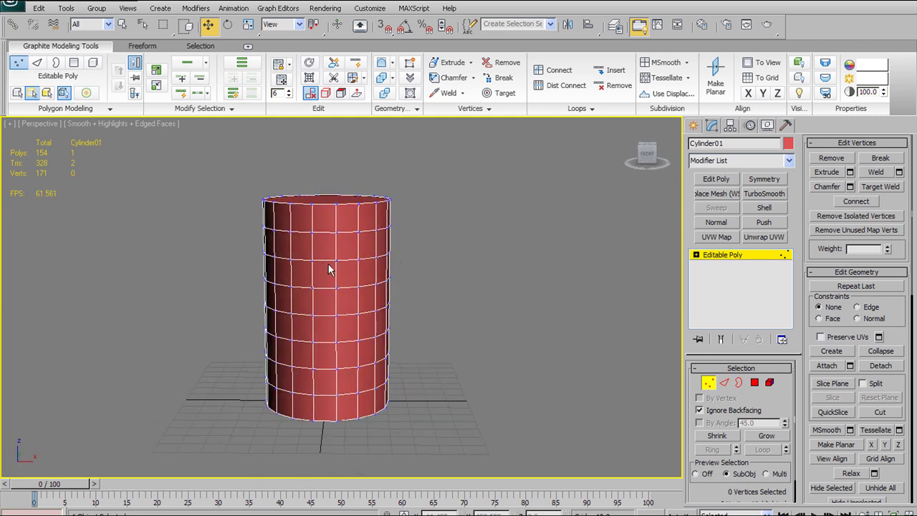
{"action": "left_click_drag", "start_coordinate": [374, 339], "coordinate": [373, 340]}
{"action": "middle_click_drag", "start_coordinate": [373, 340], "coordinate": [246, 338], "text": "alt"}
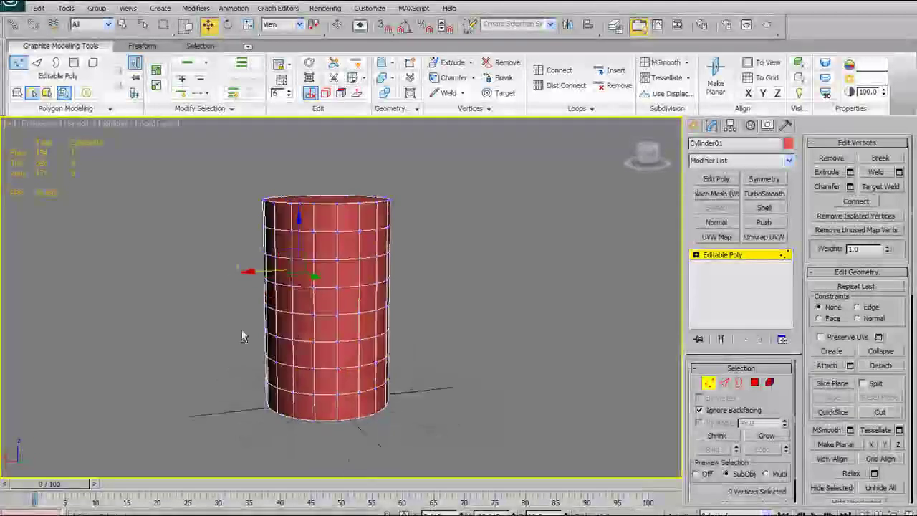
{"action": "middle_click_drag", "start_coordinate": [358, 278], "coordinate": [468, 242], "text": "alt"}
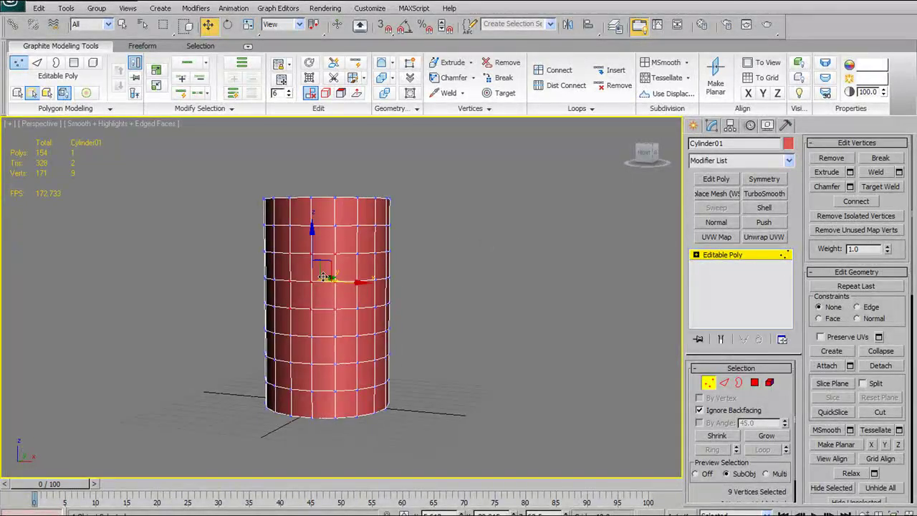
{"action": "left_click", "coordinate": [293, 246]}
{"action": "left_click", "coordinate": [358, 326], "text": "ctrl"}
{"action": "left_click", "coordinate": [375, 360], "text": "ctrl"}
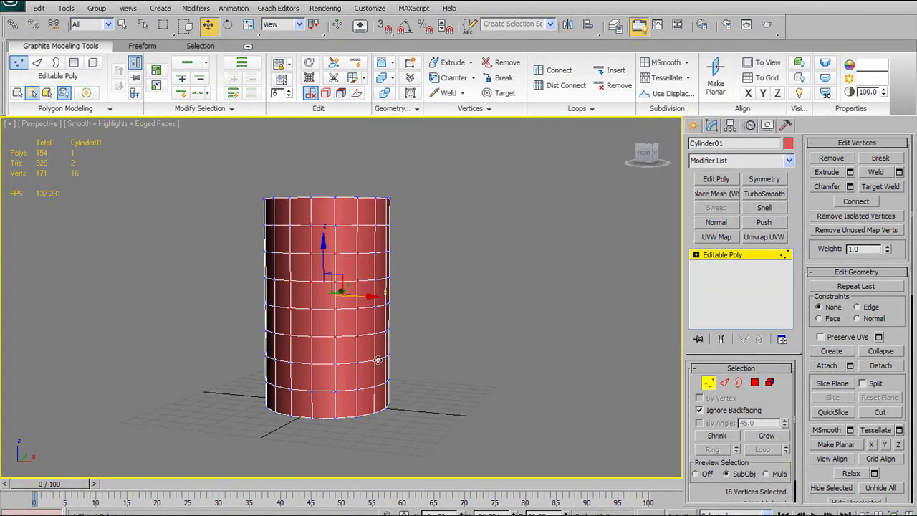
Switch to Polygon level and region-select one full-height vertical column of polygons on the cylinder's front
{"action": "left_click", "coordinate": [755, 382]}
{"action": "left_click", "coordinate": [322, 240]}
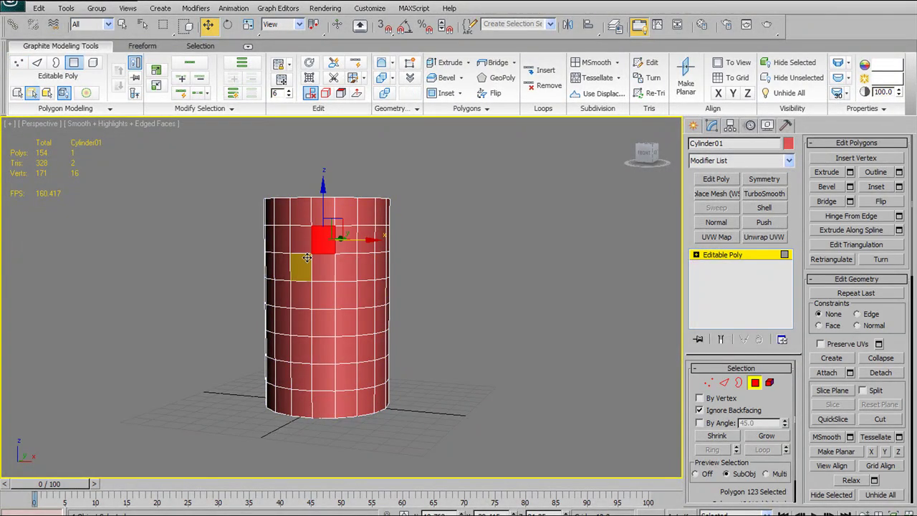
{"action": "left_click_drag", "start_coordinate": [314, 173], "coordinate": [321, 459]}
{"action": "middle_click_drag", "start_coordinate": [452, 328], "coordinate": [447, 349], "text": "alt"}
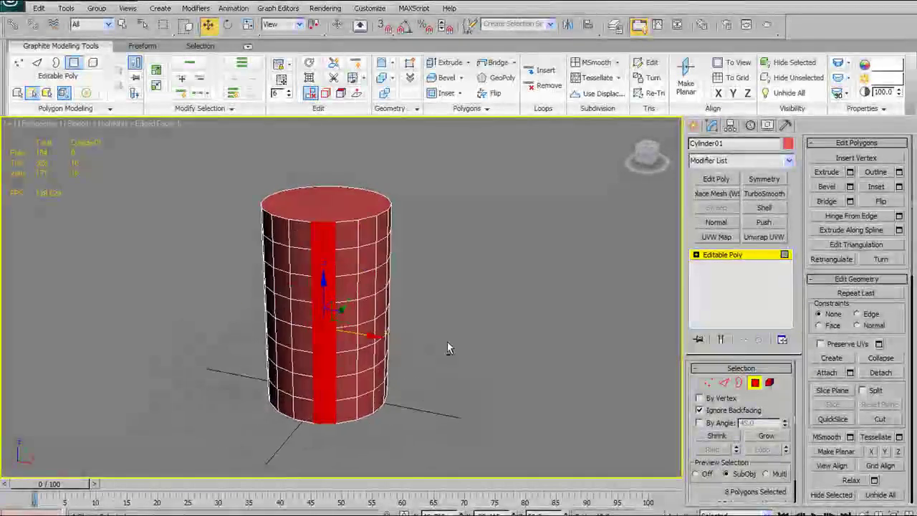
Leave and re-enter Polygon level, and turn off Ignore Backfacing
{"action": "left_click", "coordinate": [754, 382]}
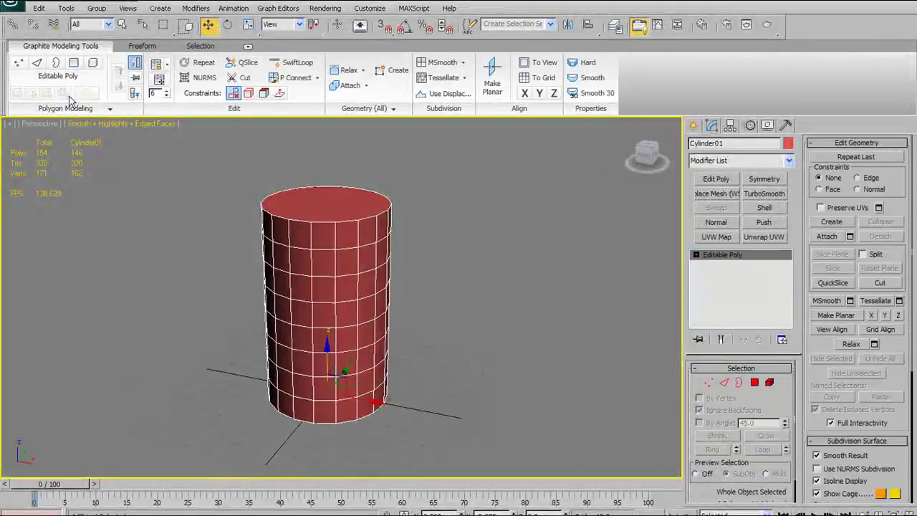
{"action": "left_click", "coordinate": [755, 383]}
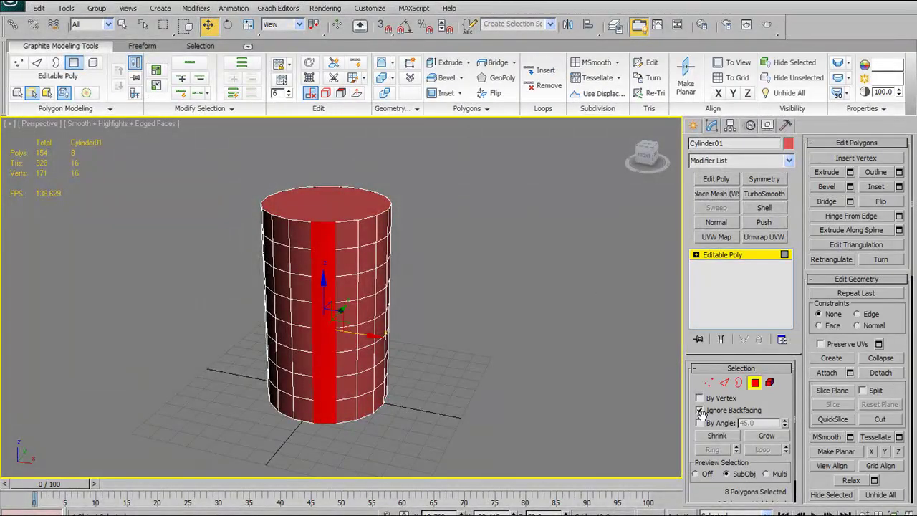
{"action": "scroll", "coordinate": [768, 402], "scroll_direction": "down", "scroll_amount": 1}
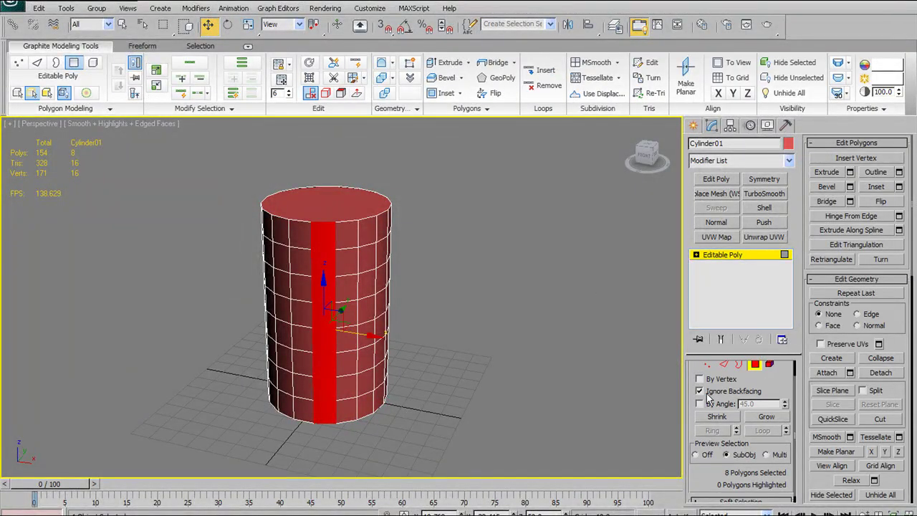
{"action": "left_click", "coordinate": [701, 391]}
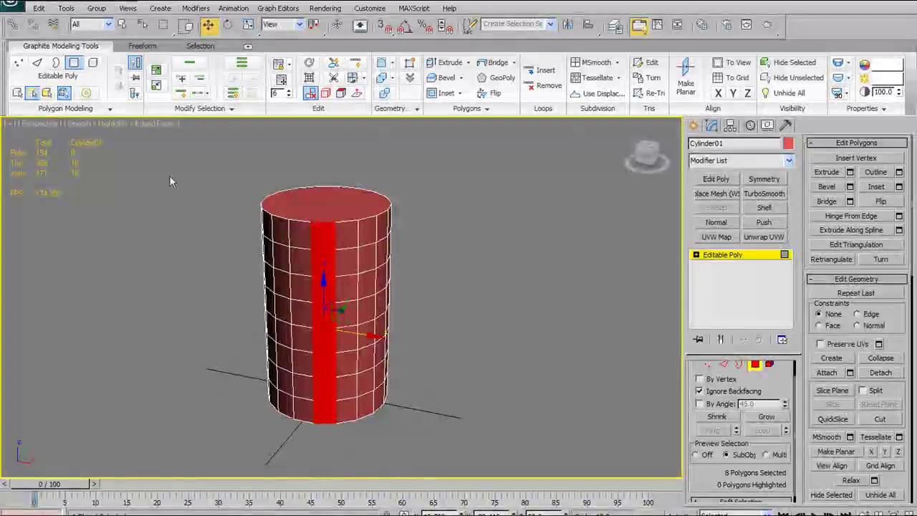
Enable Use Soft Selection, switch to Vertex level, and select a single vertex on the cylinder's side
{"action": "left_click", "coordinate": [88, 94]}
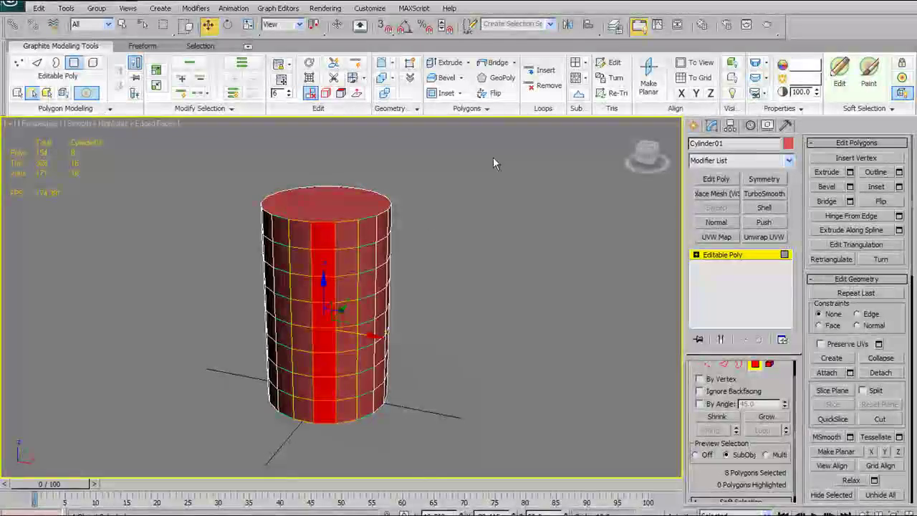
{"action": "left_click", "coordinate": [709, 367]}
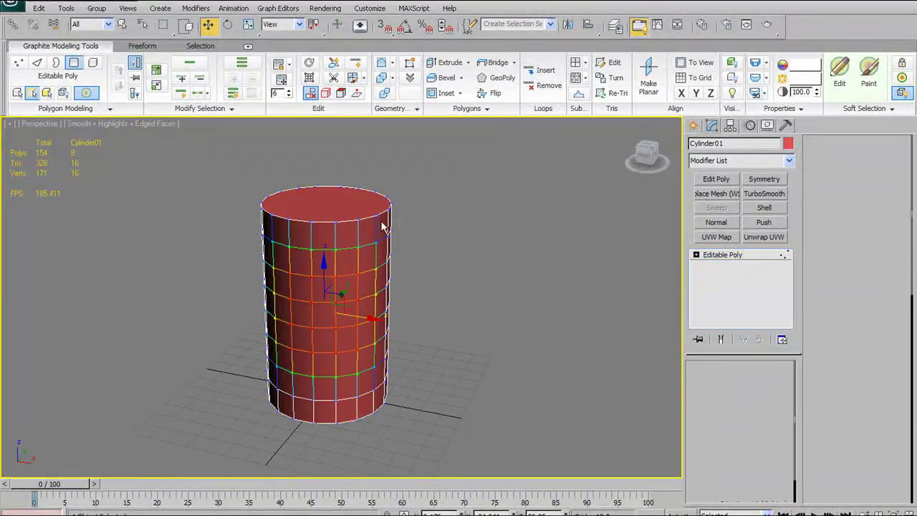
{"action": "mouse_move", "coordinate": [494, 298]}
{"action": "middle_mouse_down", "text": "alt"}
{"action": "mouse_move", "coordinate": [473, 294]}
{"action": "mouse_move", "coordinate": [510, 303]}
{"action": "mouse_move", "coordinate": [481, 304]}
{"action": "middle_mouse_up", "text": "alt"}
{"action": "left_click", "coordinate": [402, 296]}
{"action": "left_click", "coordinate": [378, 288]}
{"action": "mouse_move", "coordinate": [428, 290]}
{"action": "left_mouse_down"}
{"action": "mouse_move", "coordinate": [455, 292]}
{"action": "mouse_move", "coordinate": [429, 290]}
{"action": "left_mouse_up"}
Switch to Polygon level and select a single polygon about midway up the cylinder's front
{"action": "left_click", "coordinate": [755, 383]}
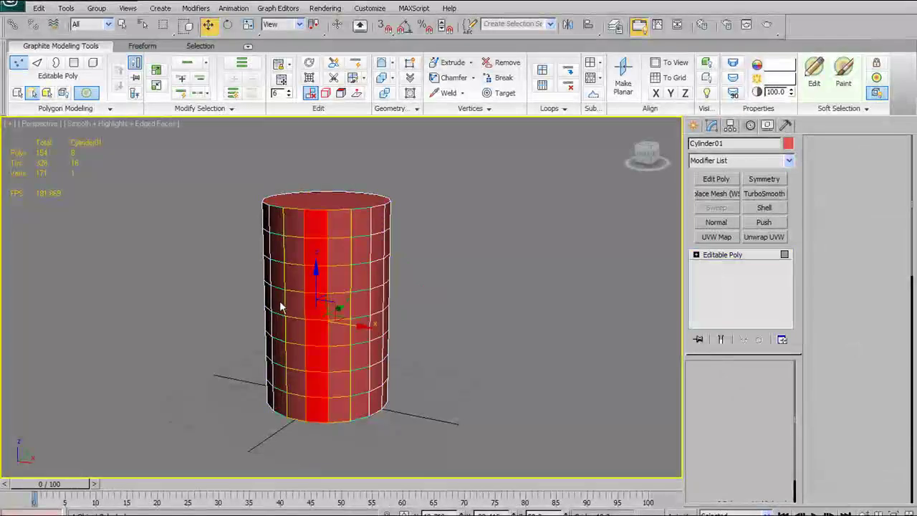
{"action": "left_click", "coordinate": [334, 308]}
Pull the soft-selected polygon outward from the cylinder's side and undo the move
{"action": "middle_click_drag", "start_coordinate": [450, 318], "coordinate": [390, 330], "text": "alt"}
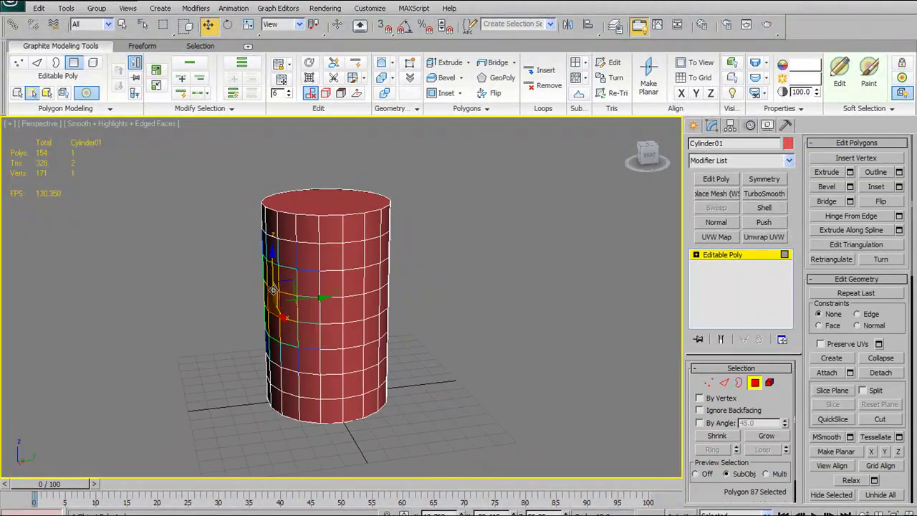
{"action": "left_click_drag", "start_coordinate": [303, 299], "coordinate": [246, 297]}
{"action": "middle_click_drag", "start_coordinate": [247, 301], "coordinate": [379, 291], "text": "alt"}
{"action": "key", "text": "ctrl+z"}
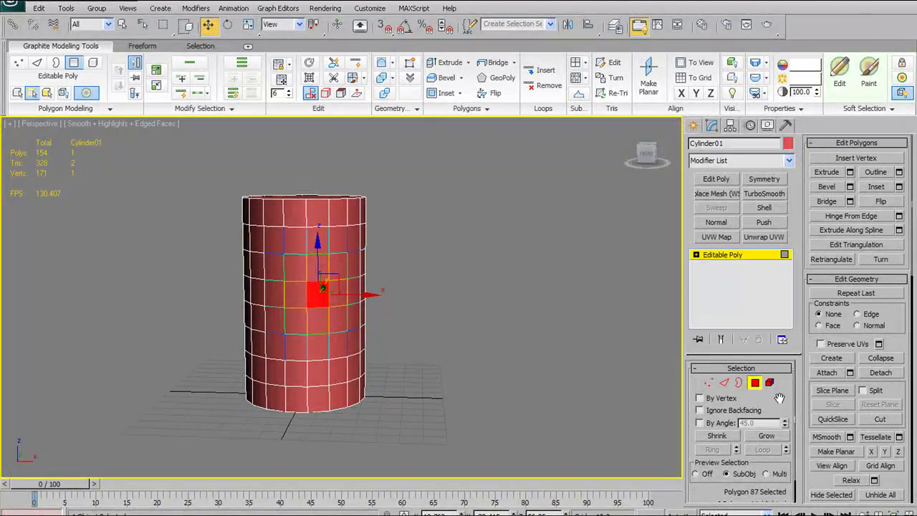
Review the Soft Selection falloff, pinch and bubble settings, and turn off soft selection
{"action": "scroll", "coordinate": [780, 396], "scroll_direction": "down", "scroll_amount": 2}
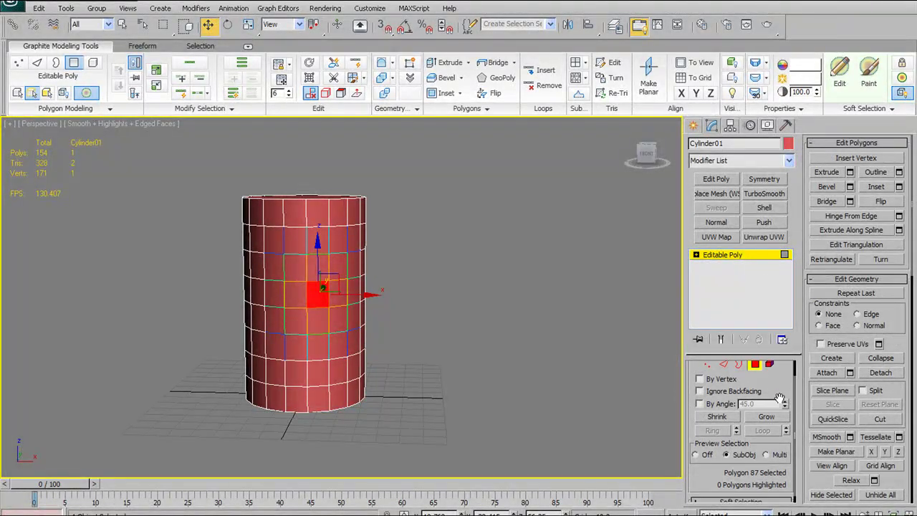
{"action": "left_click", "coordinate": [697, 496]}
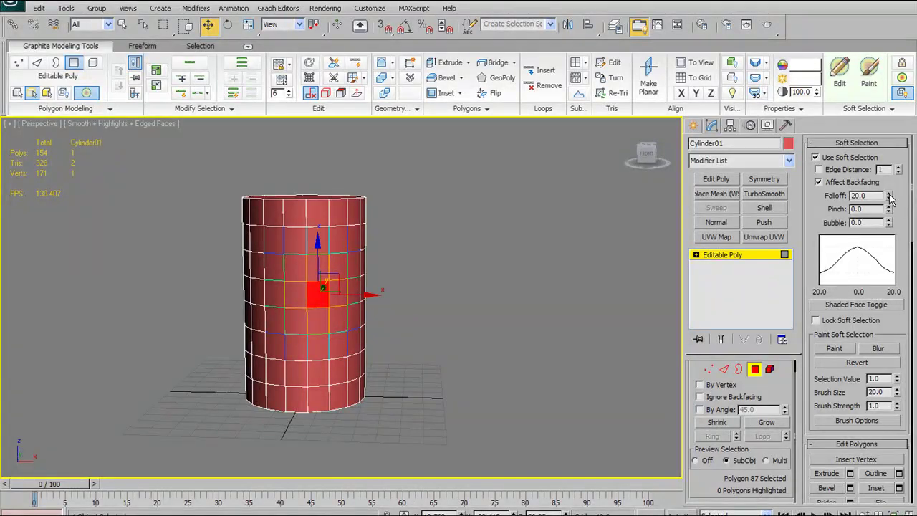
{"action": "left_click", "coordinate": [855, 144]}
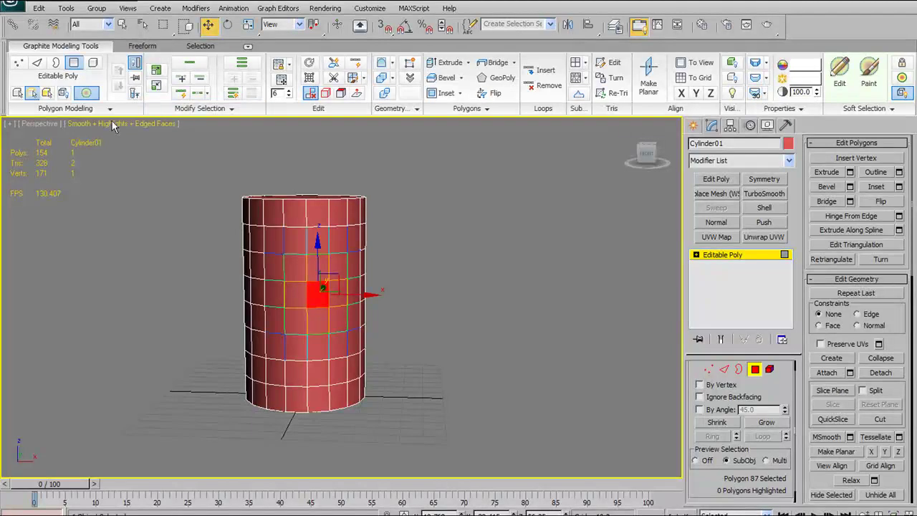
{"action": "left_click", "coordinate": [89, 94]}
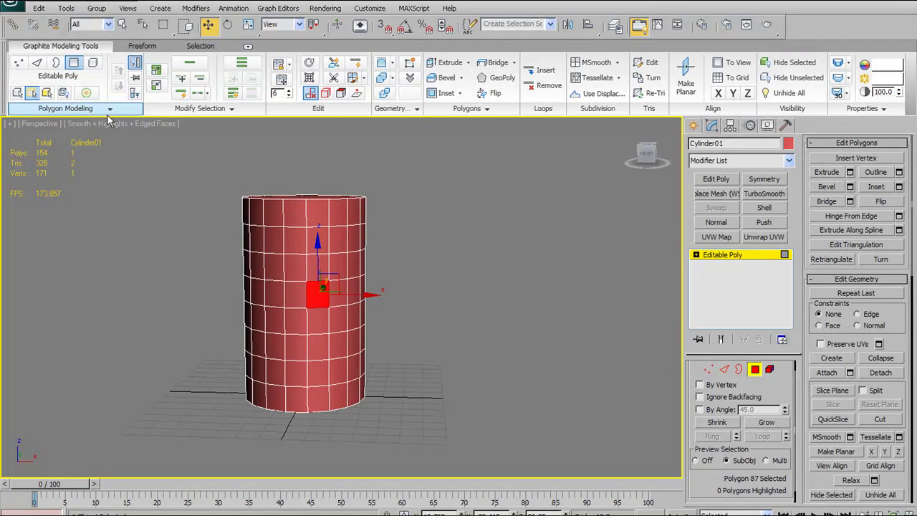
Hide and restore the command panel, and leave Polygon level on the cylinder
{"action": "left_click", "coordinate": [135, 66]}
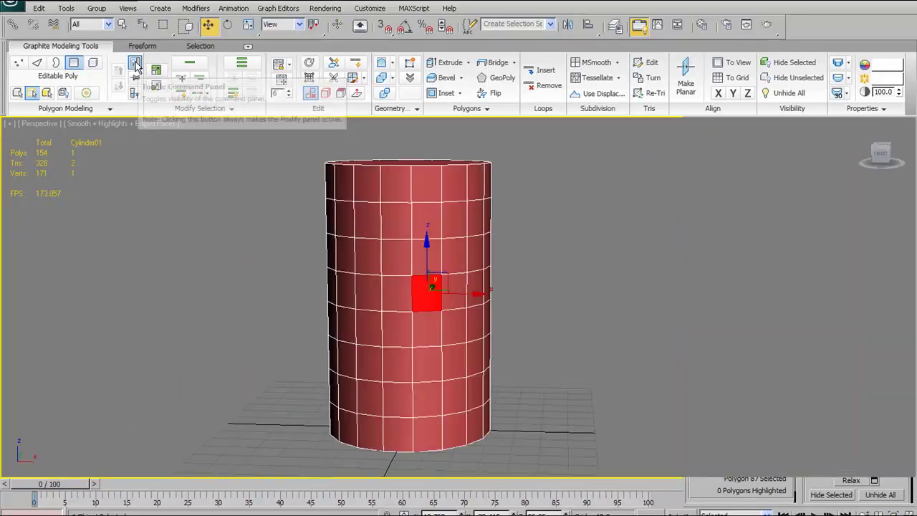
{"action": "left_click", "coordinate": [136, 66]}
{"action": "middle_click_drag", "start_coordinate": [364, 223], "coordinate": [397, 205]}
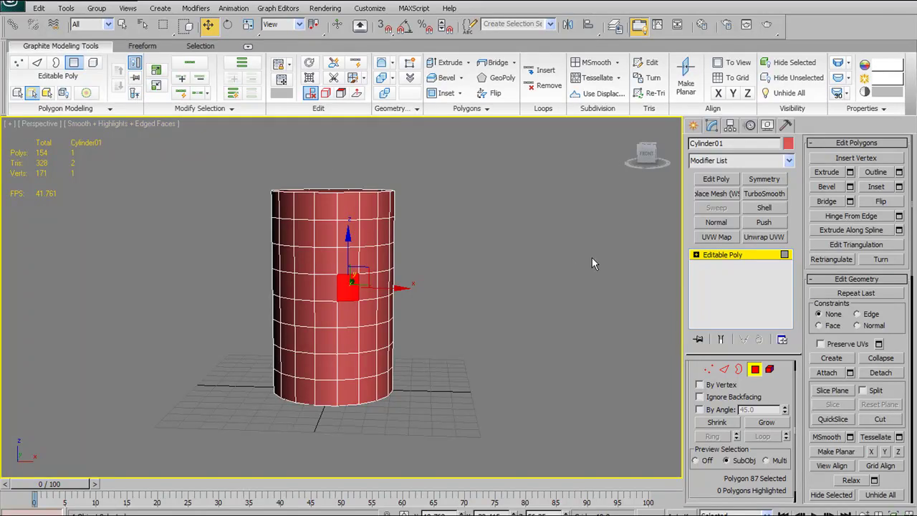
{"action": "left_click", "coordinate": [757, 371]}
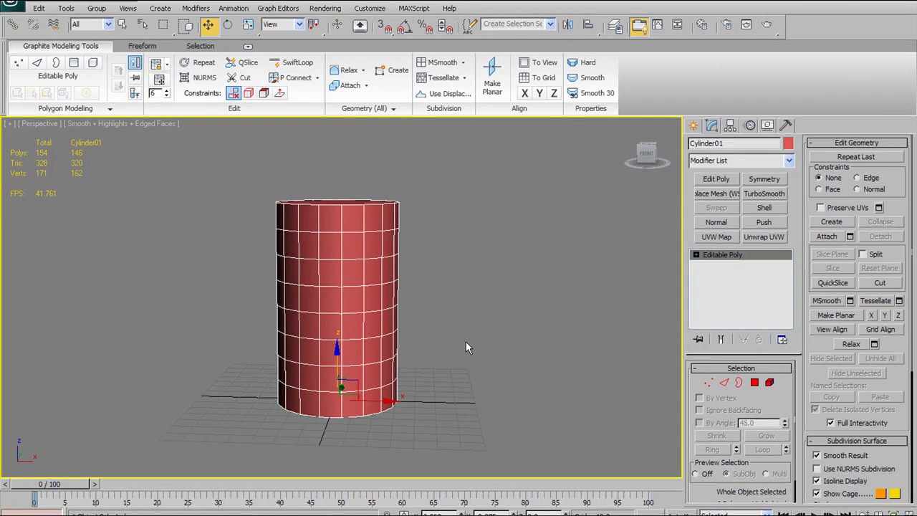
Apply a TurboSmooth modifier to the cylinder and set its iterations to 3
{"action": "scroll", "coordinate": [466, 342], "scroll_direction": "up", "scroll_amount": 3}
{"action": "middle_click_drag", "start_coordinate": [406, 262], "coordinate": [396, 273], "text": "alt"}
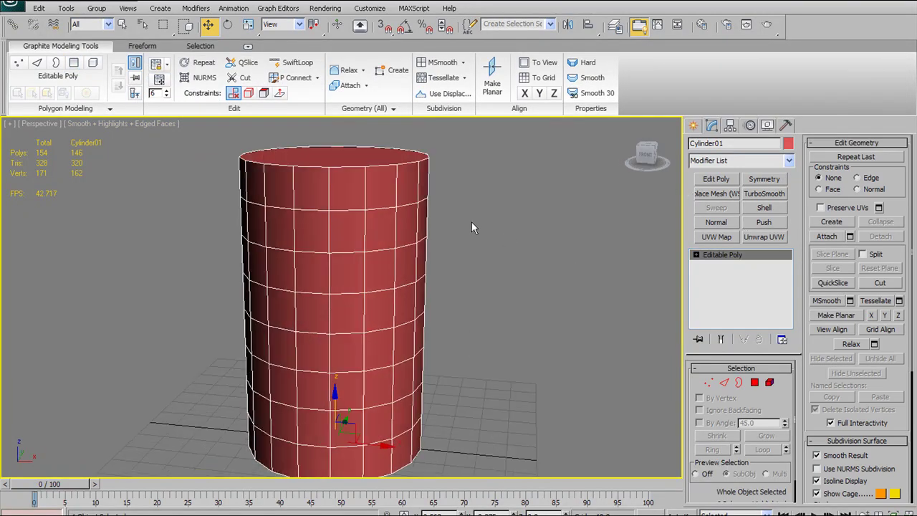
{"action": "middle_click_drag", "start_coordinate": [374, 185], "coordinate": [511, 210], "text": "alt"}
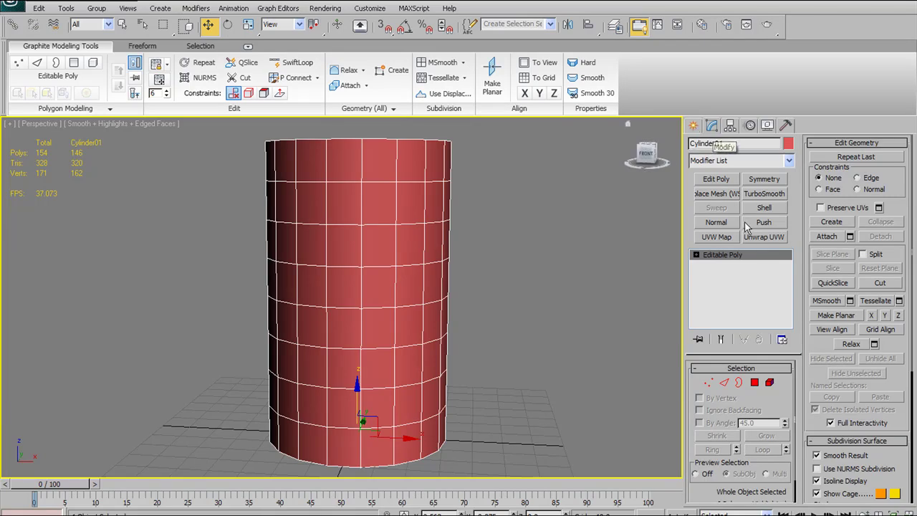
{"action": "mouse_move", "coordinate": [429, 236]}
{"action": "middle_mouse_down", "text": "alt"}
{"action": "mouse_move", "coordinate": [422, 248]}
{"action": "mouse_move", "coordinate": [445, 235]}
{"action": "middle_mouse_up", "text": "alt"}
{"action": "left_click", "coordinate": [764, 194]}
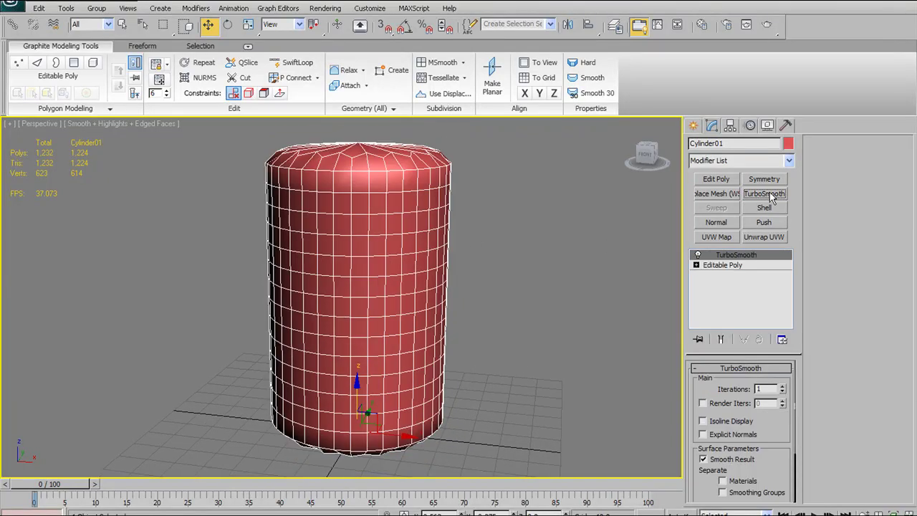
{"action": "middle_click_drag", "start_coordinate": [505, 255], "coordinate": [501, 261], "text": "alt"}
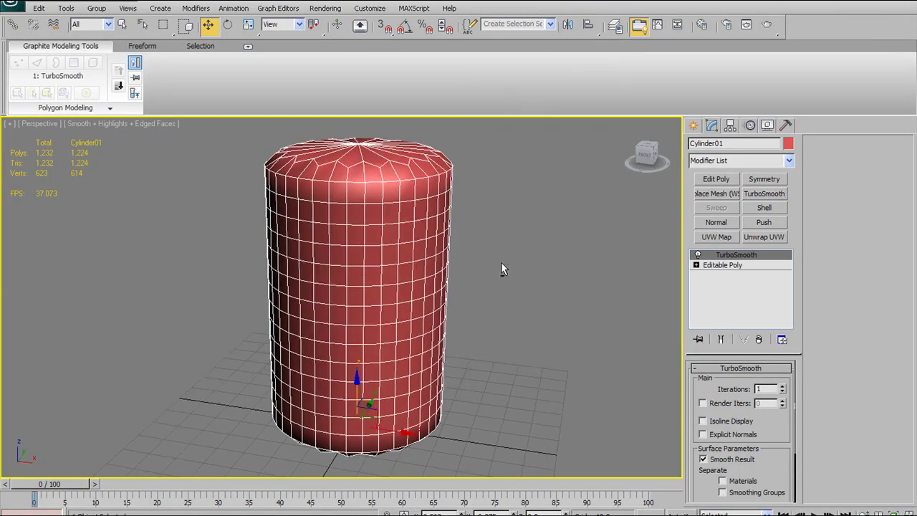
{"action": "left_click", "coordinate": [784, 386]}
{"action": "left_click", "coordinate": [784, 386]}
{"action": "mouse_move", "coordinate": [518, 295]}
{"action": "middle_mouse_down", "text": "alt"}
{"action": "mouse_move", "coordinate": [477, 293]}
{"action": "mouse_move", "coordinate": [503, 291]}
{"action": "middle_mouse_up", "text": "alt"}
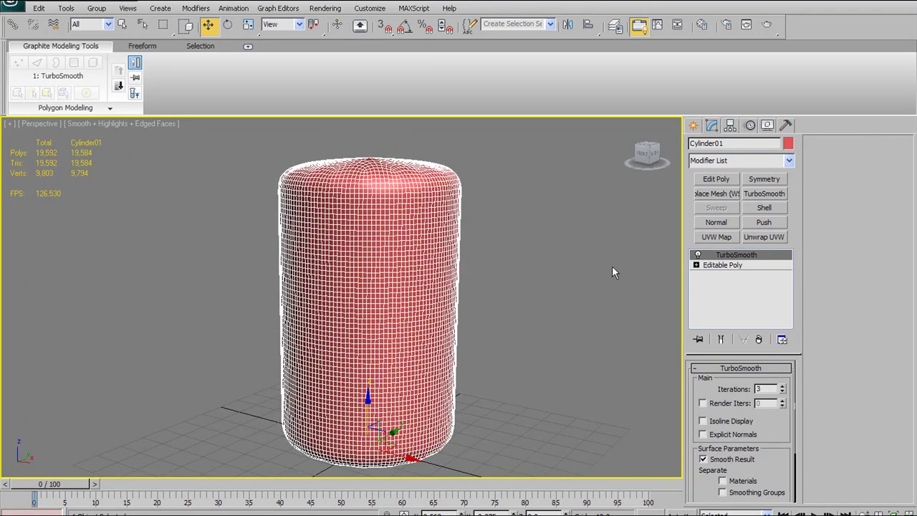
Deselect and reselect the cylinder, and compare its Editable Poly base mesh with the TurboSmooth result
{"action": "left_click", "coordinate": [579, 253]}
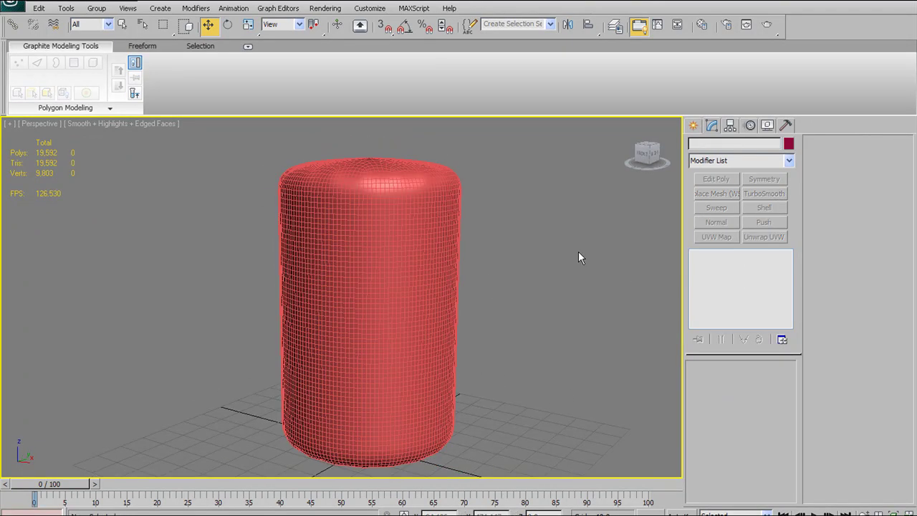
{"action": "left_click", "coordinate": [308, 179]}
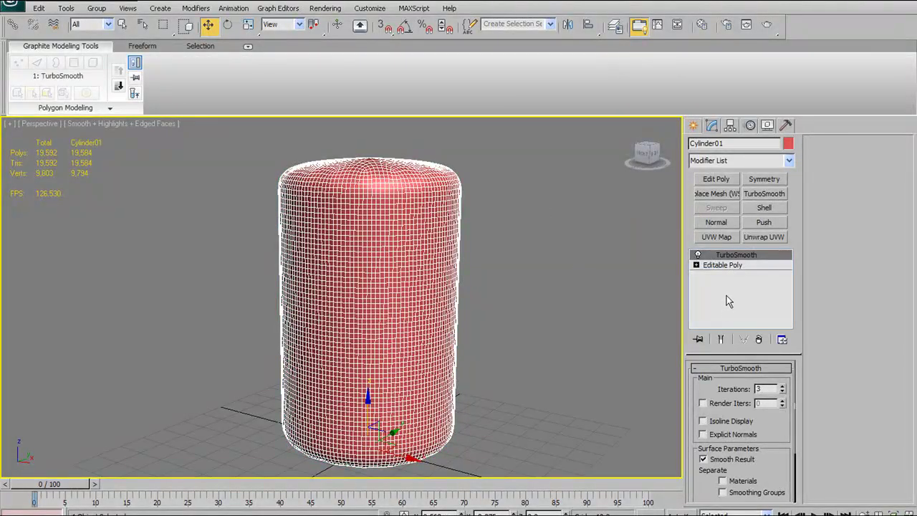
{"action": "left_click", "coordinate": [726, 265]}
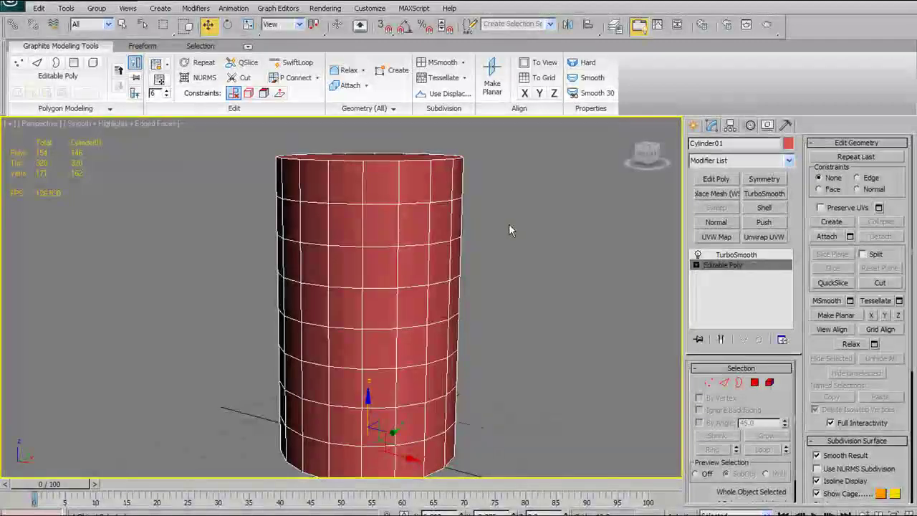
{"action": "left_click", "coordinate": [738, 255]}
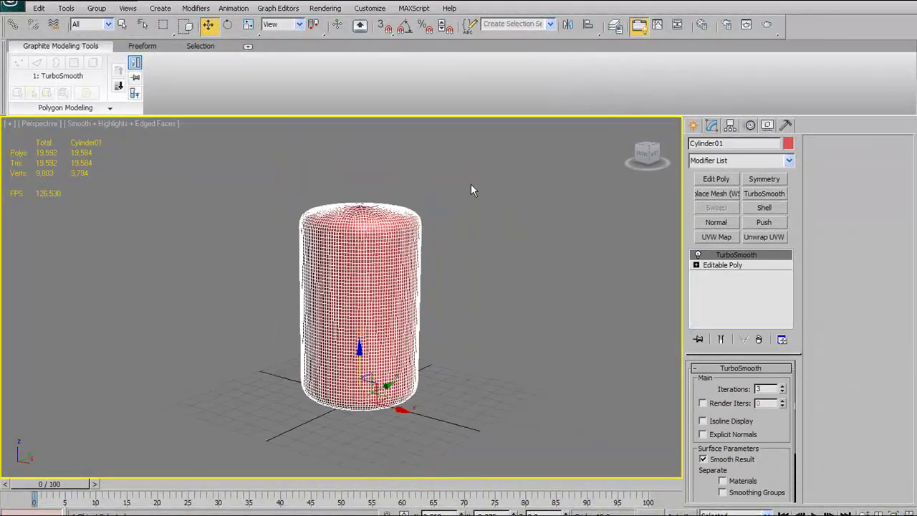
Deselect the cylinder, undo the deselection and go down to its Editable Poly level below TurboSmooth
{"action": "left_click", "coordinate": [420, 206]}
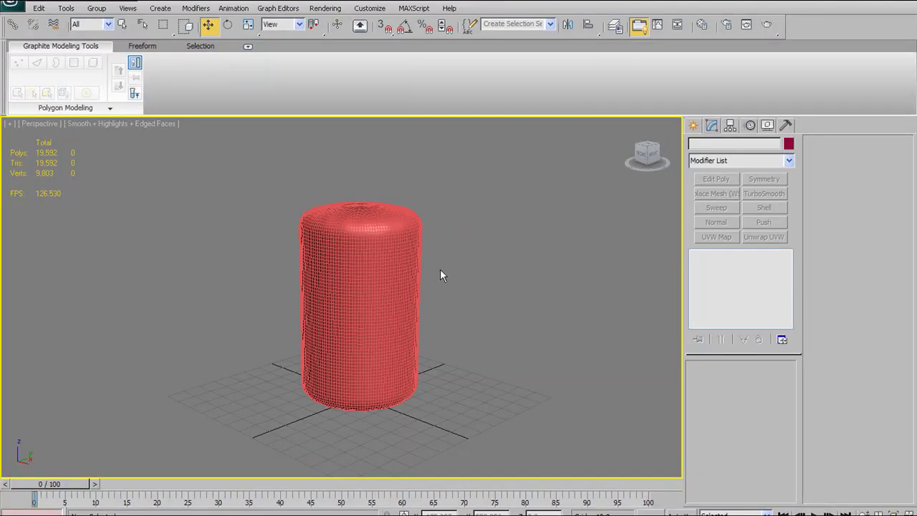
{"action": "key", "text": "ctrl+z"}
{"action": "left_click", "coordinate": [723, 264]}
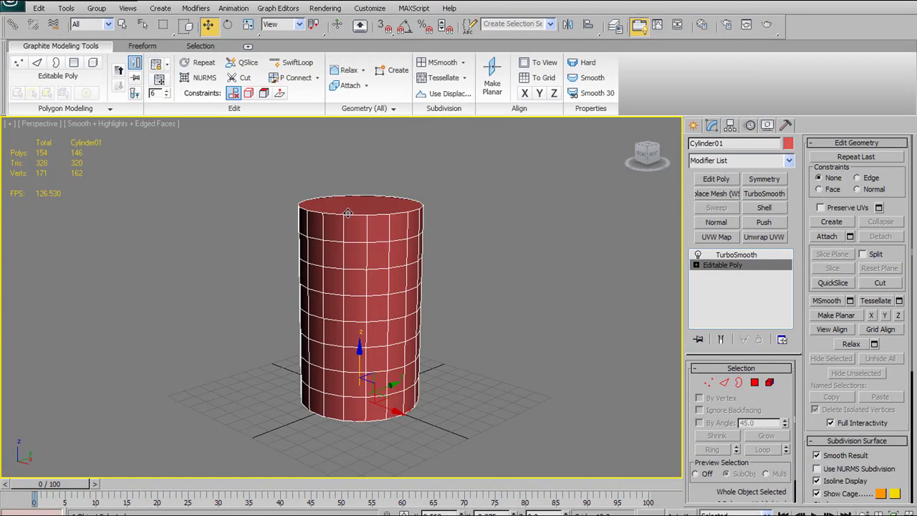
{"action": "scroll", "coordinate": [437, 203], "scroll_direction": "up", "scroll_amount": 3}
{"action": "middle_click_drag", "start_coordinate": [470, 217], "coordinate": [495, 237], "text": "alt"}
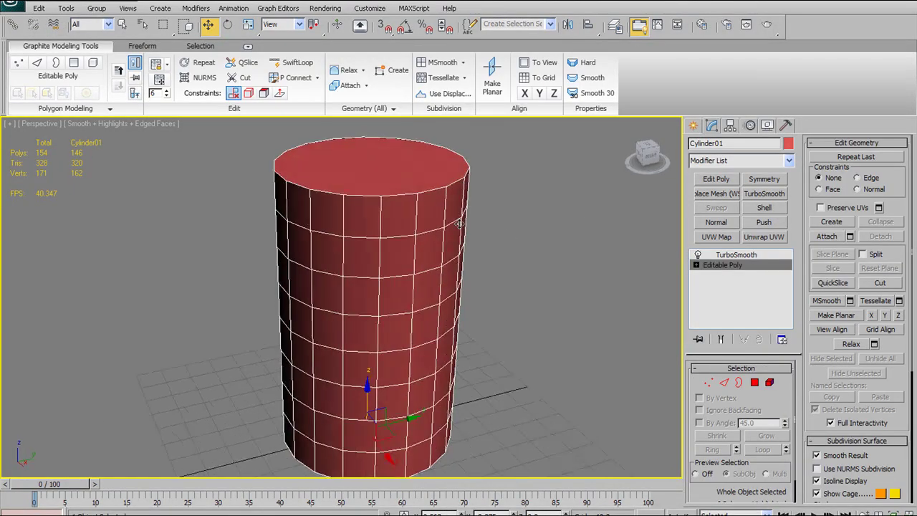
Create a box beside the cylinder in the Top view, about 17 units long and 35 units wide
{"action": "left_click", "coordinate": [694, 126]}
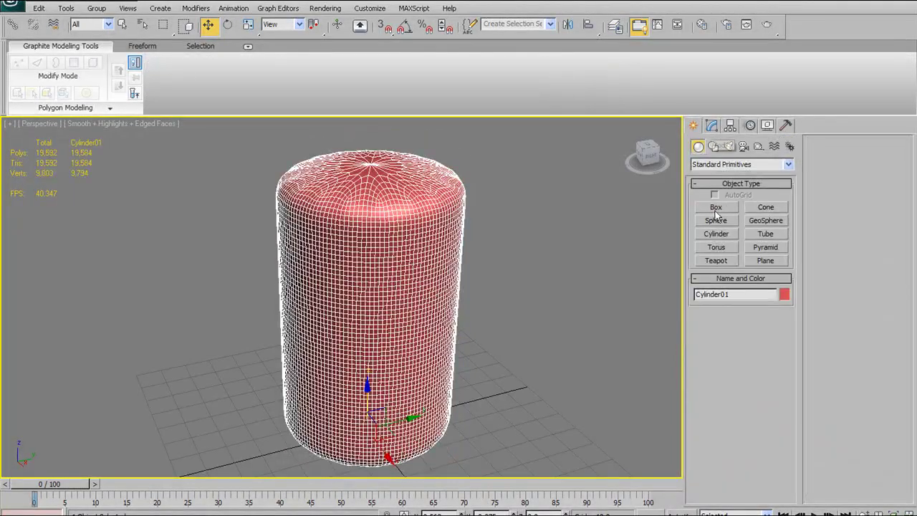
{"action": "scroll", "coordinate": [402, 272], "scroll_direction": "down", "scroll_amount": 3}
{"action": "middle_click_drag", "start_coordinate": [399, 291], "coordinate": [377, 292], "text": "alt"}
{"action": "key", "text": "t"}
{"action": "left_click_drag", "start_coordinate": [413, 278], "coordinate": [497, 320]}
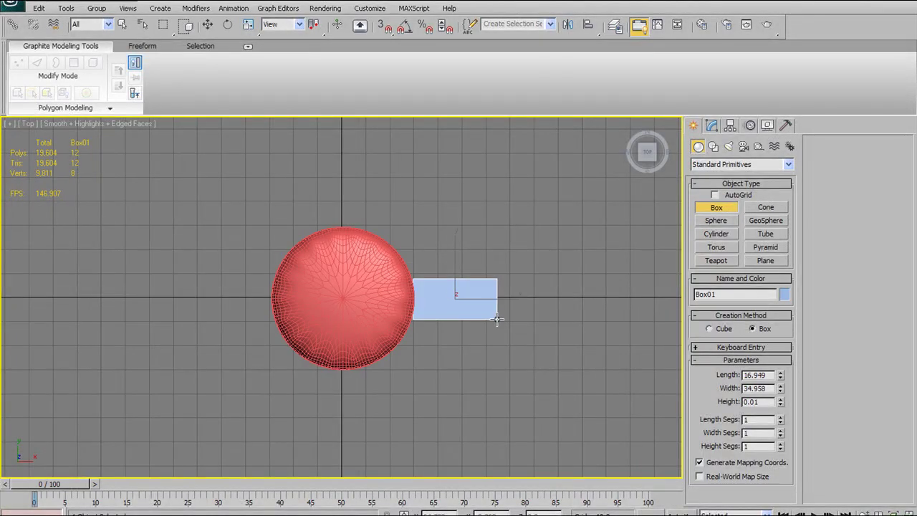
Raise the box along the Z axis in the Perspective view to about the cylinder's mid-height
{"action": "left_click", "coordinate": [207, 26]}
{"action": "middle_click_drag", "start_coordinate": [372, 230], "coordinate": [456, 245], "text": "alt"}
{"action": "scroll", "coordinate": [415, 323], "scroll_direction": "up", "scroll_amount": 2}
{"action": "scroll", "coordinate": [416, 322], "scroll_direction": "up", "scroll_amount": 2}
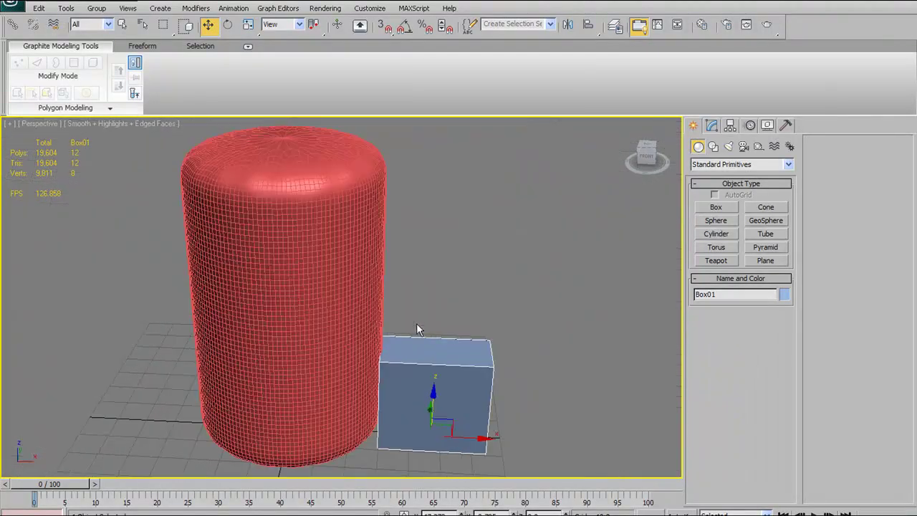
{"action": "key", "text": "p"}
{"action": "left_click_drag", "start_coordinate": [432, 377], "coordinate": [430, 256]}
{"action": "middle_click_drag", "start_coordinate": [430, 256], "coordinate": [355, 223], "text": "alt"}
Select the smoothed cylinder and the box in turn, and examine where the two objects meet
{"action": "left_click", "coordinate": [352, 245]}
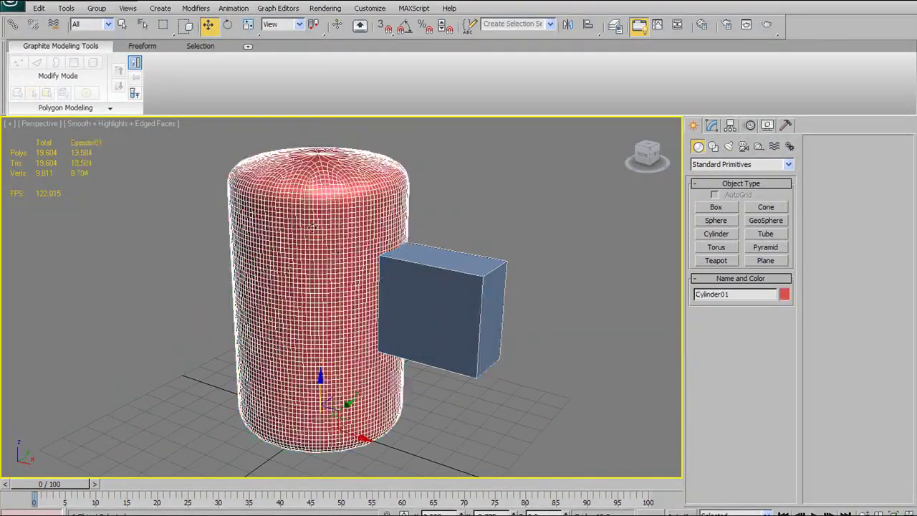
{"action": "middle_click_drag", "start_coordinate": [394, 255], "coordinate": [410, 289], "text": "alt"}
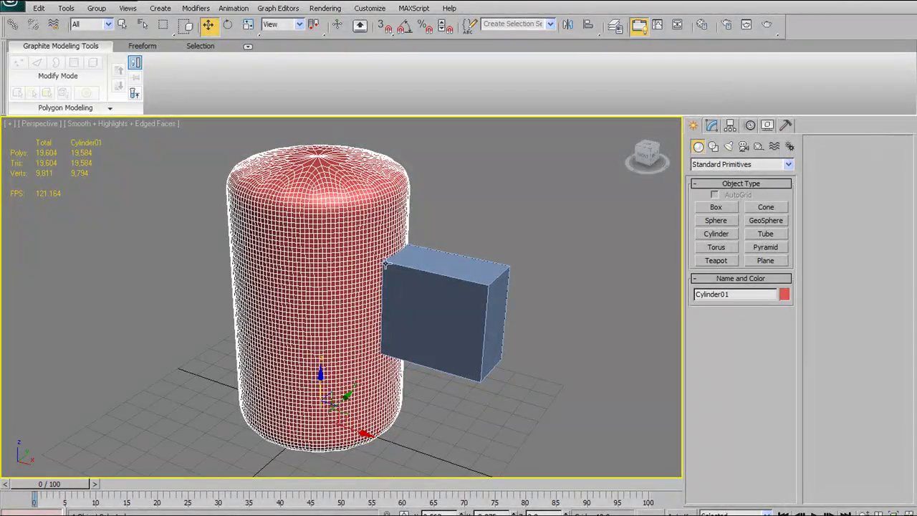
{"action": "middle_click_drag", "start_coordinate": [377, 239], "coordinate": [422, 224], "text": "alt"}
{"action": "middle_click_drag", "start_coordinate": [370, 196], "coordinate": [352, 181], "text": "alt"}
{"action": "left_click", "coordinate": [455, 252]}
{"action": "middle_click_drag", "start_coordinate": [573, 218], "coordinate": [415, 263], "text": "alt"}
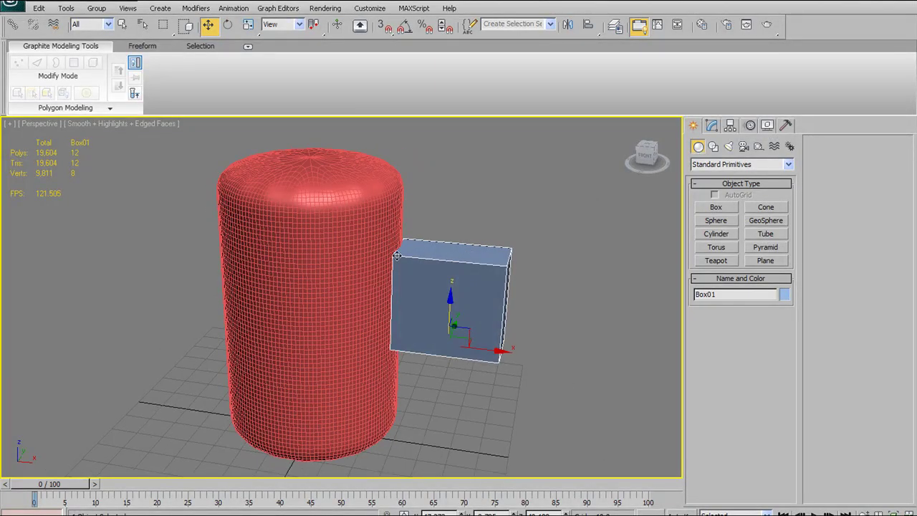
Turn the edged-faces display off and on again to inspect the cylinder and box with and without wireframe edges
{"action": "middle_click_drag", "start_coordinate": [403, 310], "coordinate": [305, 198], "text": "alt"}
{"action": "middle_click_drag", "start_coordinate": [349, 224], "coordinate": [360, 199], "text": "alt"}
{"action": "key", "text": "F4"}
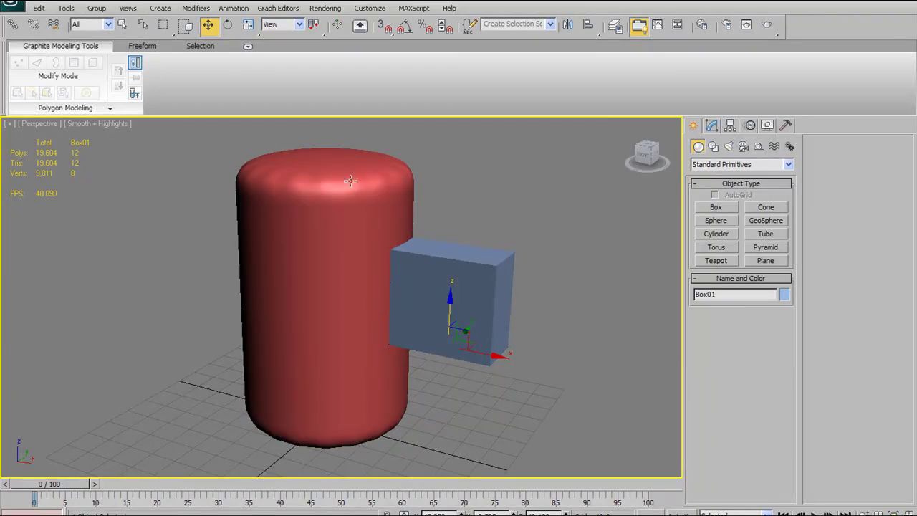
{"action": "key", "text": "F4"}
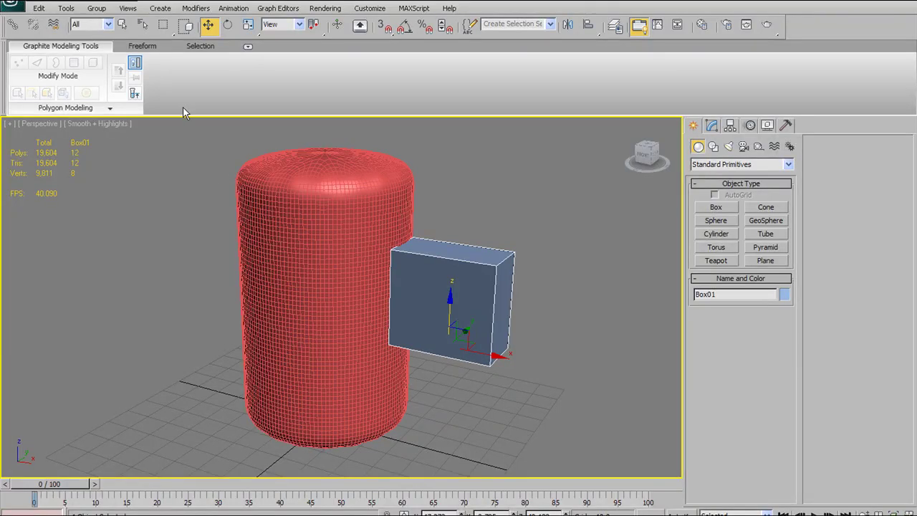
{"action": "middle_click_drag", "start_coordinate": [380, 201], "coordinate": [413, 270], "text": "alt"}
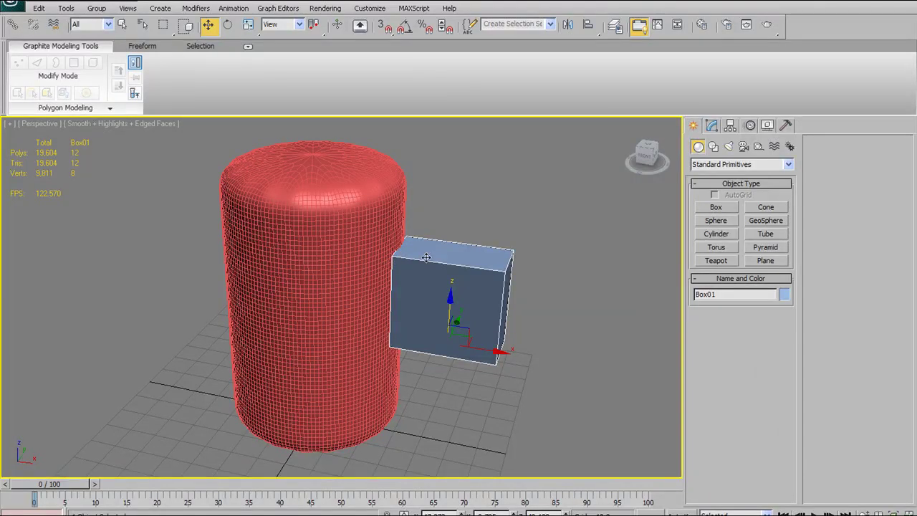
{"action": "middle_click_drag", "start_coordinate": [431, 254], "coordinate": [346, 207], "text": "alt"}
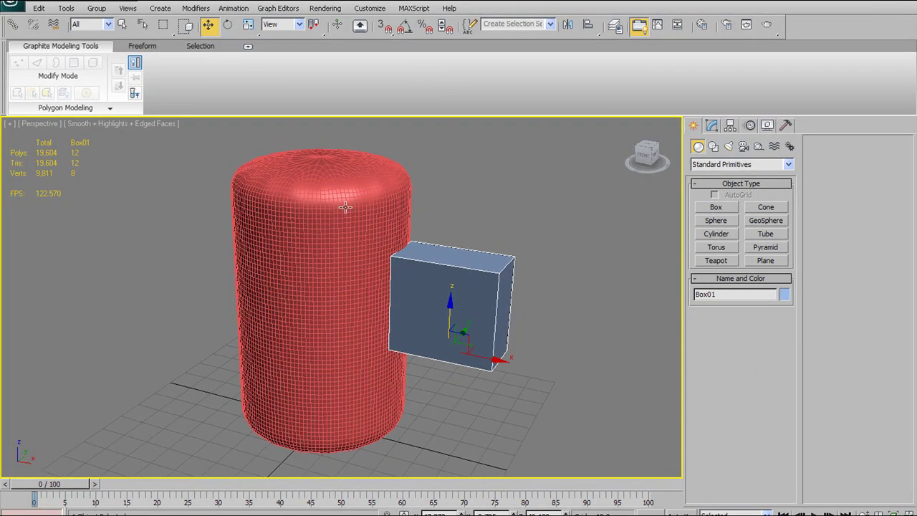
Pin the cylinder's modifier stack at its Editable Poly level and select the box
{"action": "left_click", "coordinate": [325, 199]}
{"action": "left_click", "coordinate": [711, 125]}
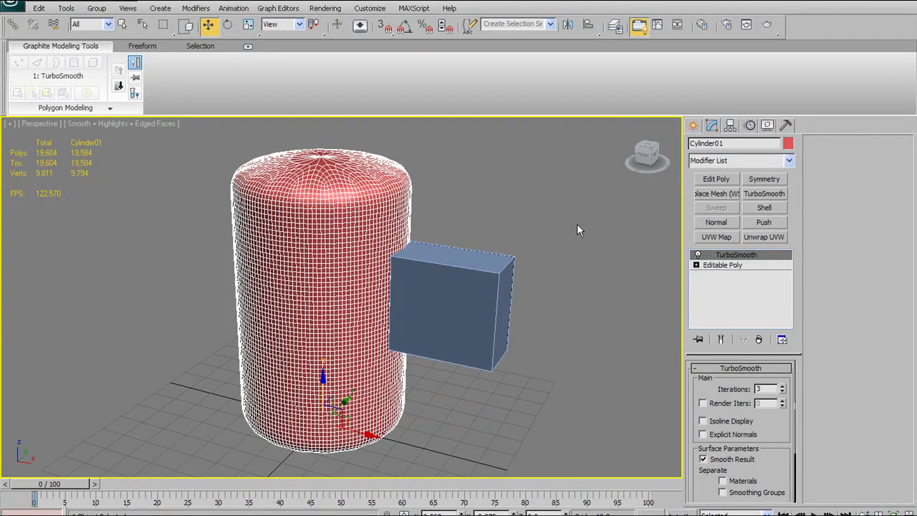
{"action": "left_click", "coordinate": [745, 266]}
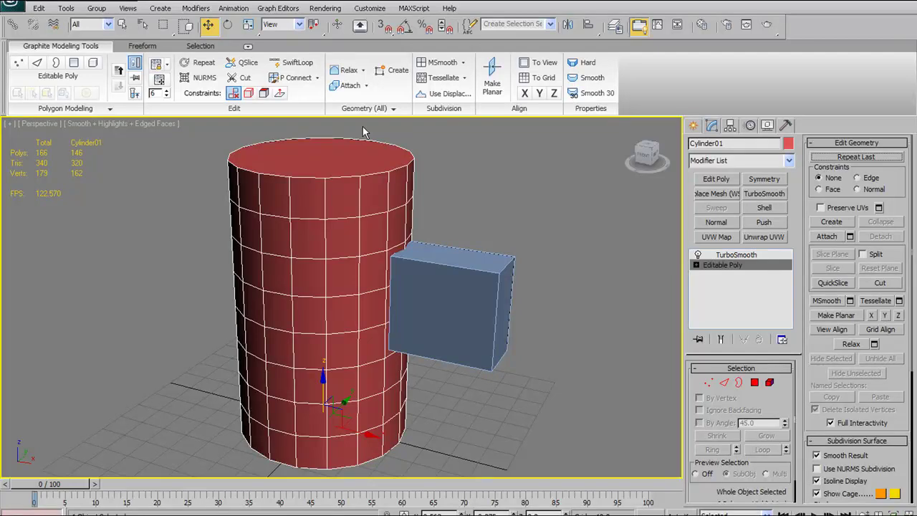
{"action": "left_click", "coordinate": [135, 79]}
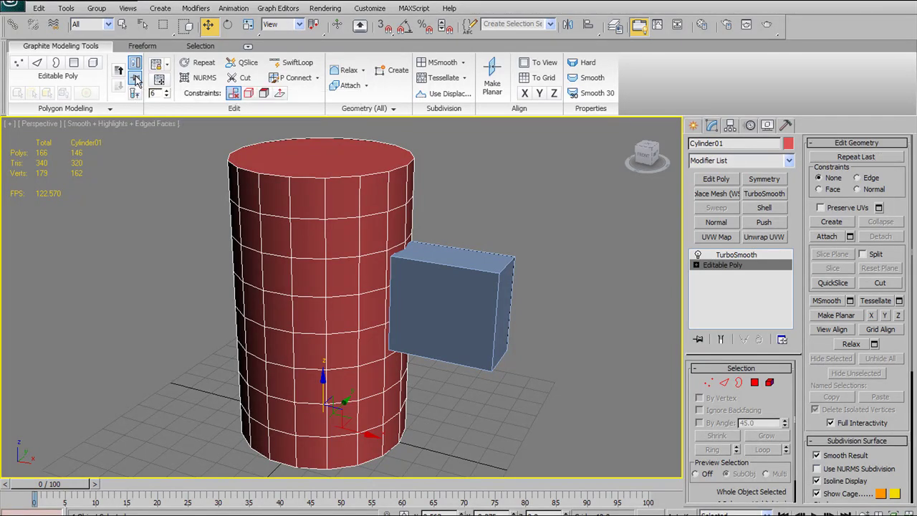
{"action": "left_click", "coordinate": [478, 265]}
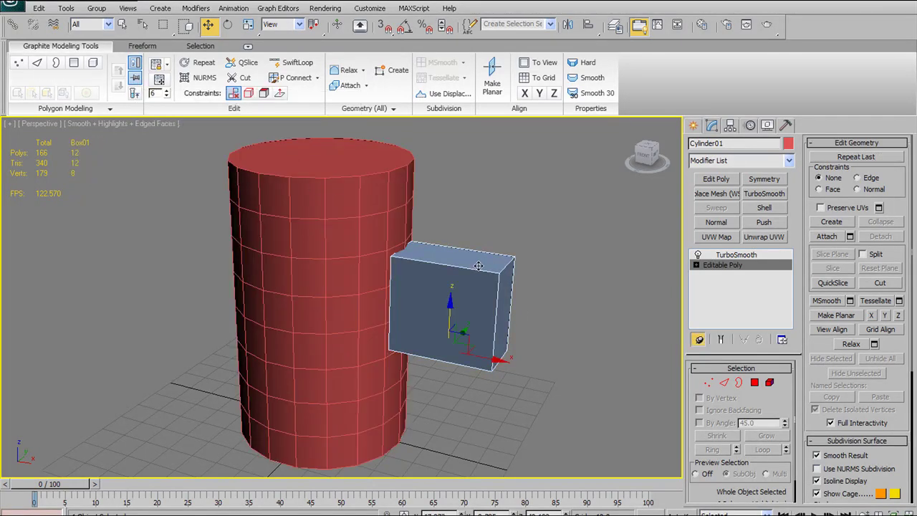
Switch to Edge level with the cylinder's stack pinned and try selecting edges on the box
{"action": "middle_click_drag", "start_coordinate": [515, 287], "coordinate": [361, 157], "text": "alt"}
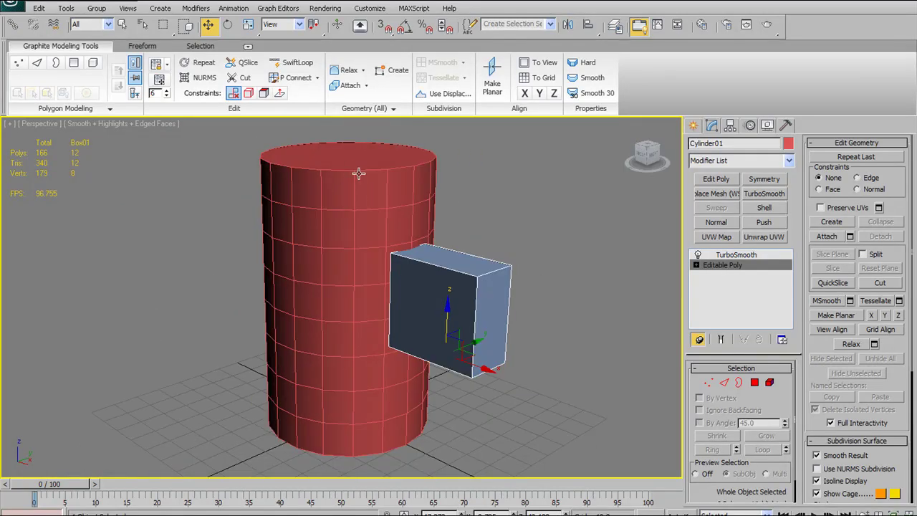
{"action": "middle_click_drag", "start_coordinate": [340, 186], "coordinate": [382, 242], "text": "alt"}
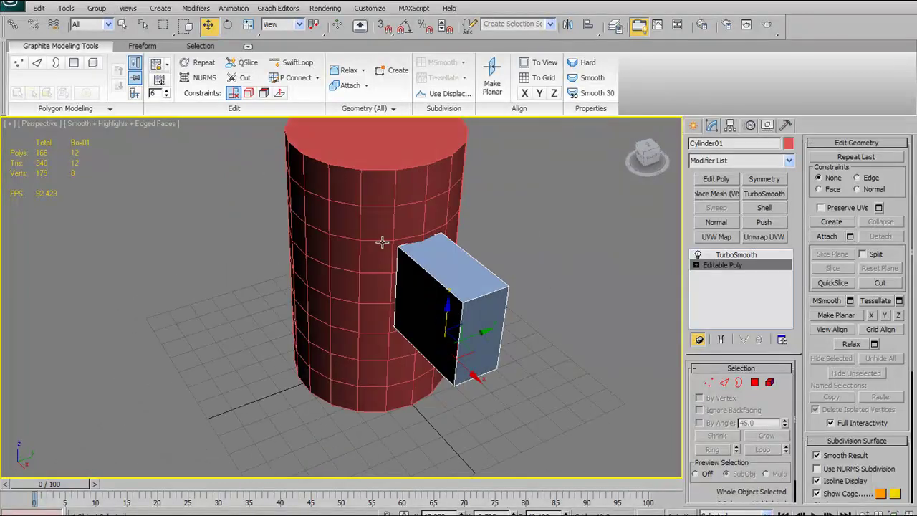
{"action": "left_click", "coordinate": [725, 382]}
{"action": "middle_click_drag", "start_coordinate": [495, 294], "coordinate": [459, 277], "text": "alt"}
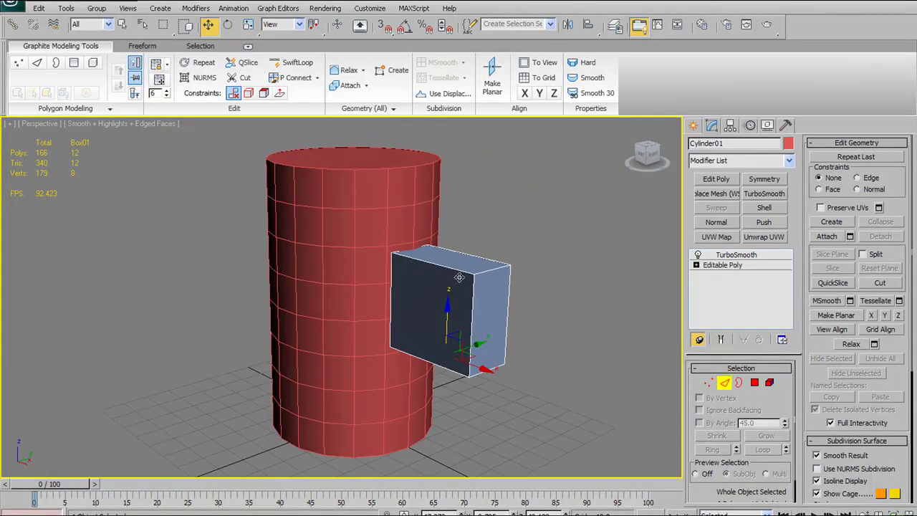
{"action": "left_click", "coordinate": [408, 248]}
{"action": "left_click", "coordinate": [466, 315]}
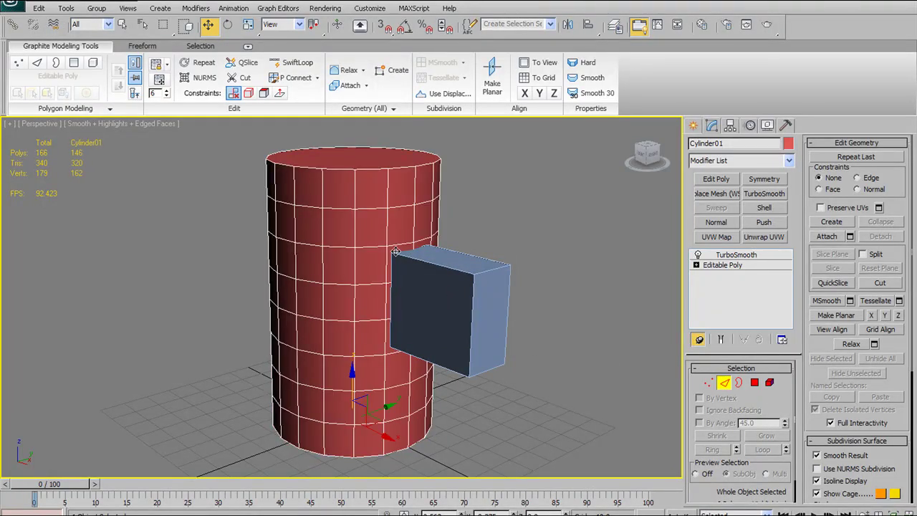
Convert the box to Editable Poly and select its upper edge nearest the cylinder at Edge level
{"action": "middle_click_drag", "start_coordinate": [477, 335], "coordinate": [470, 298], "text": "alt"}
{"action": "right_click", "coordinate": [476, 297]}
{"action": "mouse_move", "coordinate": [527, 423]}
{"action": "left_click", "coordinate": [591, 419]}
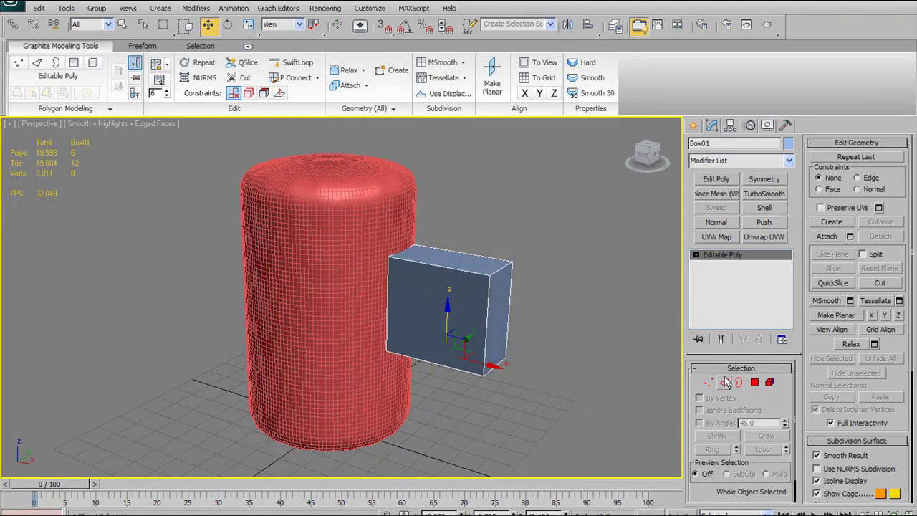
{"action": "left_click", "coordinate": [725, 382]}
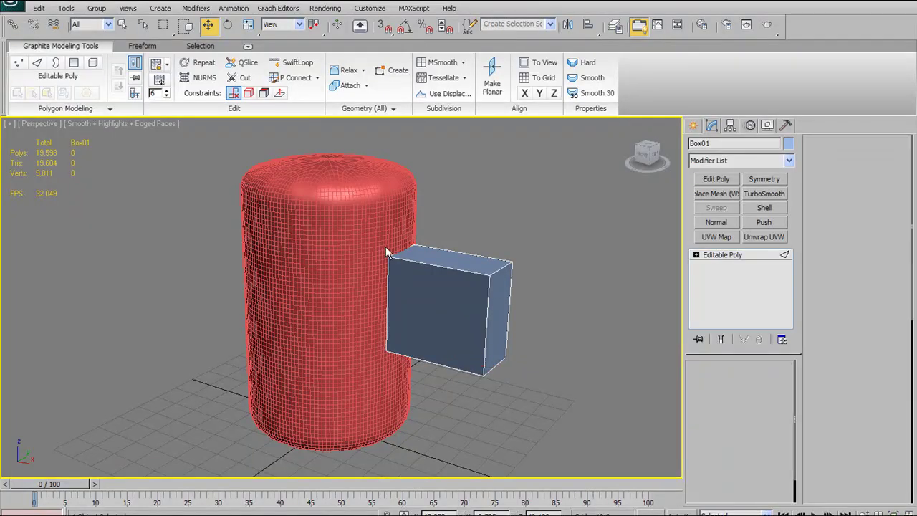
{"action": "left_click", "coordinate": [423, 249]}
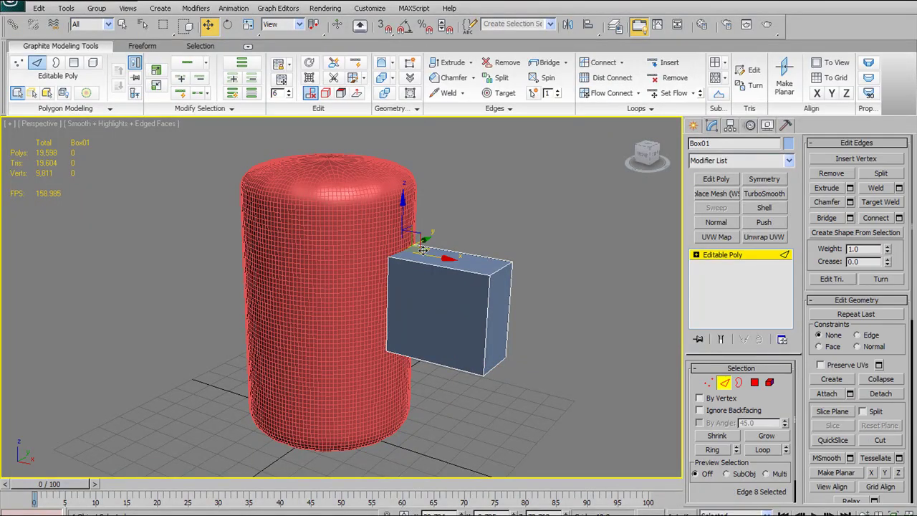
Leave Edge level on the box, pin the cylinder's stack at its Editable Poly level, and select the box again
{"action": "left_click", "coordinate": [707, 256]}
{"action": "left_click", "coordinate": [337, 199]}
{"action": "left_click", "coordinate": [744, 263]}
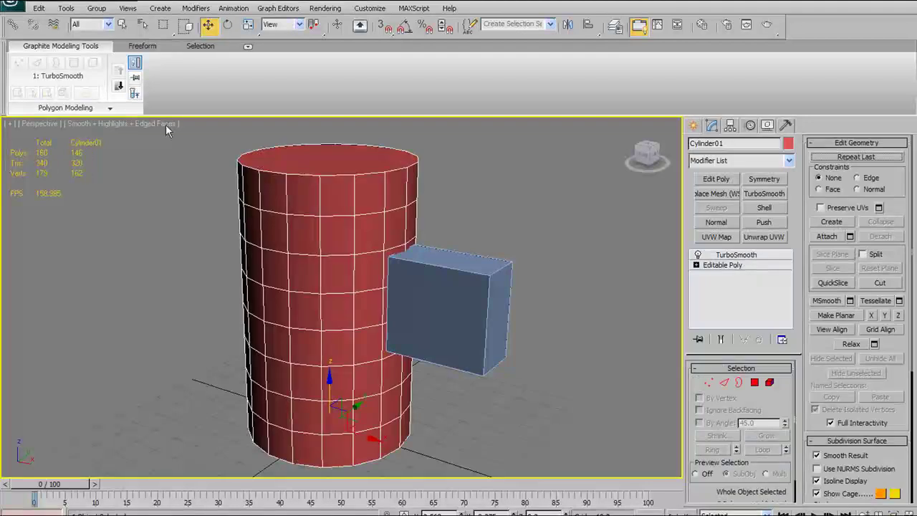
{"action": "left_click", "coordinate": [454, 294]}
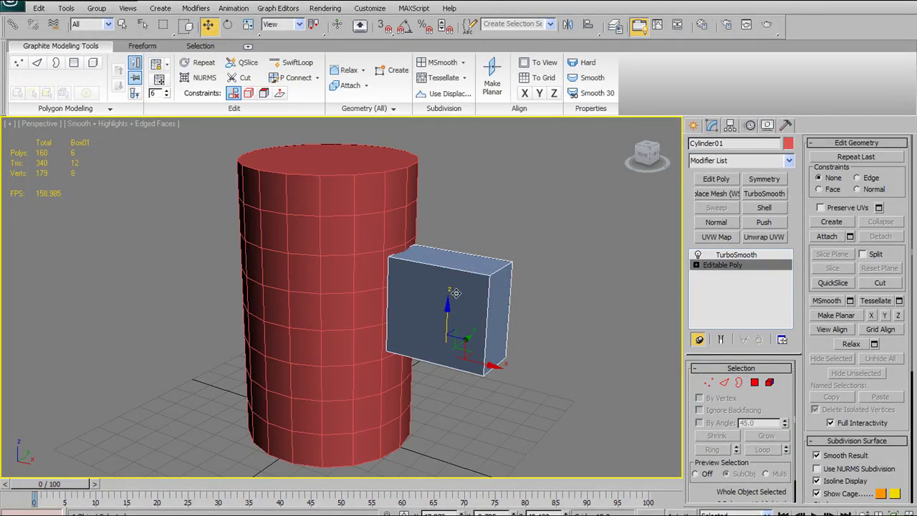
Try switching sub-object levels on the cylinder's pinned stack with the box selected, and move the box slightly upward
{"action": "left_click", "coordinate": [724, 382]}
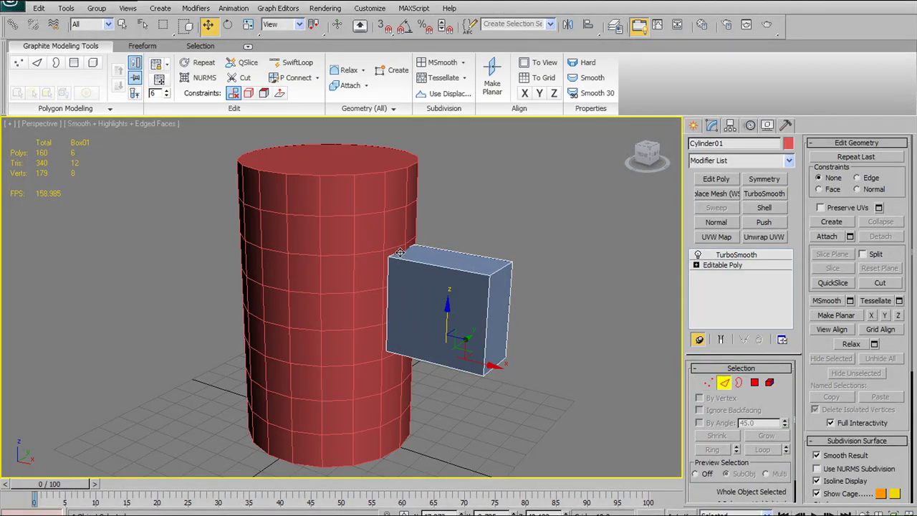
{"action": "left_click", "coordinate": [708, 382]}
{"action": "middle_click_drag", "start_coordinate": [528, 304], "coordinate": [463, 292], "text": "alt"}
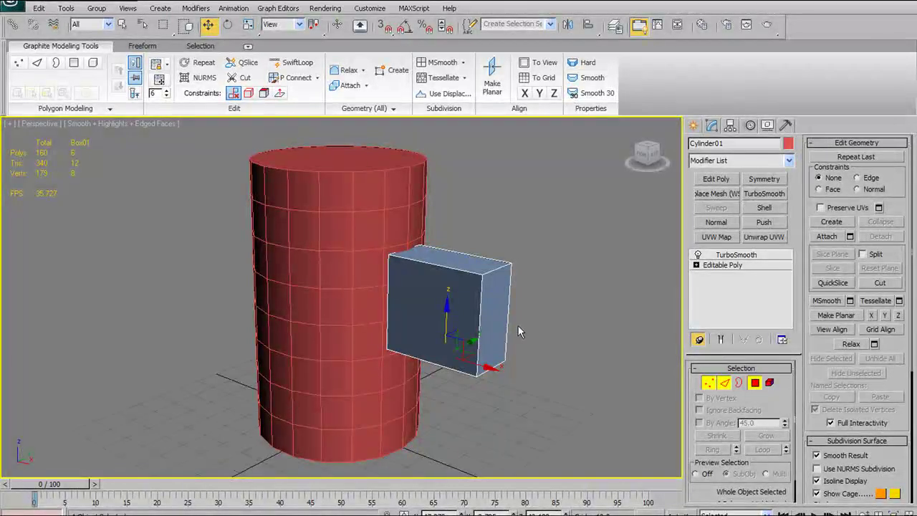
{"action": "left_click_drag", "start_coordinate": [458, 340], "coordinate": [442, 313]}
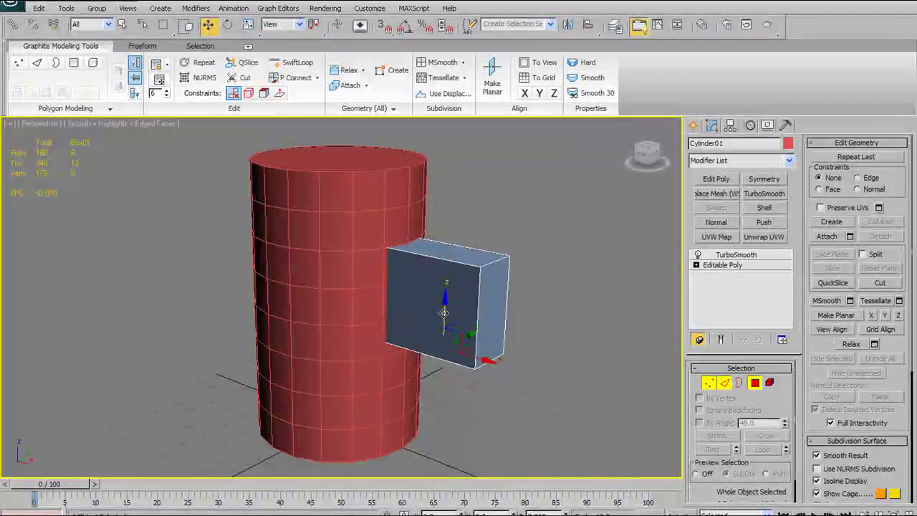
Select the cylinder and pick a vertex on it at Vertex level of its Editable Poly
{"action": "left_click", "coordinate": [347, 219]}
{"action": "middle_click_drag", "start_coordinate": [347, 219], "coordinate": [380, 214], "text": "alt"}
{"action": "left_click", "coordinate": [759, 265]}
{"action": "key", "text": "1"}
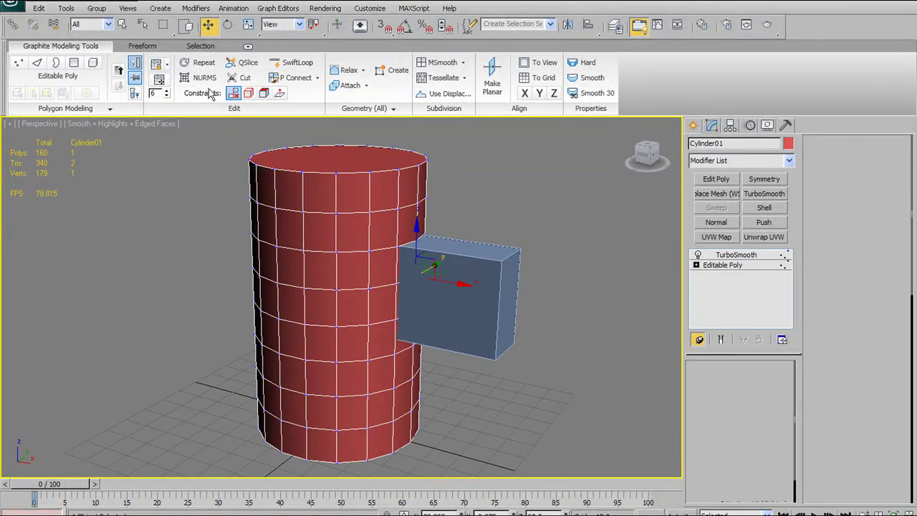
Unpin the cylinder's modifier stack, leave Vertex level and select the box
{"action": "left_click", "coordinate": [136, 82]}
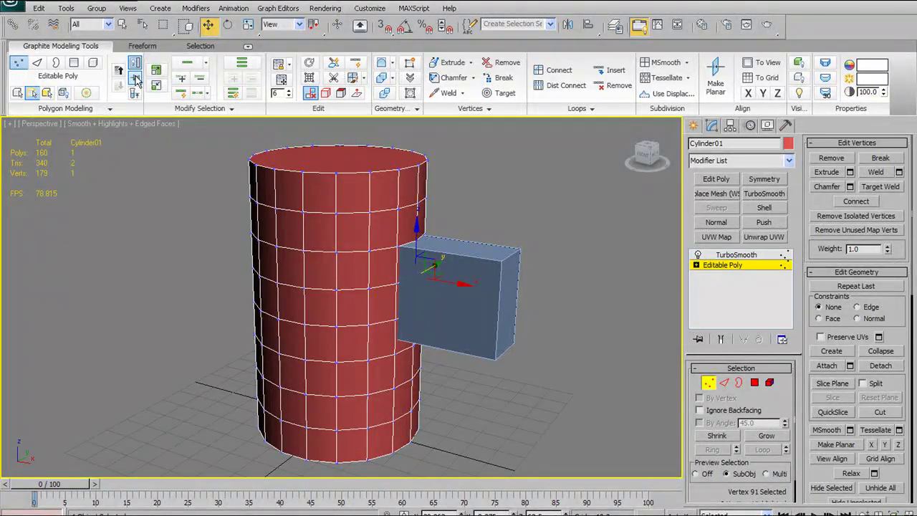
{"action": "left_click", "coordinate": [136, 79]}
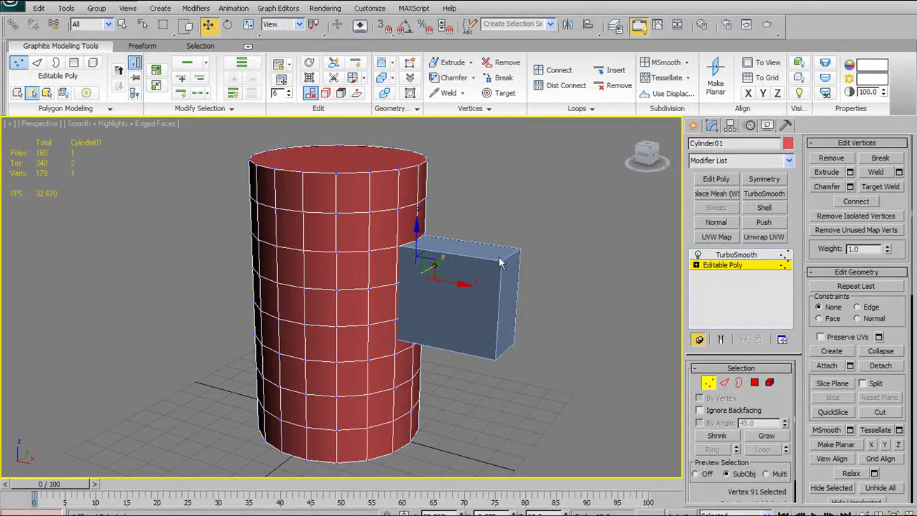
{"action": "left_click", "coordinate": [519, 280]}
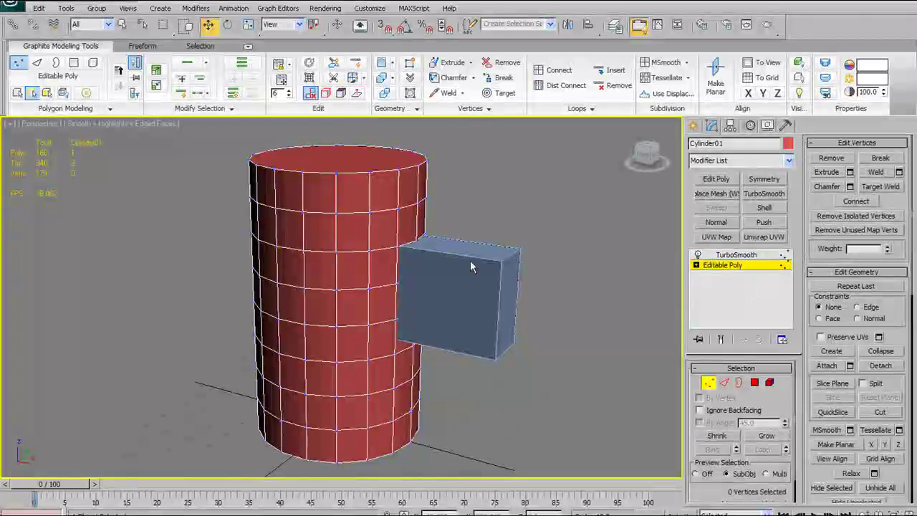
{"action": "left_click", "coordinate": [718, 270]}
{"action": "left_click", "coordinate": [494, 264]}
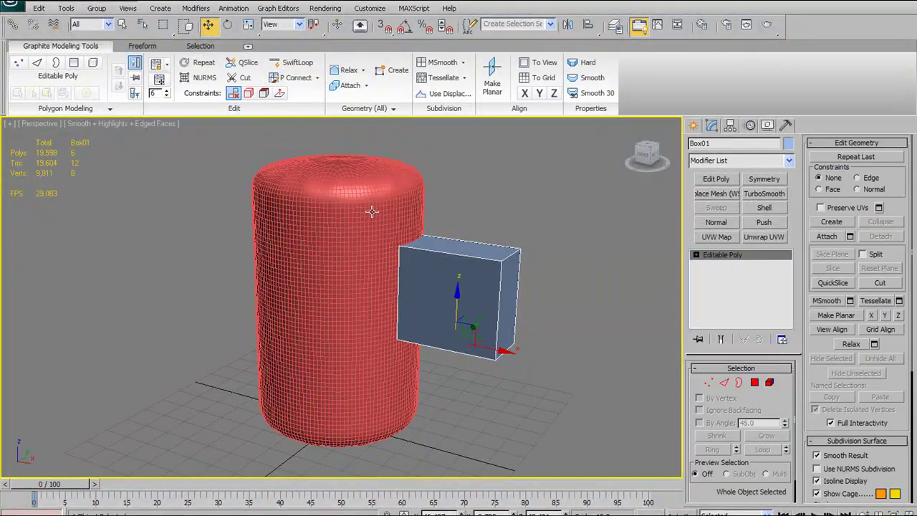
Delete the cylinder's TurboSmooth modifier, remove the box from the scene and reselect the cylinder
{"action": "left_click", "coordinate": [371, 209]}
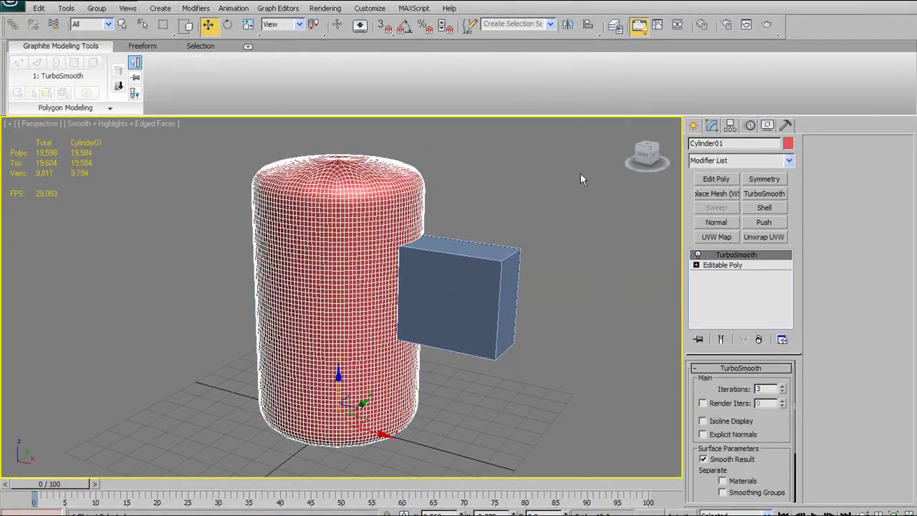
{"action": "right_click", "coordinate": [758, 256]}
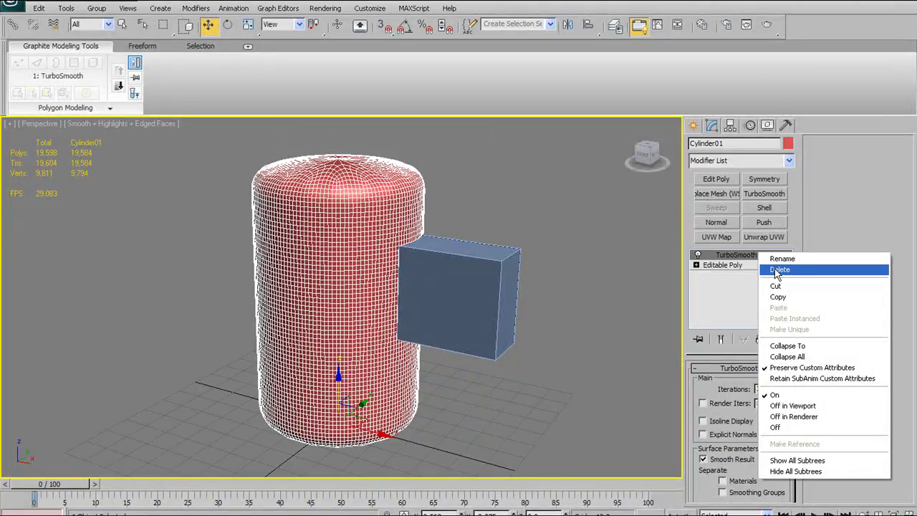
{"action": "left_click", "coordinate": [774, 269]}
{"action": "left_click", "coordinate": [464, 261]}
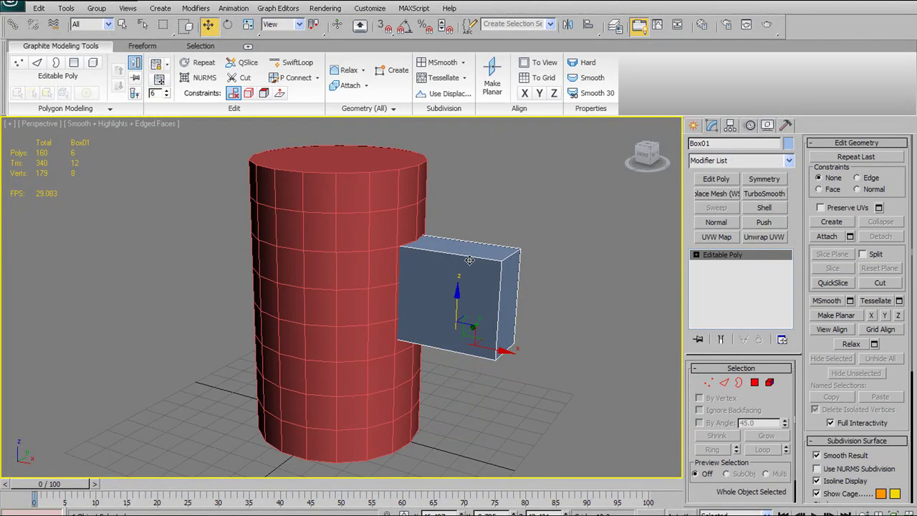
{"action": "key", "text": "Delete"}
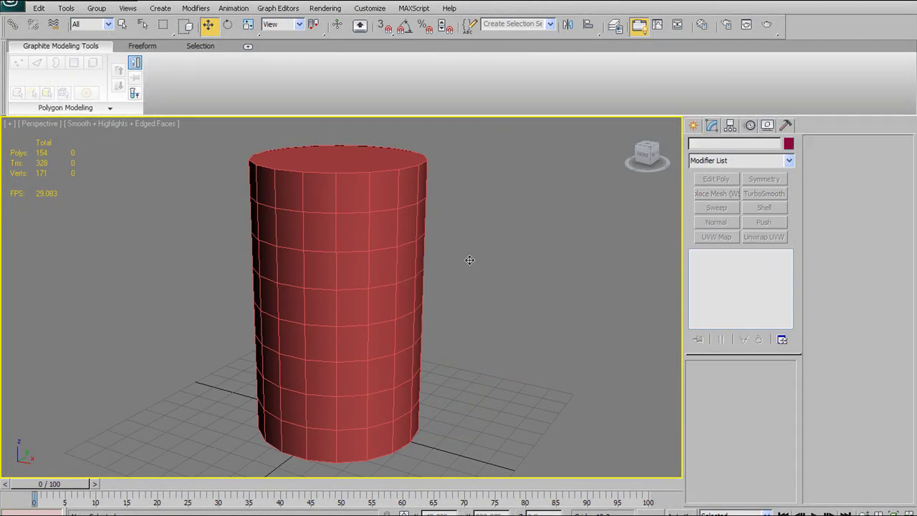
{"action": "left_click", "coordinate": [323, 223]}
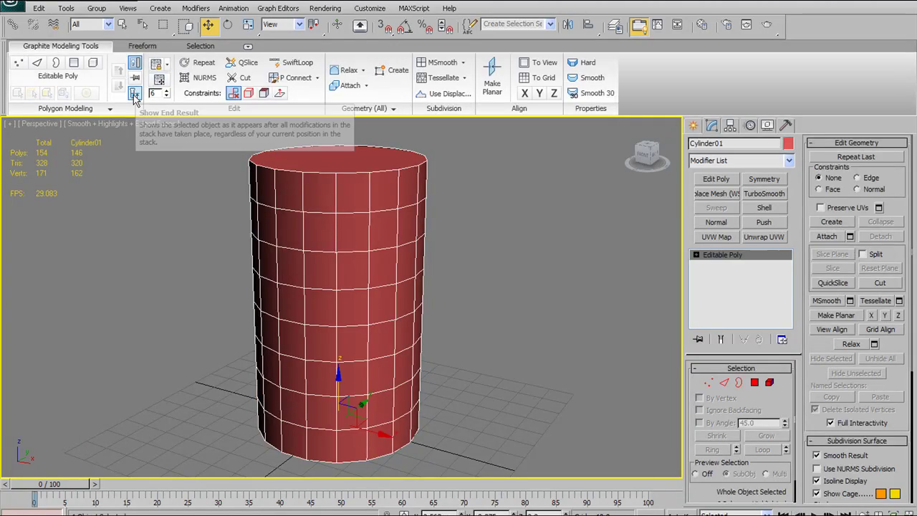
Toggle Show End Result for the cylinder and briefly enter Vertex level to review the tools available there
{"action": "left_click", "coordinate": [135, 95]}
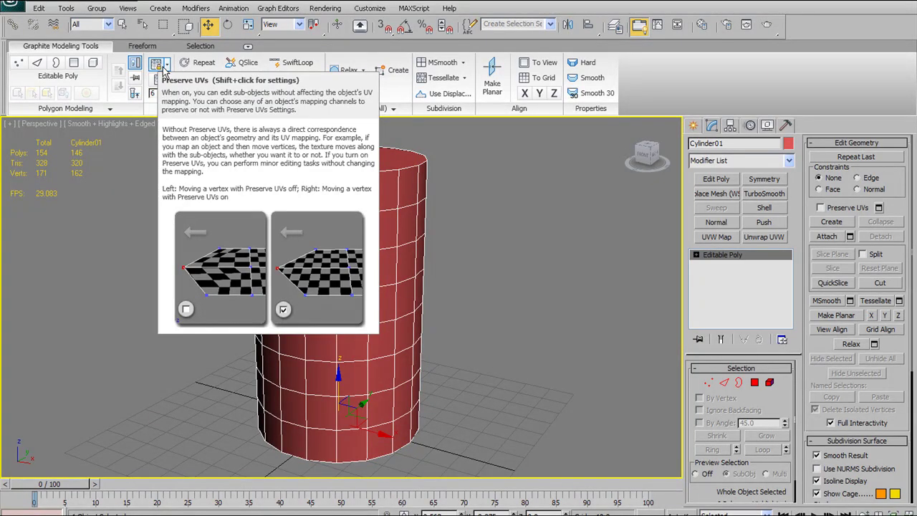
{"action": "left_click", "coordinate": [708, 382]}
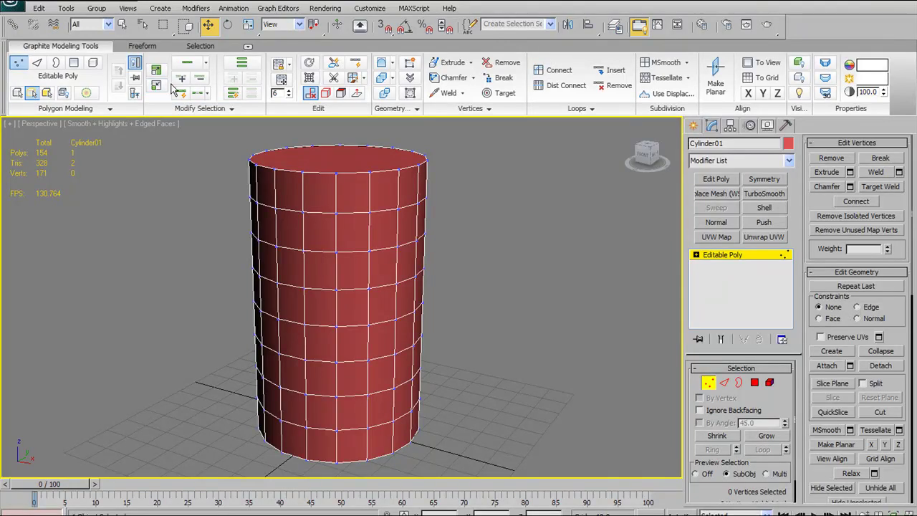
{"action": "left_click", "coordinate": [707, 381]}
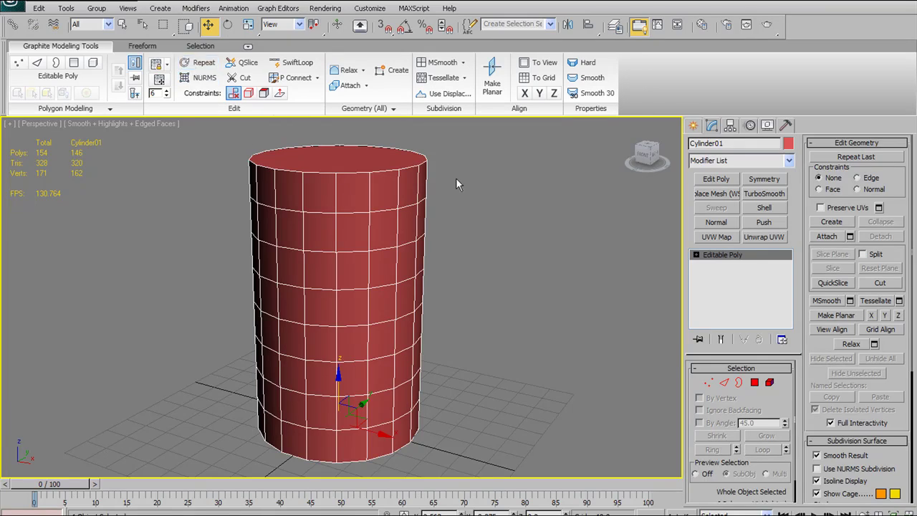
Turn off the sub-object selection preview and select the cylinder's top cap at Polygon level
{"action": "middle_click_drag", "start_coordinate": [346, 254], "coordinate": [348, 262]}
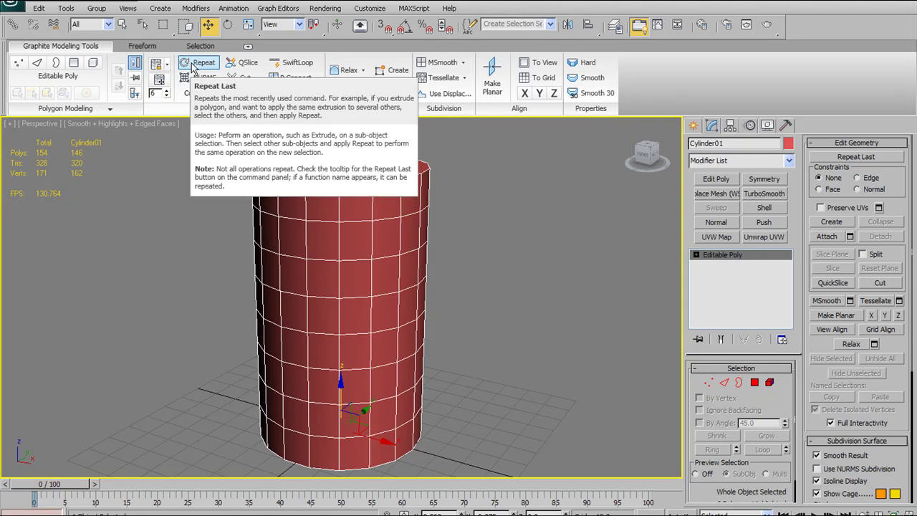
{"action": "left_click", "coordinate": [755, 383]}
{"action": "left_click", "coordinate": [323, 316]}
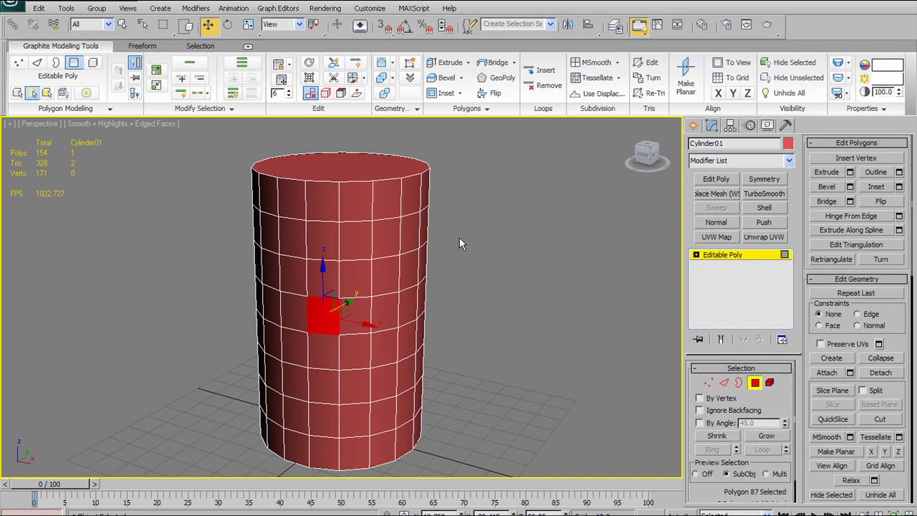
{"action": "left_click", "coordinate": [18, 93]}
{"action": "left_click", "coordinate": [418, 234]}
{"action": "middle_click_drag", "start_coordinate": [454, 261], "coordinate": [454, 268]}
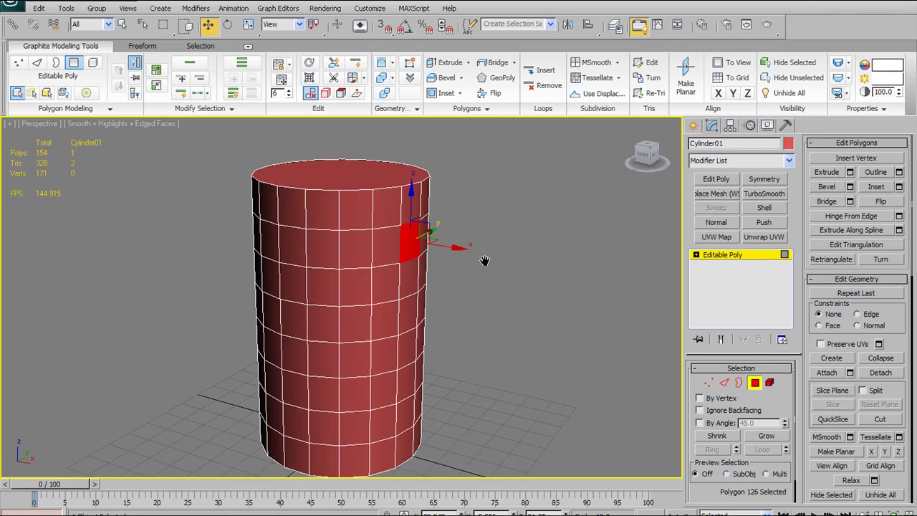
{"action": "middle_click_drag", "start_coordinate": [370, 195], "coordinate": [376, 209], "text": "alt"}
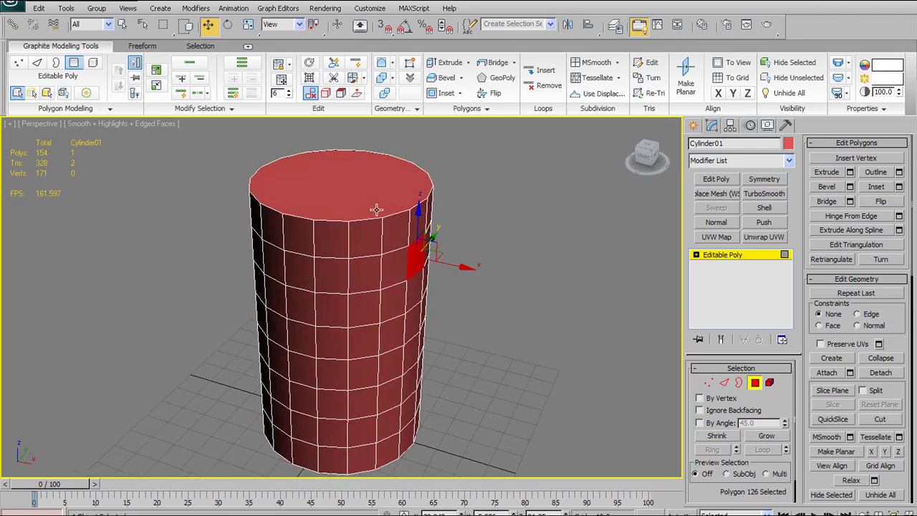
{"action": "middle_click_drag", "start_coordinate": [347, 174], "coordinate": [393, 211], "text": "alt"}
{"action": "left_click", "coordinate": [366, 193]}
{"action": "middle_click_drag", "start_coordinate": [632, 280], "coordinate": [552, 236], "text": "alt"}
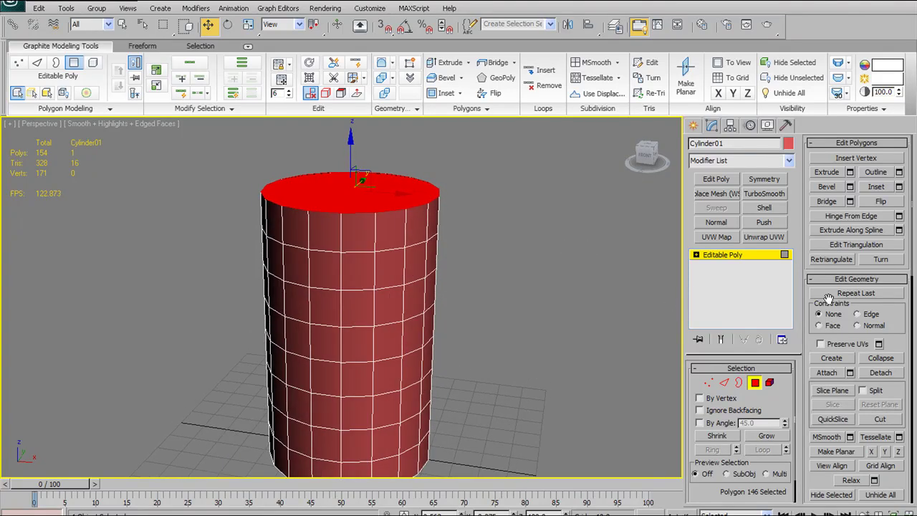
Extrude the cylinder's top cap by 7.0 using the Group extrusion type
{"action": "left_click", "coordinate": [850, 173]}
{"action": "left_click_drag", "start_coordinate": [756, 218], "coordinate": [762, 235]}
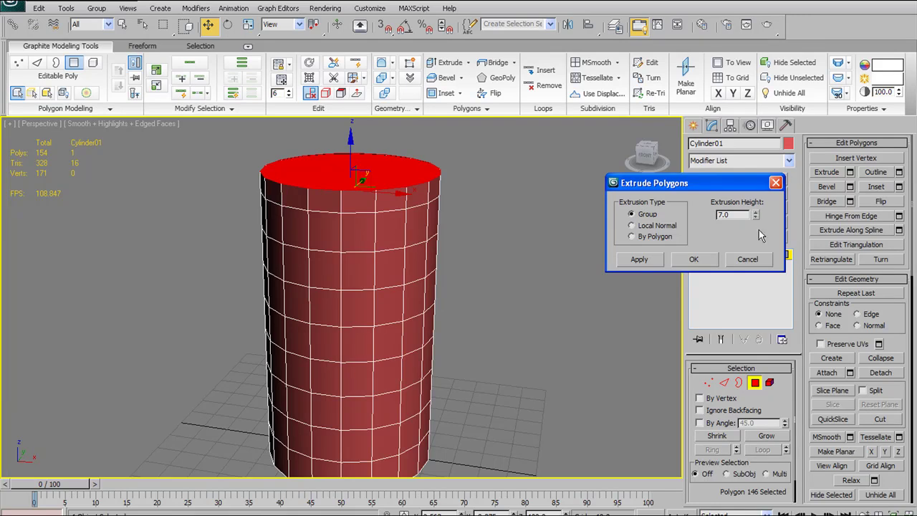
{"action": "left_click", "coordinate": [694, 259]}
{"action": "middle_click_drag", "start_coordinate": [439, 215], "coordinate": [440, 157], "text": "alt"}
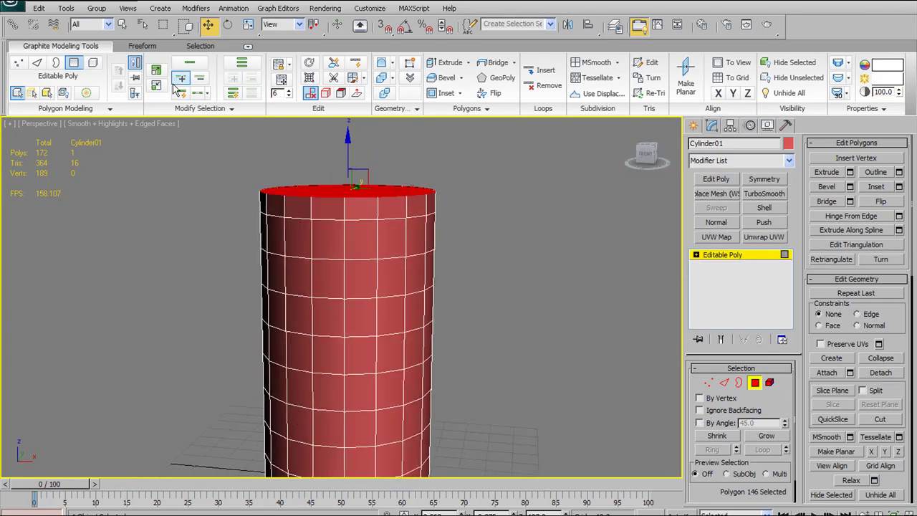
Repeat the last extrusion several times on the top cap, and undo all of these extrusions
{"action": "left_click", "coordinate": [309, 65]}
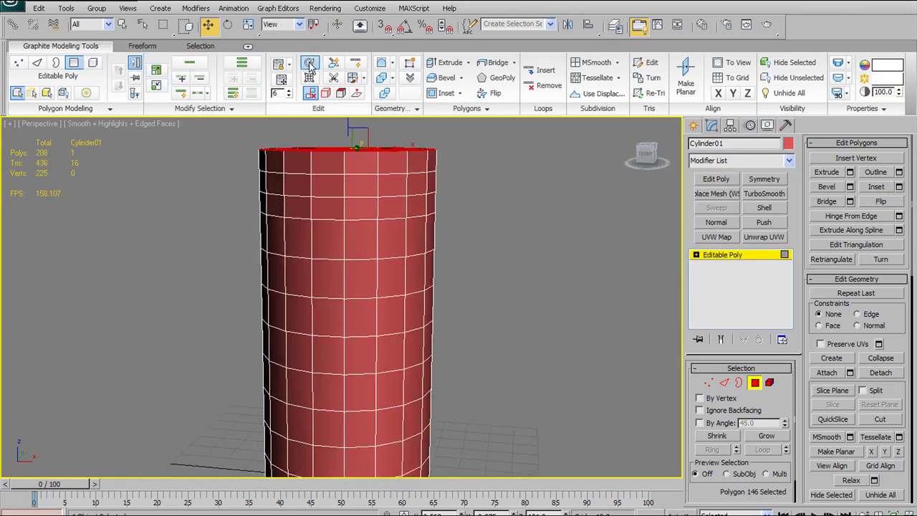
{"action": "left_click", "coordinate": [310, 64]}
{"action": "middle_click_drag", "start_coordinate": [344, 165], "coordinate": [294, 207]}
{"action": "middle_click_drag", "start_coordinate": [358, 217], "coordinate": [401, 200], "text": "alt"}
{"action": "middle_click_drag", "start_coordinate": [410, 234], "coordinate": [359, 201], "text": "alt"}
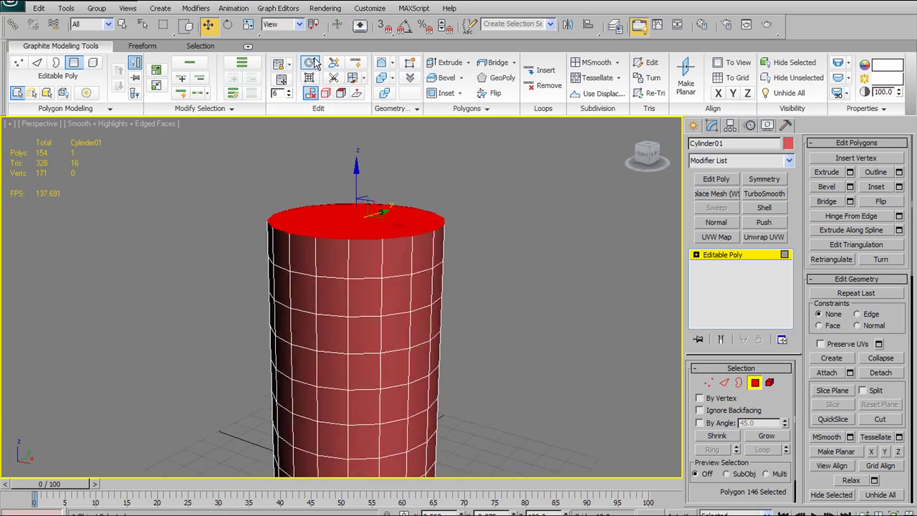
Deselect the top cap and turn on NURMS smoothing for the cylinder
{"action": "left_click", "coordinate": [462, 269]}
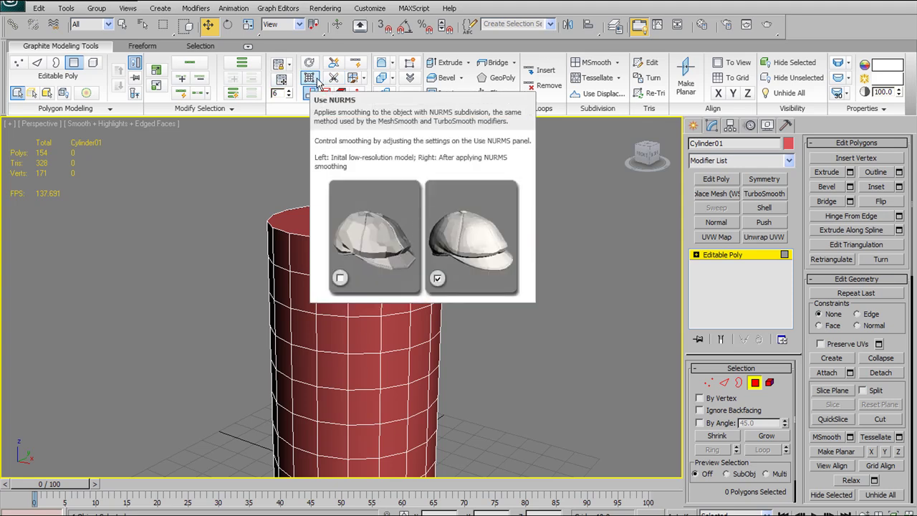
{"action": "left_click", "coordinate": [311, 81]}
{"action": "middle_click_drag", "start_coordinate": [402, 297], "coordinate": [430, 290], "text": "alt"}
{"action": "middle_click_drag", "start_coordinate": [473, 182], "coordinate": [470, 193], "text": "alt"}
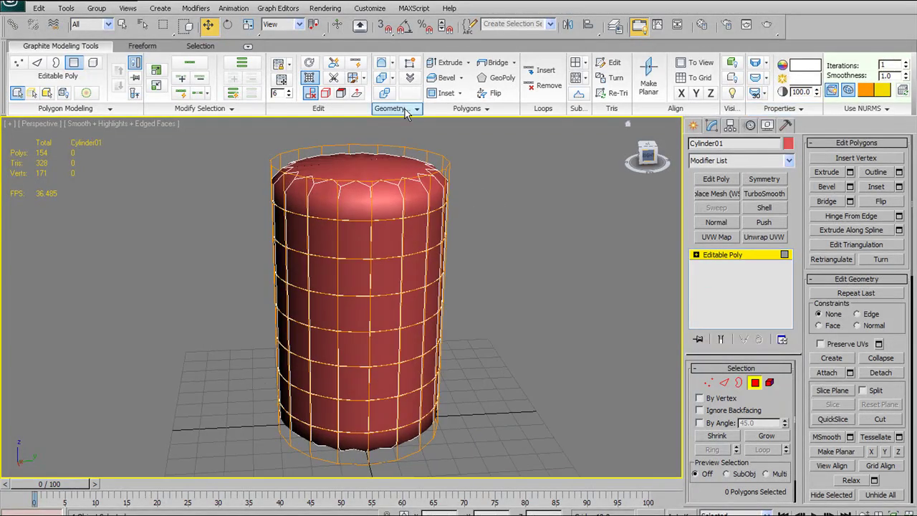
Try the UV tweak tool on the cylinder
{"action": "left_click", "coordinate": [280, 79]}
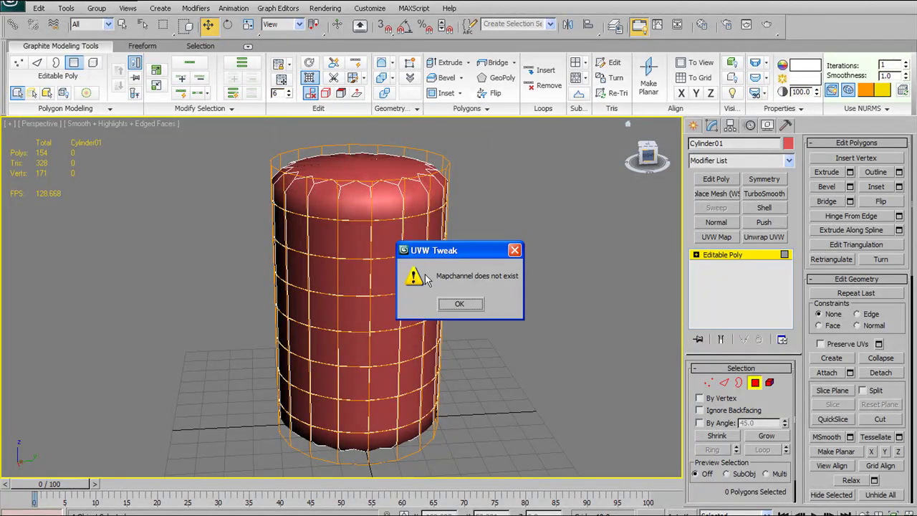
{"action": "left_click", "coordinate": [459, 304]}
Switch NURMS smoothing off and on repeatedly to compare the cylinder's original and smoothed shapes
{"action": "left_click", "coordinate": [310, 78]}
{"action": "left_click", "coordinate": [311, 78]}
{"action": "left_click", "coordinate": [310, 78]}
{"action": "left_click", "coordinate": [310, 78]}
{"action": "left_click", "coordinate": [310, 78]}
{"action": "left_click", "coordinate": [311, 78]}
{"action": "left_click", "coordinate": [311, 79]}
{"action": "left_click", "coordinate": [310, 78]}
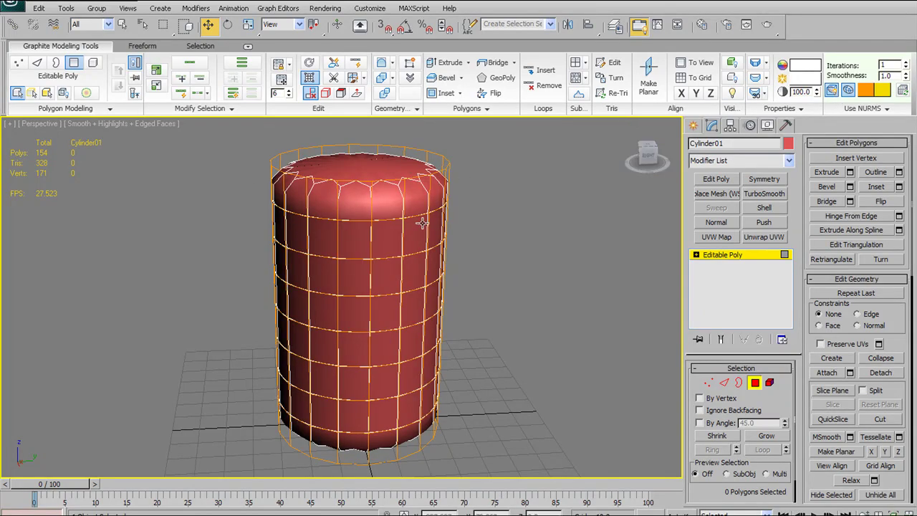
Turn off the NURMS cage display around the smoothed cylinder and inspect the shape from several angles
{"action": "mouse_move", "coordinate": [382, 222]}
{"action": "middle_mouse_down", "text": "alt"}
{"action": "mouse_move", "coordinate": [389, 260]}
{"action": "mouse_move", "coordinate": [380, 258]}
{"action": "mouse_move", "coordinate": [385, 211]}
{"action": "middle_mouse_up", "text": "alt"}
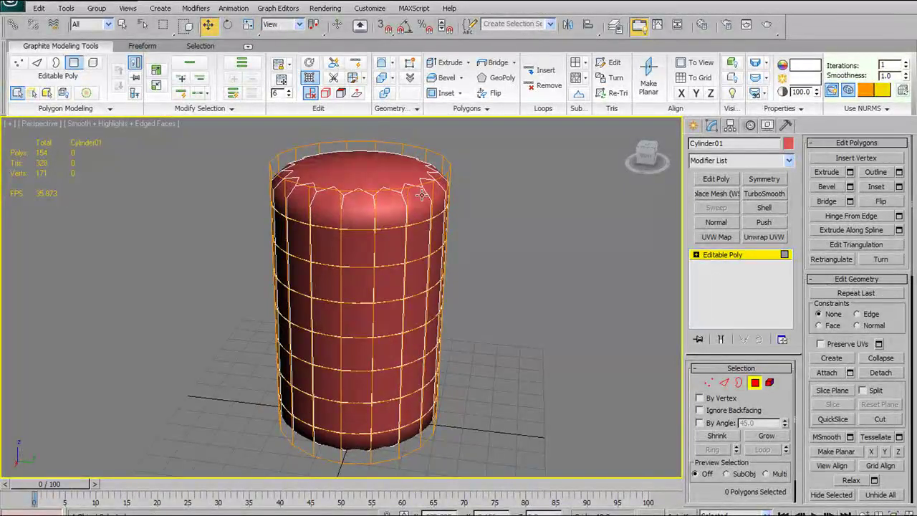
{"action": "middle_click_drag", "start_coordinate": [397, 323], "coordinate": [374, 326], "text": "alt"}
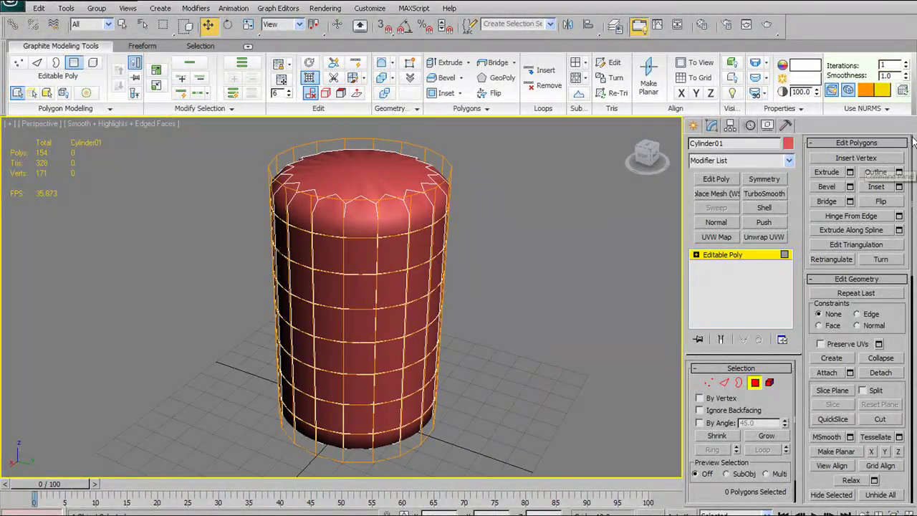
{"action": "middle_click_drag", "start_coordinate": [433, 284], "coordinate": [441, 265], "text": "alt"}
{"action": "left_click", "coordinate": [831, 90]}
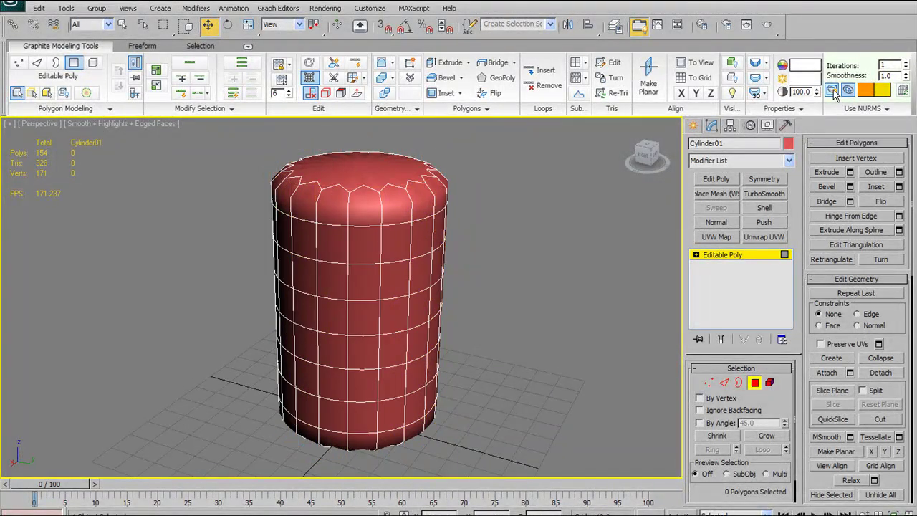
{"action": "middle_click_drag", "start_coordinate": [471, 206], "coordinate": [408, 274], "text": "alt"}
{"action": "mouse_move", "coordinate": [408, 274]}
{"action": "middle_mouse_down", "text": "alt"}
{"action": "mouse_move", "coordinate": [444, 231]}
{"action": "mouse_move", "coordinate": [408, 276]}
{"action": "mouse_move", "coordinate": [413, 270]}
{"action": "middle_mouse_up", "text": "alt"}
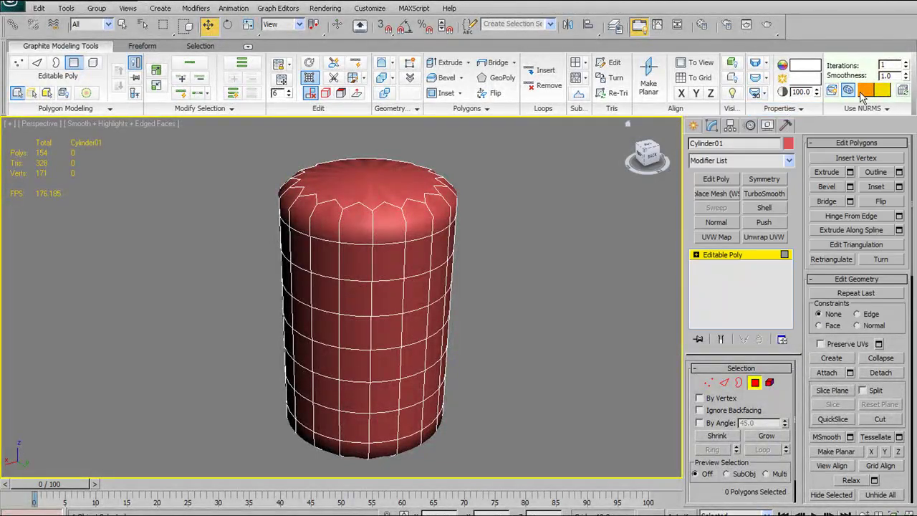
Toggle the NURMS isoline display off and on, and set the smoothing iterations to 2
{"action": "left_click", "coordinate": [850, 93]}
{"action": "left_click", "coordinate": [850, 93]}
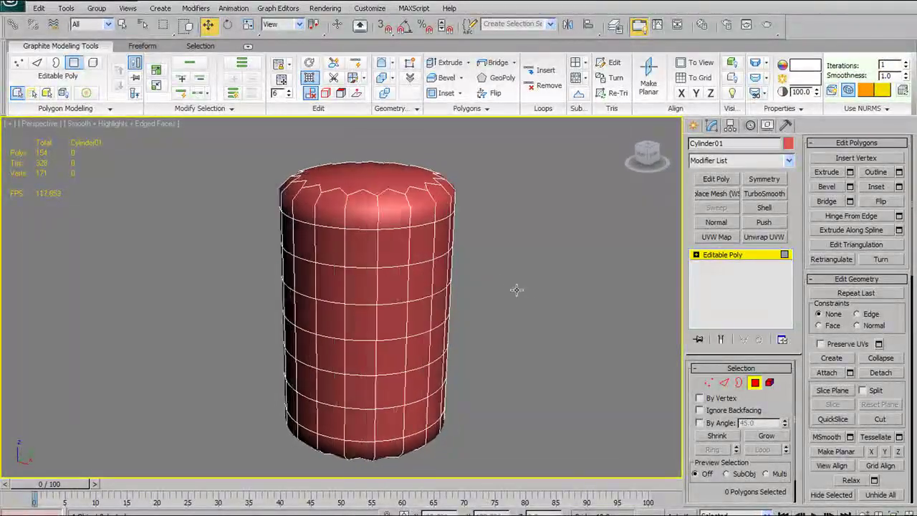
{"action": "left_click", "coordinate": [907, 63]}
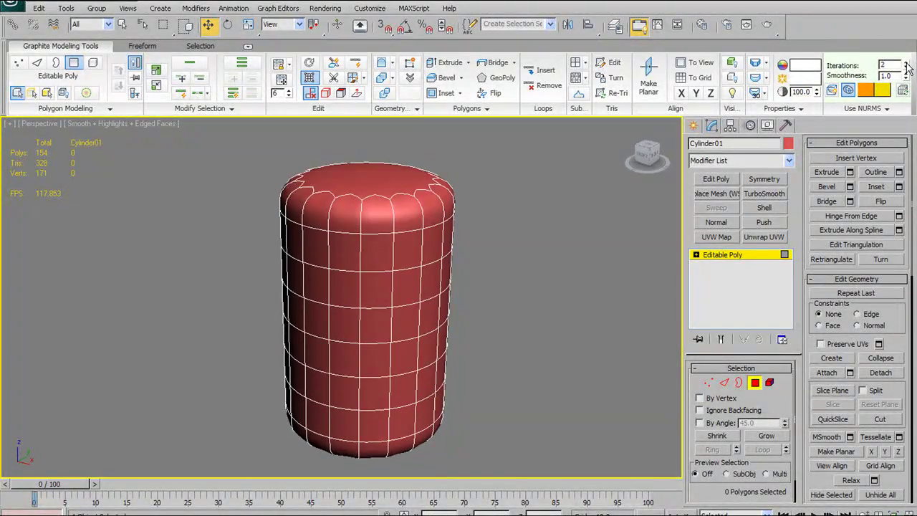
Turn off the NURMS isoline display and inspect the smoothed cylinder's full mesh from several angles
{"action": "middle_click_drag", "start_coordinate": [433, 252], "coordinate": [399, 229], "text": "alt"}
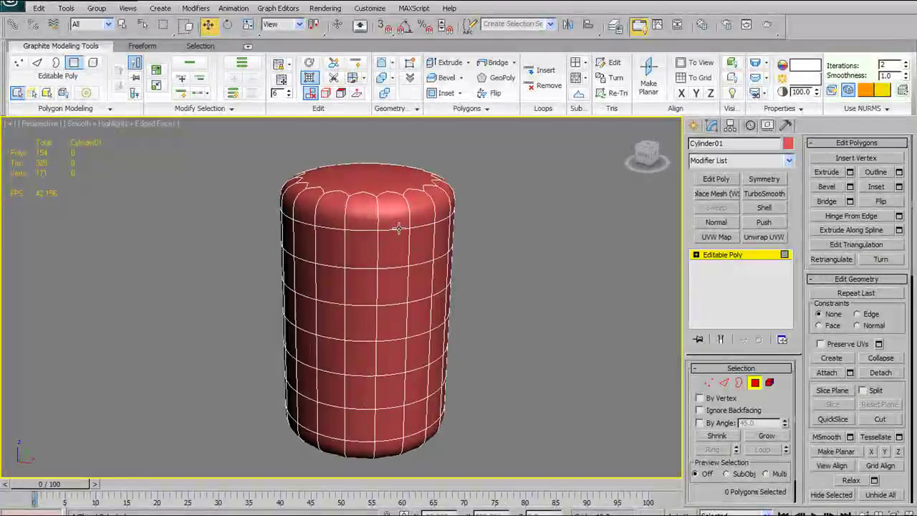
{"action": "middle_click_drag", "start_coordinate": [349, 285], "coordinate": [406, 269], "text": "alt"}
{"action": "middle_click_drag", "start_coordinate": [407, 225], "coordinate": [412, 266], "text": "alt"}
{"action": "left_click", "coordinate": [848, 91]}
{"action": "middle_click_drag", "start_coordinate": [423, 224], "coordinate": [393, 283], "text": "alt"}
{"action": "middle_click_drag", "start_coordinate": [455, 260], "coordinate": [455, 282], "text": "alt"}
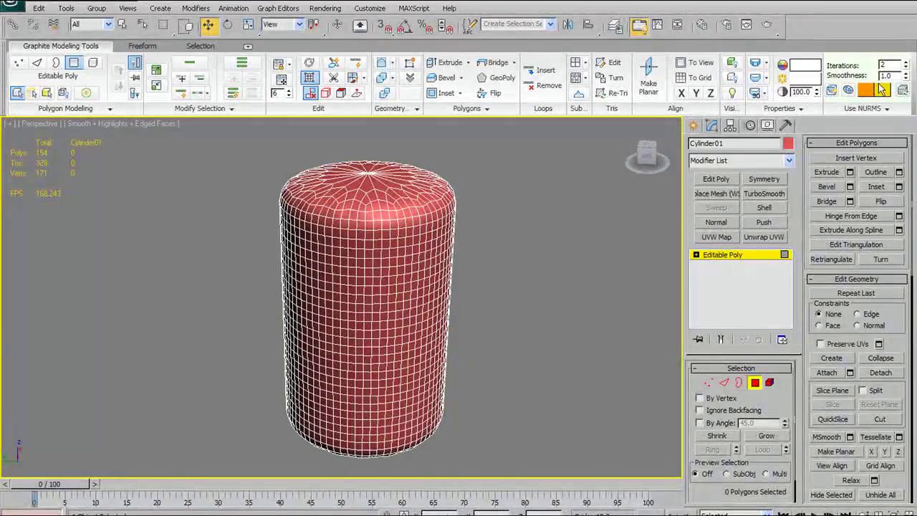
Lower the NURMS iterations to 0 to compare the cylinder's mesh, and raise them back to 2
{"action": "left_click", "coordinate": [907, 68]}
{"action": "left_click", "coordinate": [908, 68]}
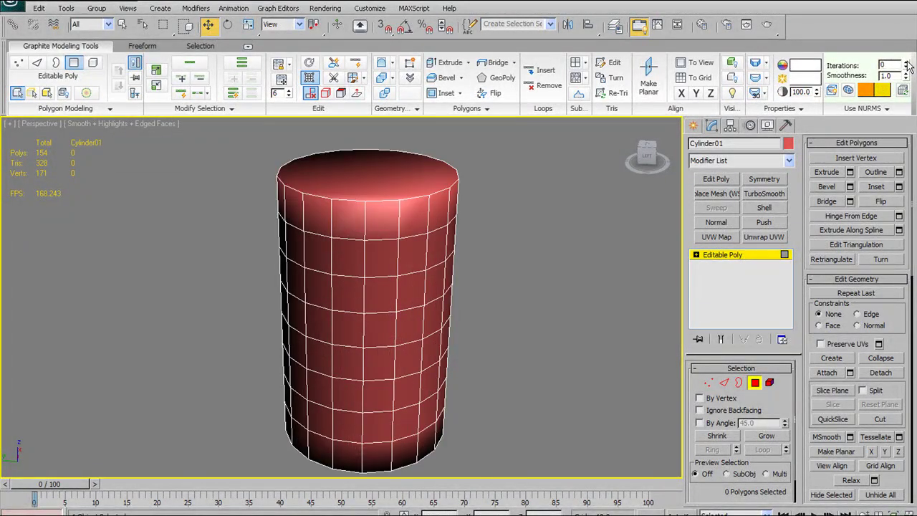
{"action": "middle_click_drag", "start_coordinate": [431, 284], "coordinate": [420, 276], "text": "alt"}
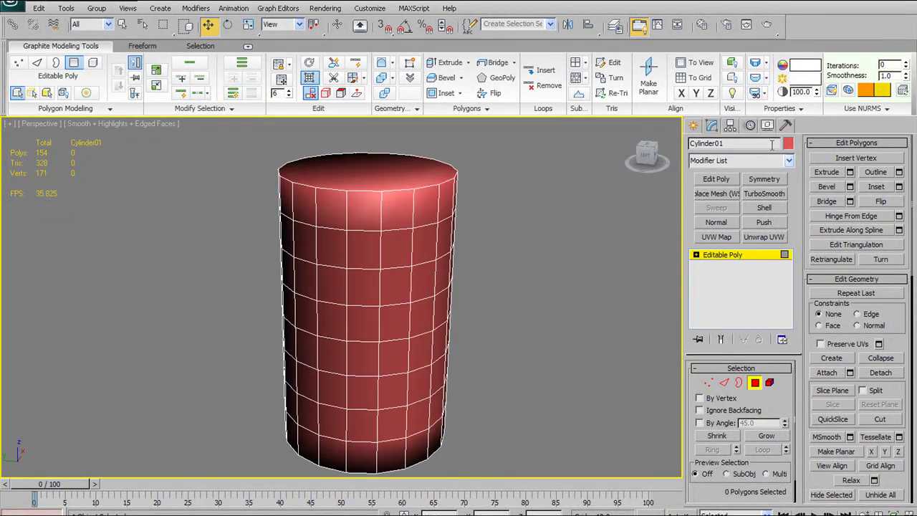
{"action": "left_click", "coordinate": [907, 65]}
{"action": "left_click", "coordinate": [908, 65]}
{"action": "middle_click_drag", "start_coordinate": [467, 253], "coordinate": [410, 230], "text": "alt"}
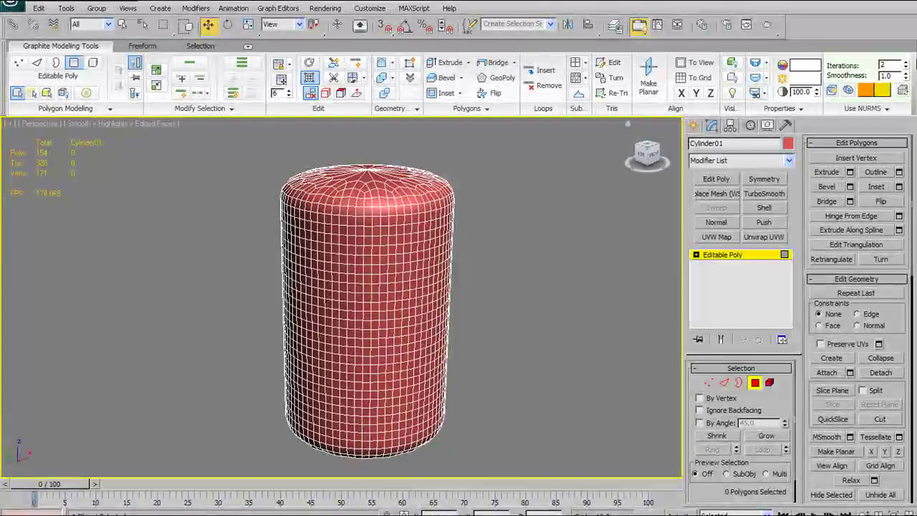
Try a NURMS smoothness below 1.0 on the cylinder and restore the smoothness to 1.0
{"action": "right_click", "coordinate": [906, 77]}
{"action": "mouse_move", "coordinate": [908, 85]}
{"action": "left_mouse_down"}
{"action": "mouse_move", "coordinate": [914, 68]}
{"action": "mouse_move", "coordinate": [909, 81]}
{"action": "mouse_move", "coordinate": [906, 72]}
{"action": "left_mouse_up"}
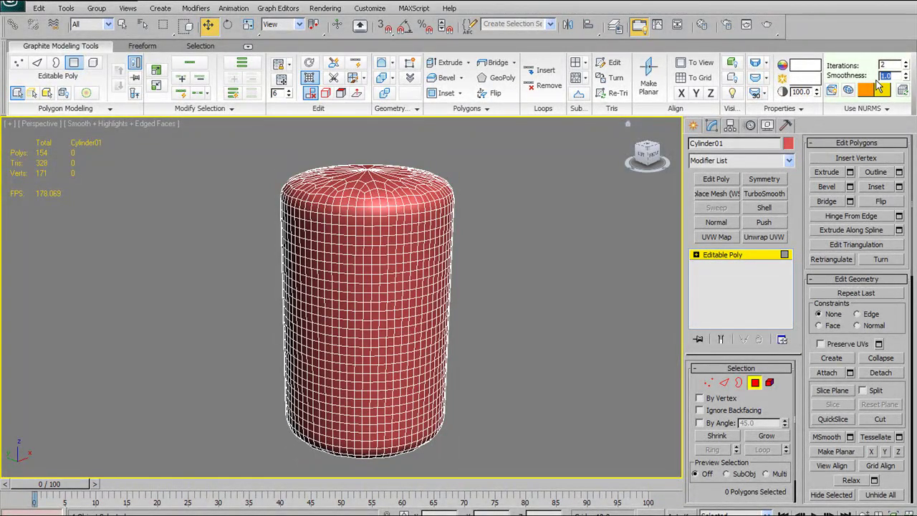
{"action": "key", "text": "Return"}
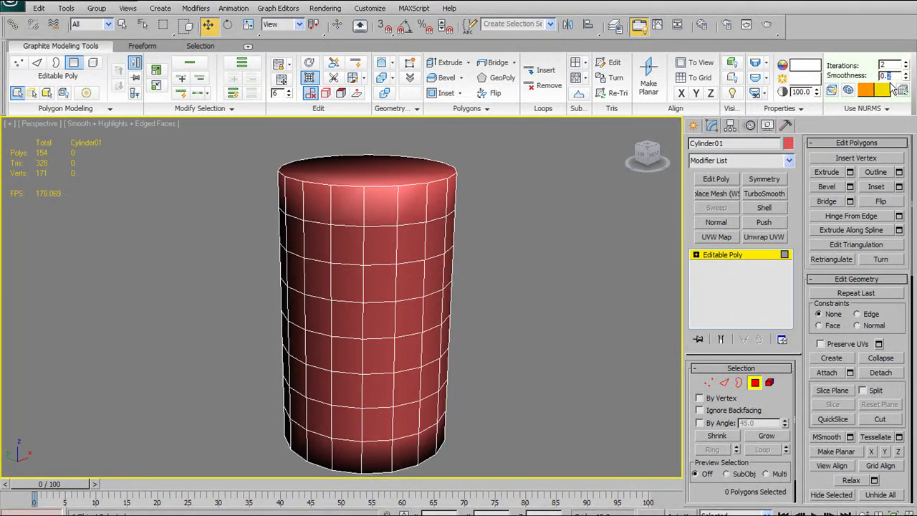
{"action": "left_click", "coordinate": [891, 76]}
{"action": "mouse_move", "coordinate": [906, 78]}
{"action": "left_mouse_down"}
{"action": "mouse_move", "coordinate": [907, 70]}
{"action": "mouse_move", "coordinate": [910, 80]}
{"action": "left_mouse_up"}
{"action": "left_click_drag", "start_coordinate": [907, 74], "coordinate": [913, 59]}
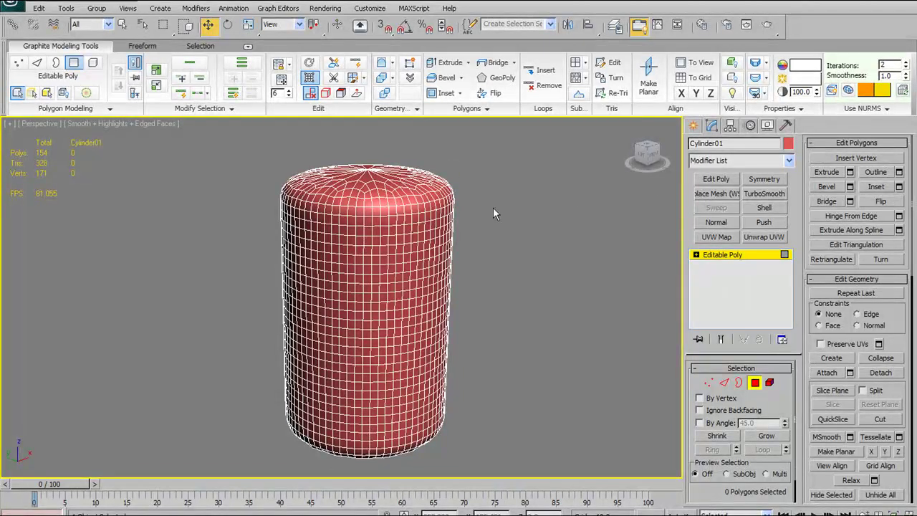
Compare the cylinder at 0 NURMS iterations with the smoothed shape, returning the iterations to 2
{"action": "middle_click_drag", "start_coordinate": [476, 198], "coordinate": [435, 266], "text": "alt"}
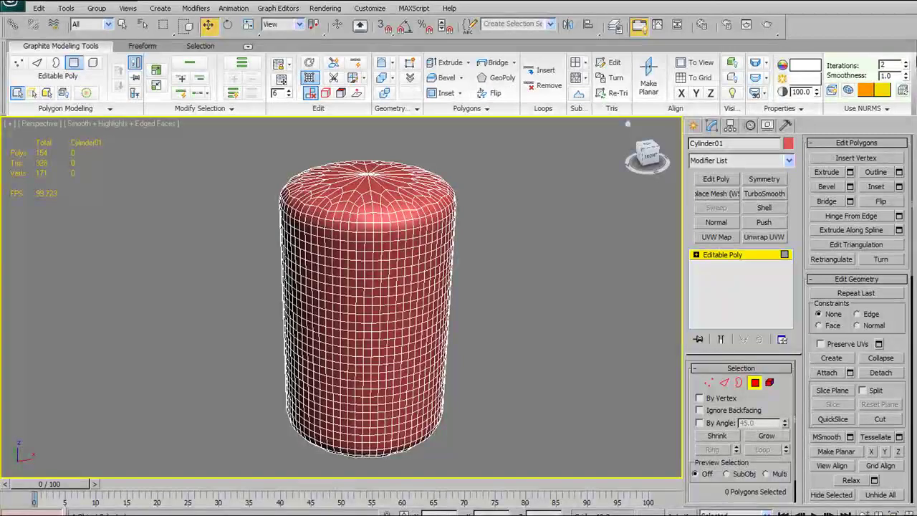
{"action": "left_click", "coordinate": [906, 67]}
{"action": "left_click", "coordinate": [906, 69]}
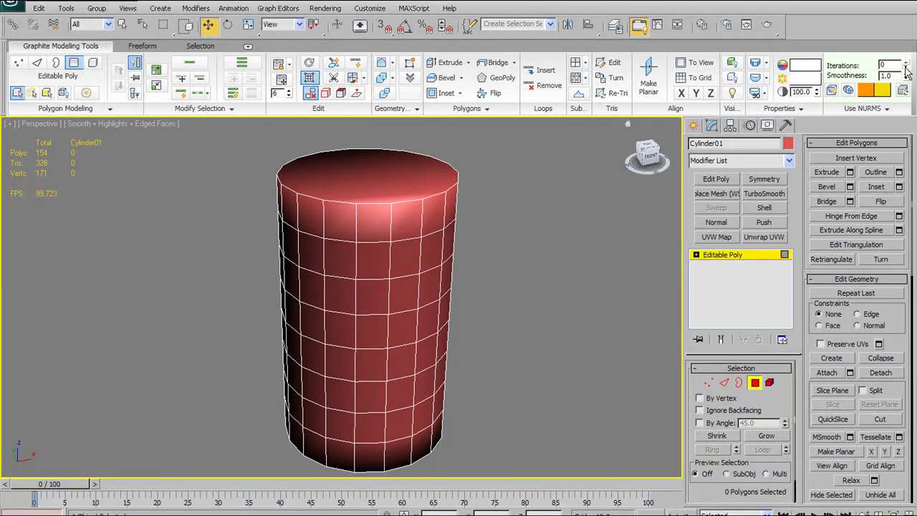
{"action": "middle_click_drag", "start_coordinate": [377, 256], "coordinate": [401, 281], "text": "alt"}
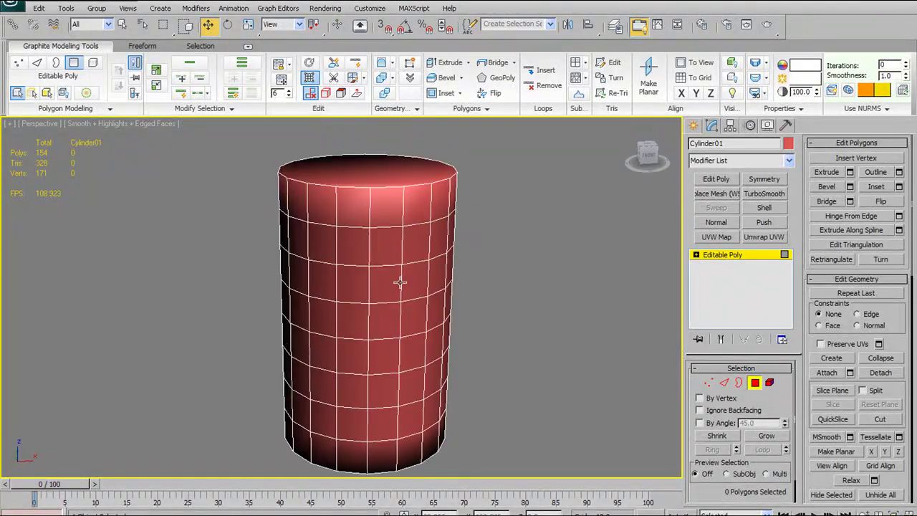
{"action": "left_click", "coordinate": [905, 63]}
{"action": "left_click", "coordinate": [906, 62]}
{"action": "middle_click_drag", "start_coordinate": [547, 253], "coordinate": [472, 316], "text": "alt"}
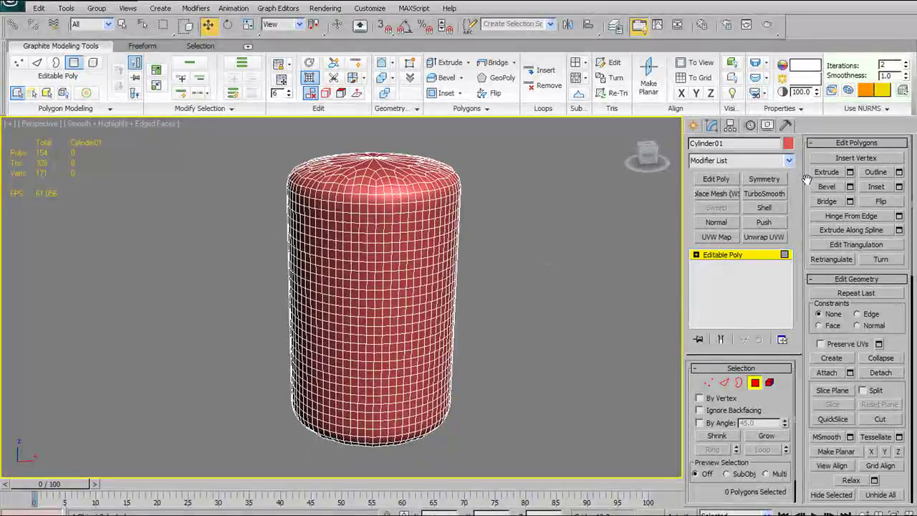
Toggle the NURMS Smooth Result option off and on with the isoline display enabled, and inspect the cylinder's upper edge
{"action": "left_click", "coordinate": [885, 109]}
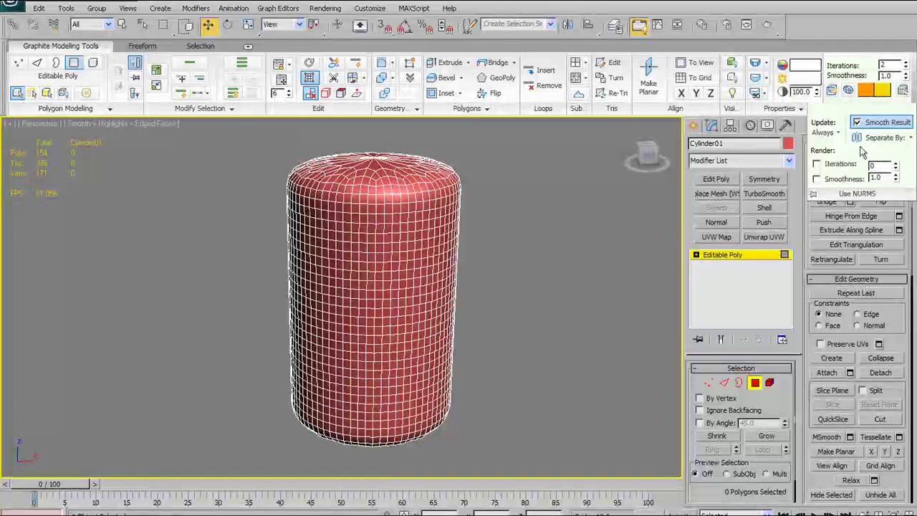
{"action": "left_click", "coordinate": [858, 123]}
{"action": "left_click", "coordinate": [865, 125]}
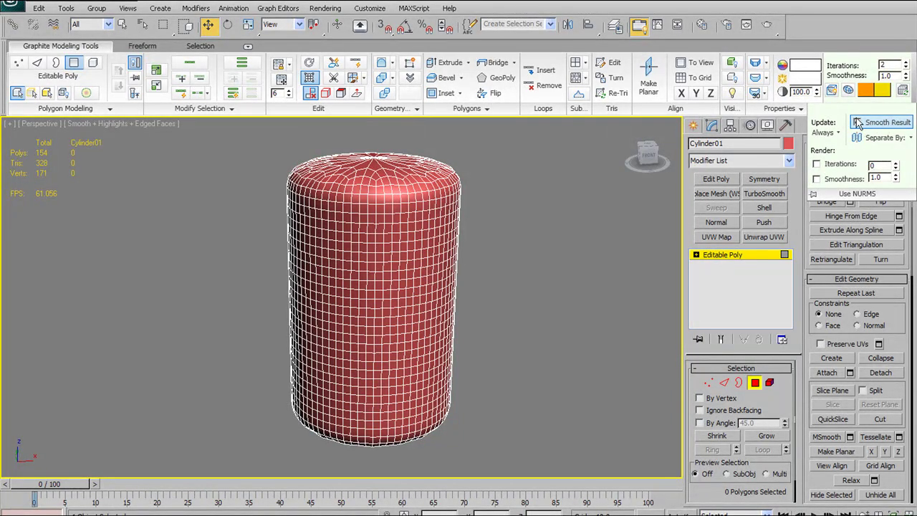
{"action": "left_click", "coordinate": [857, 123]}
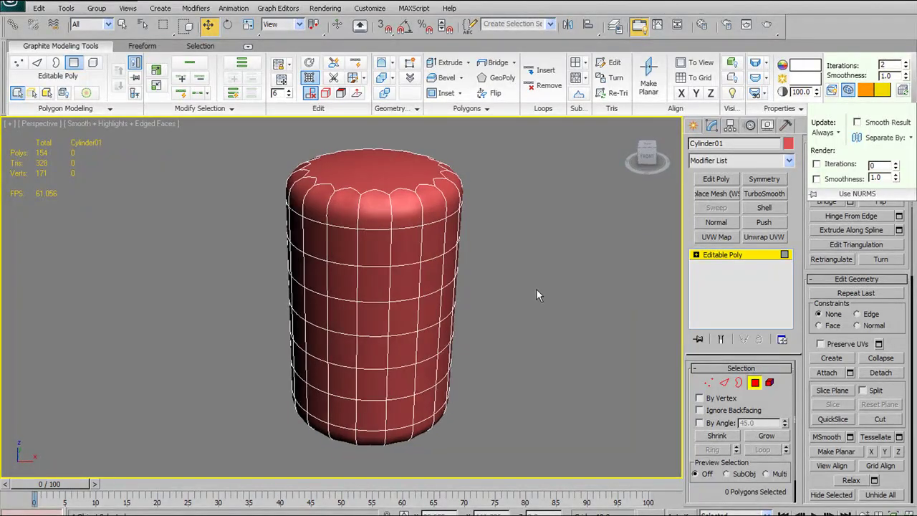
{"action": "left_click", "coordinate": [858, 123]}
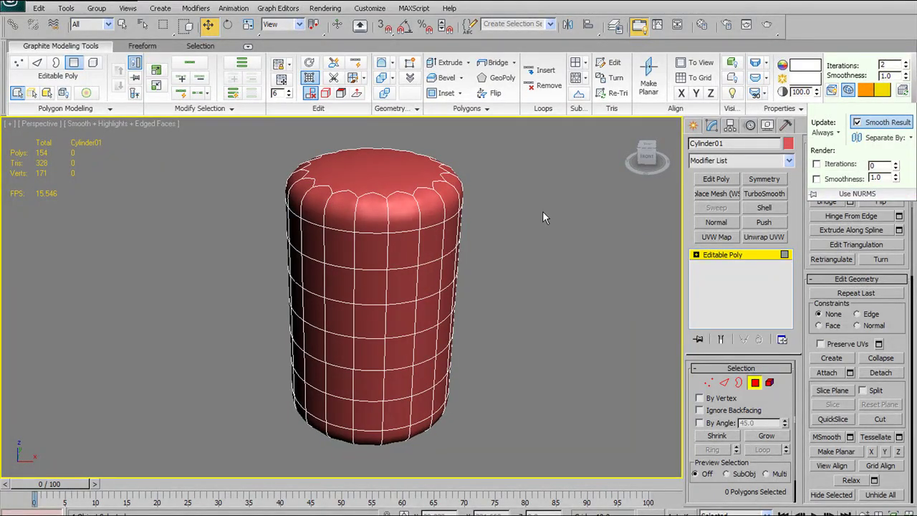
{"action": "middle_click_drag", "start_coordinate": [472, 228], "coordinate": [448, 235], "text": "alt"}
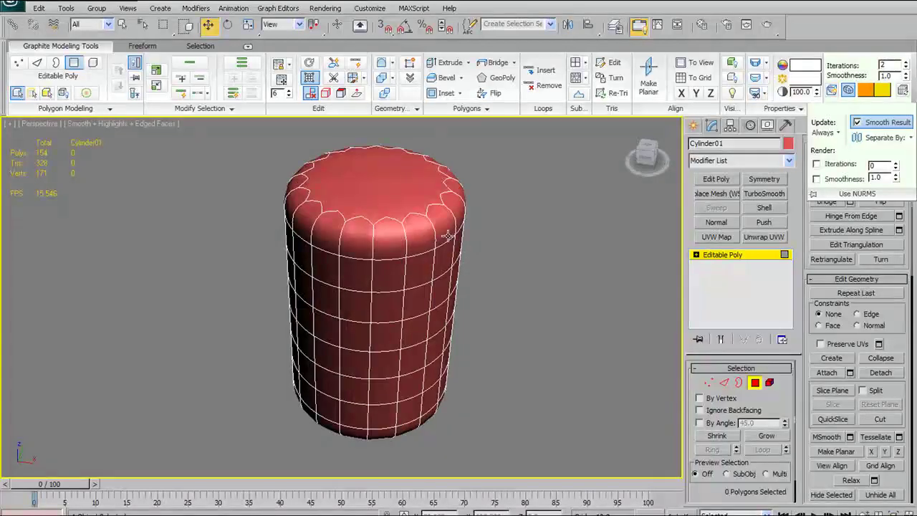
{"action": "middle_click_drag", "start_coordinate": [328, 205], "coordinate": [337, 185], "text": "alt"}
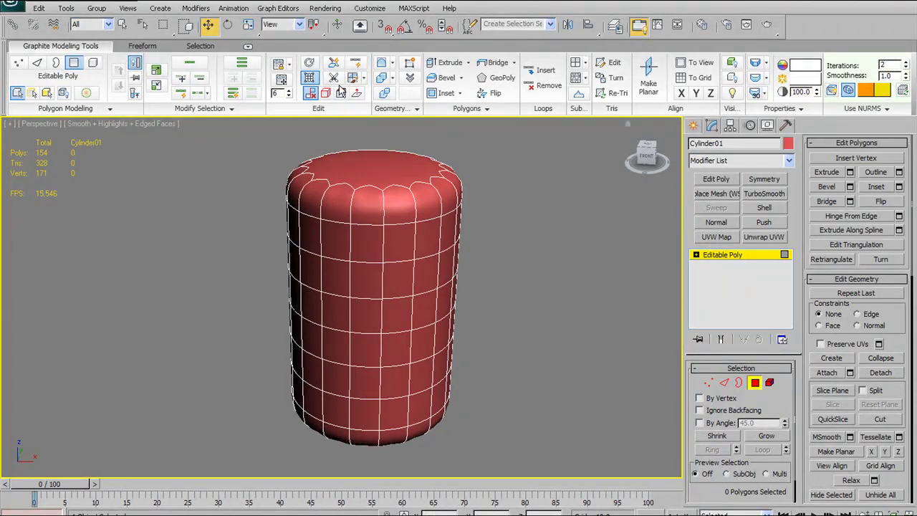
Switch NURMS off to inspect the original cylinder and its polygon property options, and switch it back on
{"action": "left_click", "coordinate": [310, 78]}
{"action": "middle_click_drag", "start_coordinate": [528, 290], "coordinate": [509, 308], "text": "alt"}
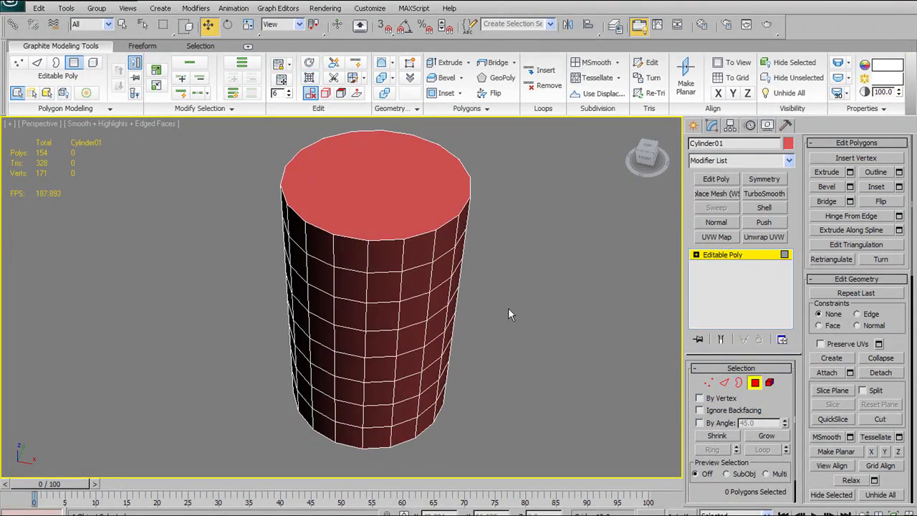
{"action": "middle_click_drag", "start_coordinate": [389, 240], "coordinate": [410, 213], "text": "alt"}
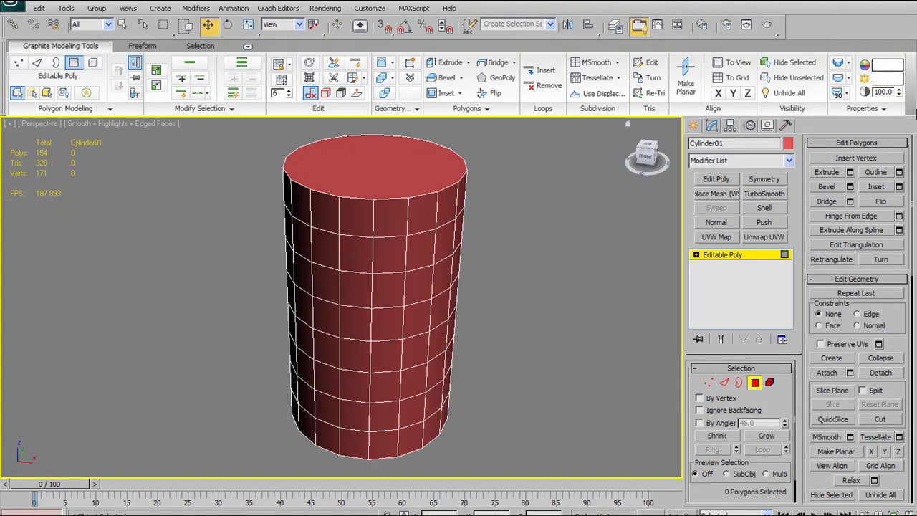
{"action": "left_click", "coordinate": [864, 108]}
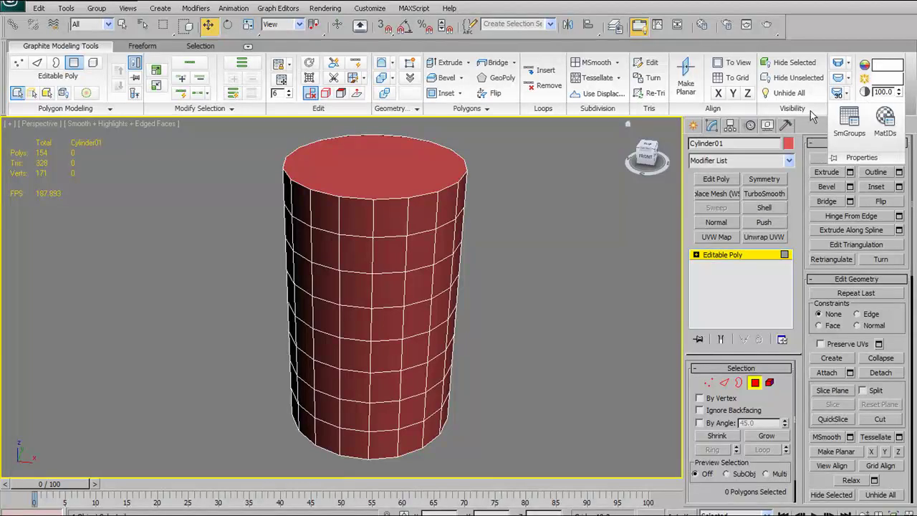
{"action": "left_click", "coordinate": [313, 79]}
Turn off the NURMS Smooth Result option and isoline display, and hide the edged faces to inspect the cylinder's shading
{"action": "left_click", "coordinate": [867, 109]}
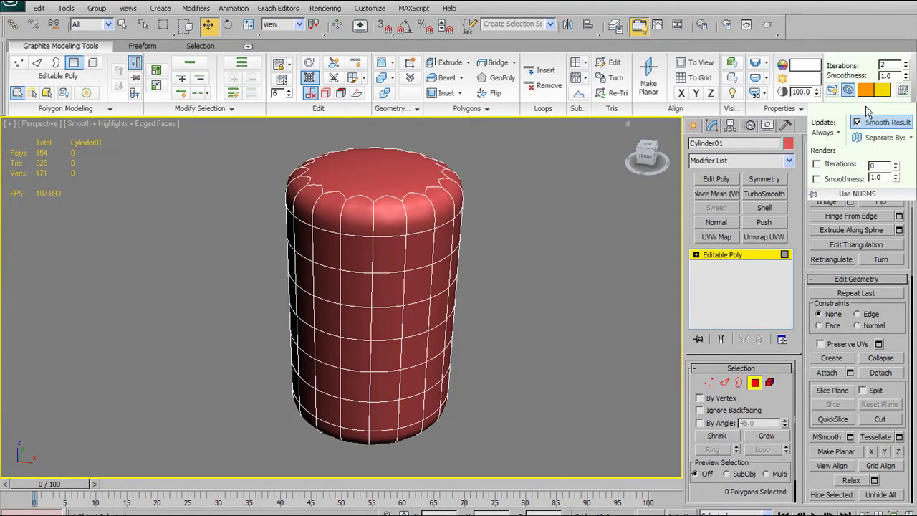
{"action": "left_click", "coordinate": [858, 123]}
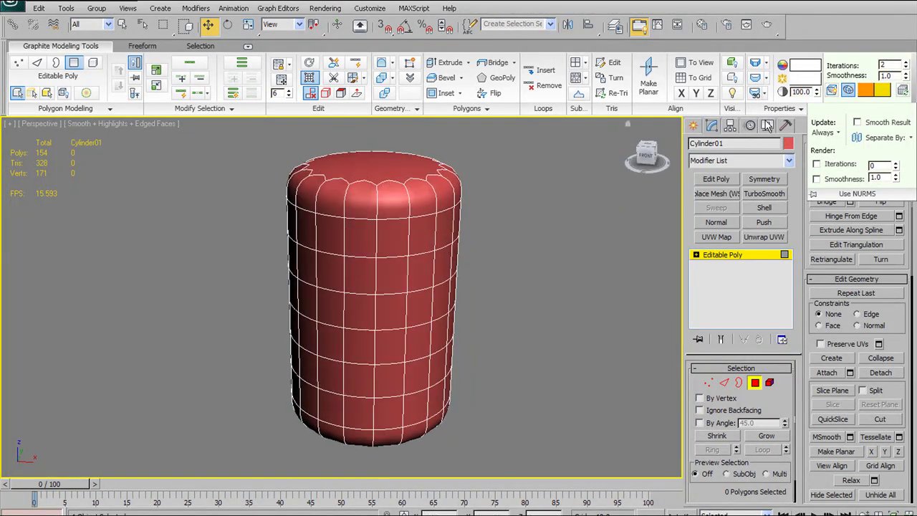
{"action": "left_click", "coordinate": [856, 123]}
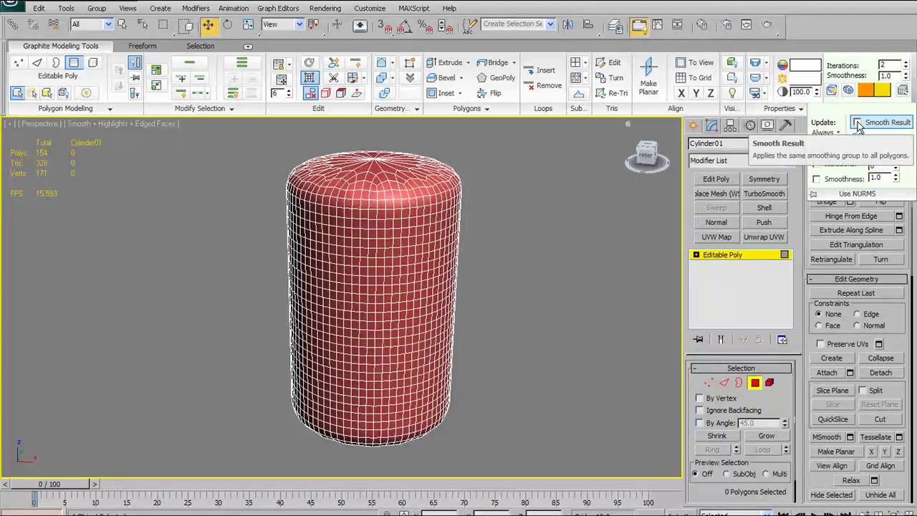
{"action": "key", "text": "F4"}
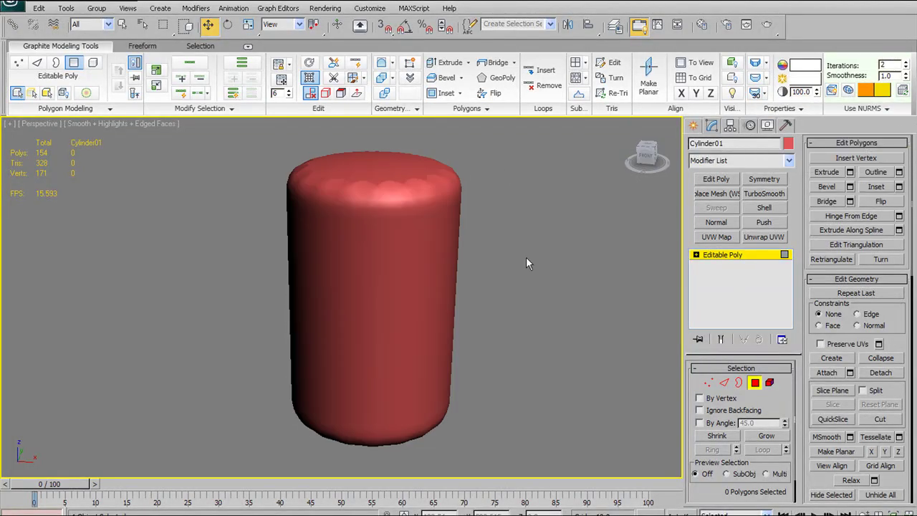
{"action": "middle_click_drag", "start_coordinate": [480, 300], "coordinate": [481, 294], "text": "alt"}
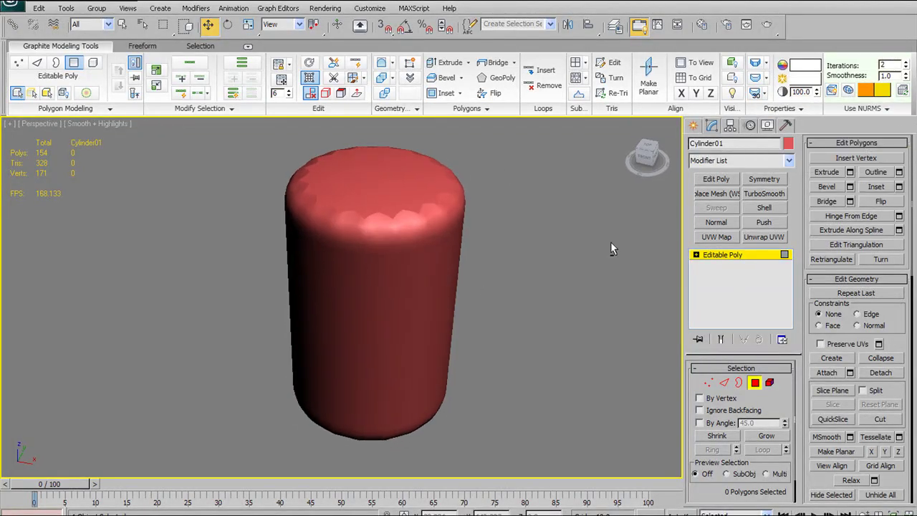
{"action": "left_click", "coordinate": [876, 110]}
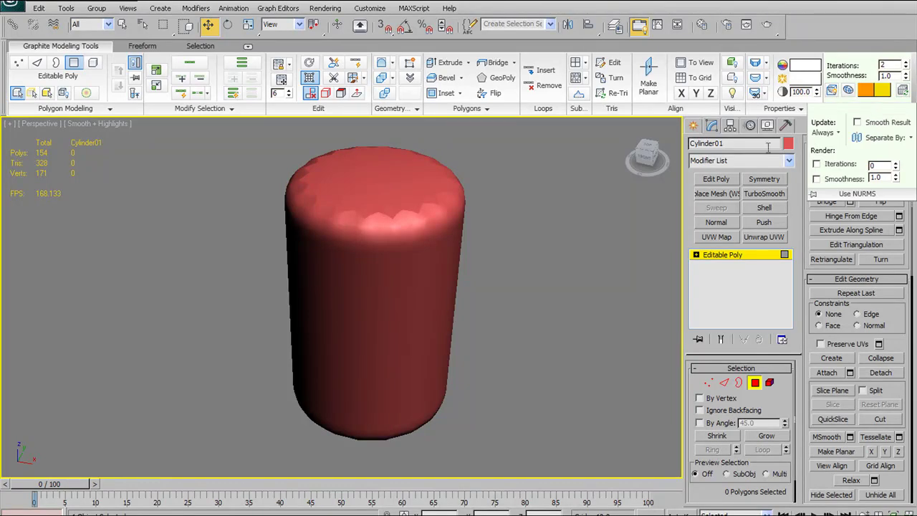
{"action": "middle_click_drag", "start_coordinate": [569, 192], "coordinate": [531, 223], "text": "alt"}
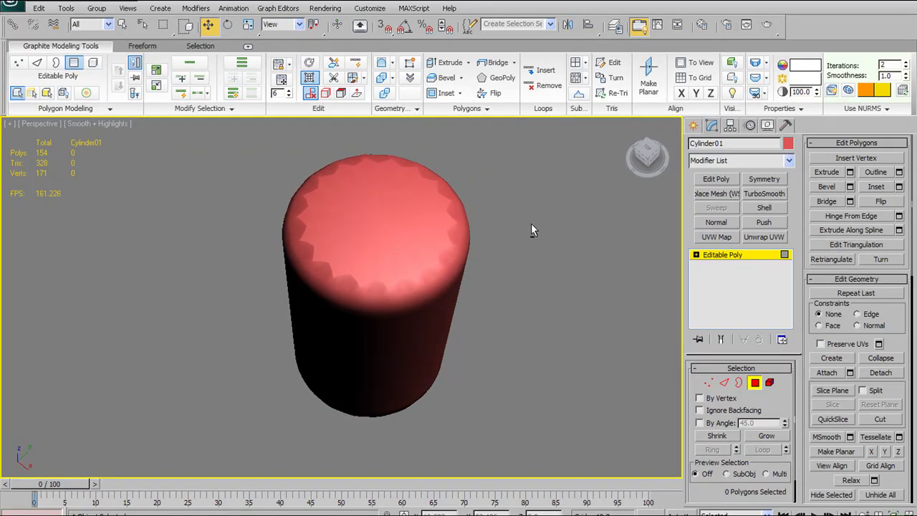
Re-enable the NURMS Smooth Result option and inspect the shading around the cylinder's cap
{"action": "left_click", "coordinate": [853, 109]}
{"action": "left_click", "coordinate": [858, 124]}
{"action": "middle_click_drag", "start_coordinate": [471, 259], "coordinate": [390, 306], "text": "alt"}
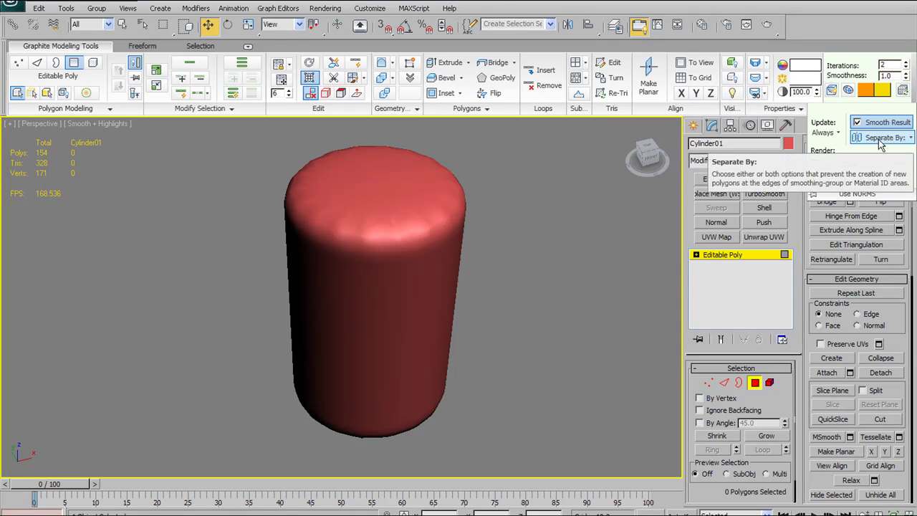
Toggle NURMS separation by Smoothing Groups to compare results, leave it enabled, and inspect the cylinder from several angles
{"action": "left_click", "coordinate": [909, 140]}
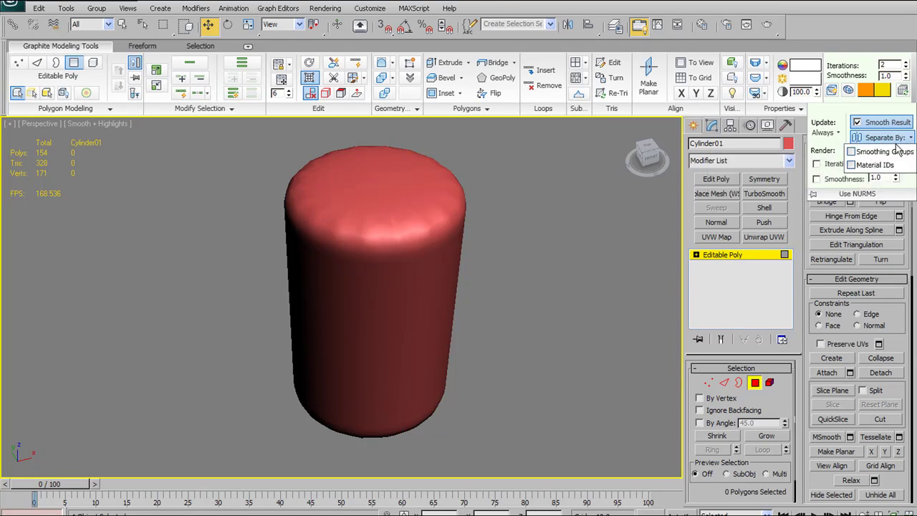
{"action": "left_click", "coordinate": [852, 152]}
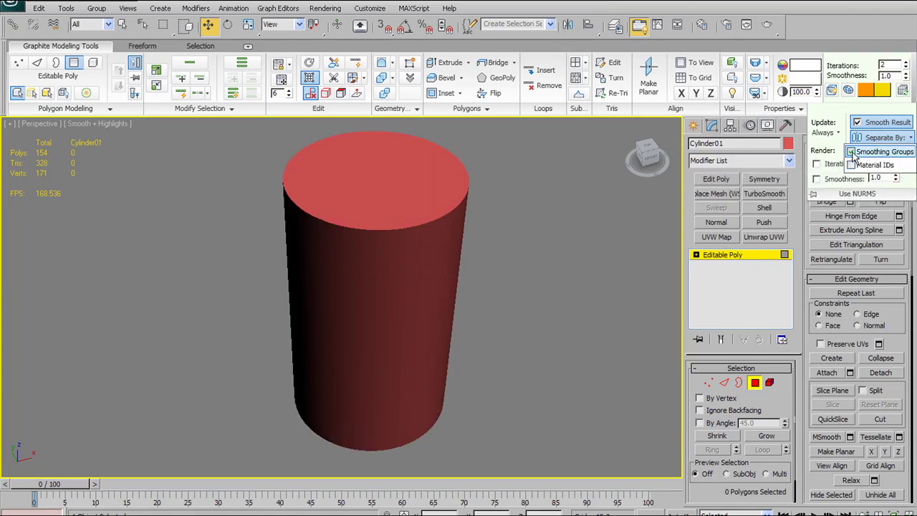
{"action": "left_click", "coordinate": [851, 153]}
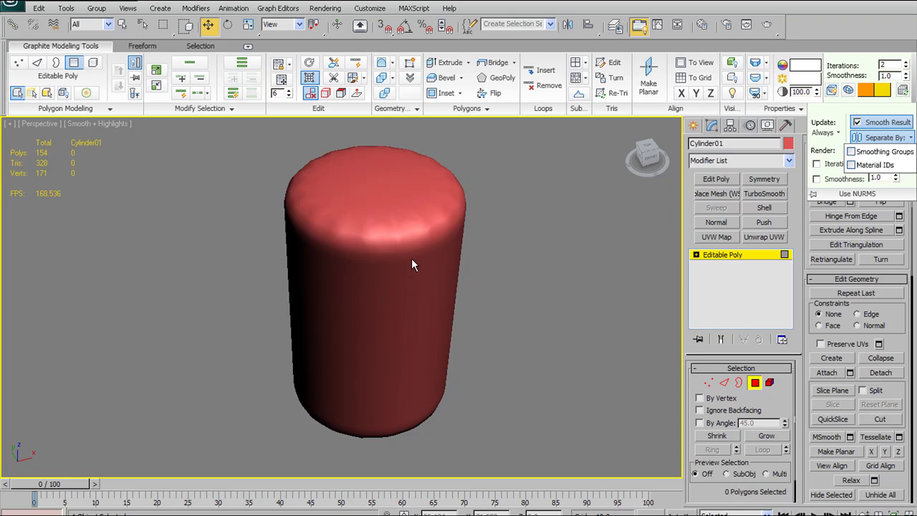
{"action": "left_click", "coordinate": [852, 153]}
{"action": "left_click", "coordinate": [852, 153]}
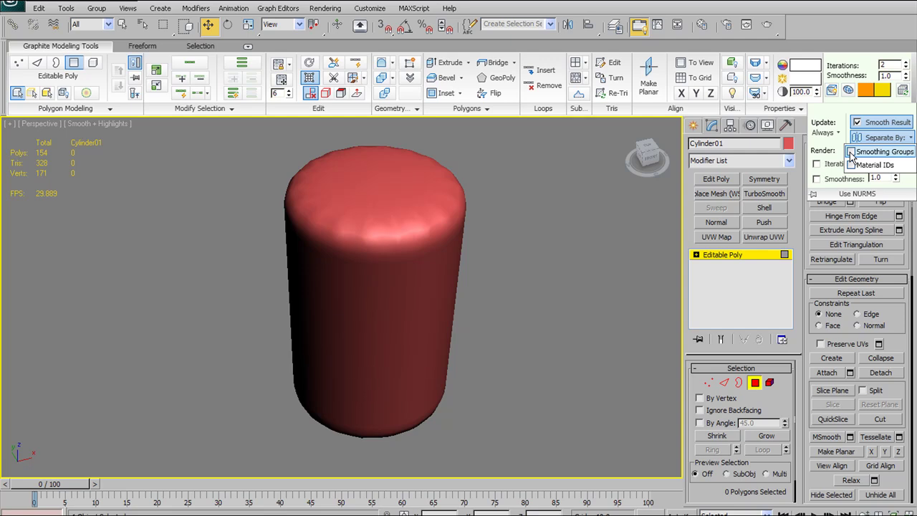
{"action": "left_click", "coordinate": [851, 153]}
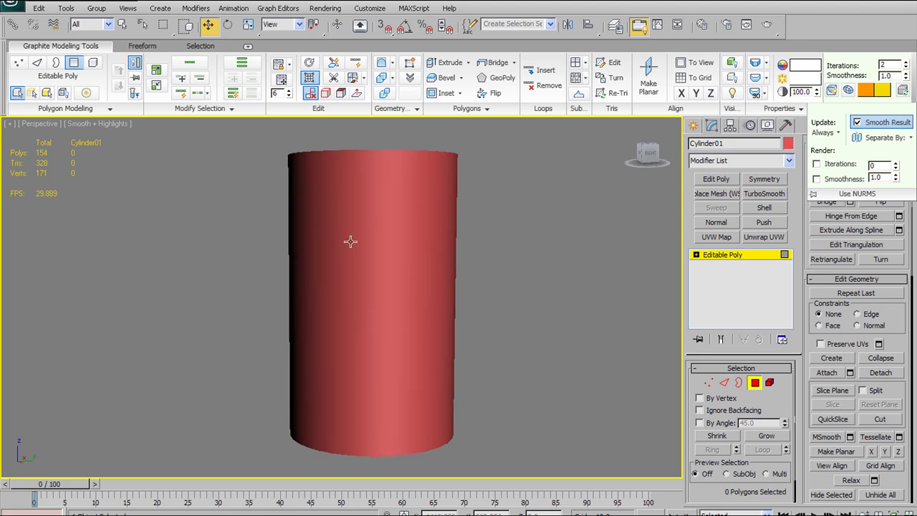
{"action": "middle_click_drag", "start_coordinate": [563, 254], "coordinate": [439, 202], "text": "alt"}
{"action": "middle_click_drag", "start_coordinate": [464, 255], "coordinate": [342, 237], "text": "alt"}
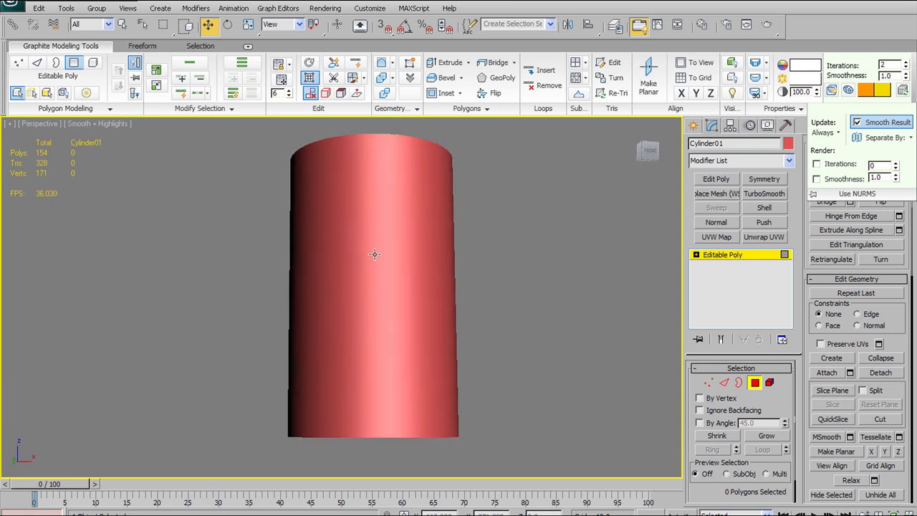
Turn off NURMS separation by Smoothing Groups, and toggle separation by Material IDs on and off to compare the cylinder's caps
{"action": "middle_click_drag", "start_coordinate": [424, 267], "coordinate": [419, 248], "text": "alt"}
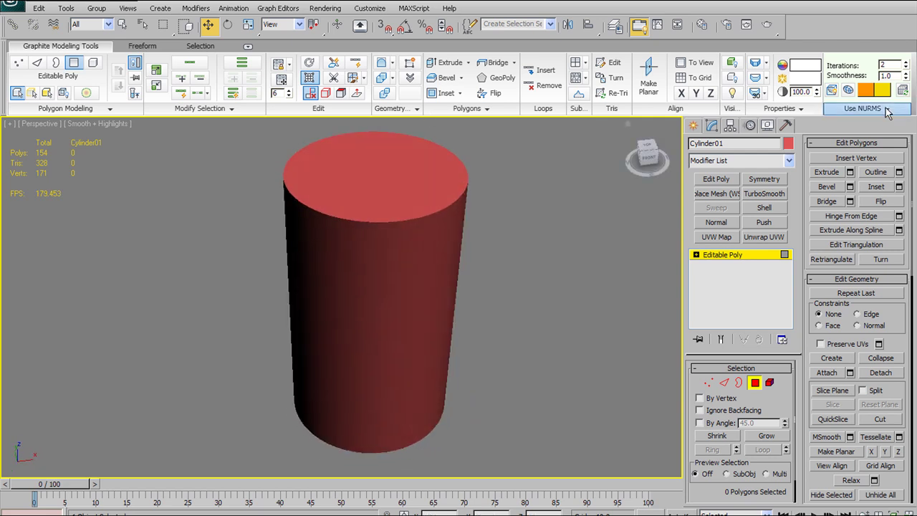
{"action": "left_click", "coordinate": [864, 108]}
{"action": "left_click", "coordinate": [884, 137]}
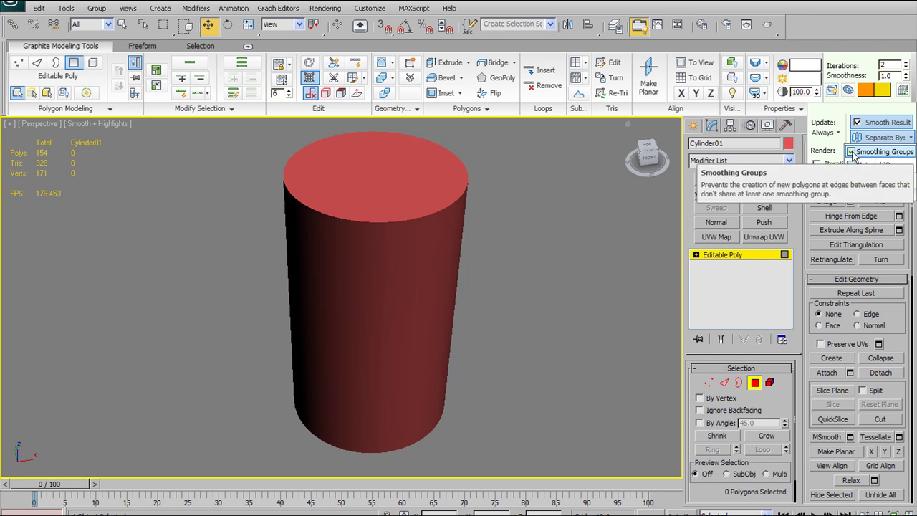
{"action": "middle_click_drag", "start_coordinate": [484, 234], "coordinate": [483, 200], "text": "alt"}
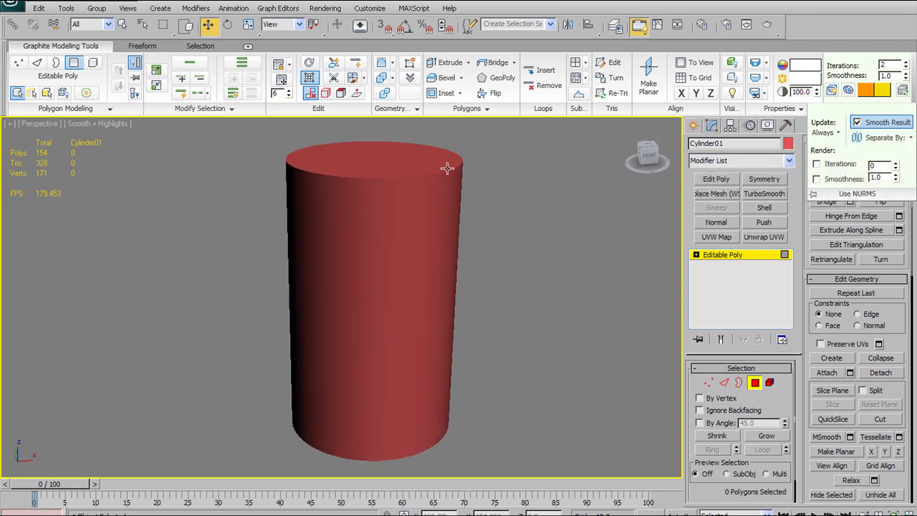
{"action": "left_click", "coordinate": [885, 115]}
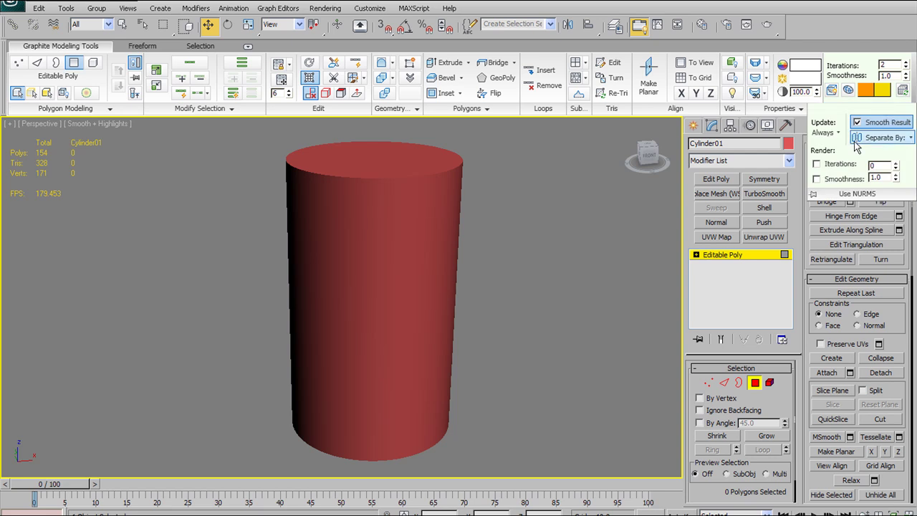
{"action": "left_click", "coordinate": [867, 139]}
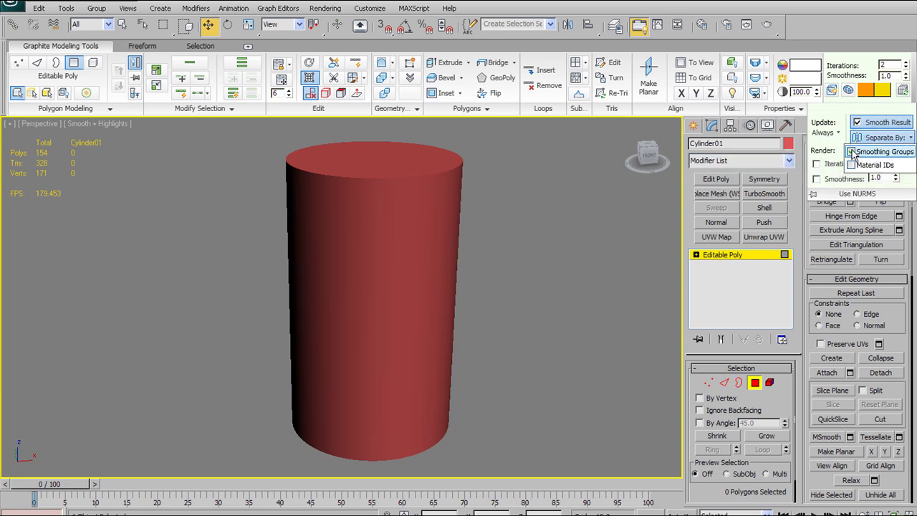
{"action": "left_click", "coordinate": [851, 153]}
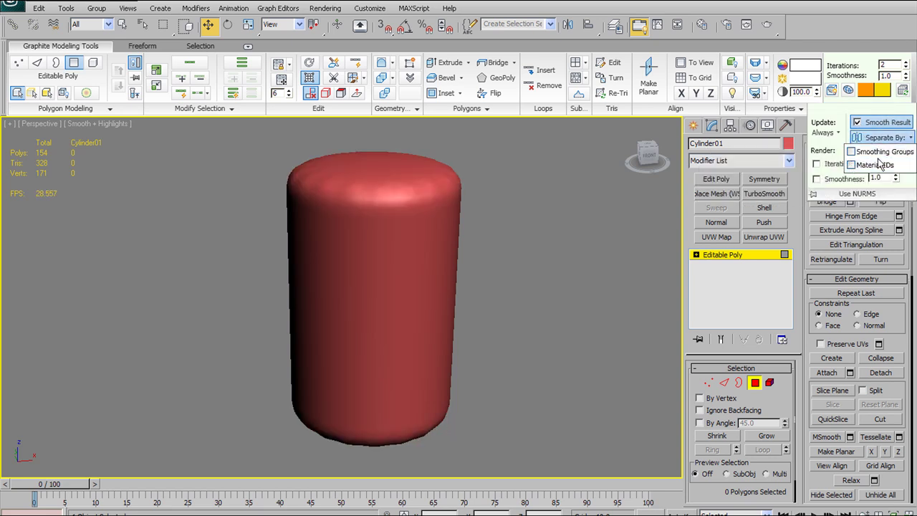
{"action": "left_click", "coordinate": [852, 165]}
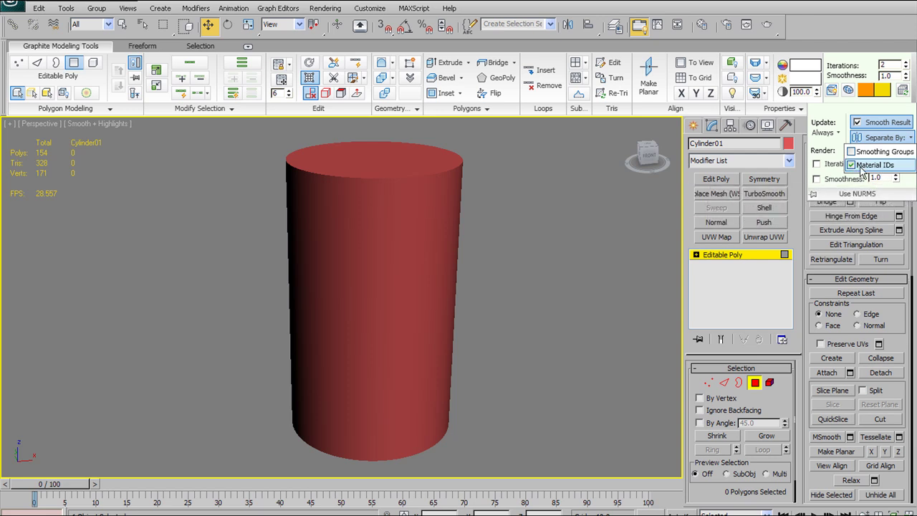
{"action": "left_click", "coordinate": [852, 165]}
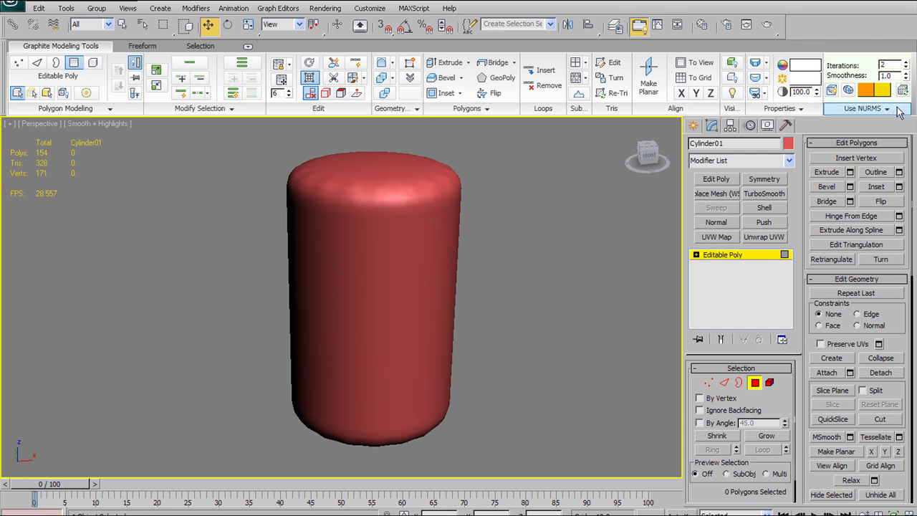
Enable the NURMS render Iterations override at 0 and render the perspective view to check the cylinder
{"action": "left_click", "coordinate": [788, 108]}
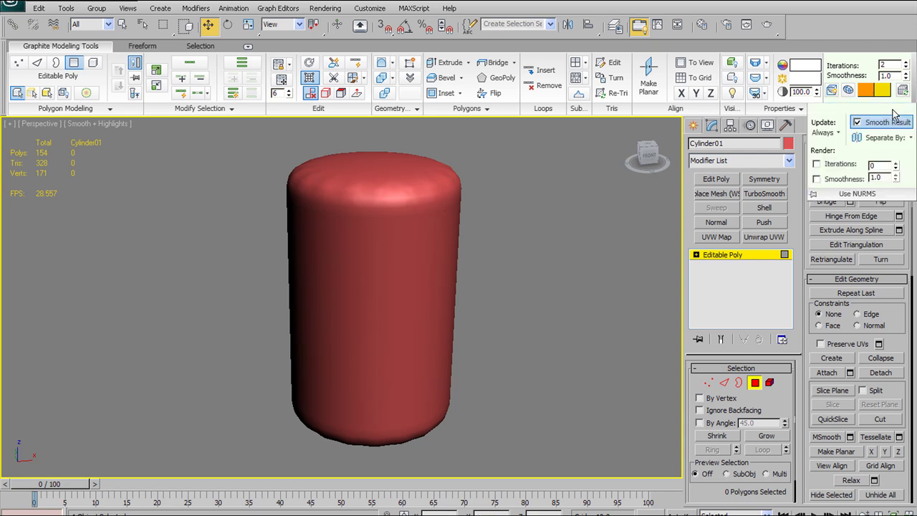
{"action": "left_click", "coordinate": [818, 165]}
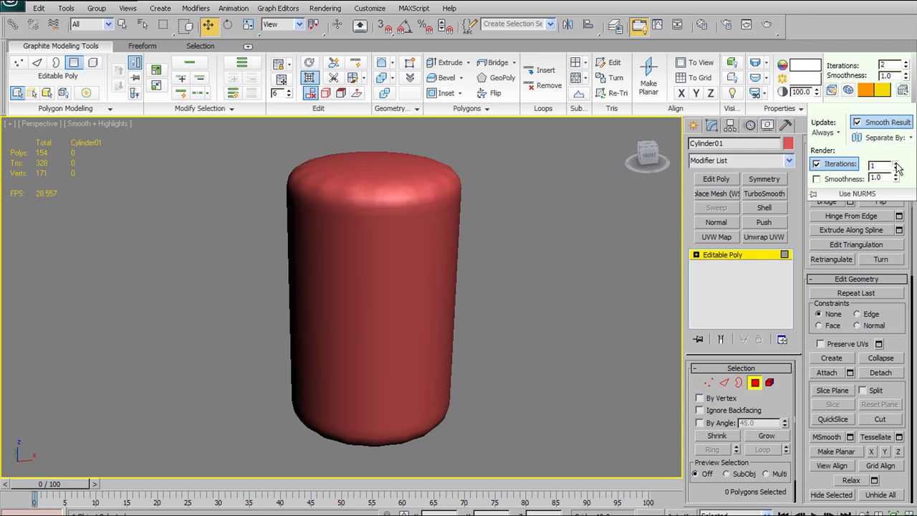
{"action": "left_click", "coordinate": [767, 25]}
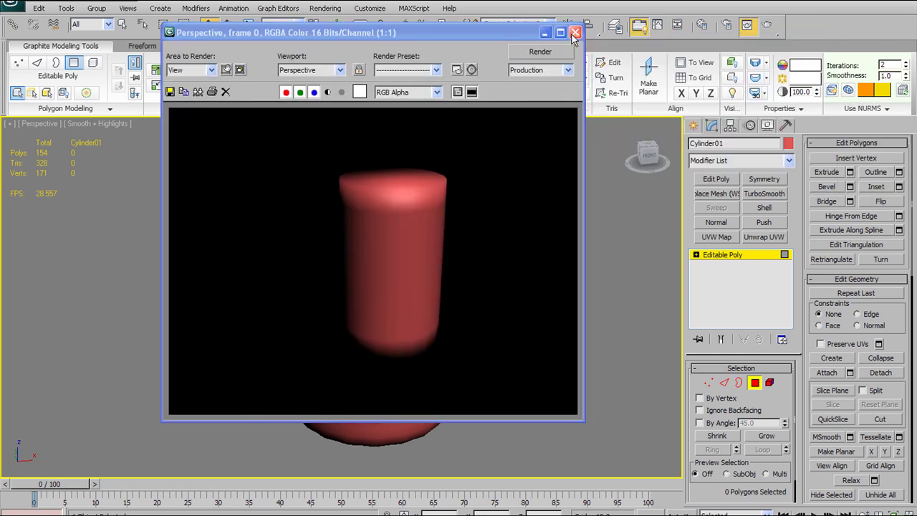
{"action": "left_click", "coordinate": [575, 32]}
Set the NURMS render iterations to 3 with edged faces shown, and render the perspective view again
{"action": "left_click", "coordinate": [886, 108]}
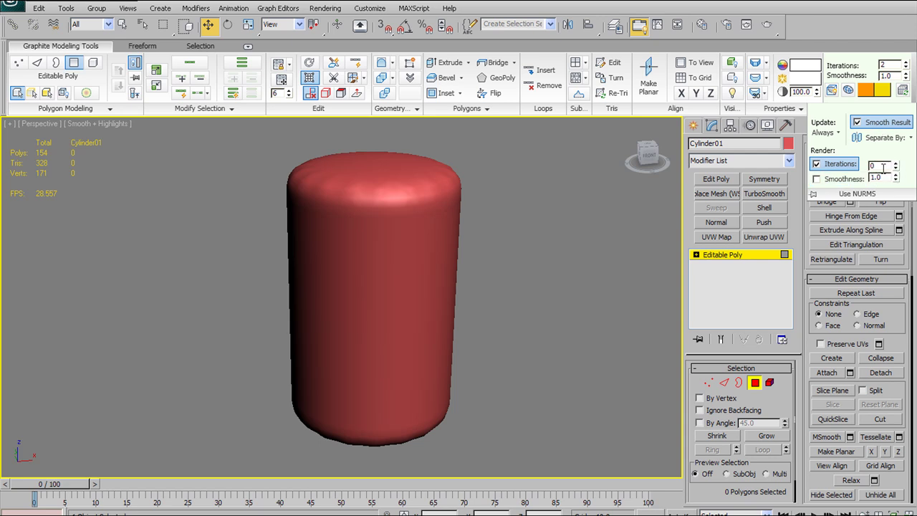
{"action": "key", "text": "F4"}
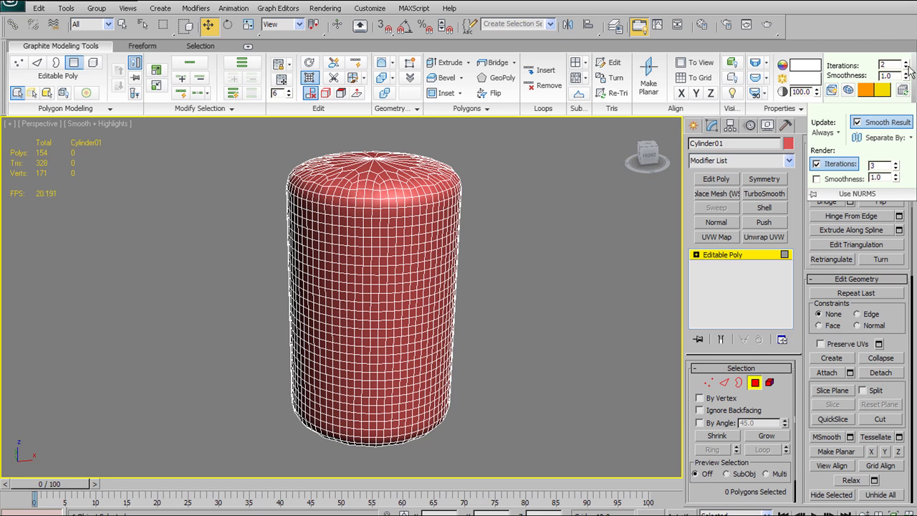
{"action": "left_click", "coordinate": [767, 25]}
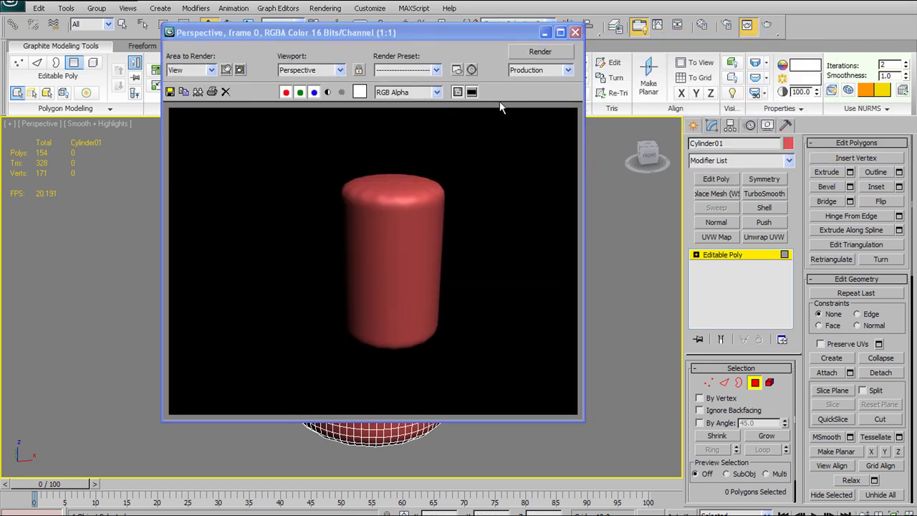
{"action": "left_click", "coordinate": [574, 32]}
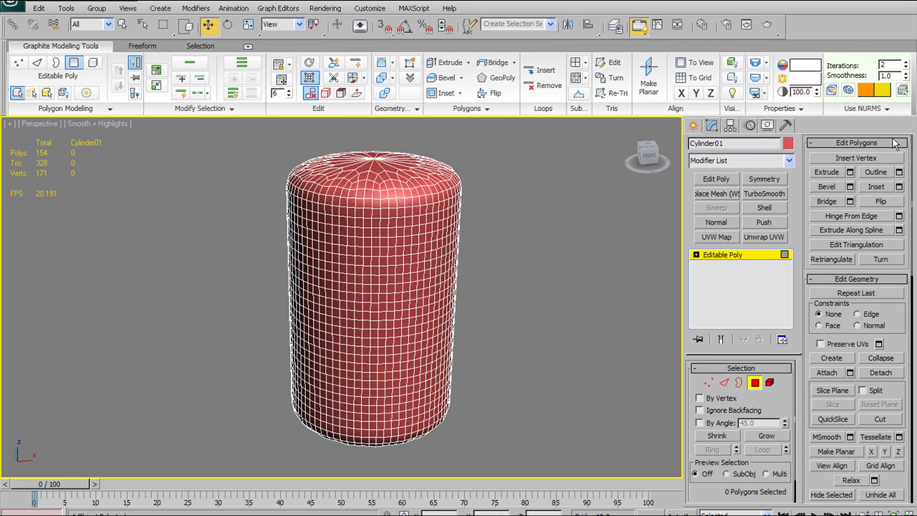
Reset the NURMS render iterations to 0 and disable that override, and toggle the render Smoothness override on and off
{"action": "key", "text": "F4"}
{"action": "middle_click_drag", "start_coordinate": [462, 211], "coordinate": [516, 229], "text": "alt"}
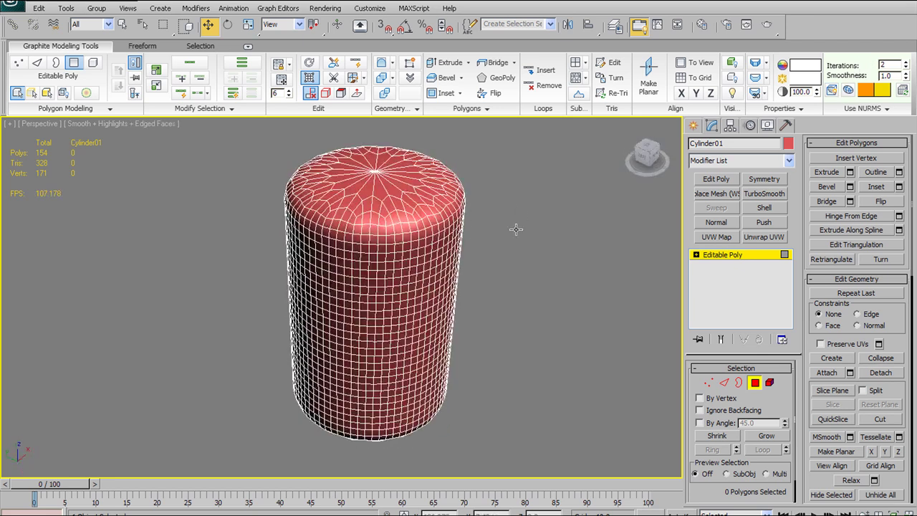
{"action": "left_click", "coordinate": [892, 109]}
{"action": "left_click", "coordinate": [897, 168]}
{"action": "left_click", "coordinate": [897, 168]}
{"action": "left_click", "coordinate": [817, 164]}
{"action": "left_click", "coordinate": [817, 179]}
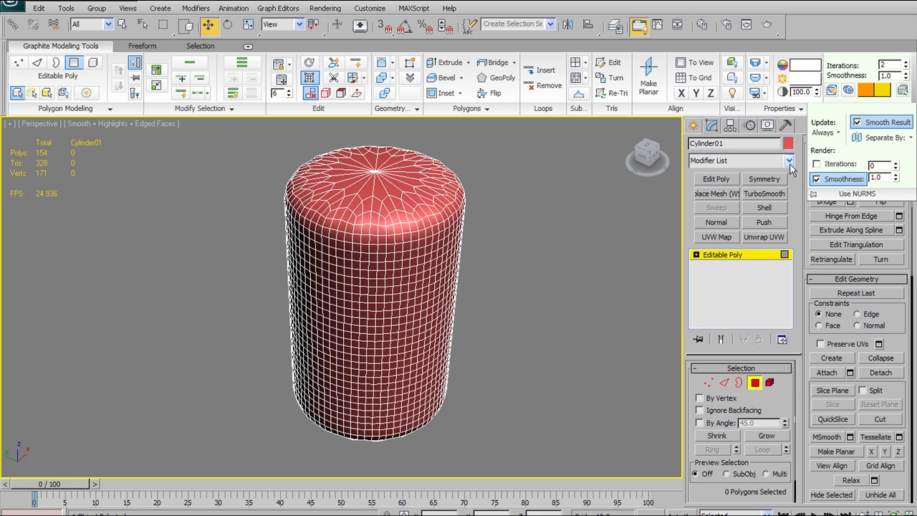
{"action": "left_click", "coordinate": [817, 178]}
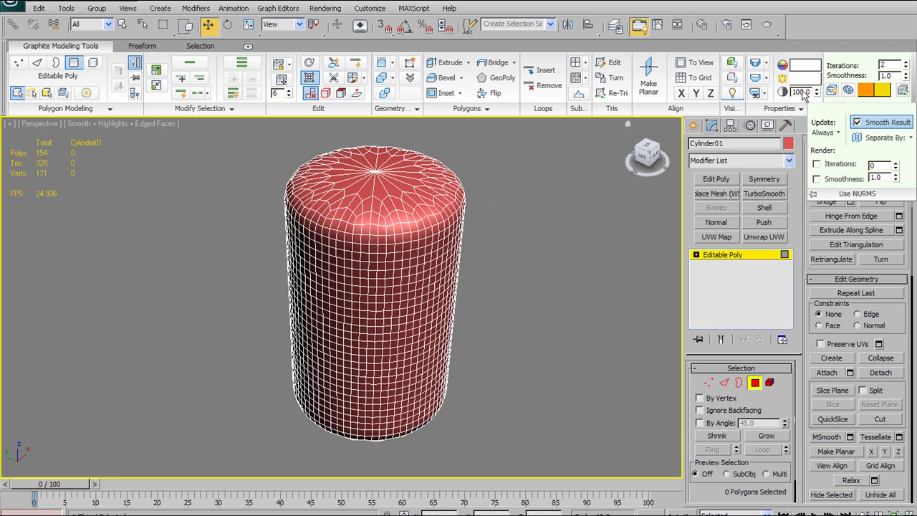
Turn off NURMS to return the cylinder to its original unsmoothed mesh
{"action": "middle_click_drag", "start_coordinate": [365, 218], "coordinate": [316, 233]}
{"action": "middle_click_drag", "start_coordinate": [316, 233], "coordinate": [339, 210], "text": "alt"}
{"action": "middle_click_drag", "start_coordinate": [261, 266], "coordinate": [297, 254]}
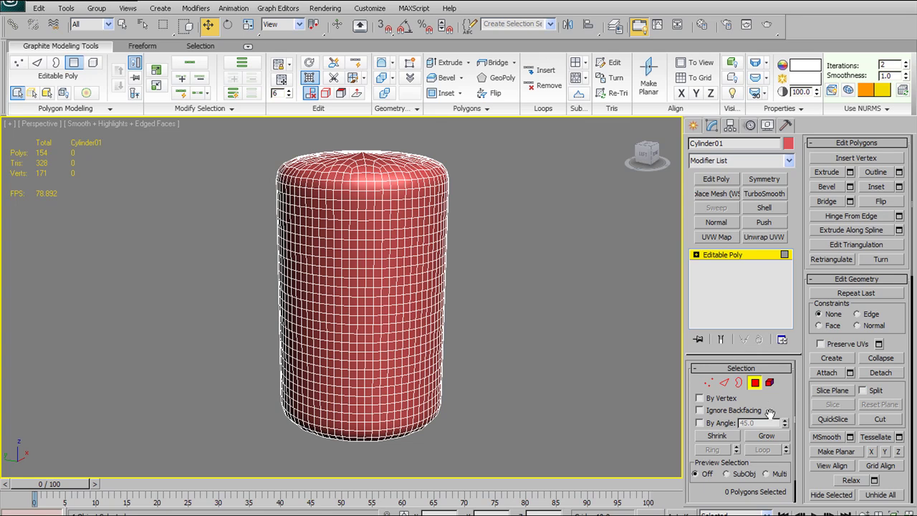
{"action": "scroll", "coordinate": [776, 399], "scroll_direction": "down", "scroll_amount": 1}
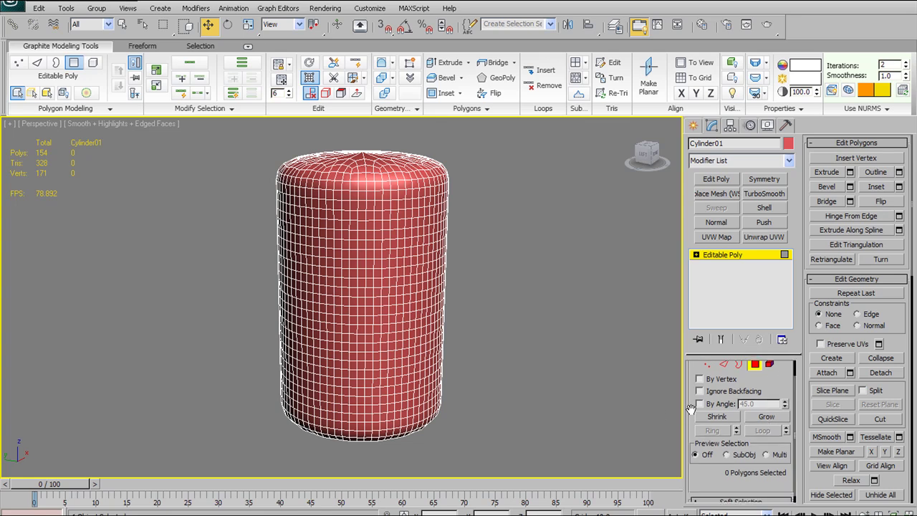
{"action": "scroll", "coordinate": [749, 396], "scroll_direction": "up", "scroll_amount": 1}
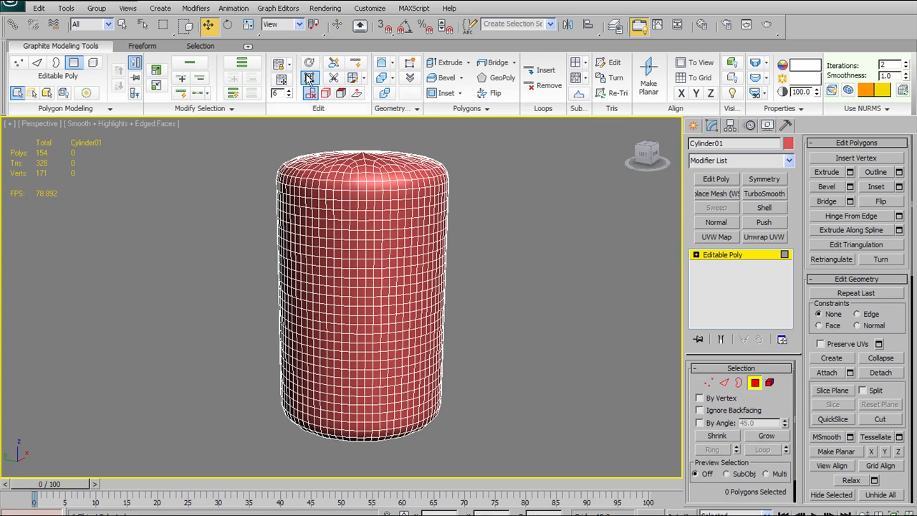
{"action": "left_click", "coordinate": [309, 78]}
Select one polygon on the cylinder's side, grow the selection several times, and shrink it until nothing is selected
{"action": "left_click", "coordinate": [377, 247]}
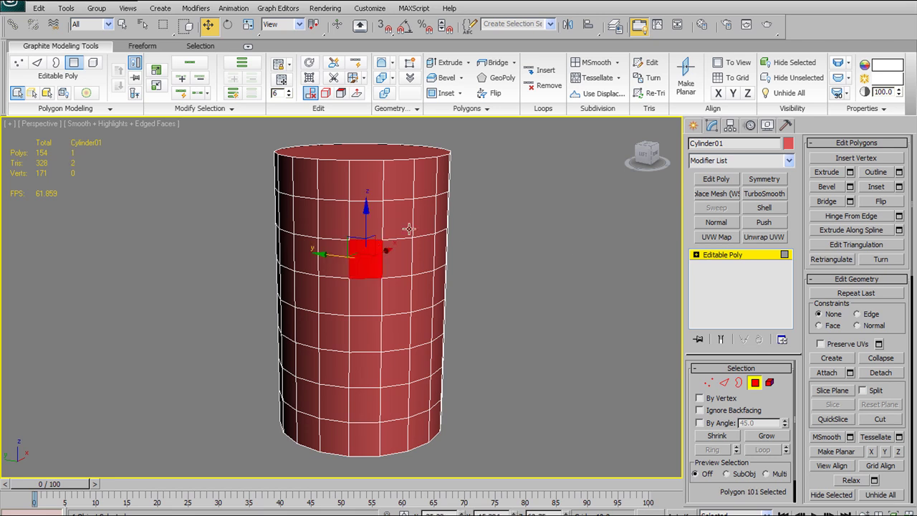
{"action": "left_click", "coordinate": [156, 69]}
{"action": "left_click", "coordinate": [156, 70]}
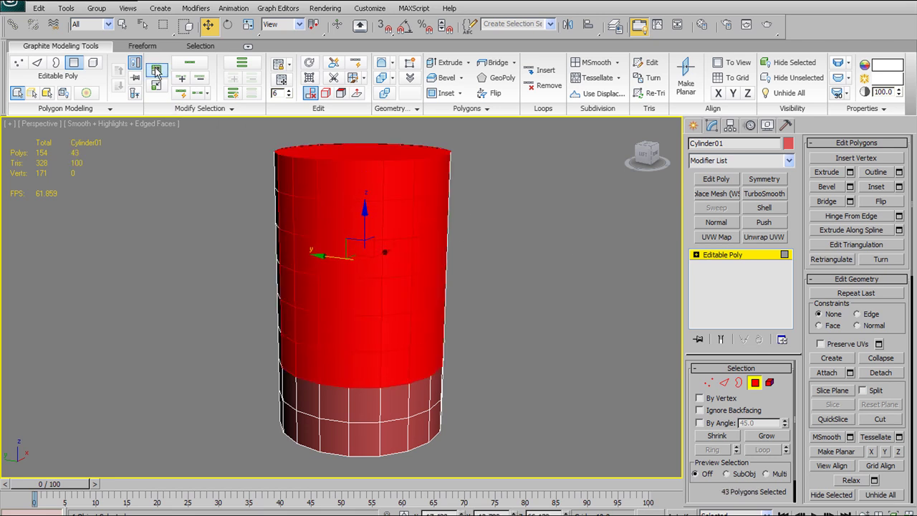
{"action": "left_click", "coordinate": [156, 86]}
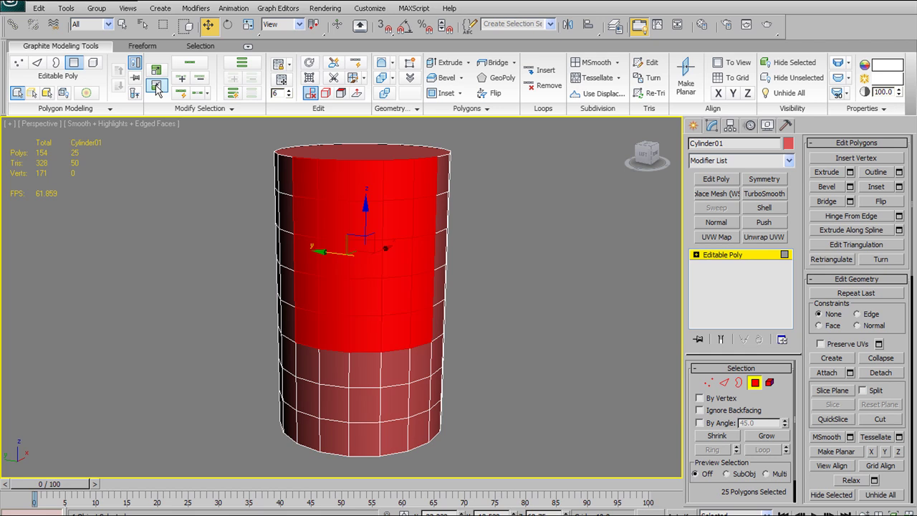
{"action": "left_click", "coordinate": [156, 85]}
{"action": "left_click", "coordinate": [156, 85]}
{"action": "left_click", "coordinate": [156, 86]}
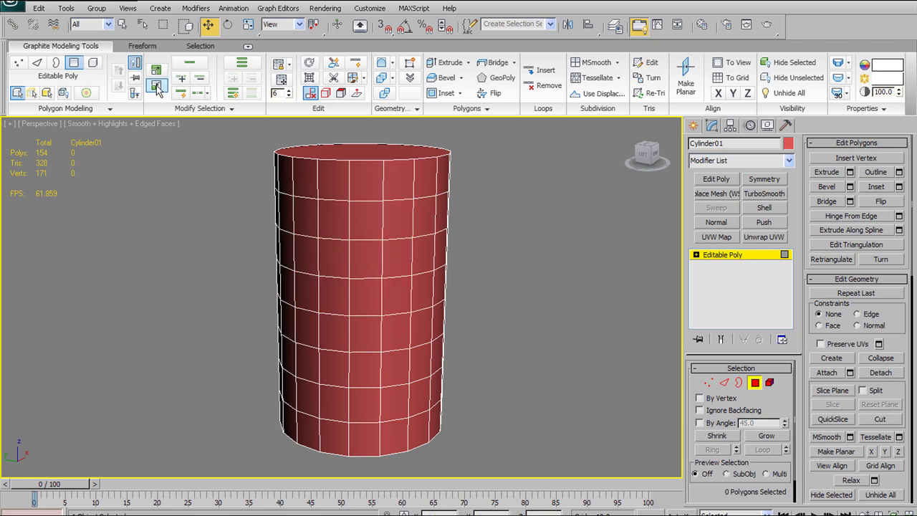
Reselect the side polygon, grow the selection by one ring, and shrink it back until it is cleared
{"action": "left_click", "coordinate": [379, 250]}
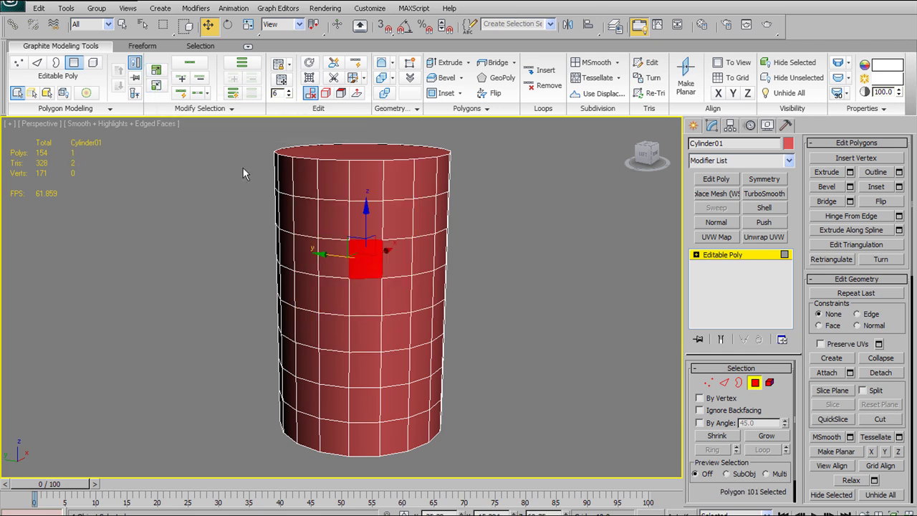
{"action": "left_click", "coordinate": [156, 69]}
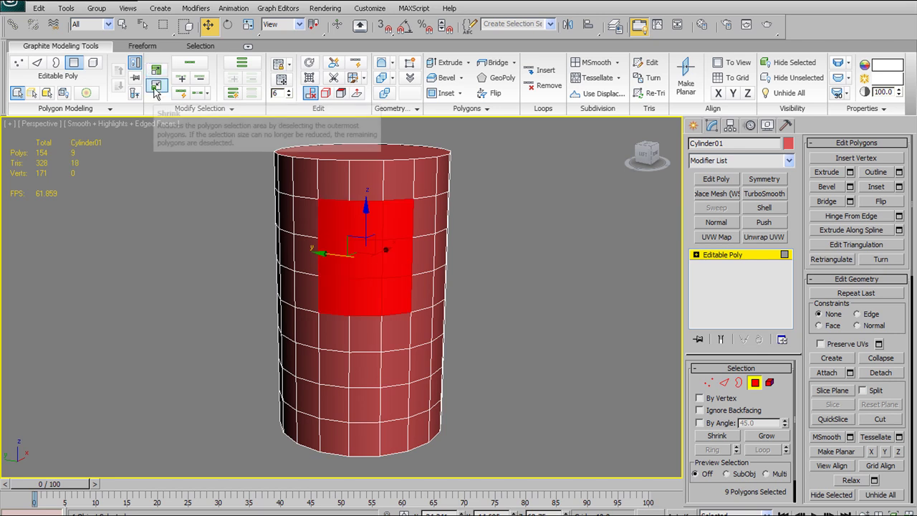
{"action": "left_click", "coordinate": [157, 86]}
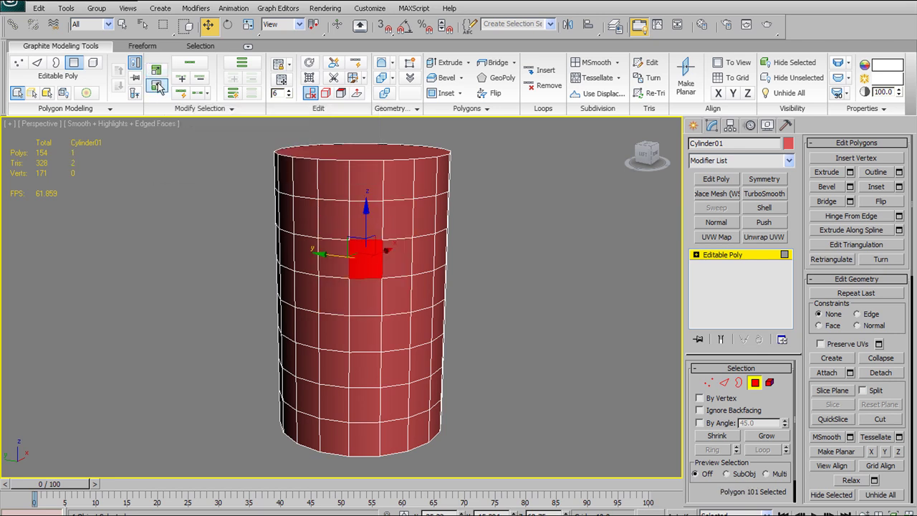
{"action": "left_click", "coordinate": [157, 86]}
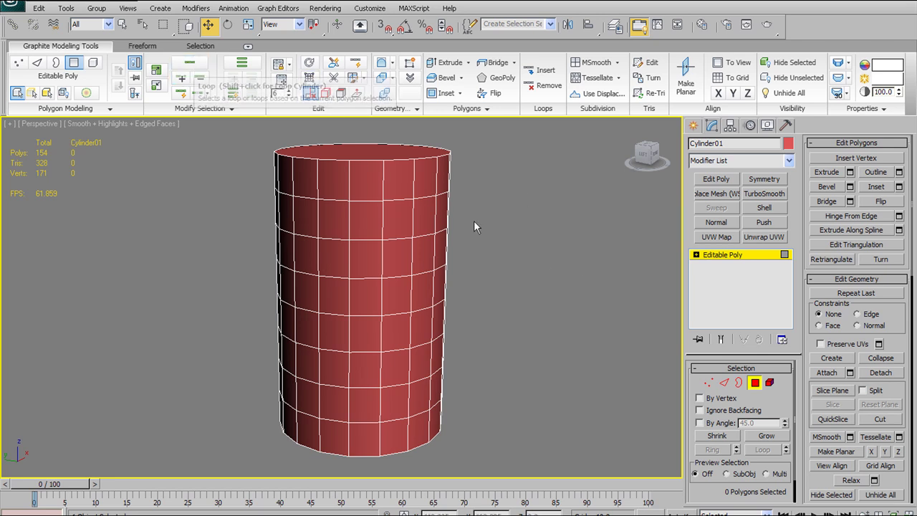
In edge mode, select a horizontal edge on the cylinder's side and extend it to a full edge loop
{"action": "left_click", "coordinate": [725, 382]}
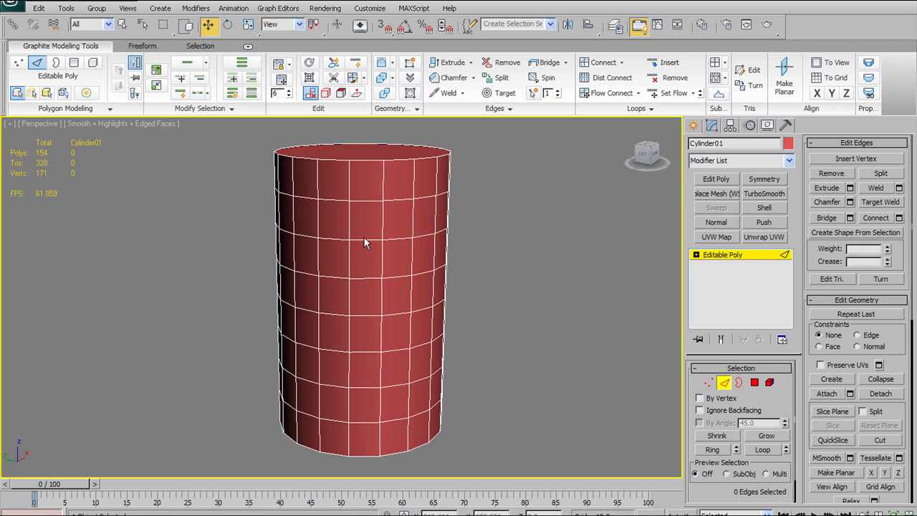
{"action": "left_click", "coordinate": [366, 241]}
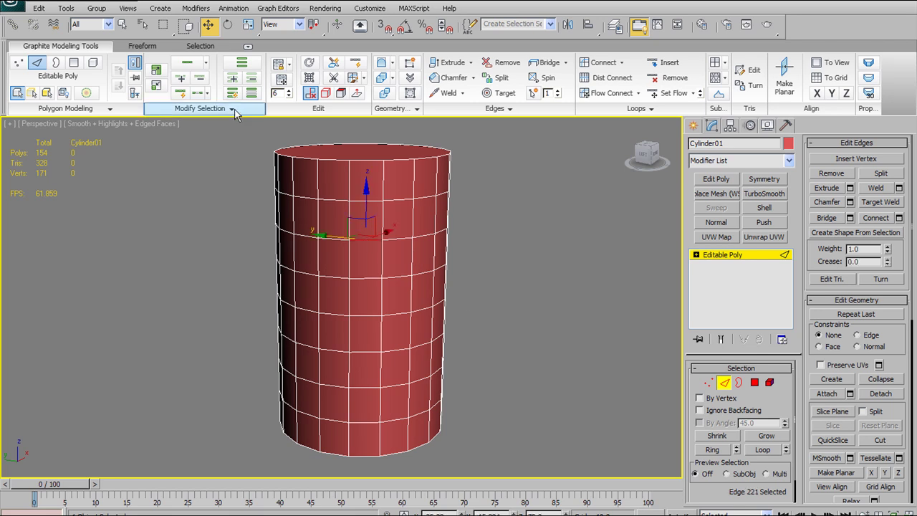
{"action": "left_click", "coordinate": [187, 63]}
{"action": "middle_click_drag", "start_coordinate": [518, 314], "coordinate": [485, 326], "text": "alt"}
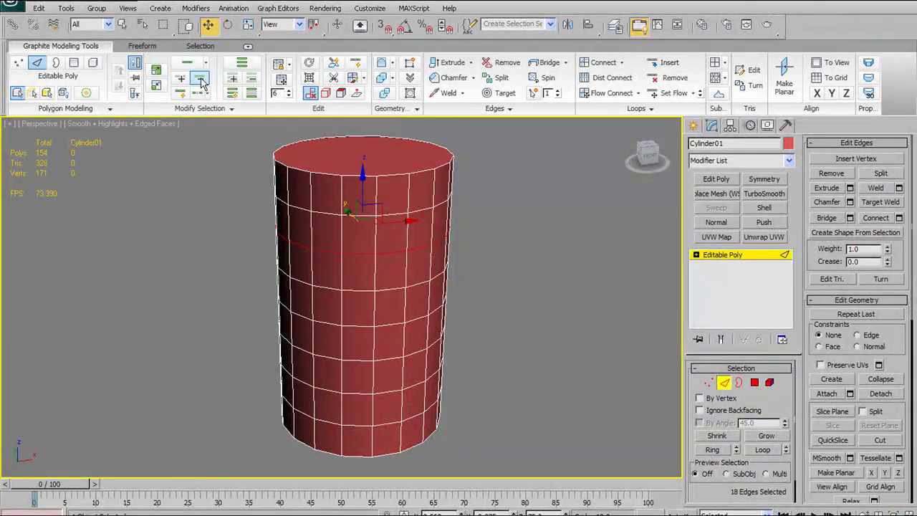
Select one edge on the cylinder's top rim and extend it around the whole rim with the Loop Cylinder Ends behaviour
{"action": "left_click", "coordinate": [355, 172]}
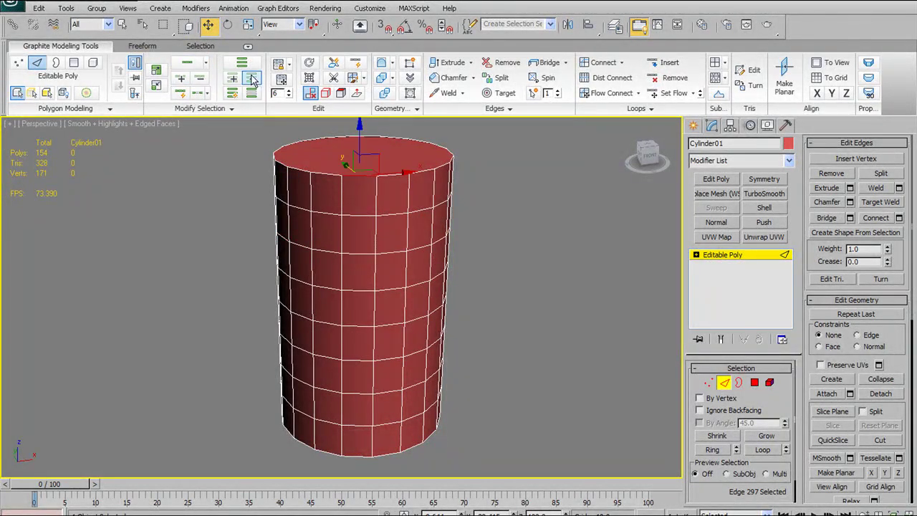
{"action": "left_click", "coordinate": [189, 64]}
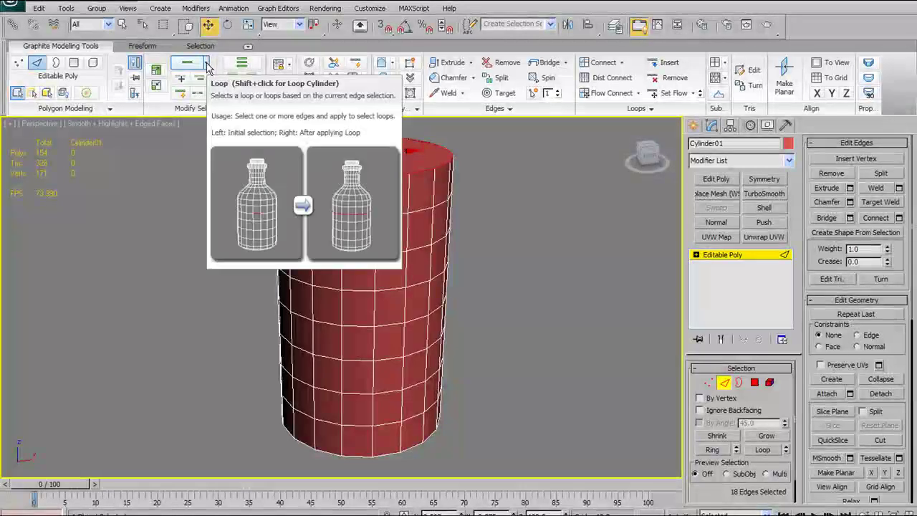
{"action": "left_click", "coordinate": [207, 64]}
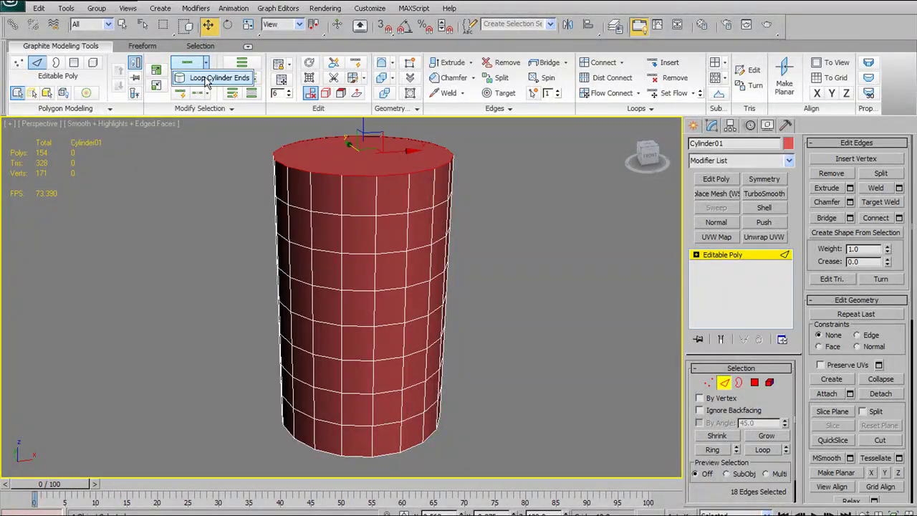
{"action": "left_click", "coordinate": [190, 66]}
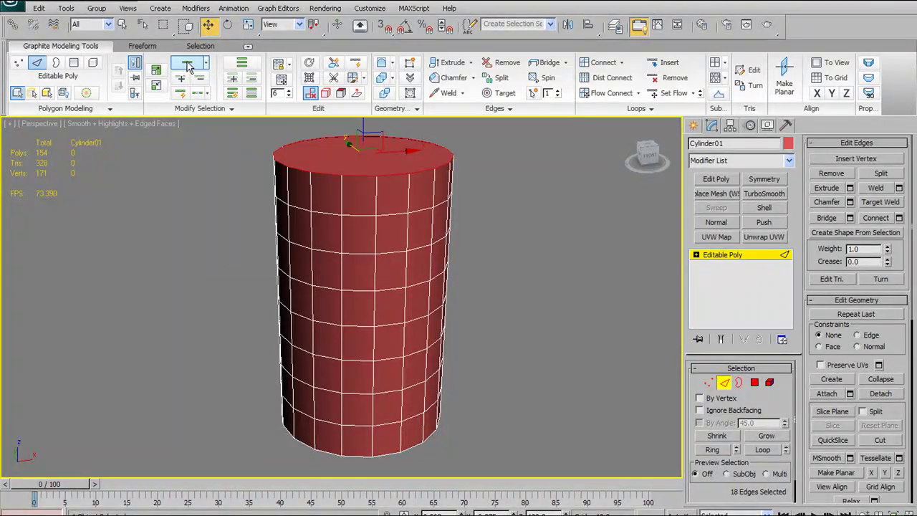
Try to extend a single top-rim edge around the cylinder with the standard editable poly Loop command
{"action": "left_click", "coordinate": [373, 174]}
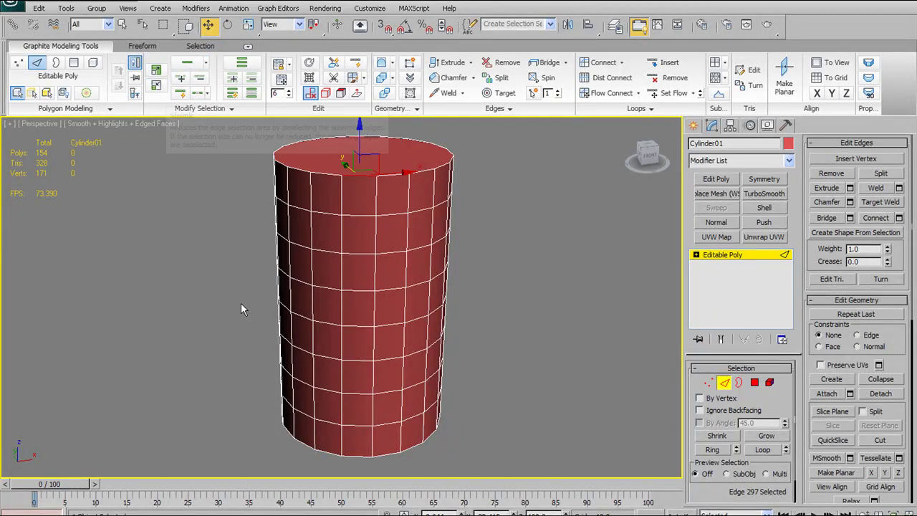
{"action": "left_click", "coordinate": [312, 171]}
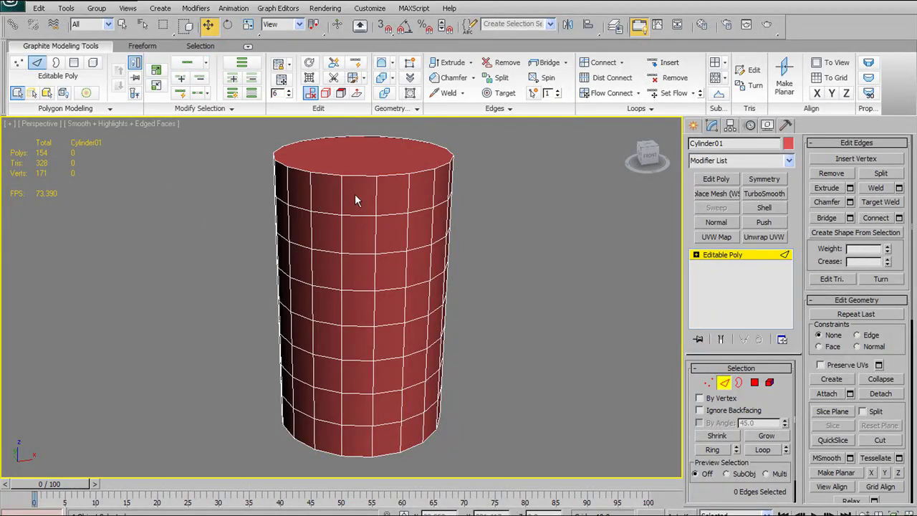
{"action": "middle_click_drag", "start_coordinate": [375, 176], "coordinate": [356, 195]}
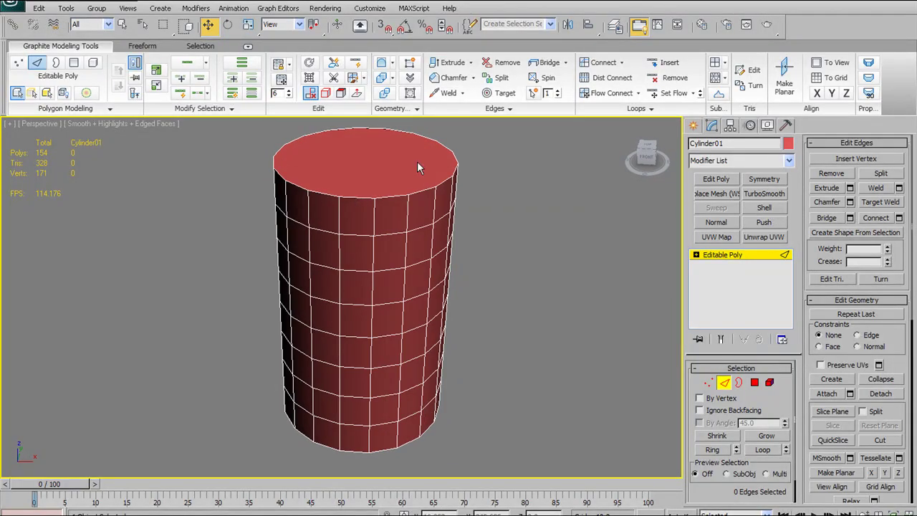
{"action": "middle_click_drag", "start_coordinate": [430, 170], "coordinate": [384, 205], "text": "alt"}
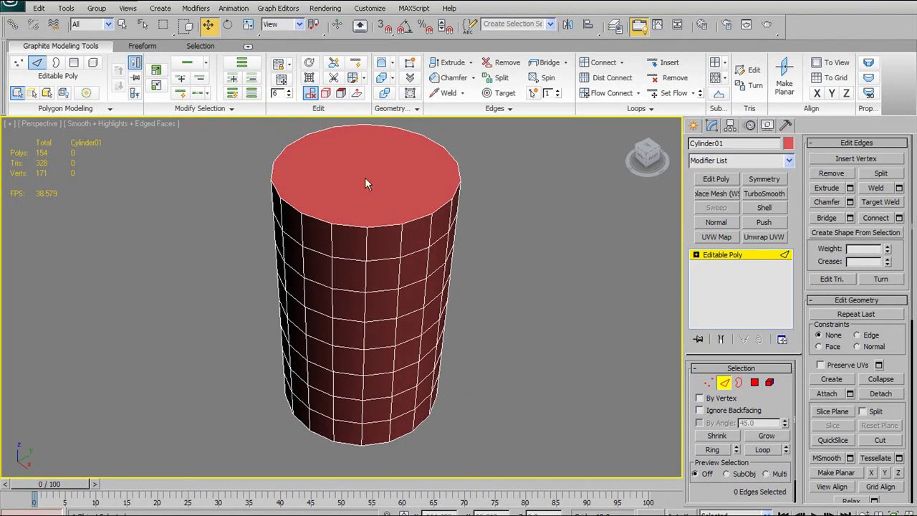
{"action": "middle_click_drag", "start_coordinate": [475, 158], "coordinate": [407, 334], "text": "alt"}
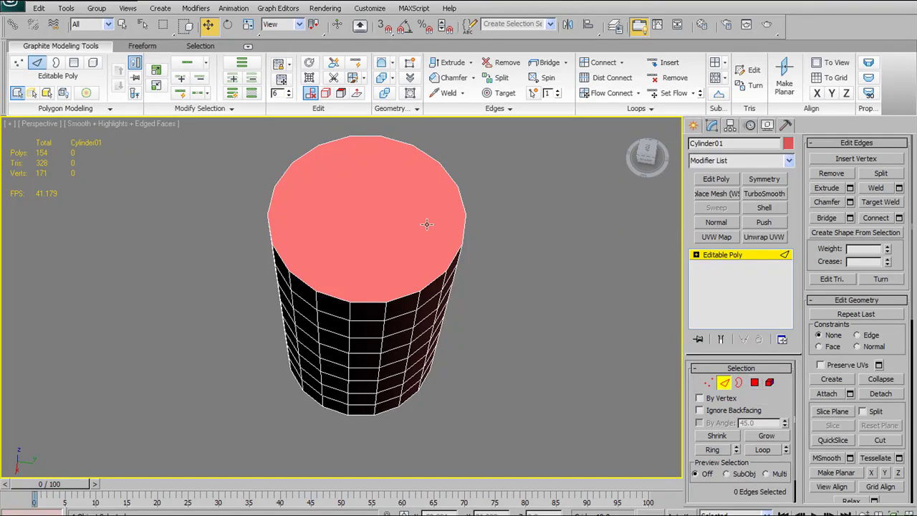
{"action": "middle_click_drag", "start_coordinate": [349, 237], "coordinate": [376, 221], "text": "alt"}
{"action": "left_click", "coordinate": [371, 203]}
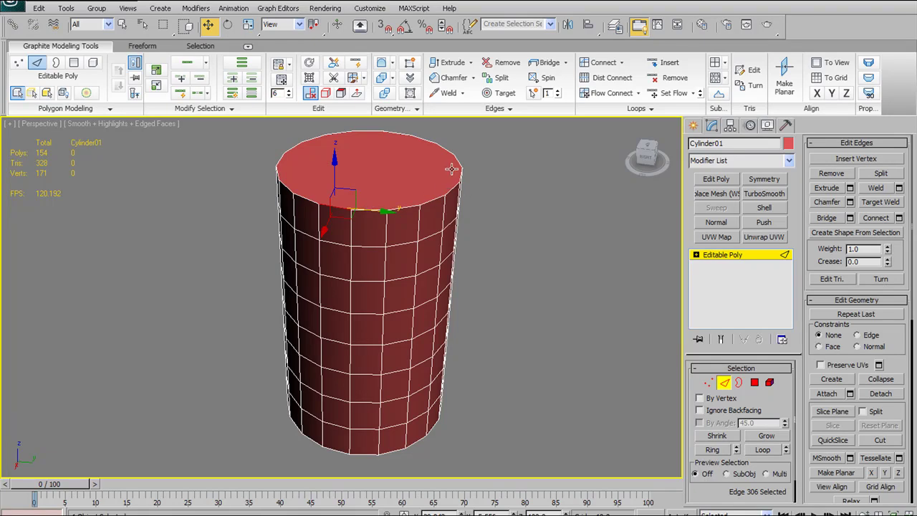
{"action": "middle_click_drag", "start_coordinate": [442, 206], "coordinate": [447, 203], "text": "alt"}
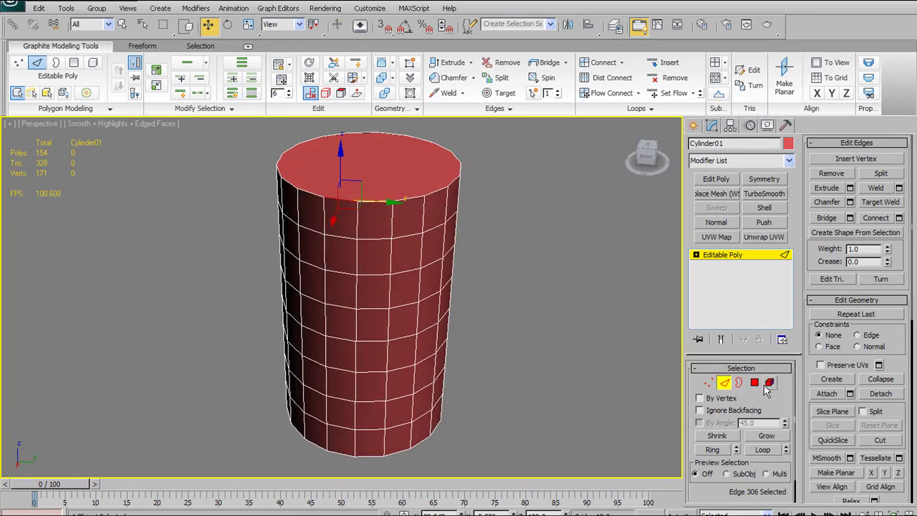
{"action": "left_click", "coordinate": [764, 450]}
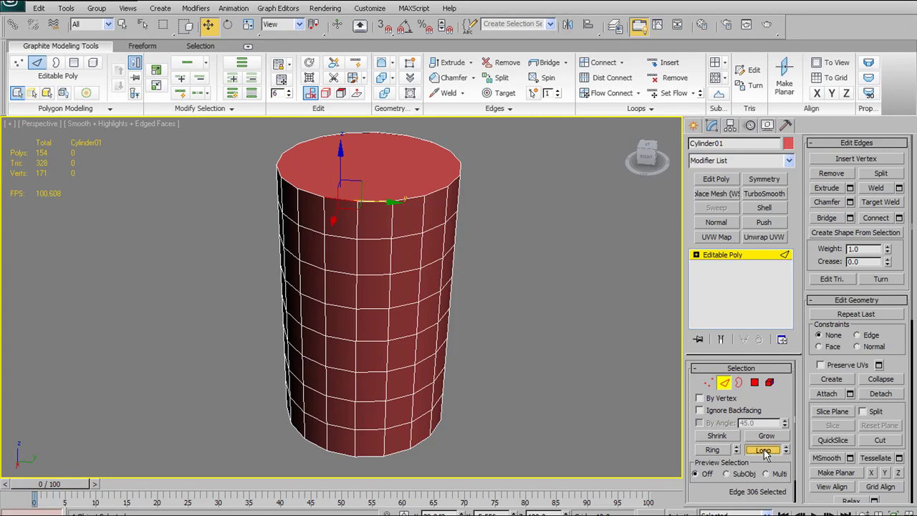
Select the cylinder's top cap polygon and convert that selection to its surrounding rim edges
{"action": "left_click", "coordinate": [724, 383]}
{"action": "key", "text": "4"}
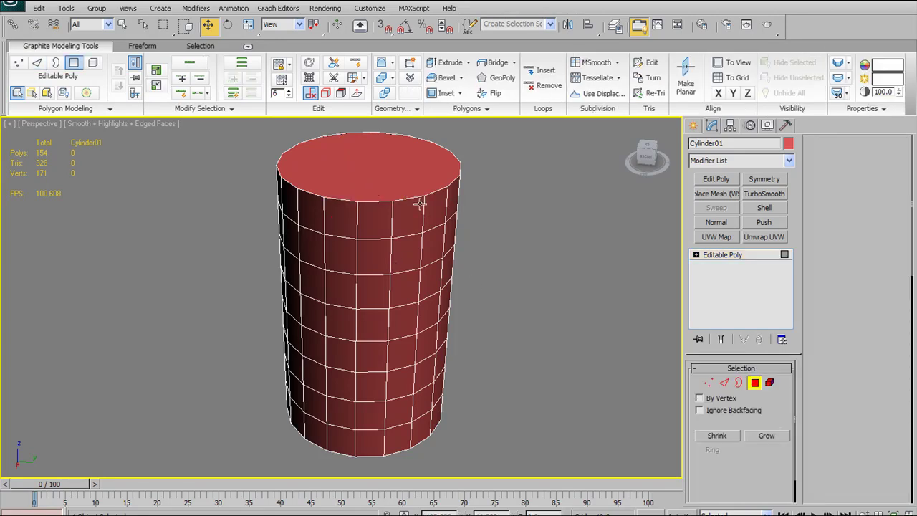
{"action": "left_click", "coordinate": [405, 177]}
{"action": "middle_click_drag", "start_coordinate": [489, 230], "coordinate": [493, 257], "text": "alt"}
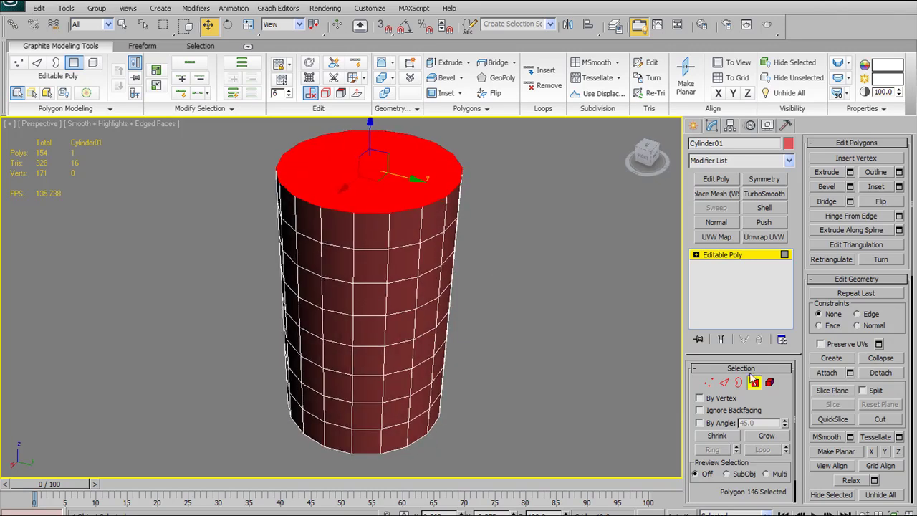
{"action": "left_click", "coordinate": [726, 384], "text": "ctrl"}
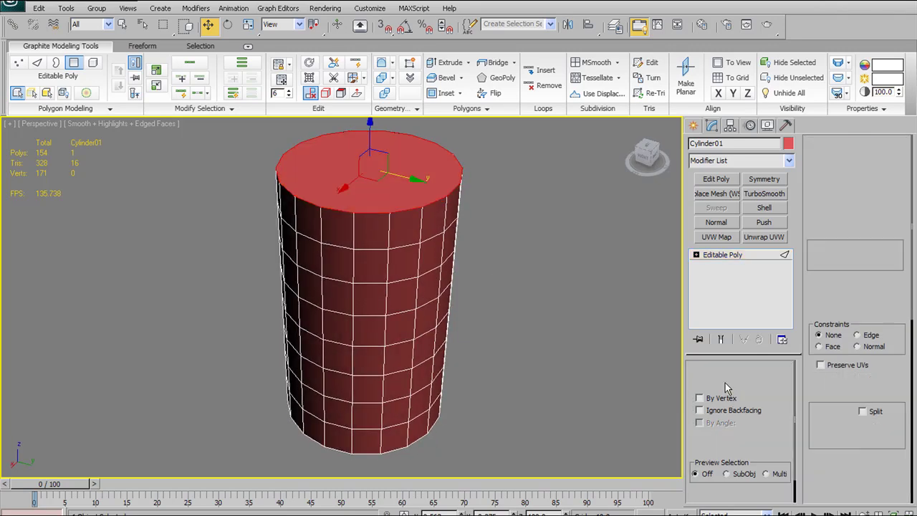
{"action": "middle_click_drag", "start_coordinate": [499, 247], "coordinate": [501, 262], "text": "alt"}
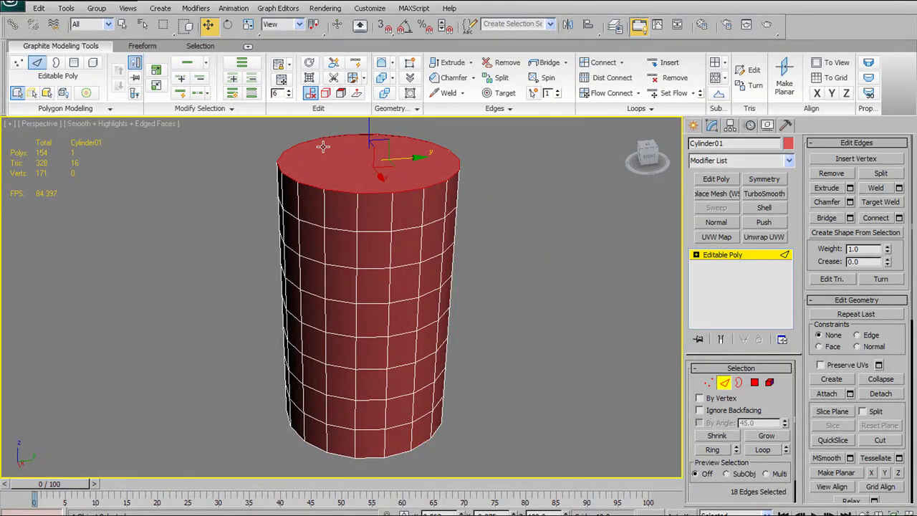
{"action": "middle_click_drag", "start_coordinate": [471, 252], "coordinate": [483, 264], "text": "alt"}
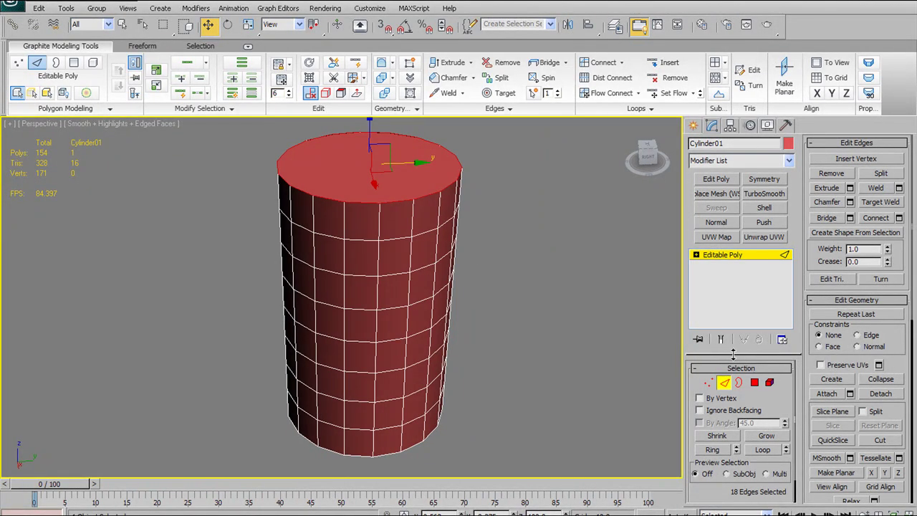
Extend a mid-height horizontal side edge into a loop with the standard Loop command, and clear the selection
{"action": "left_click", "coordinate": [513, 210]}
{"action": "left_click", "coordinate": [398, 204]}
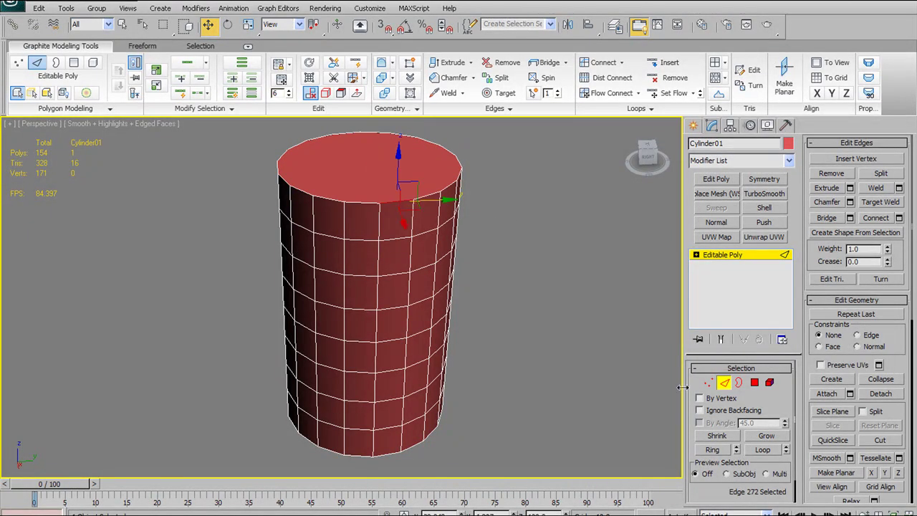
{"action": "left_click", "coordinate": [384, 309]}
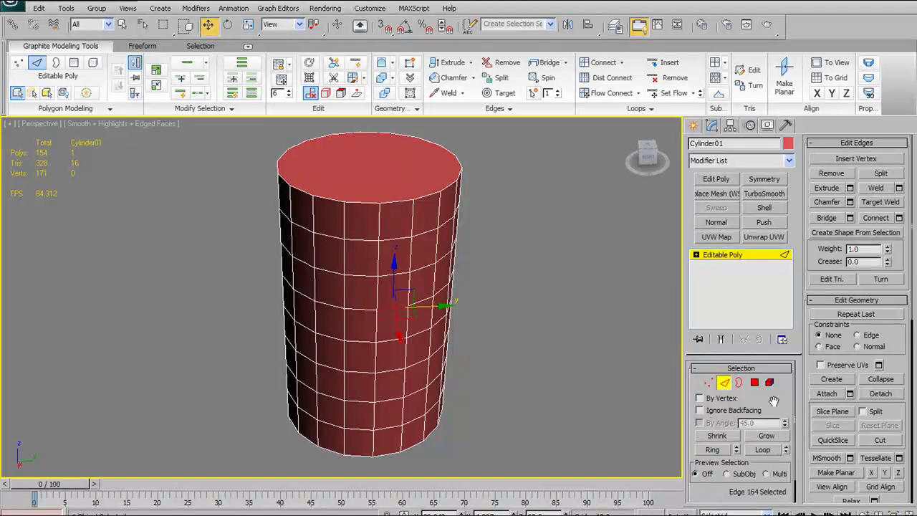
{"action": "left_click", "coordinate": [761, 450]}
{"action": "left_click", "coordinate": [494, 293]}
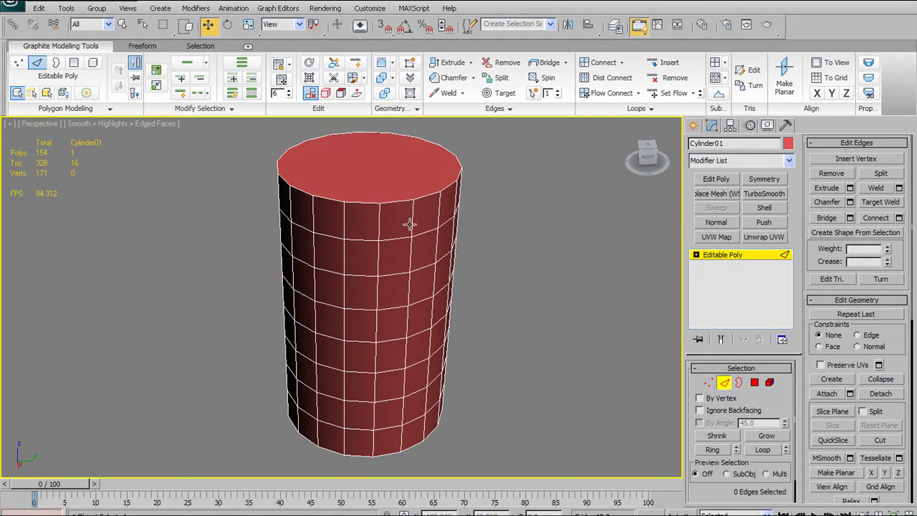
Select an edge on the cylinder's top rim and extend it around the rim with the Graphite Loop tool
{"action": "left_click", "coordinate": [400, 204]}
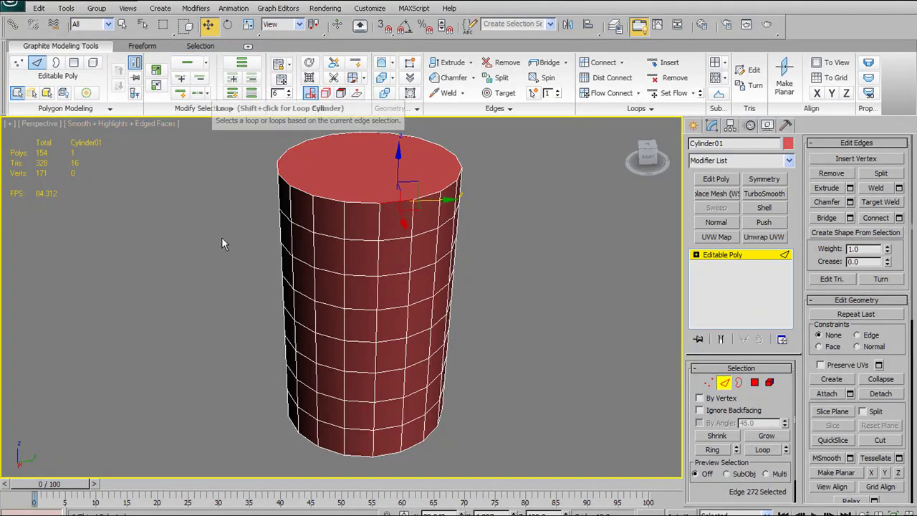
{"action": "left_click", "coordinate": [372, 207]}
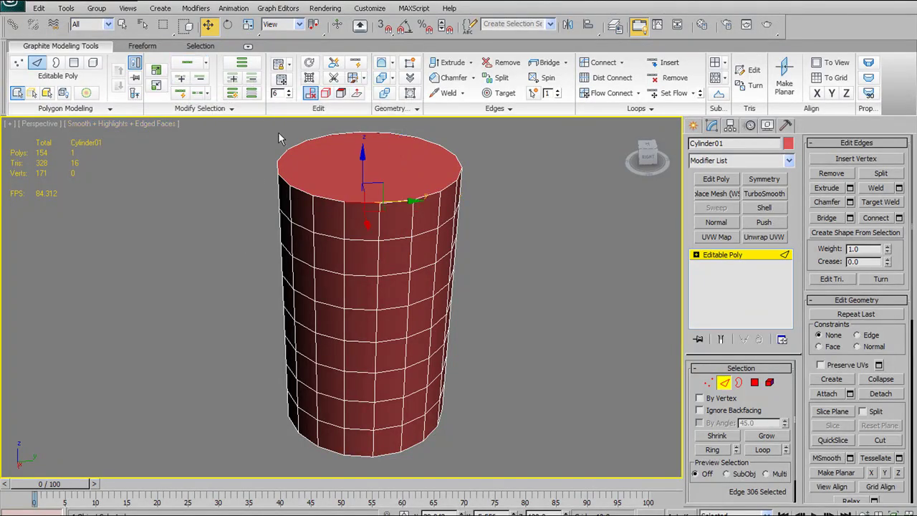
{"action": "left_click", "coordinate": [189, 64]}
{"action": "middle_click_drag", "start_coordinate": [493, 235], "coordinate": [383, 233], "text": "alt"}
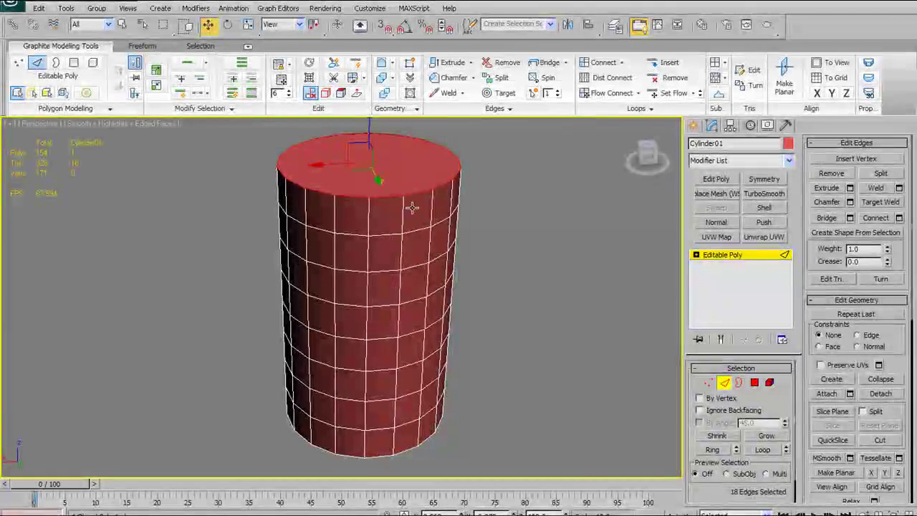
Try a small chamfer on the selected top-rim edge loop
{"action": "left_click", "coordinate": [850, 203]}
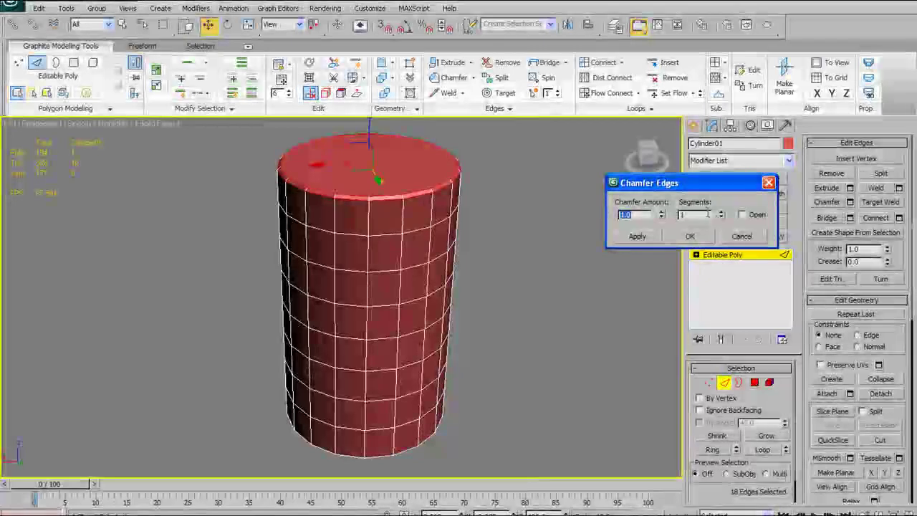
{"action": "left_click_drag", "start_coordinate": [662, 215], "coordinate": [619, 243]}
{"action": "left_click", "coordinate": [690, 236]}
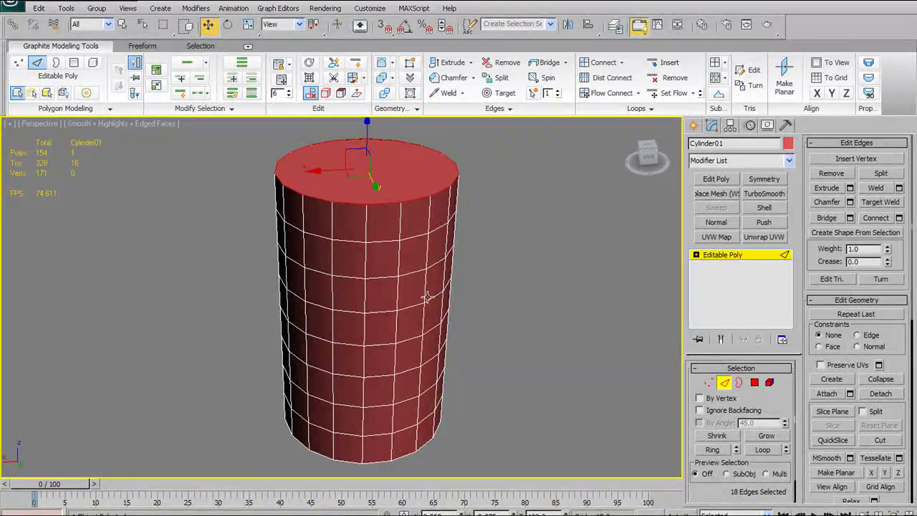
Select a horizontal edge on the cylinder's side and extend it along its loop in repeated steps with Grow Loop
{"action": "left_click", "coordinate": [352, 275]}
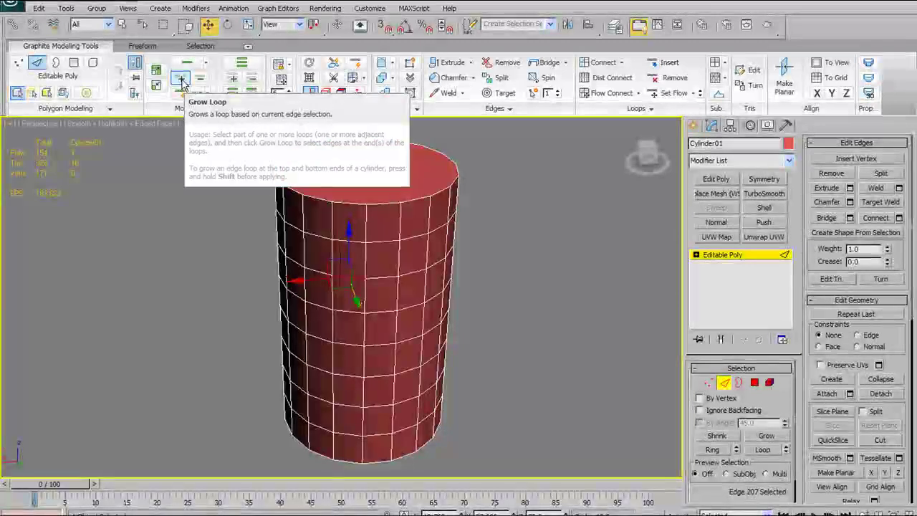
{"action": "left_click", "coordinate": [387, 279]}
{"action": "middle_click_drag", "start_coordinate": [442, 288], "coordinate": [383, 280], "text": "alt"}
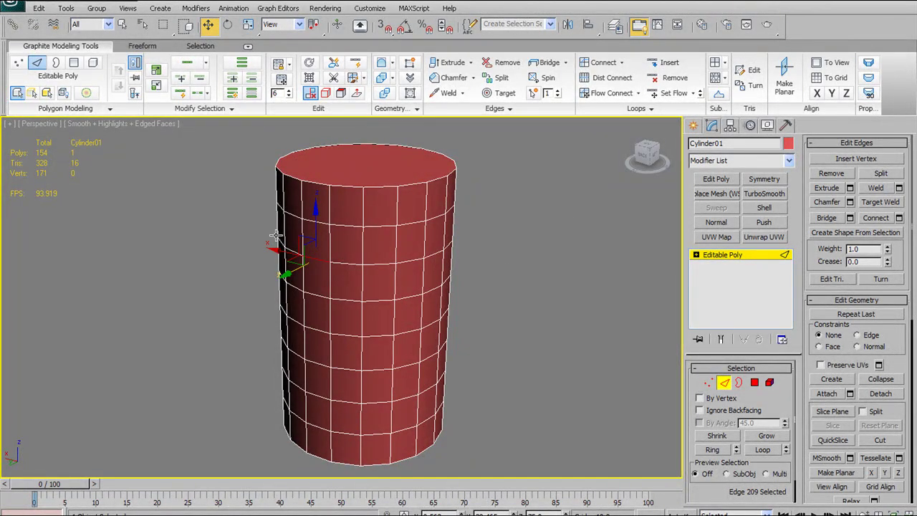
{"action": "middle_click_drag", "start_coordinate": [413, 197], "coordinate": [400, 203], "text": "alt"}
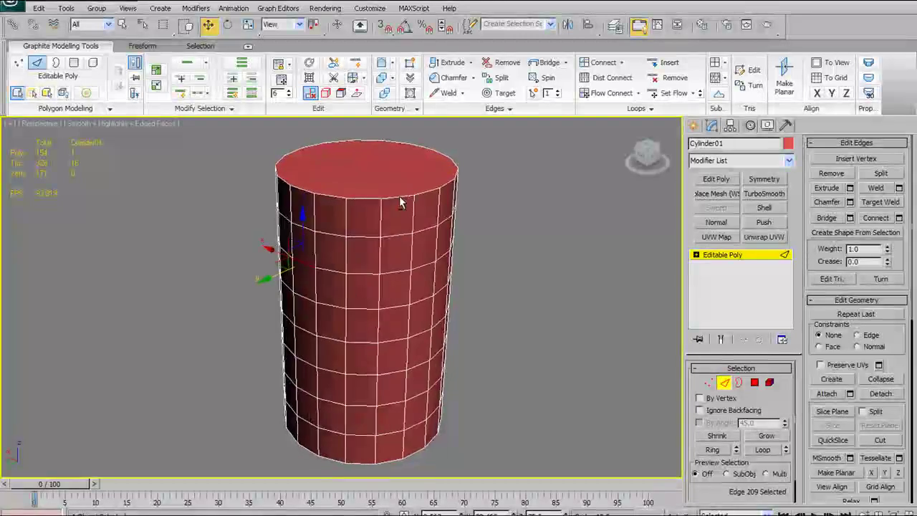
{"action": "left_click", "coordinate": [334, 266]}
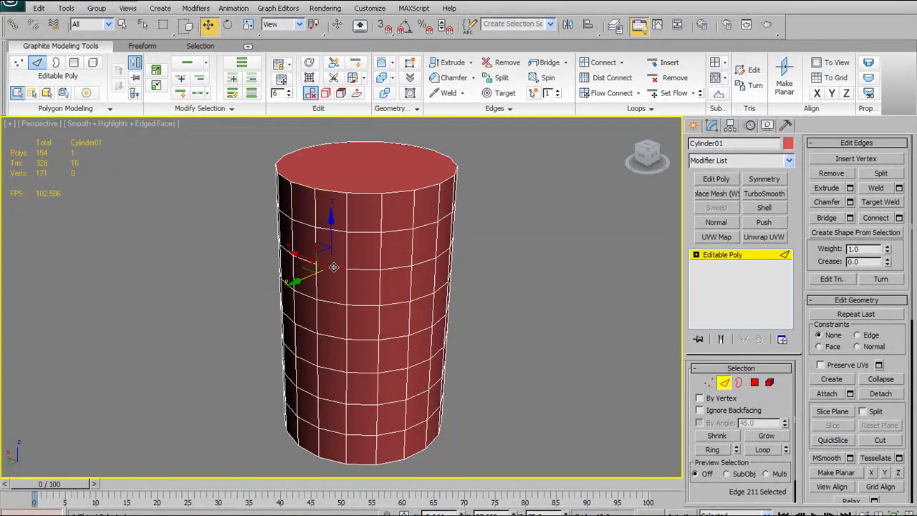
{"action": "left_click", "coordinate": [181, 79]}
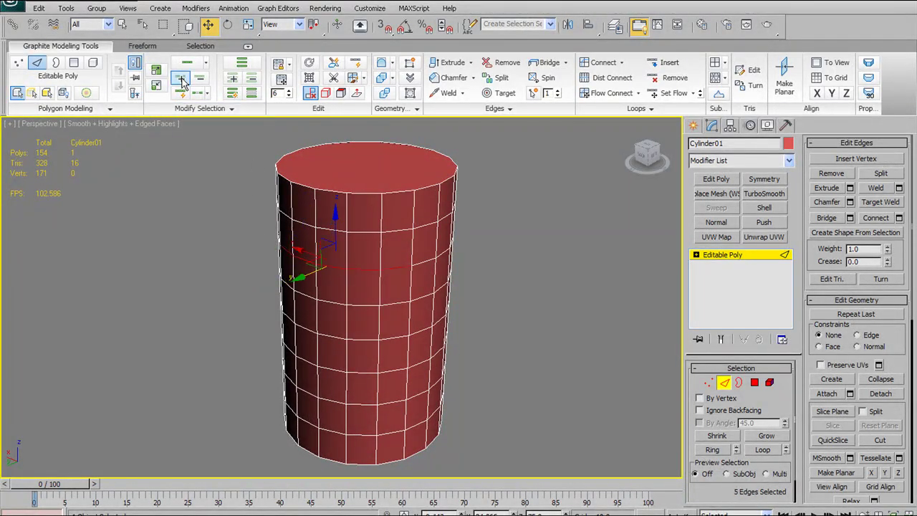
{"action": "left_click", "coordinate": [182, 80]}
{"action": "middle_click_drag", "start_coordinate": [401, 295], "coordinate": [553, 293], "text": "alt"}
{"action": "left_click", "coordinate": [181, 80]}
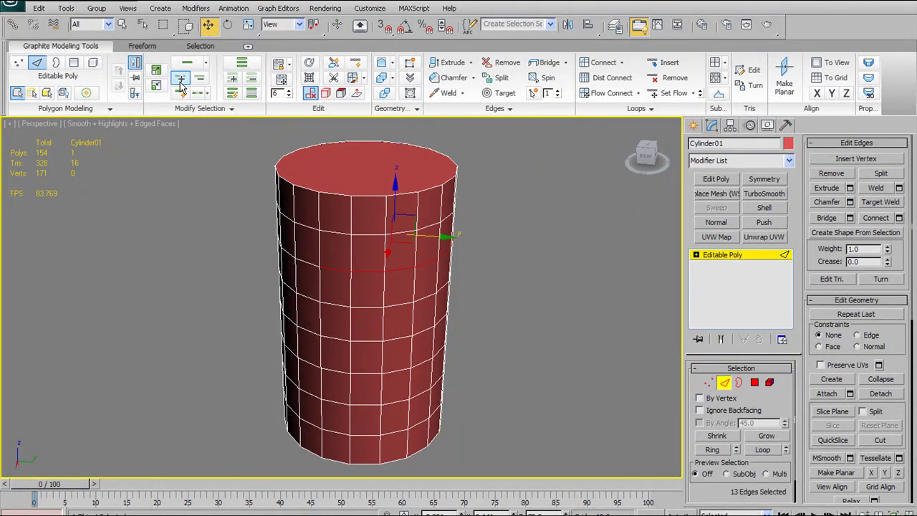
Reduce the partial edge loop from both ends in repeated steps with Shrink Loop
{"action": "left_click", "coordinate": [199, 78]}
{"action": "left_click", "coordinate": [199, 78]}
{"action": "left_click", "coordinate": [200, 78]}
{"action": "left_click", "coordinate": [199, 78]}
{"action": "left_click", "coordinate": [199, 78]}
{"action": "middle_click_drag", "start_coordinate": [440, 305], "coordinate": [377, 344], "text": "alt"}
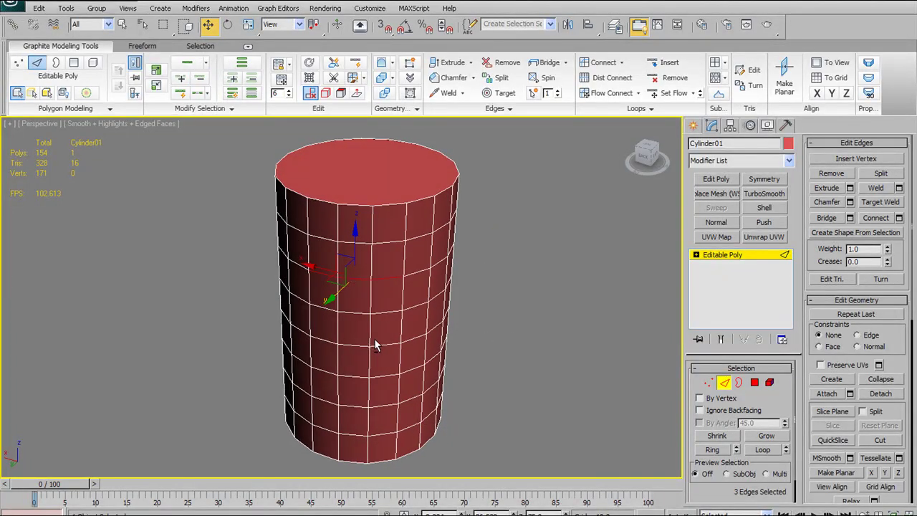
{"action": "left_click", "coordinate": [202, 83]}
Turn on Loop Mode and pick a horizontal edge near the cylinder's base to select its loop automatically
{"action": "left_click", "coordinate": [384, 281]}
{"action": "middle_click_drag", "start_coordinate": [383, 279], "coordinate": [344, 288], "text": "alt"}
{"action": "left_click", "coordinate": [179, 94]}
{"action": "middle_click_drag", "start_coordinate": [548, 341], "coordinate": [494, 333], "text": "alt"}
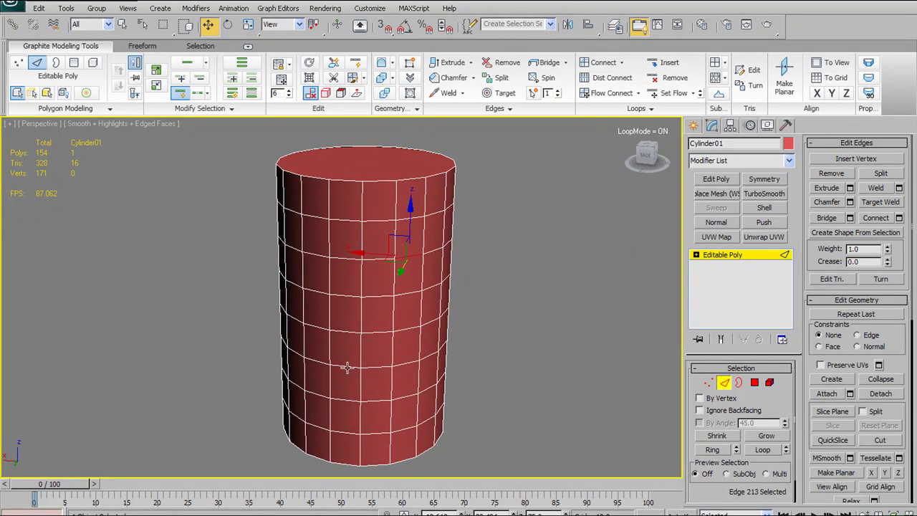
{"action": "left_click", "coordinate": [346, 399]}
{"action": "middle_click_drag", "start_coordinate": [444, 340], "coordinate": [338, 340], "text": "alt"}
With Loop Mode on, select an upper horizontal edge loop and add the loop directly below it to the selection
{"action": "left_click", "coordinate": [378, 284]}
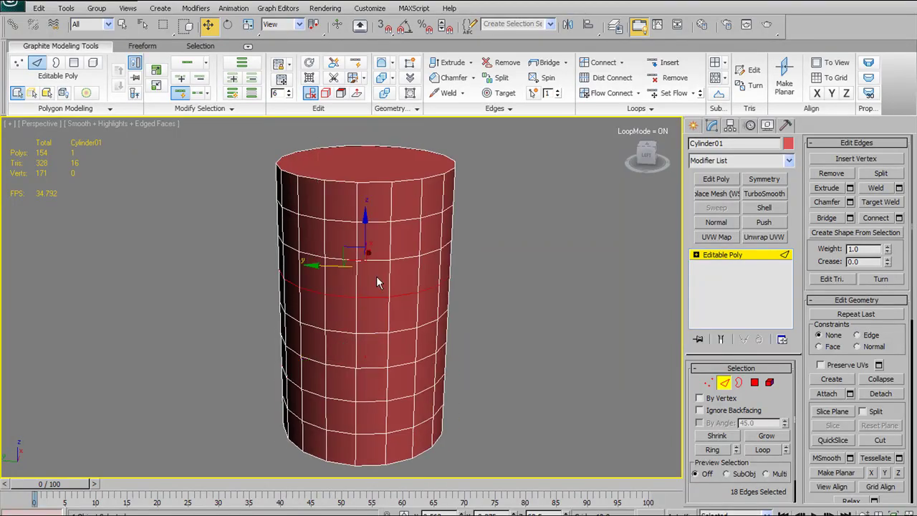
{"action": "left_click", "coordinate": [378, 259]}
{"action": "left_click", "coordinate": [371, 294], "text": "ctrl"}
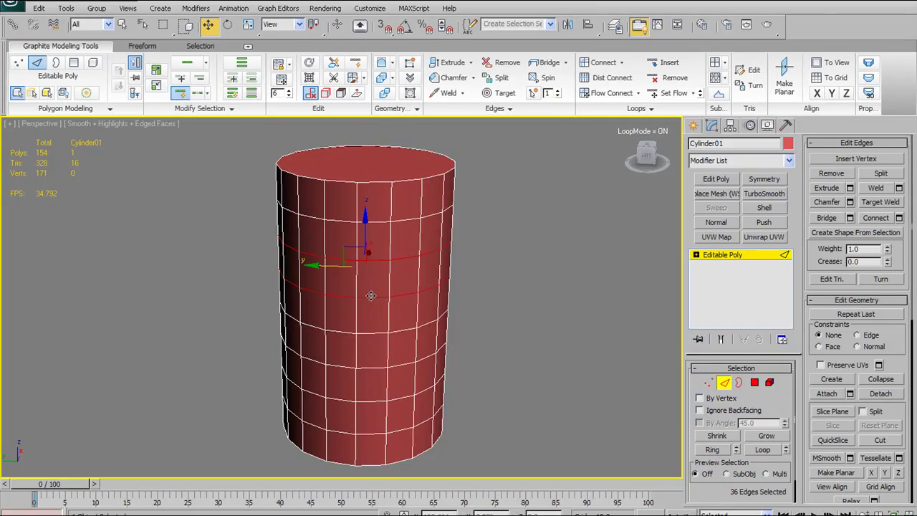
With Loop Mode on, add the next three horizontal edge loops down the cylinder to the selection
{"action": "left_click", "coordinate": [377, 331], "text": "ctrl"}
{"action": "left_click", "coordinate": [374, 370], "text": "ctrl"}
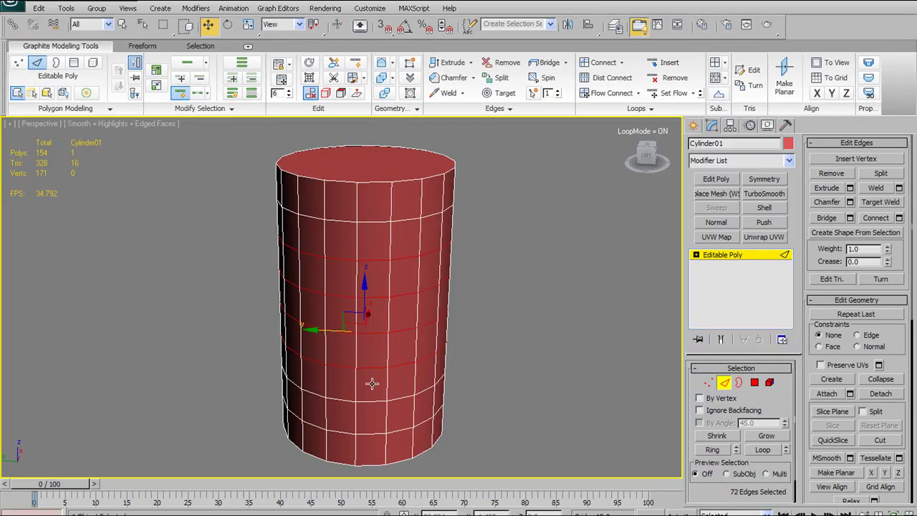
{"action": "left_click", "coordinate": [370, 402], "text": "ctrl"}
{"action": "middle_click_drag", "start_coordinate": [431, 358], "coordinate": [474, 324], "text": "alt"}
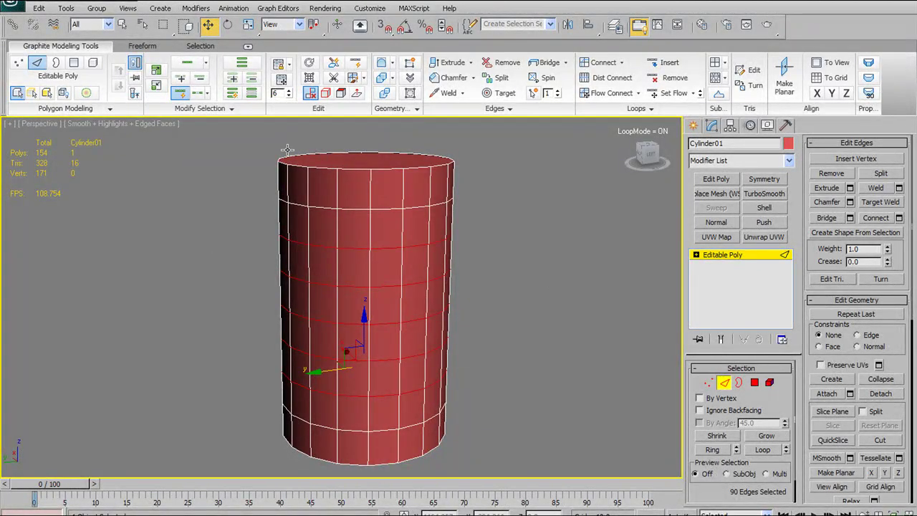
Turn off Loop Mode, clear the selected loops and select a single horizontal edge on the cylinder's upper side
{"action": "left_click", "coordinate": [200, 96]}
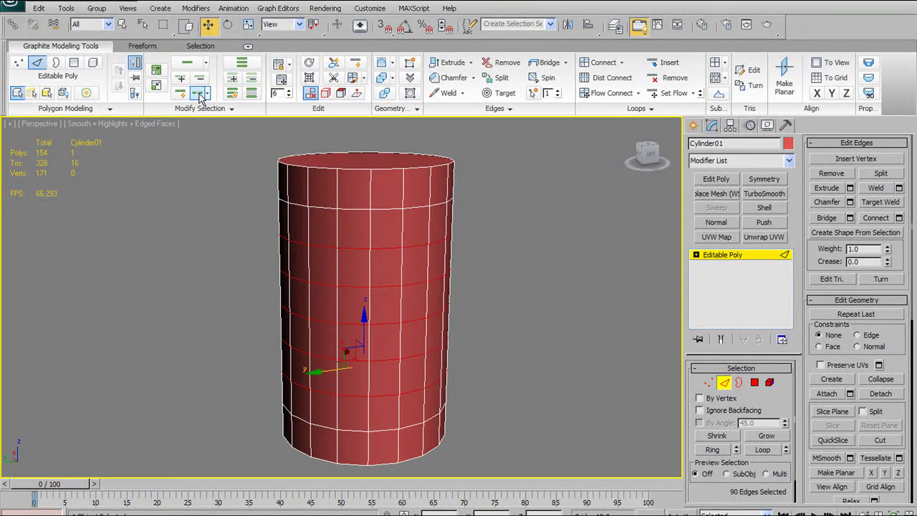
{"action": "left_click", "coordinate": [454, 276]}
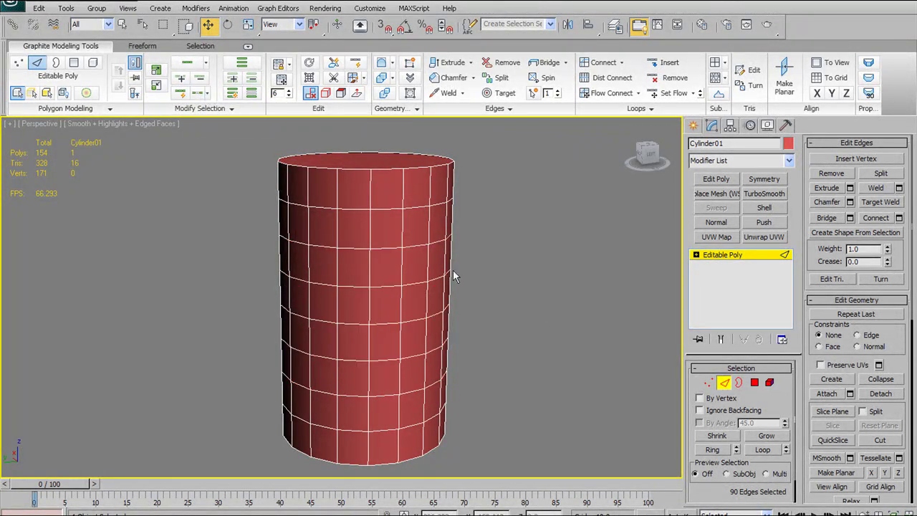
{"action": "left_click", "coordinate": [359, 244]}
{"action": "middle_click_drag", "start_coordinate": [360, 282], "coordinate": [416, 301], "text": "alt"}
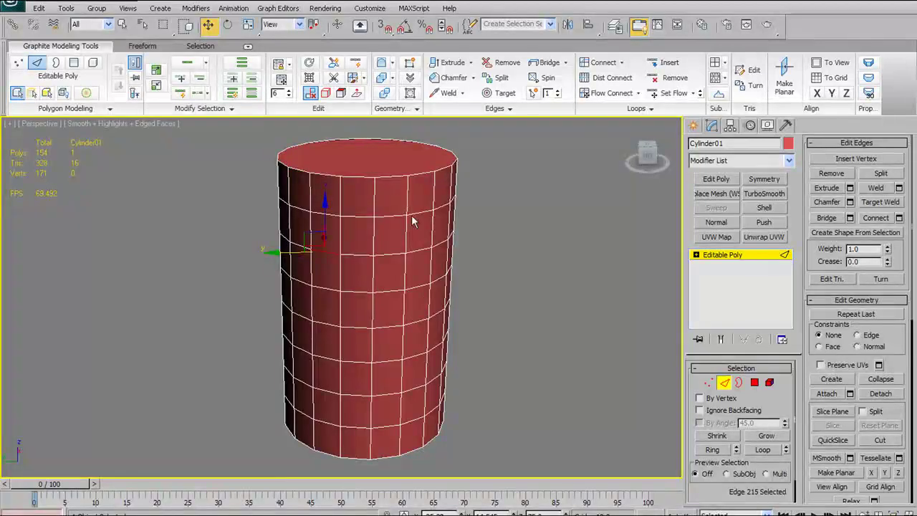
{"action": "middle_click_drag", "start_coordinate": [347, 226], "coordinate": [327, 205], "text": "alt"}
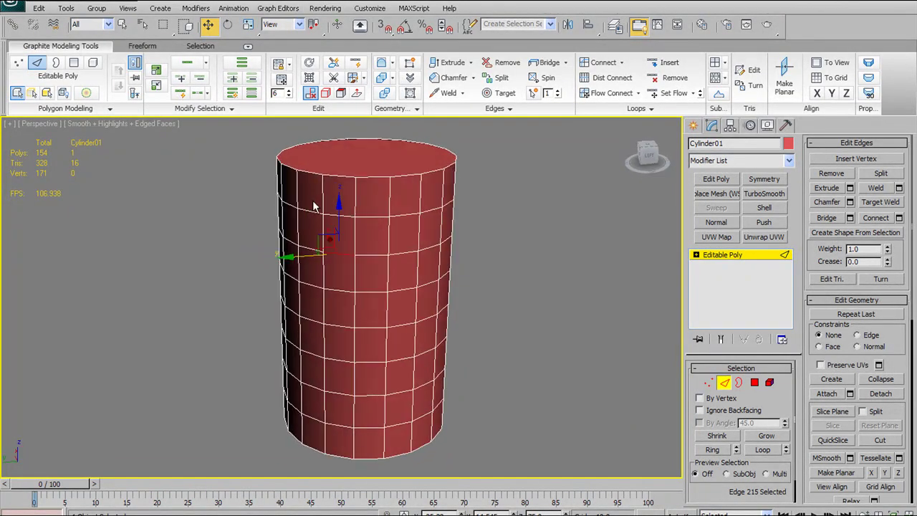
Select three neighbouring vertical edges side by side in the second row below the cylinder's top
{"action": "left_click", "coordinate": [321, 228]}
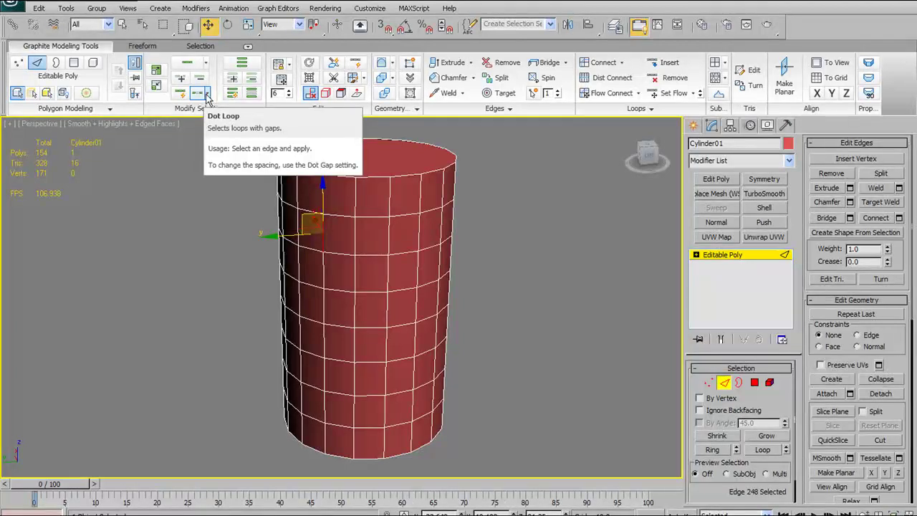
{"action": "middle_click_drag", "start_coordinate": [363, 248], "coordinate": [333, 238], "text": "alt"}
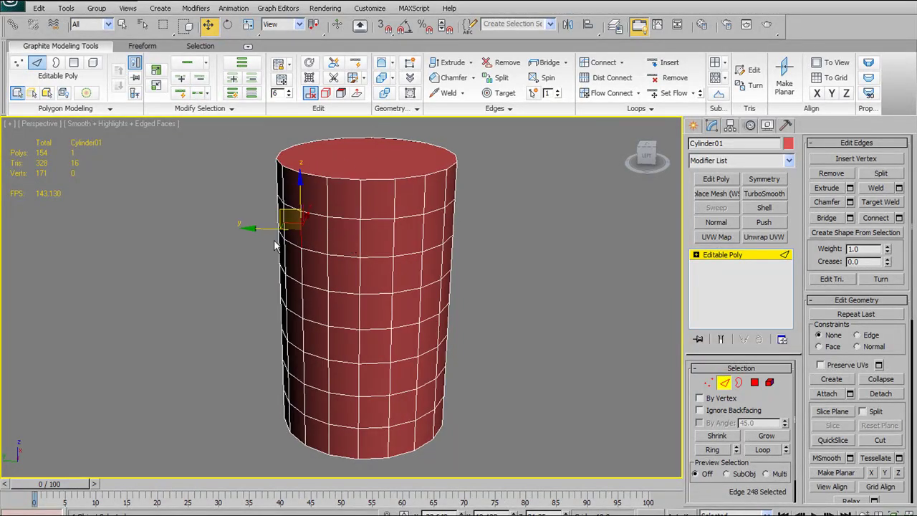
{"action": "left_click", "coordinate": [329, 235], "text": "ctrl"}
{"action": "left_click", "coordinate": [361, 235], "text": "ctrl"}
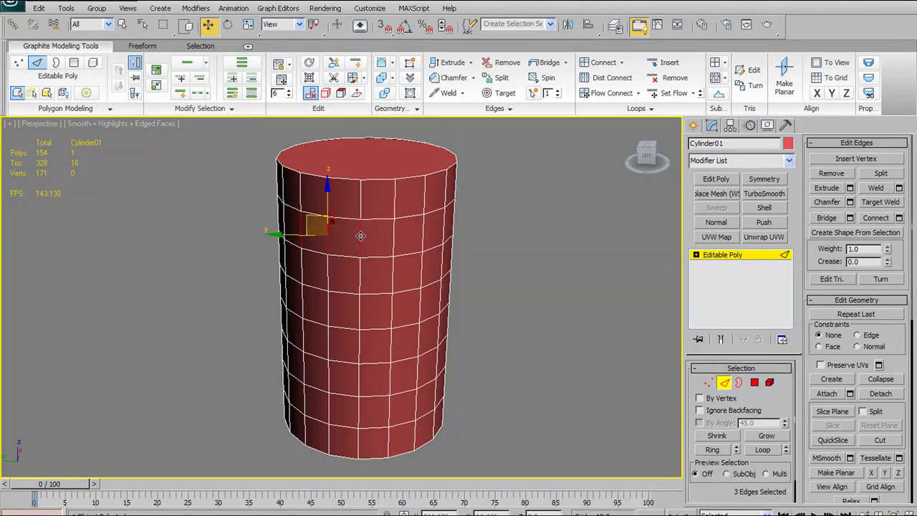
Select every other vertical edge up one column from the cylinder's base, and reselect only the column's bottom edge
{"action": "left_click", "coordinate": [303, 272]}
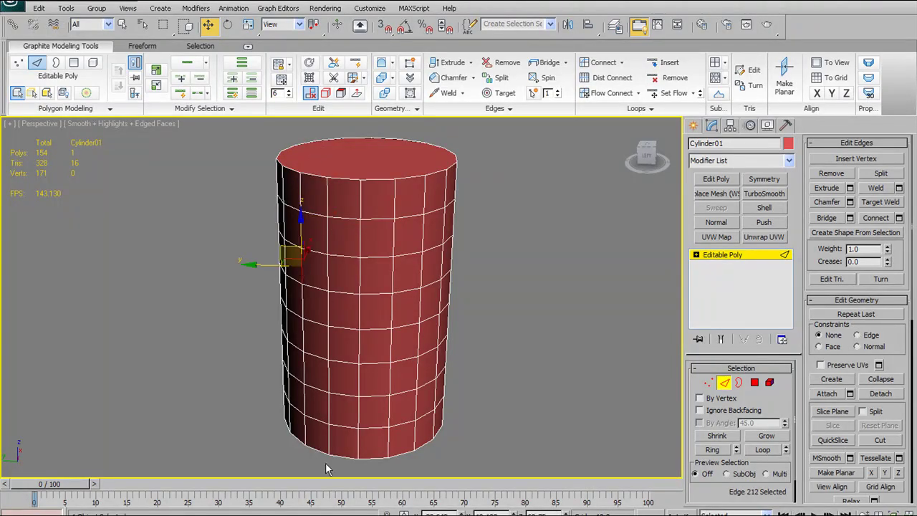
{"action": "left_click", "coordinate": [304, 422]}
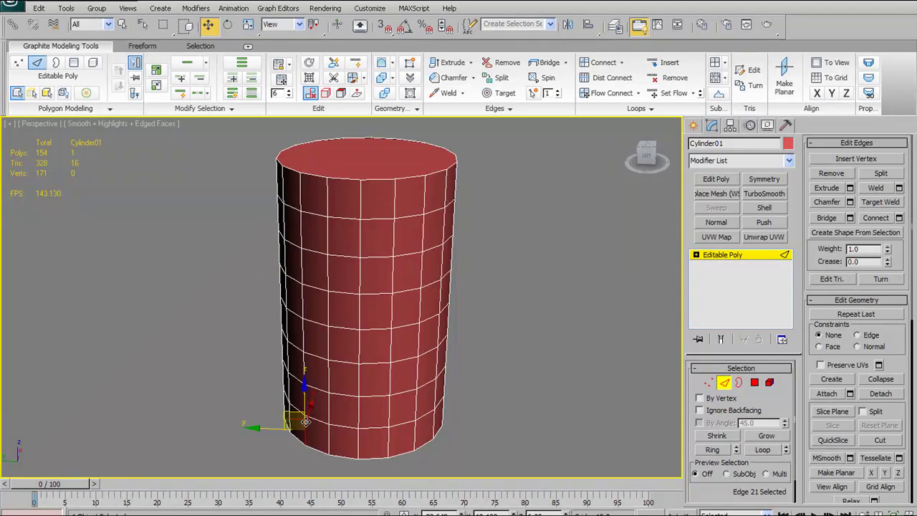
{"action": "left_click", "coordinate": [303, 359], "text": "ctrl"}
{"action": "left_click", "coordinate": [303, 301], "text": "ctrl"}
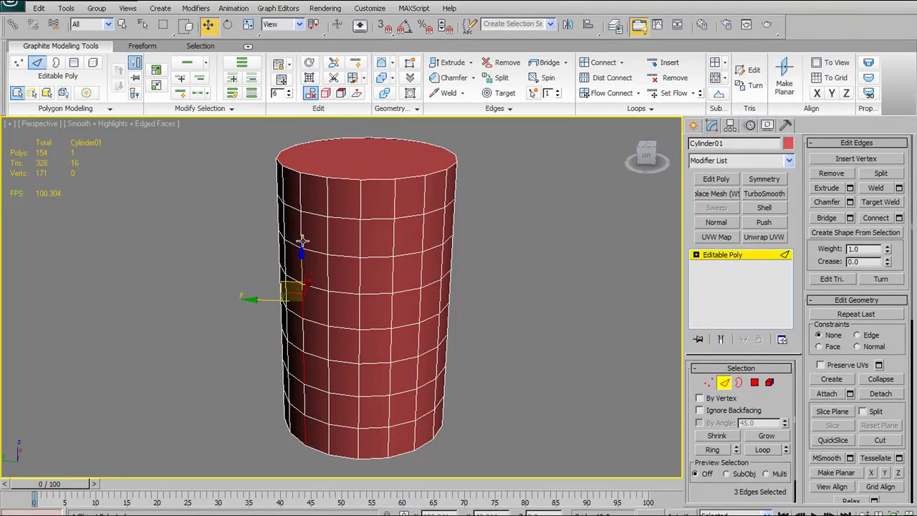
{"action": "left_click", "coordinate": [304, 430]}
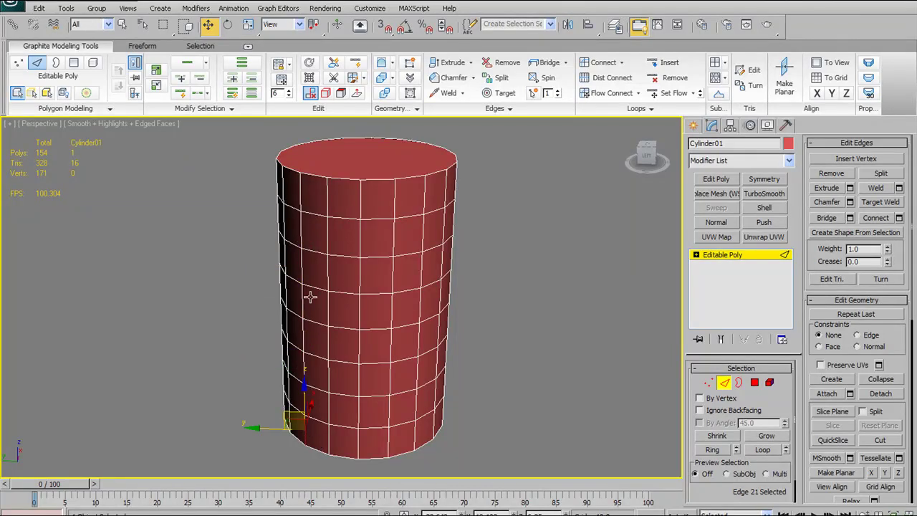
Try selecting evenly spaced vertical edges up one column of the cylinder individually, and clear the selection
{"action": "left_click", "coordinate": [303, 329], "text": "ctrl"}
{"action": "left_click", "coordinate": [304, 237], "text": "ctrl"}
{"action": "left_click", "coordinate": [500, 337]}
{"action": "middle_click_drag", "start_coordinate": [352, 385], "coordinate": [365, 436], "text": "alt"}
{"action": "left_click", "coordinate": [324, 444]}
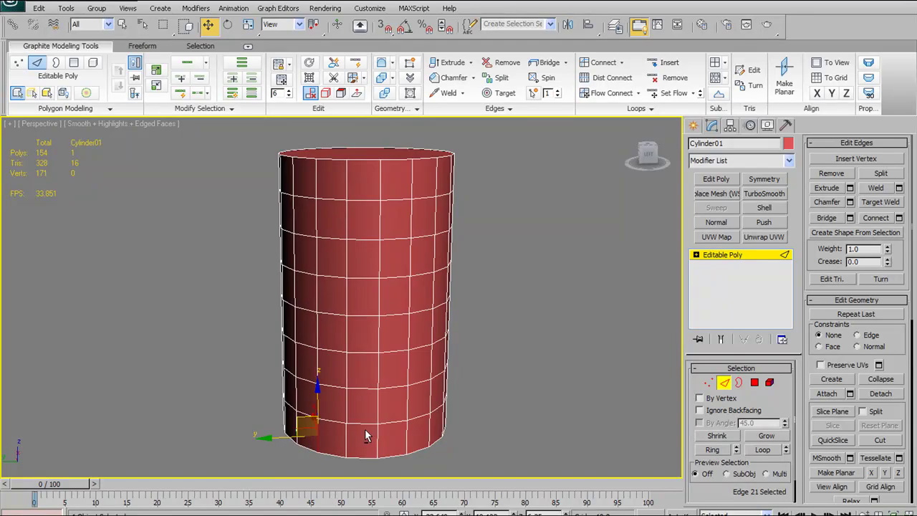
{"action": "left_click", "coordinate": [229, 109]}
{"action": "left_click", "coordinate": [304, 325]}
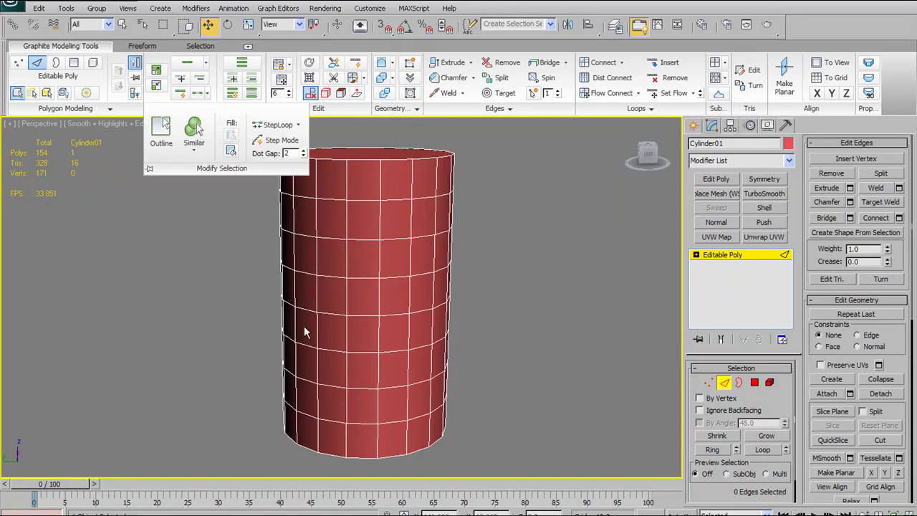
{"action": "left_click", "coordinate": [317, 423]}
{"action": "left_click", "coordinate": [317, 311], "text": "ctrl"}
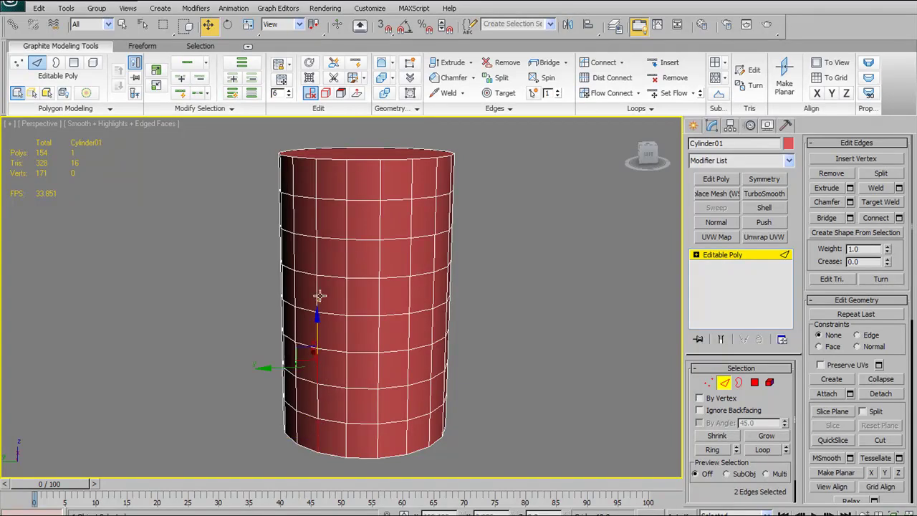
{"action": "left_click", "coordinate": [317, 222]}
{"action": "left_click", "coordinate": [238, 135]}
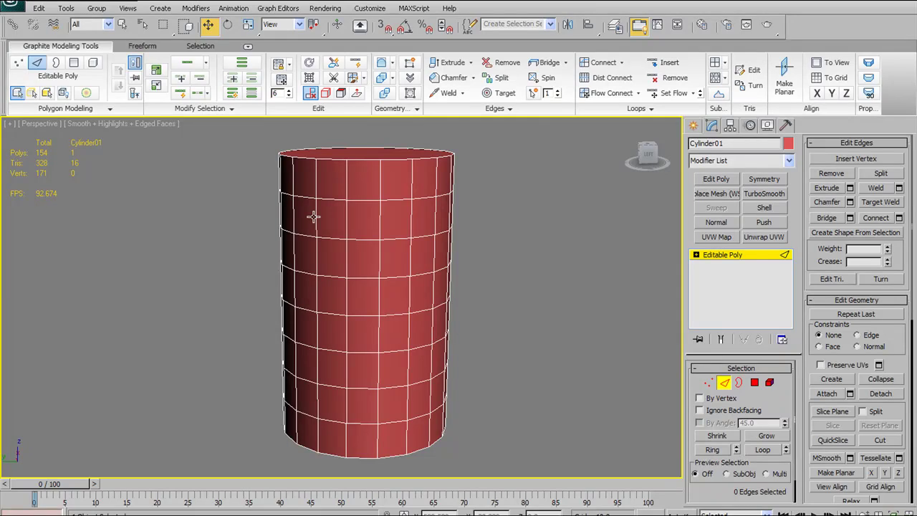
Select the bottom vertical edge of a column and extend it into a dotted loop with a dot gap of 2
{"action": "left_click", "coordinate": [316, 444]}
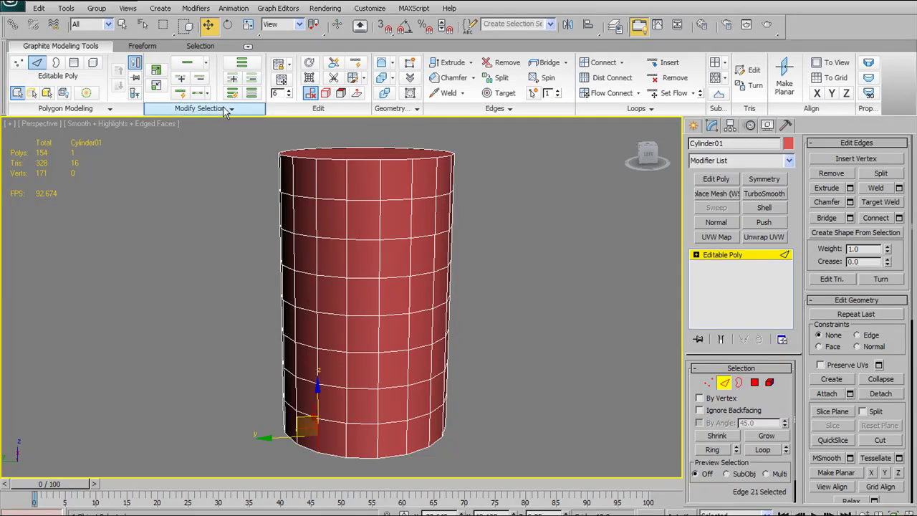
{"action": "left_click", "coordinate": [199, 93]}
{"action": "mouse_move", "coordinate": [402, 307]}
{"action": "middle_mouse_down", "text": "alt"}
{"action": "mouse_move", "coordinate": [365, 230]}
{"action": "mouse_move", "coordinate": [385, 301]}
{"action": "mouse_move", "coordinate": [413, 303]}
{"action": "middle_mouse_up", "text": "alt"}
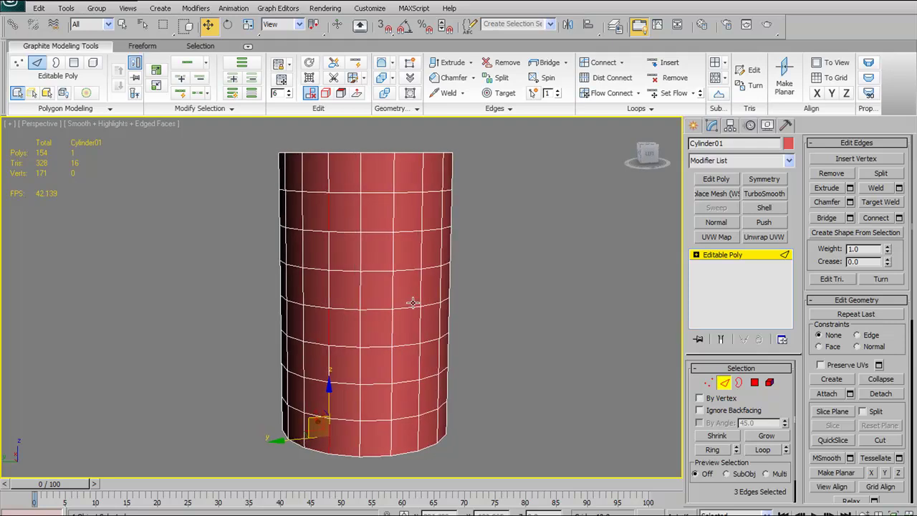
{"action": "left_click", "coordinate": [329, 322]}
{"action": "left_click", "coordinate": [341, 440]}
{"action": "left_click", "coordinate": [334, 193]}
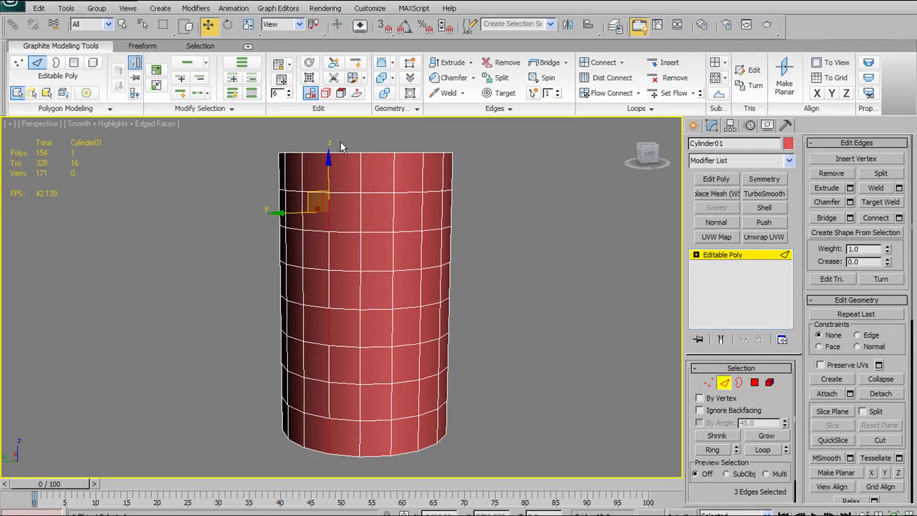
Select the bottom row's edge ring, extend it as a dotted loop, and convert the edges into three polygon bands
{"action": "left_click", "coordinate": [408, 445]}
{"action": "left_click", "coordinate": [328, 434]}
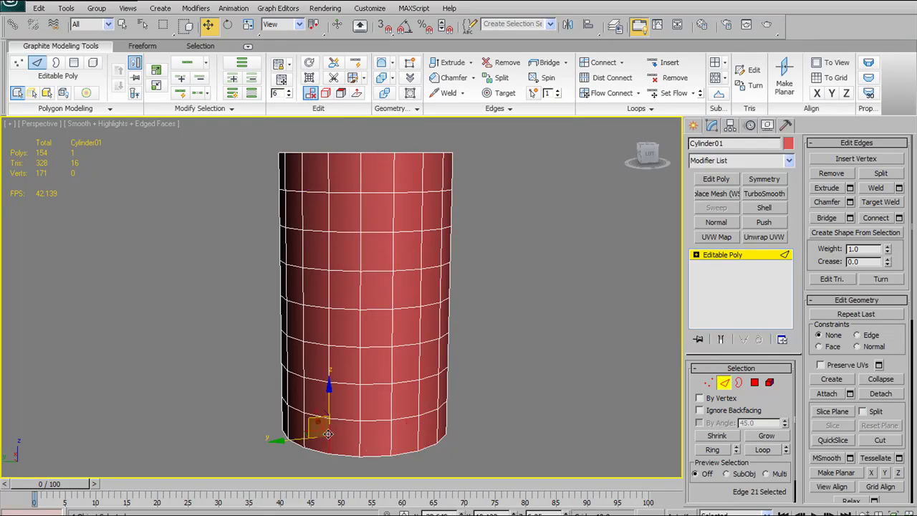
{"action": "left_click", "coordinate": [713, 449]}
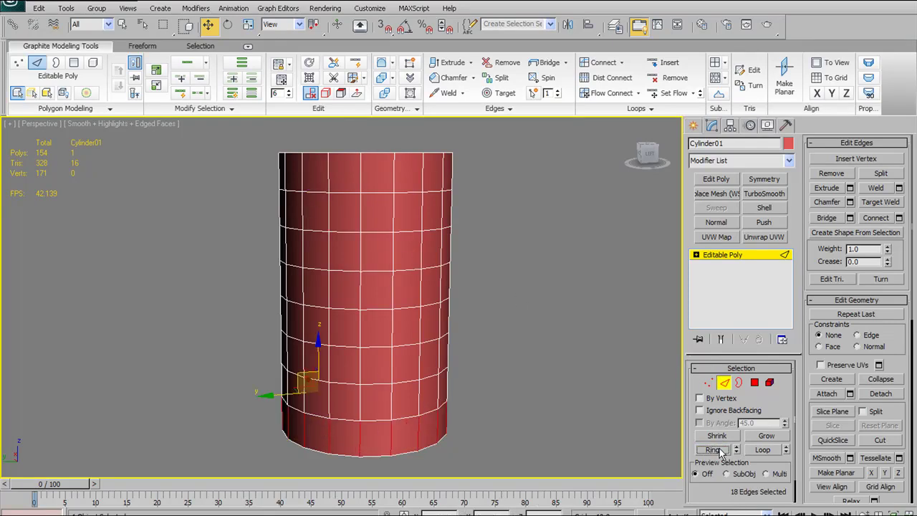
{"action": "middle_click_drag", "start_coordinate": [466, 283], "coordinate": [354, 301], "text": "alt"}
{"action": "left_click", "coordinate": [755, 382], "text": "ctrl"}
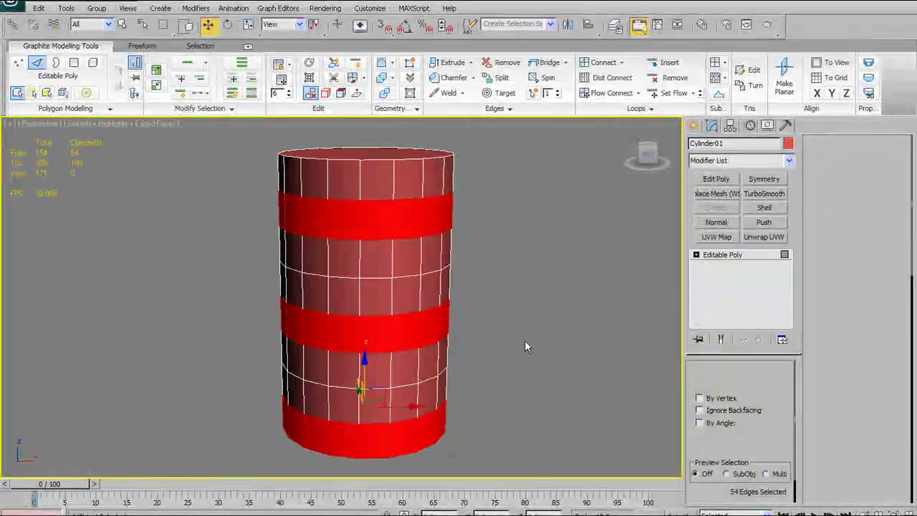
{"action": "middle_click_drag", "start_coordinate": [416, 351], "coordinate": [528, 344], "text": "alt"}
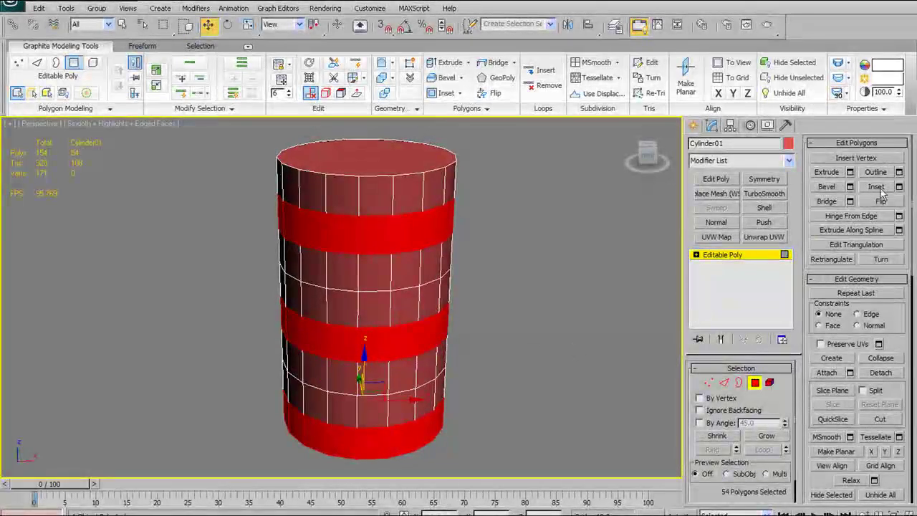
Try extruding the three selected polygon bands by Local Normal with a height of 7.0, and clear the polygon selection
{"action": "left_click", "coordinate": [851, 173]}
{"action": "left_click", "coordinate": [640, 225]}
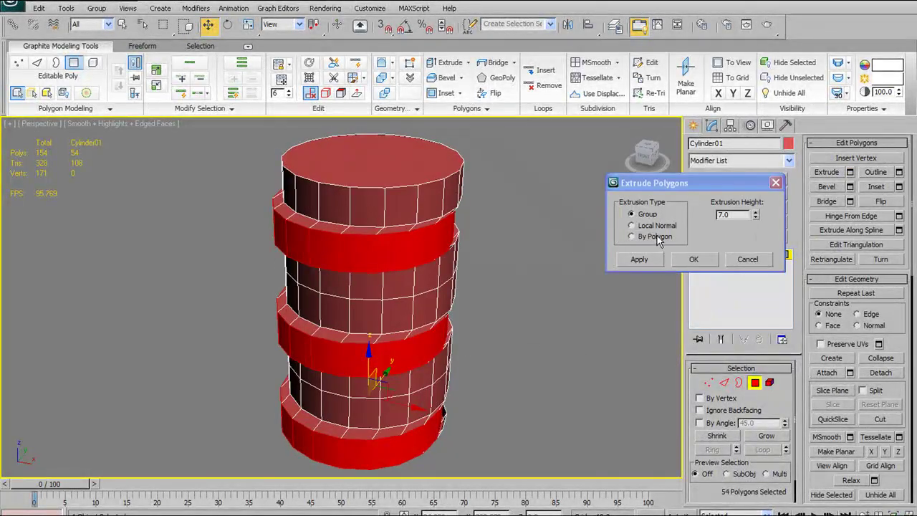
{"action": "middle_click_drag", "start_coordinate": [492, 251], "coordinate": [413, 253], "text": "alt"}
{"action": "middle_click_drag", "start_coordinate": [368, 242], "coordinate": [322, 252], "text": "alt"}
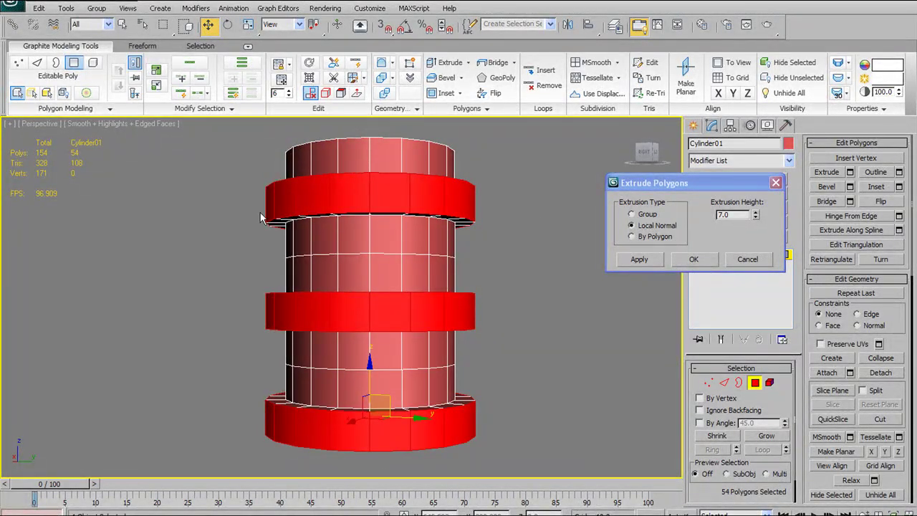
{"action": "middle_click_drag", "start_coordinate": [459, 427], "coordinate": [451, 439], "text": "alt"}
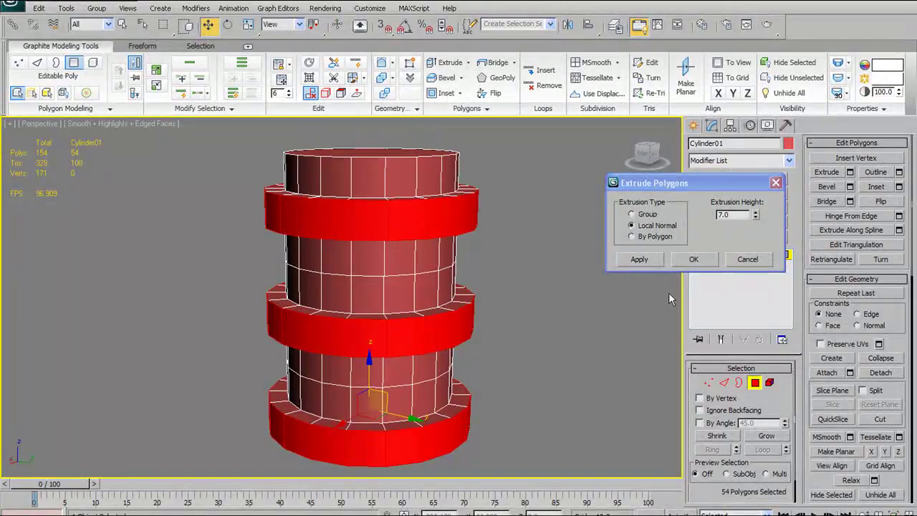
{"action": "left_click", "coordinate": [747, 259]}
{"action": "left_click", "coordinate": [532, 222]}
Return to edge level, extend a bottom vertical edge into a dotted loop, and clear the selection
{"action": "middle_click_drag", "start_coordinate": [353, 211], "coordinate": [356, 223], "text": "alt"}
{"action": "left_click", "coordinate": [214, 108]}
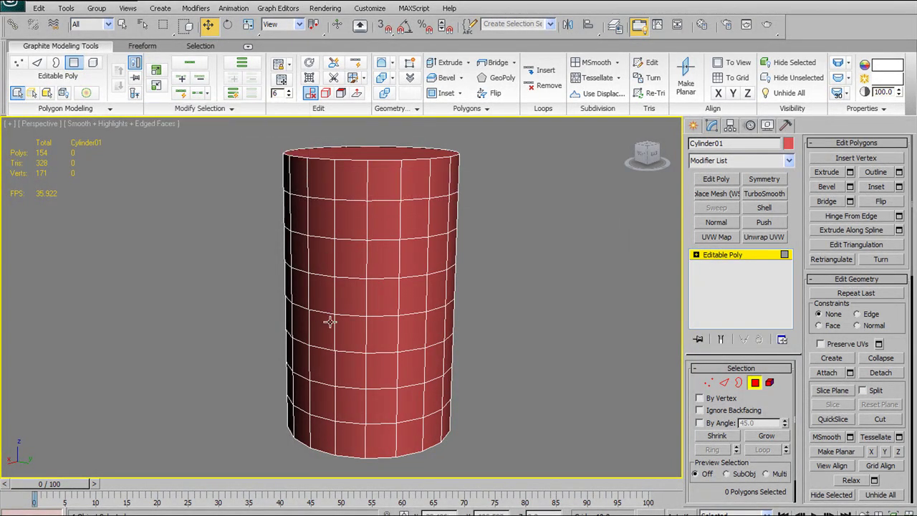
{"action": "left_click", "coordinate": [725, 383]}
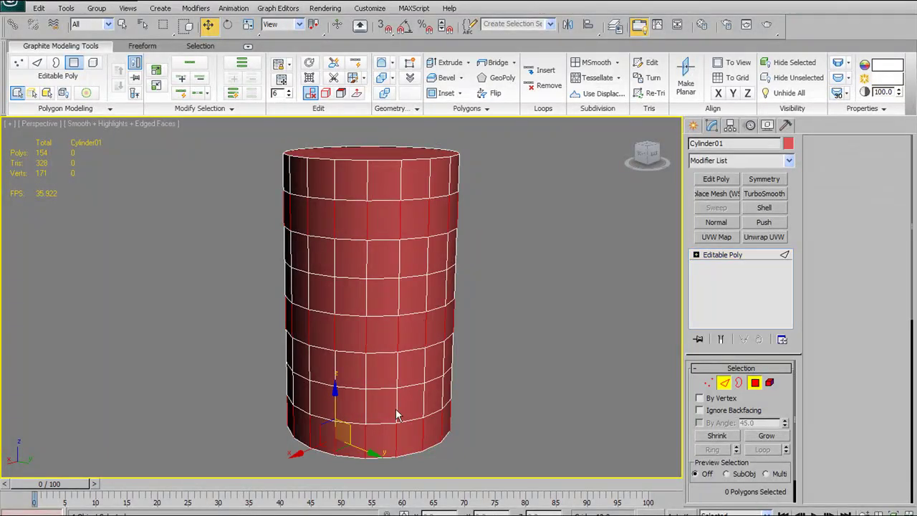
{"action": "left_click", "coordinate": [337, 430]}
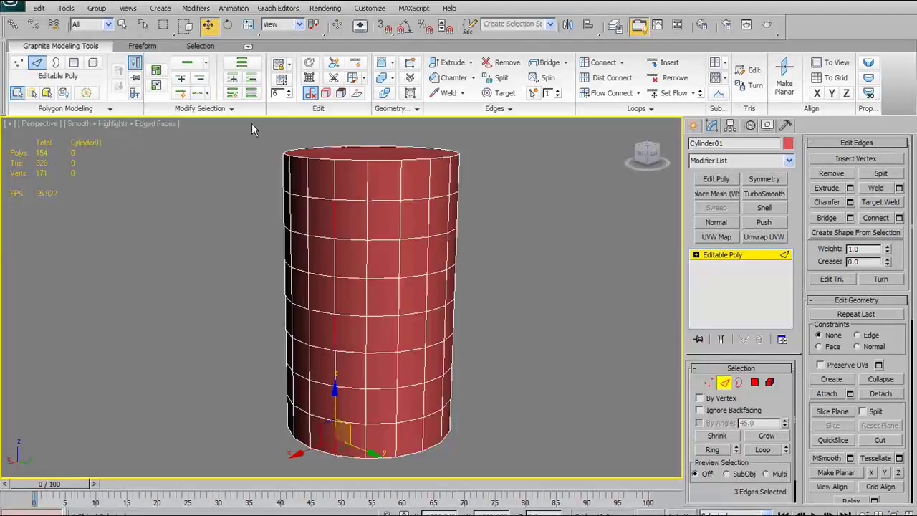
{"action": "left_click", "coordinate": [228, 109]}
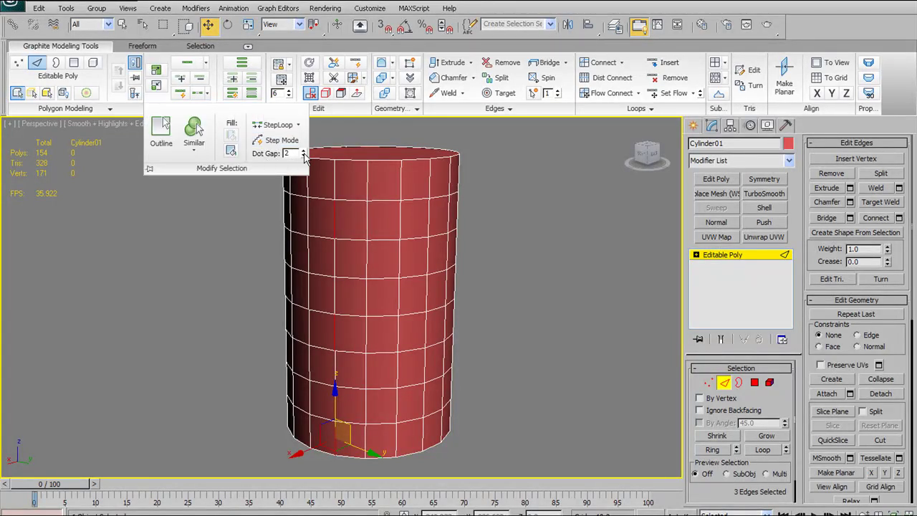
{"action": "left_click", "coordinate": [552, 362]}
Select a bottom vertical edge, extend it into a dotted loop with a wider dot gap, and clear the selection
{"action": "left_click", "coordinate": [336, 435]}
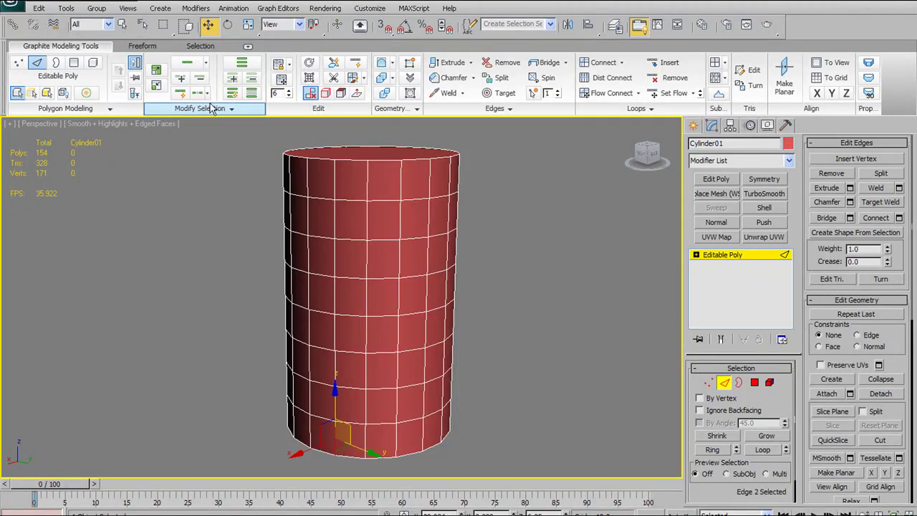
{"action": "middle_click_drag", "start_coordinate": [323, 345], "coordinate": [314, 339], "text": "alt"}
{"action": "left_click", "coordinate": [313, 447]}
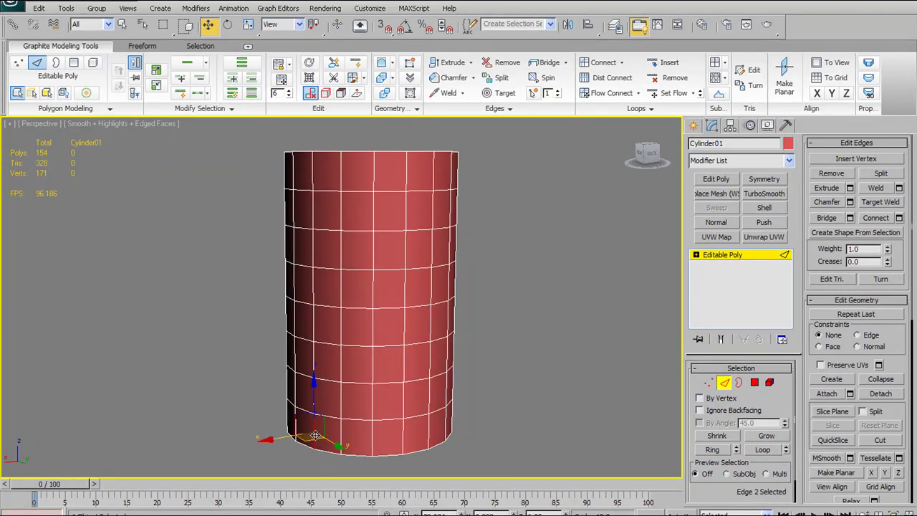
{"action": "mouse_move", "coordinate": [201, 117]}
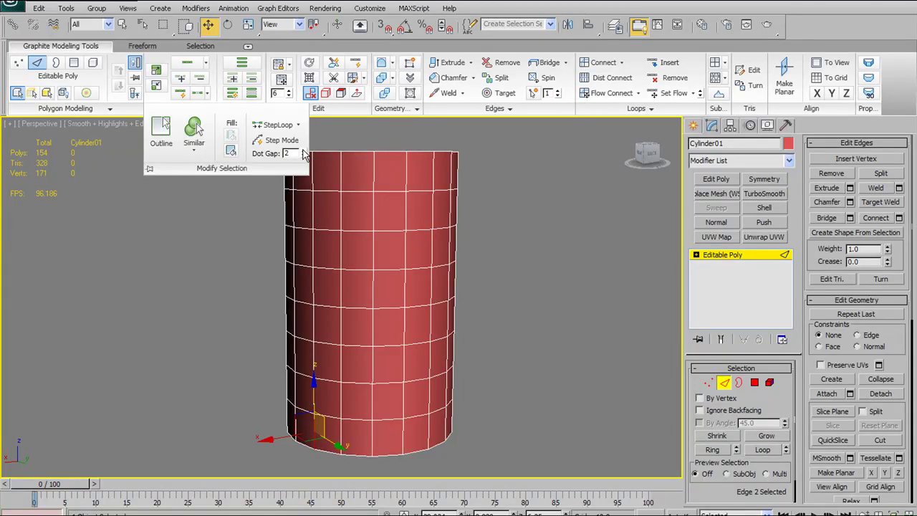
{"action": "left_click", "coordinate": [341, 467]}
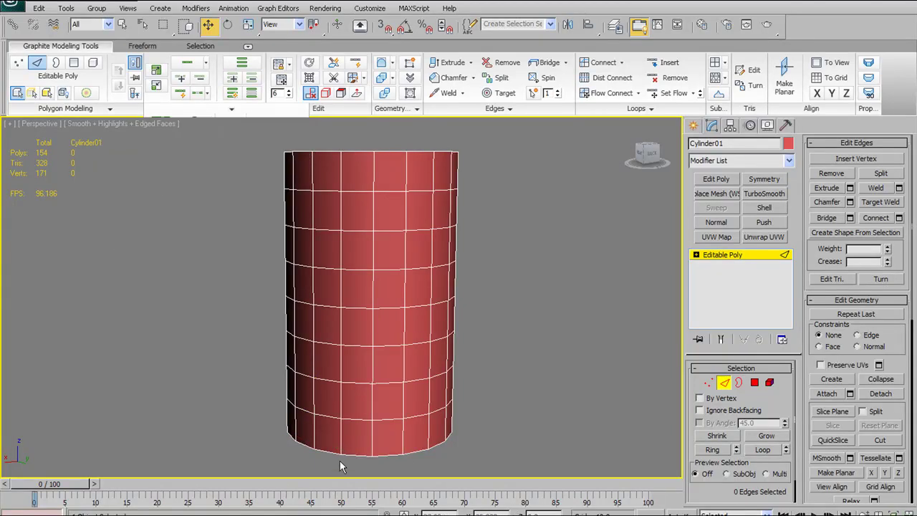
{"action": "left_click", "coordinate": [318, 428]}
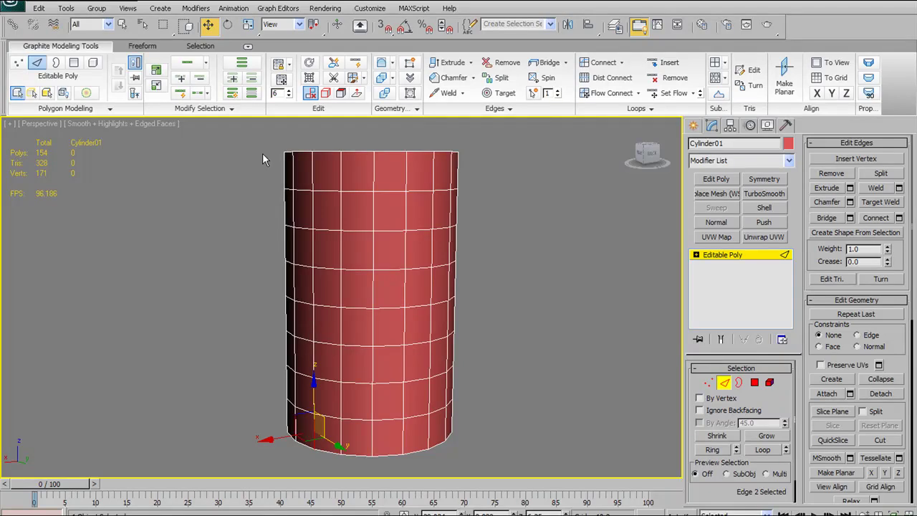
{"action": "middle_click_drag", "start_coordinate": [337, 279], "coordinate": [406, 368], "text": "alt"}
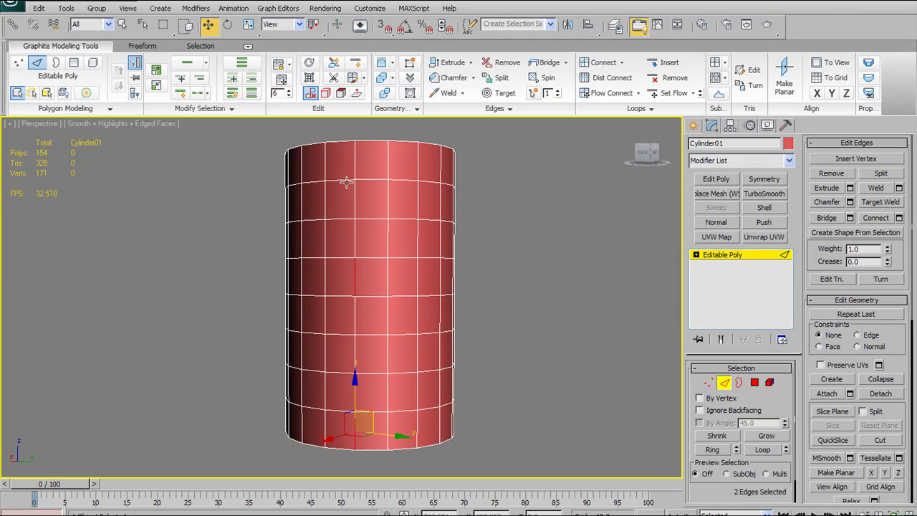
{"action": "middle_click_drag", "start_coordinate": [447, 303], "coordinate": [322, 238], "text": "alt"}
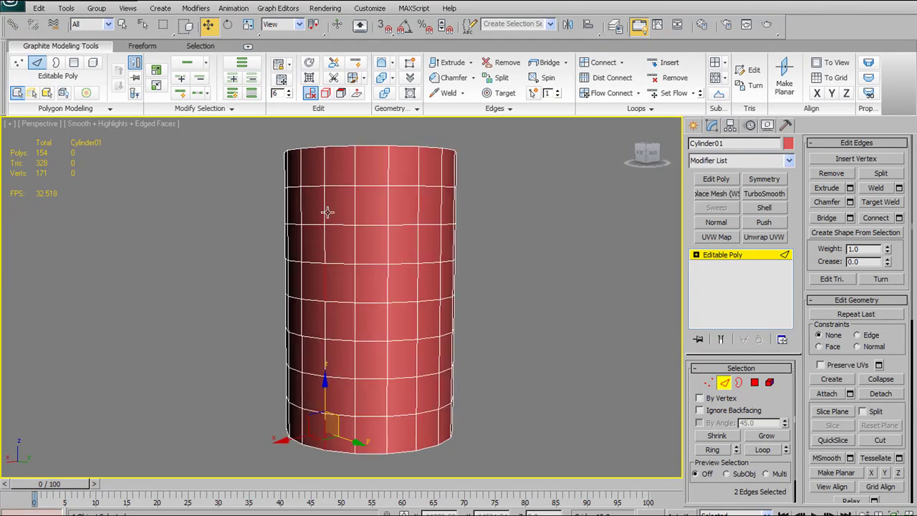
{"action": "left_click", "coordinate": [513, 247]}
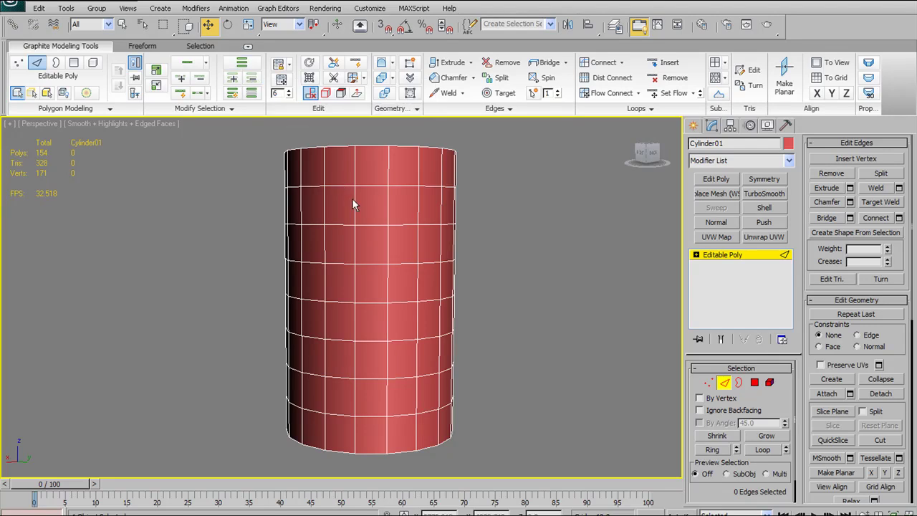
Select a vertical edge in the second row from the cylinder's top and expand it to the full ring
{"action": "left_click", "coordinate": [354, 199]}
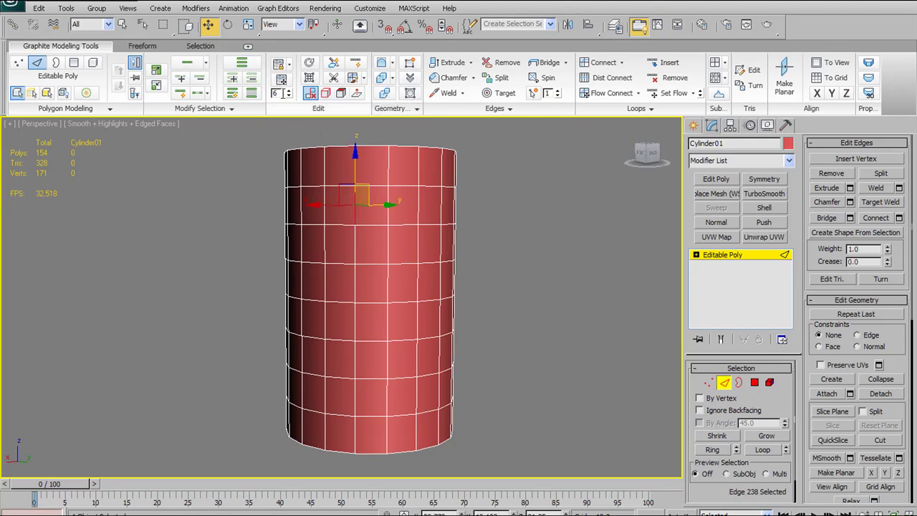
{"action": "left_click", "coordinate": [251, 68]}
{"action": "middle_click_drag", "start_coordinate": [500, 215], "coordinate": [505, 226], "text": "alt"}
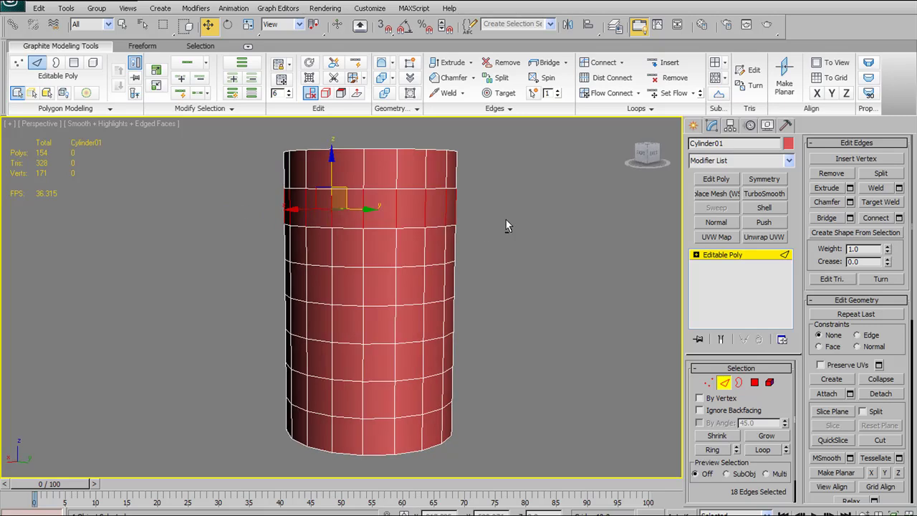
Grow a ring selection from a vertical edge in the third row from the cylinder's top, and shrink it back
{"action": "left_click", "coordinate": [367, 246]}
{"action": "left_click", "coordinate": [233, 78]}
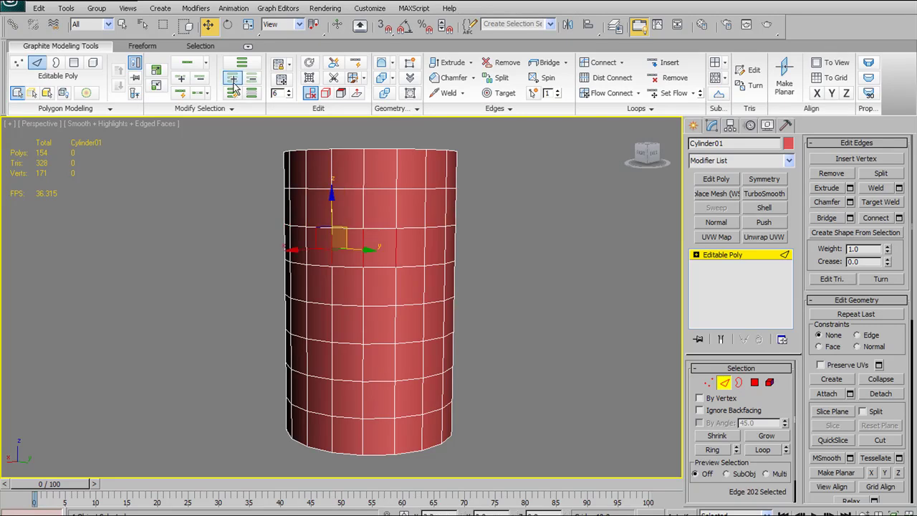
{"action": "middle_click_drag", "start_coordinate": [361, 300], "coordinate": [378, 279], "text": "alt"}
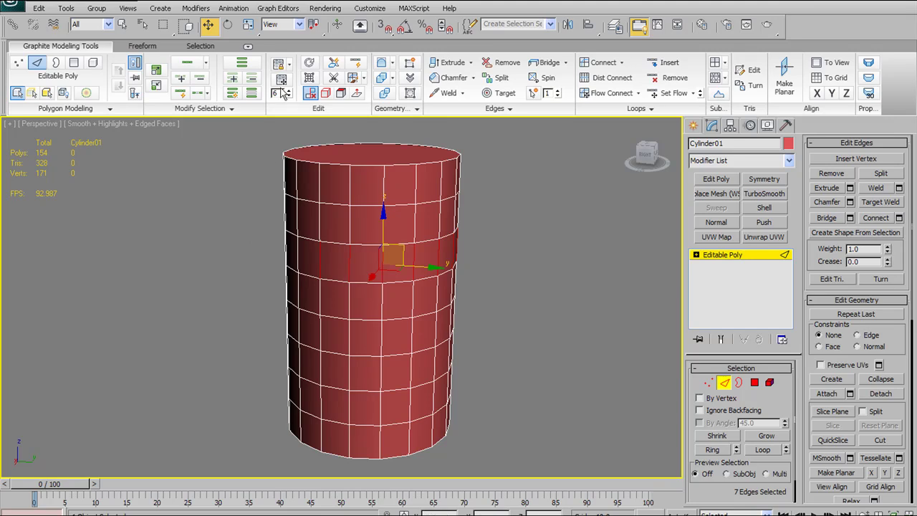
{"action": "left_click", "coordinate": [251, 80]}
{"action": "left_click", "coordinate": [252, 80]}
{"action": "left_click", "coordinate": [252, 79]}
Turn on Ring Mode and select the vertical edge rings of the cylinder's top four rows
{"action": "left_click", "coordinate": [415, 264]}
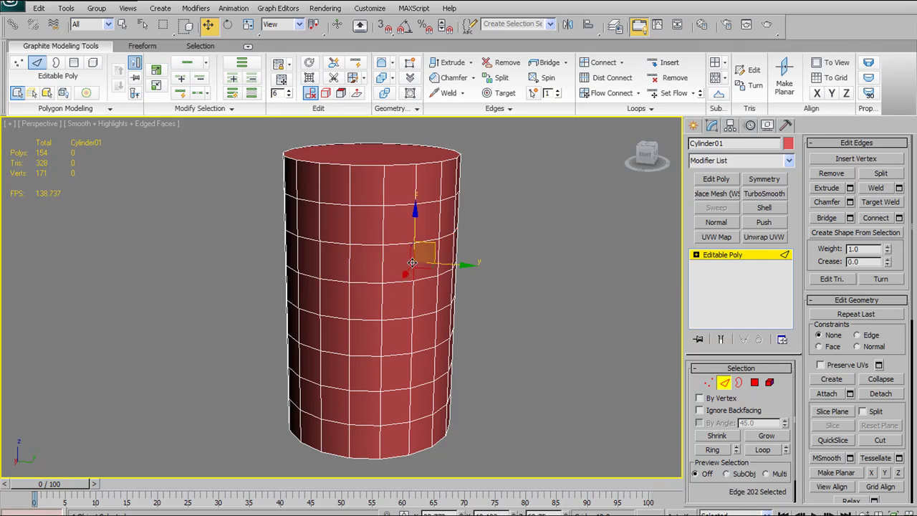
{"action": "left_click", "coordinate": [233, 96]}
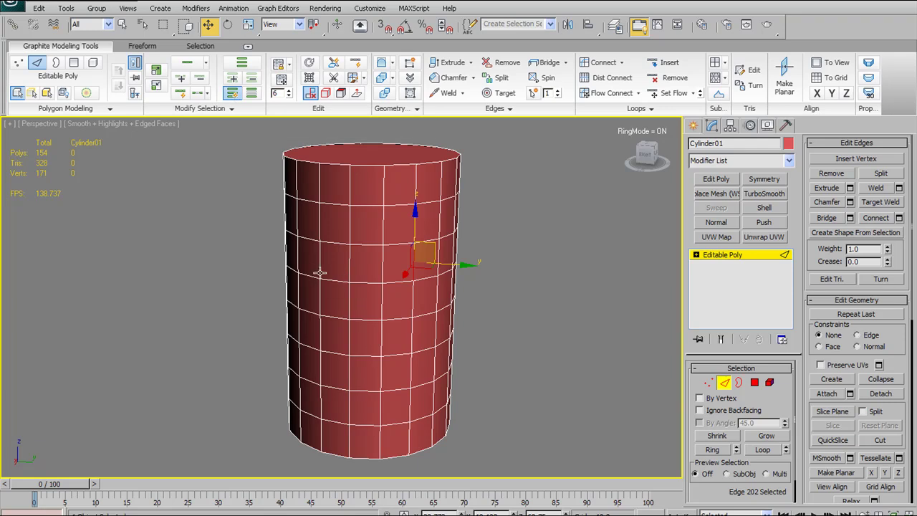
{"action": "left_click", "coordinate": [320, 273]}
{"action": "left_click", "coordinate": [384, 310], "text": "ctrl"}
{"action": "left_click", "coordinate": [382, 227], "text": "ctrl"}
{"action": "left_click", "coordinate": [385, 185], "text": "ctrl"}
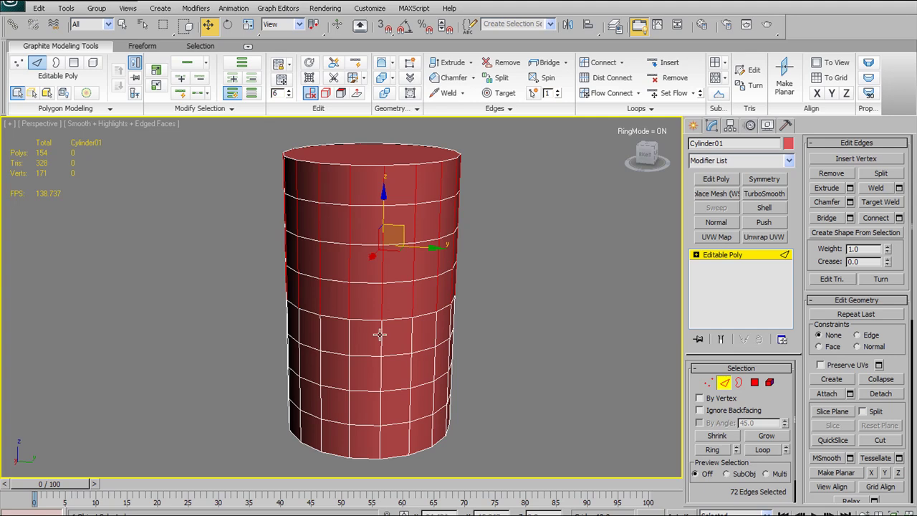
Replace the selection with the edge ring in the second row from the cylinder's bottom, and turn off Ring Mode
{"action": "left_click", "coordinate": [380, 334]}
{"action": "left_click", "coordinate": [380, 393]}
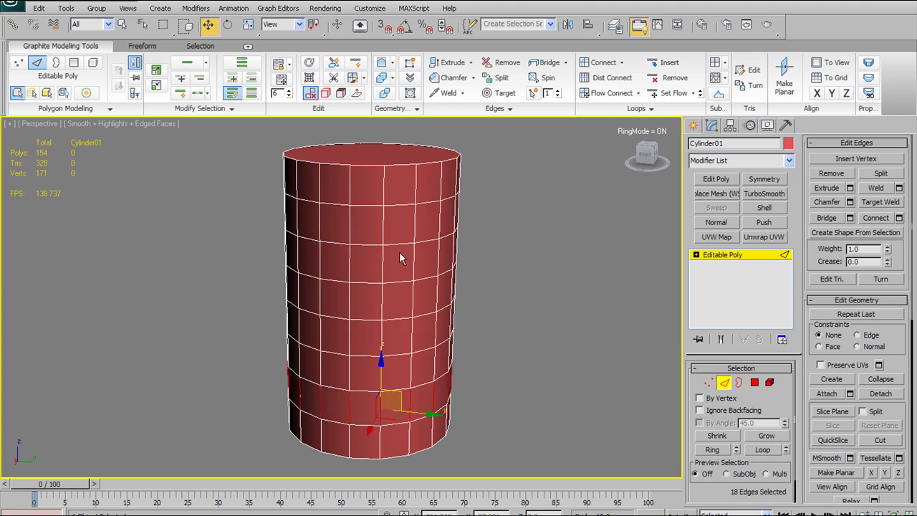
{"action": "middle_click_drag", "start_coordinate": [399, 252], "coordinate": [398, 238]}
{"action": "left_click", "coordinate": [231, 95]}
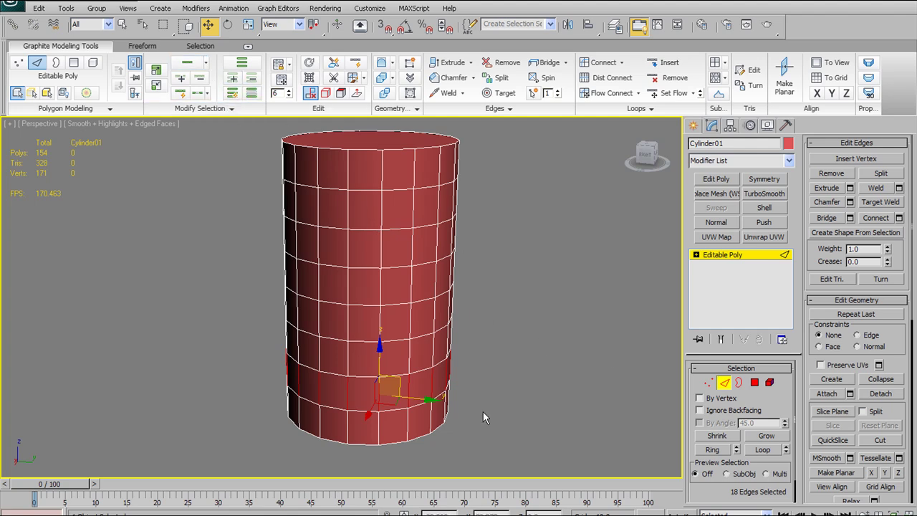
Select a vertical edge in the second row from the cylinder's bottom, expand it with Dot Ring, and clear the selection
{"action": "left_click", "coordinate": [568, 387]}
{"action": "left_click", "coordinate": [348, 384]}
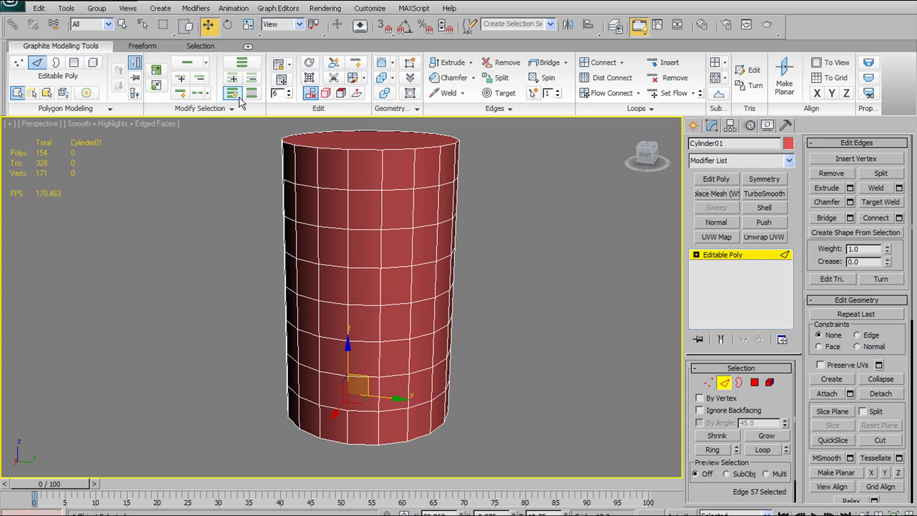
{"action": "middle_click_drag", "start_coordinate": [495, 327], "coordinate": [341, 389], "text": "alt"}
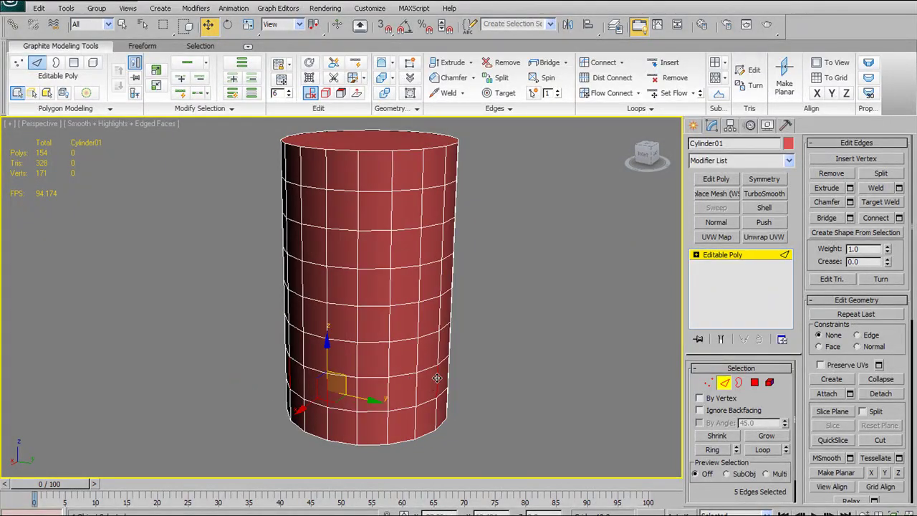
{"action": "middle_click_drag", "start_coordinate": [423, 383], "coordinate": [394, 395], "text": "alt"}
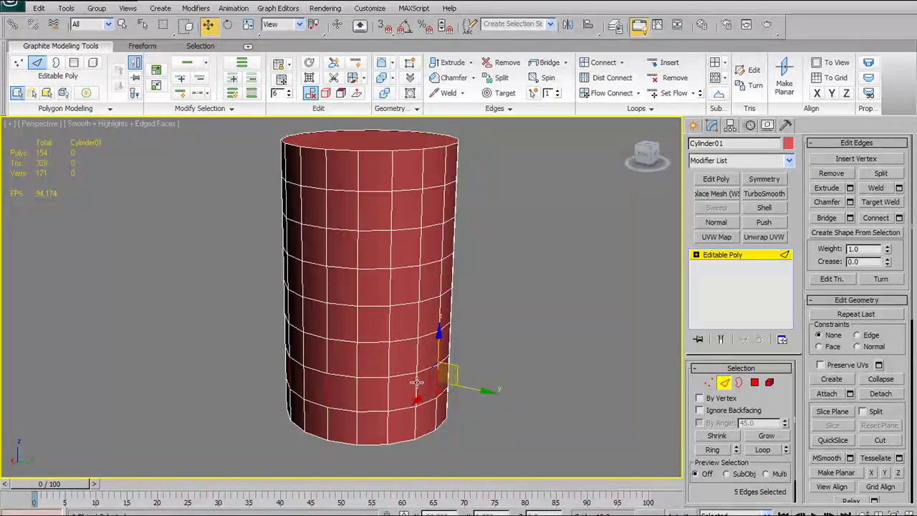
{"action": "left_click", "coordinate": [528, 229]}
Set the Dot Gap to 1 and select every other vertical edge of the cylinder's bottom row with Dot Ring
{"action": "left_click", "coordinate": [232, 108]}
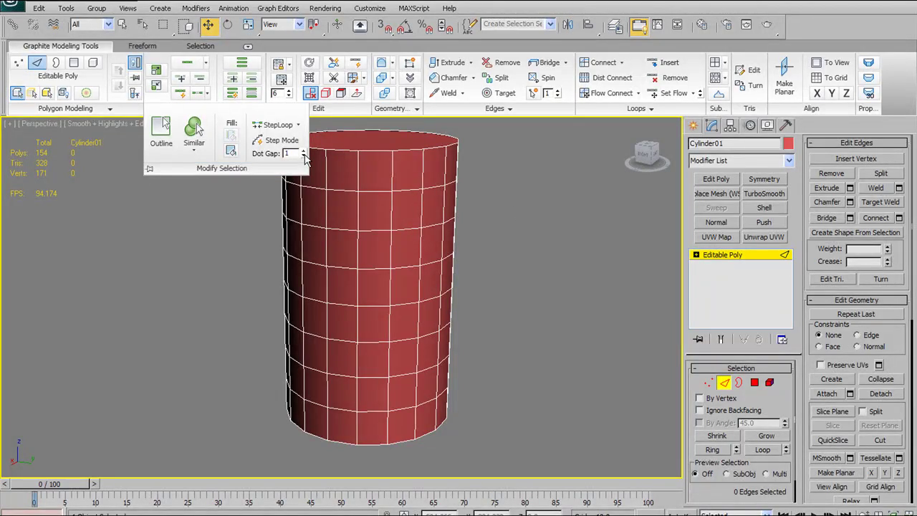
{"action": "middle_click_drag", "start_coordinate": [512, 357], "coordinate": [353, 406], "text": "alt"}
{"action": "left_click", "coordinate": [338, 374]}
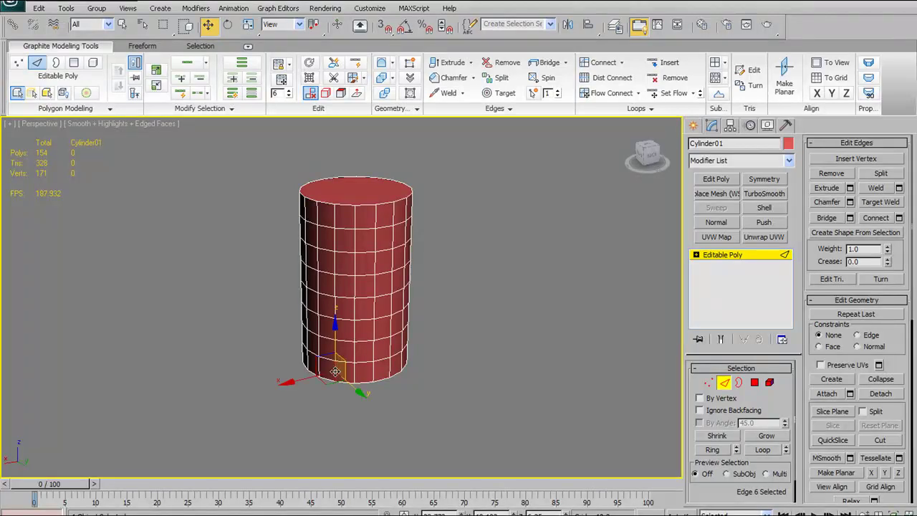
{"action": "scroll", "coordinate": [359, 322], "scroll_direction": "up", "scroll_amount": 5}
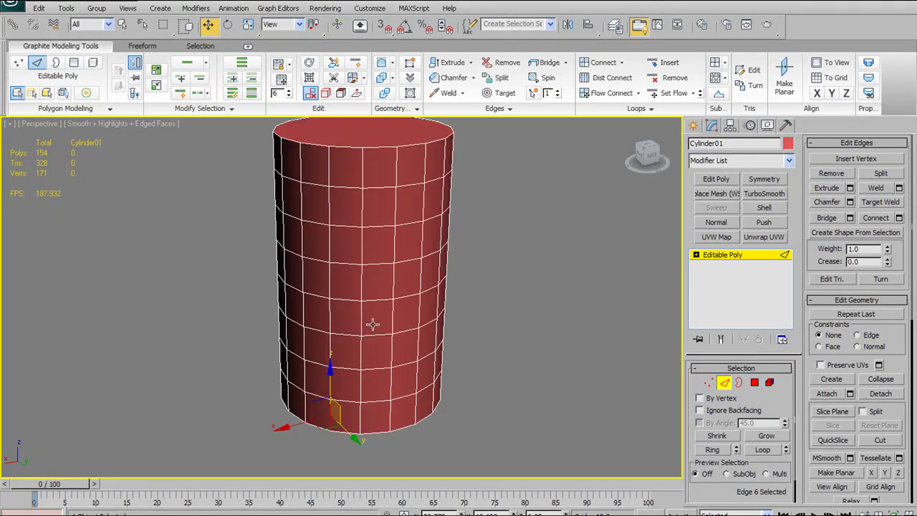
{"action": "middle_click_drag", "start_coordinate": [340, 310], "coordinate": [341, 293], "text": "alt"}
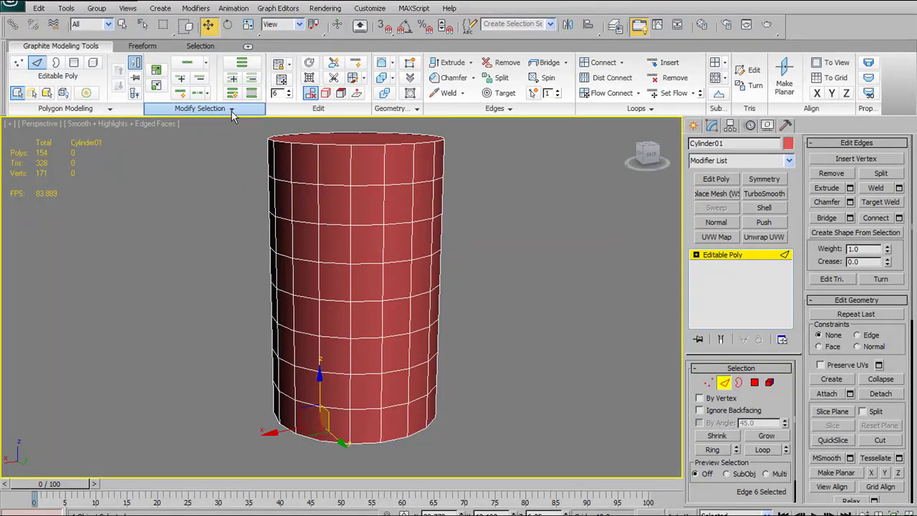
{"action": "left_click", "coordinate": [202, 108]}
{"action": "left_click", "coordinate": [553, 297]}
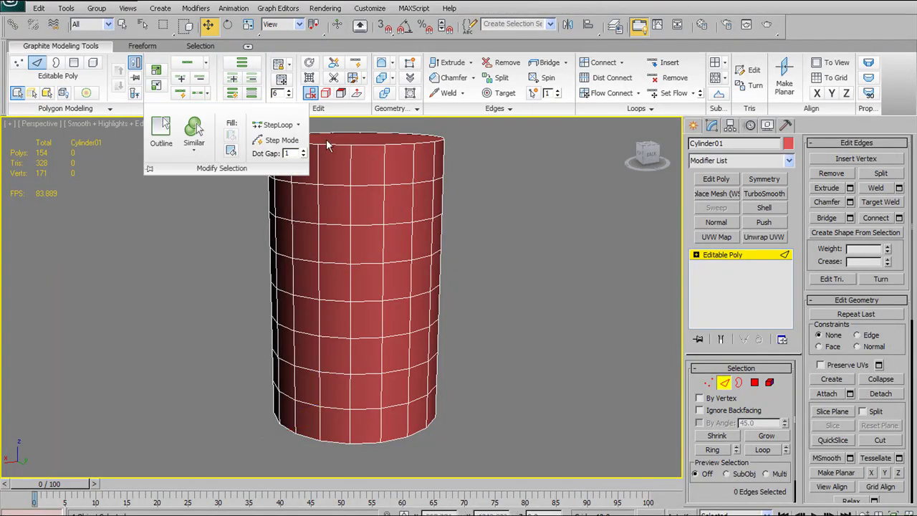
{"action": "left_click", "coordinate": [352, 430]}
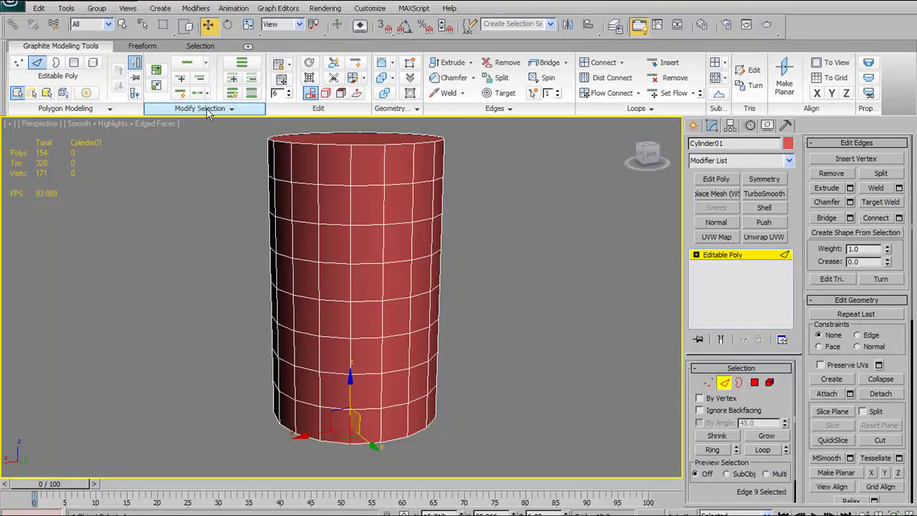
{"action": "left_click", "coordinate": [252, 93]}
{"action": "middle_click_drag", "start_coordinate": [371, 324], "coordinate": [303, 334], "text": "alt"}
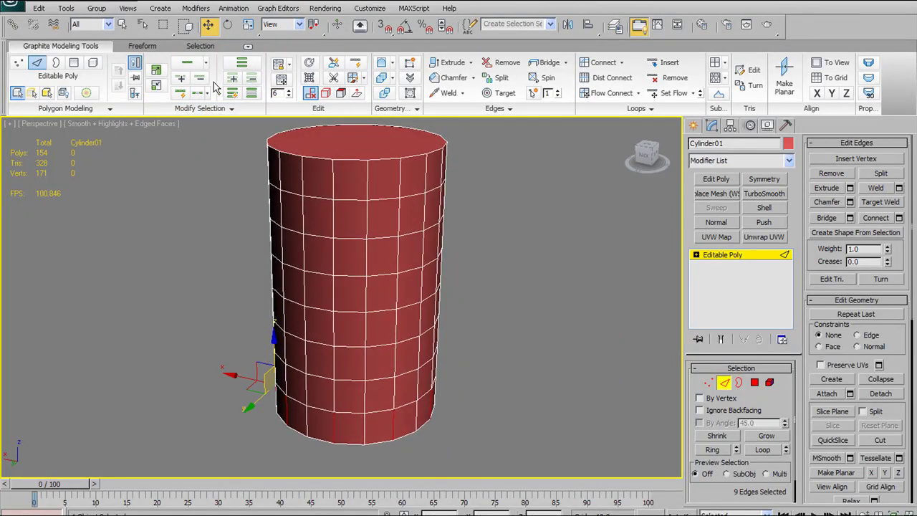
Extend the dotted ring selection to full vertical edge loops and remove those edges from the cylinder
{"action": "left_click", "coordinate": [193, 64]}
{"action": "middle_click_drag", "start_coordinate": [459, 288], "coordinate": [600, 350], "text": "alt"}
{"action": "middle_click_drag", "start_coordinate": [254, 303], "coordinate": [633, 274], "text": "alt"}
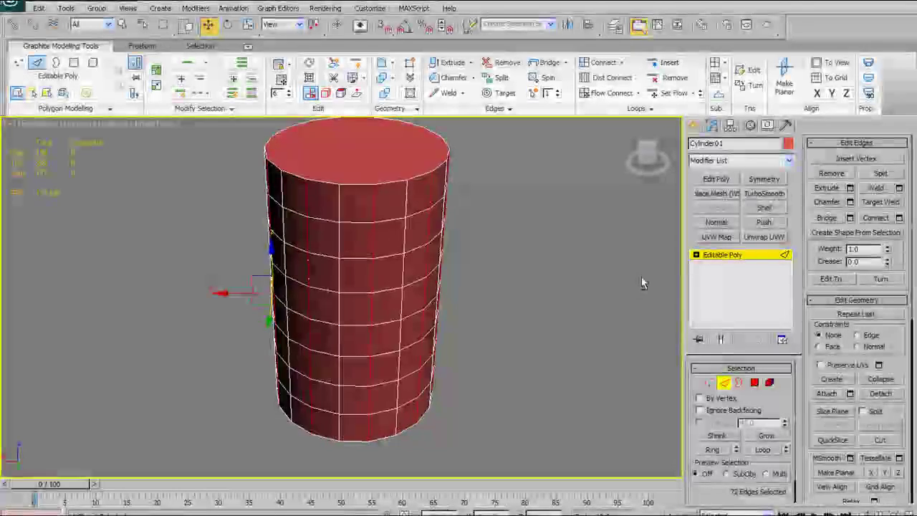
{"action": "left_click", "coordinate": [503, 62]}
{"action": "mouse_move", "coordinate": [463, 228]}
{"action": "middle_mouse_down", "text": "alt"}
{"action": "mouse_move", "coordinate": [461, 261]}
{"action": "mouse_move", "coordinate": [559, 248]}
{"action": "mouse_move", "coordinate": [446, 231]}
{"action": "middle_mouse_up", "text": "alt"}
Undo the removal of the vertical edge loops and clear the edge selection
{"action": "middle_click_drag", "start_coordinate": [543, 219], "coordinate": [500, 208], "text": "alt"}
{"action": "key", "text": "ctrl+shift+e"}
{"action": "left_click", "coordinate": [500, 208]}
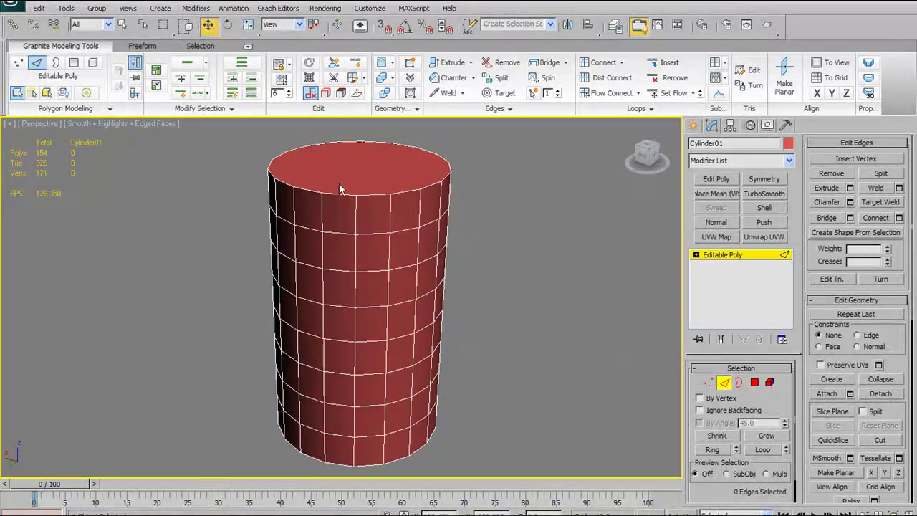
{"action": "middle_click_drag", "start_coordinate": [388, 192], "coordinate": [351, 197]}
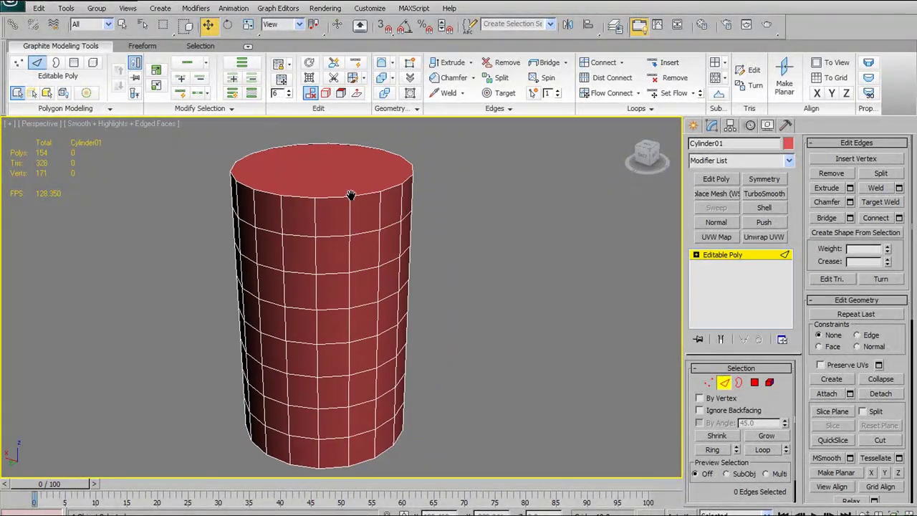
Switch to polygon selection and select a side polygon in the third row from the cylinder's top
{"action": "left_click", "coordinate": [232, 111]}
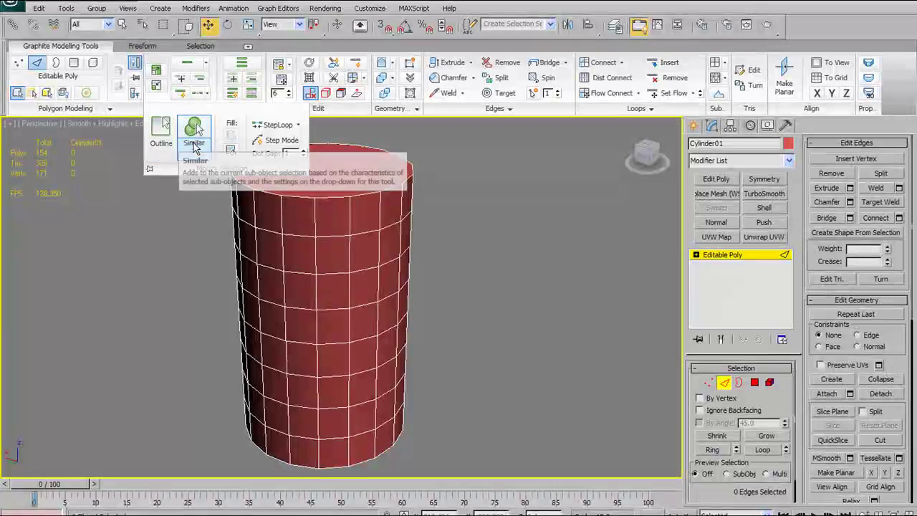
{"action": "left_click", "coordinate": [284, 285]}
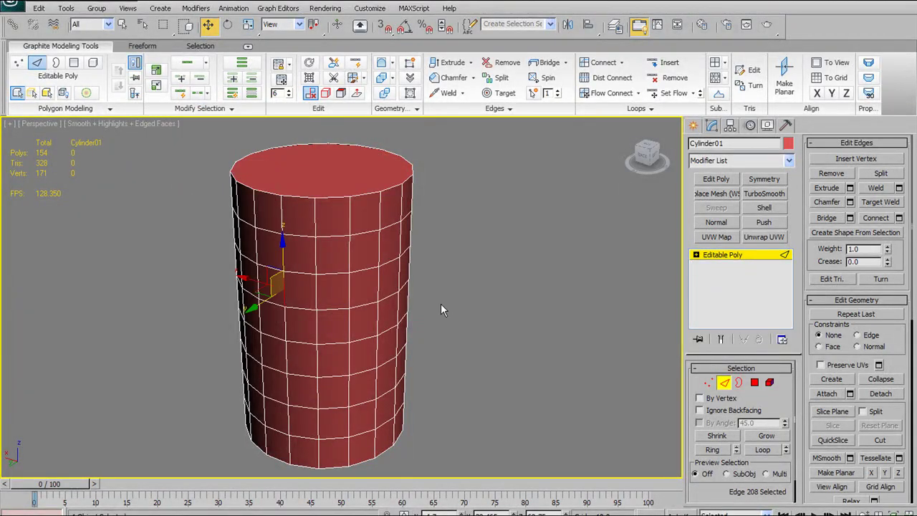
{"action": "left_click", "coordinate": [754, 383]}
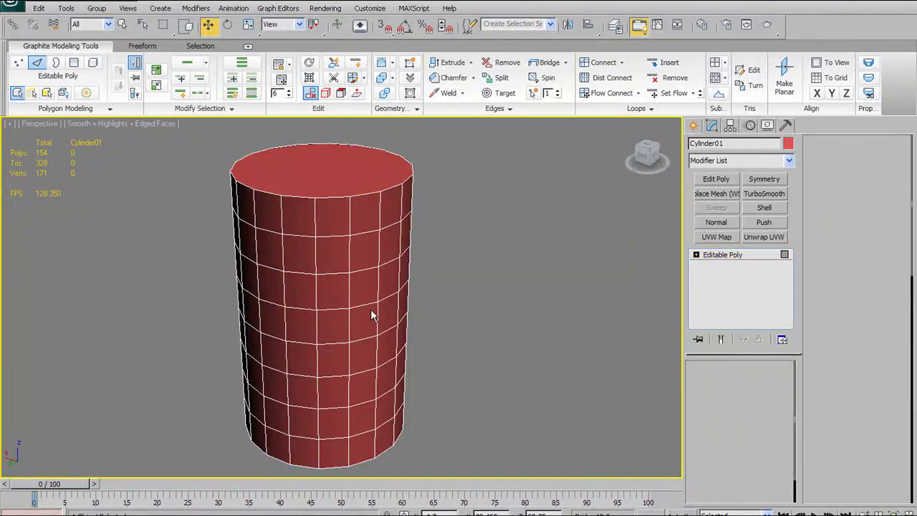
{"action": "left_click", "coordinate": [301, 286]}
{"action": "mouse_move", "coordinate": [444, 311]}
{"action": "middle_mouse_down", "text": "alt"}
{"action": "mouse_move", "coordinate": [438, 301]}
{"action": "mouse_move", "coordinate": [454, 310]}
{"action": "middle_mouse_up", "text": "alt"}
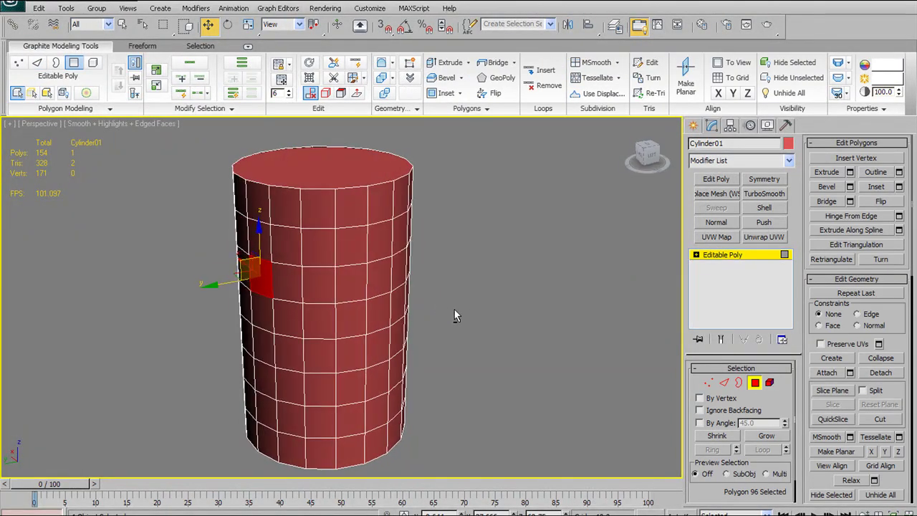
Extend the polygon selection with the Similar tool, inspect it around the cylinder, and clear it
{"action": "left_click", "coordinate": [205, 109]}
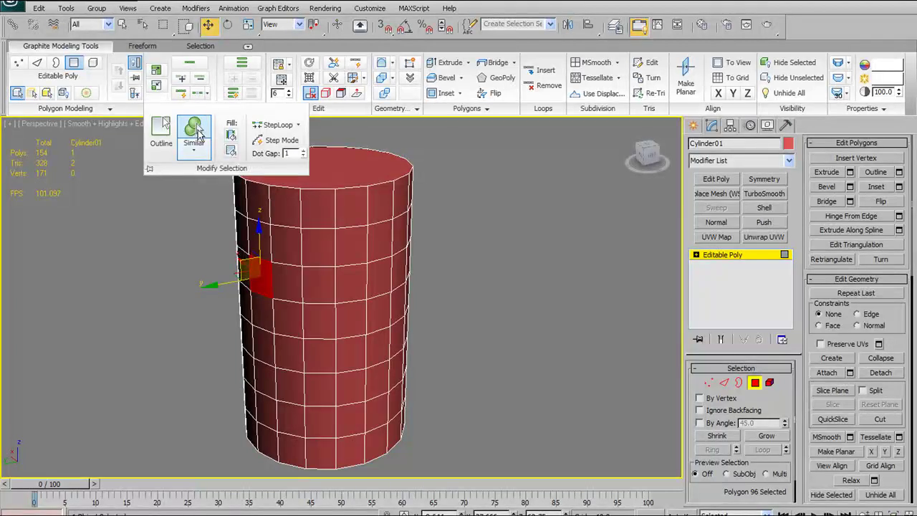
{"action": "middle_click_drag", "start_coordinate": [285, 280], "coordinate": [265, 247], "text": "alt"}
{"action": "left_click", "coordinate": [228, 109]}
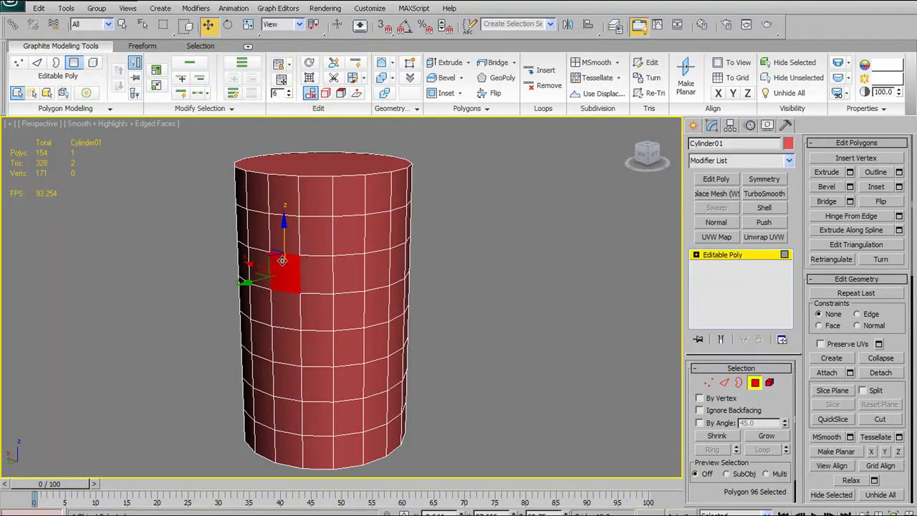
{"action": "mouse_move", "coordinate": [229, 109]}
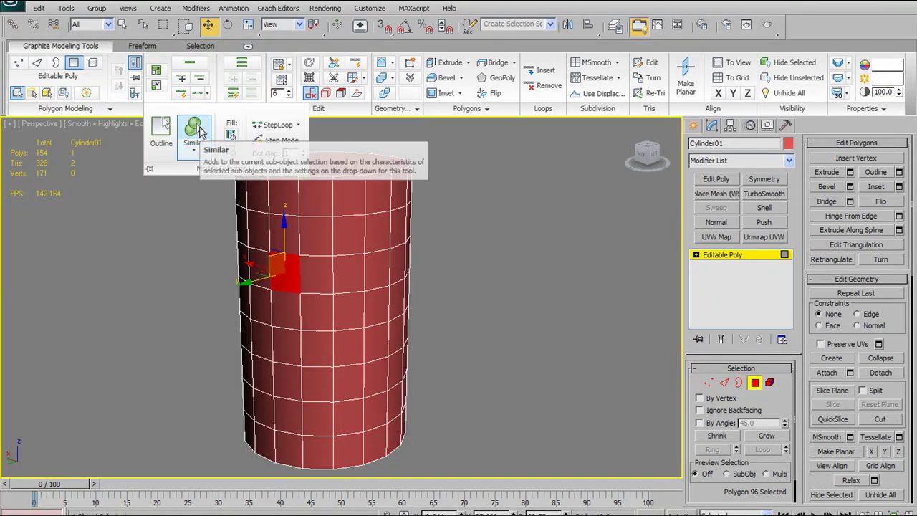
{"action": "left_click", "coordinate": [192, 136]}
{"action": "middle_click_drag", "start_coordinate": [437, 330], "coordinate": [445, 201], "text": "alt"}
{"action": "left_click", "coordinate": [483, 204]}
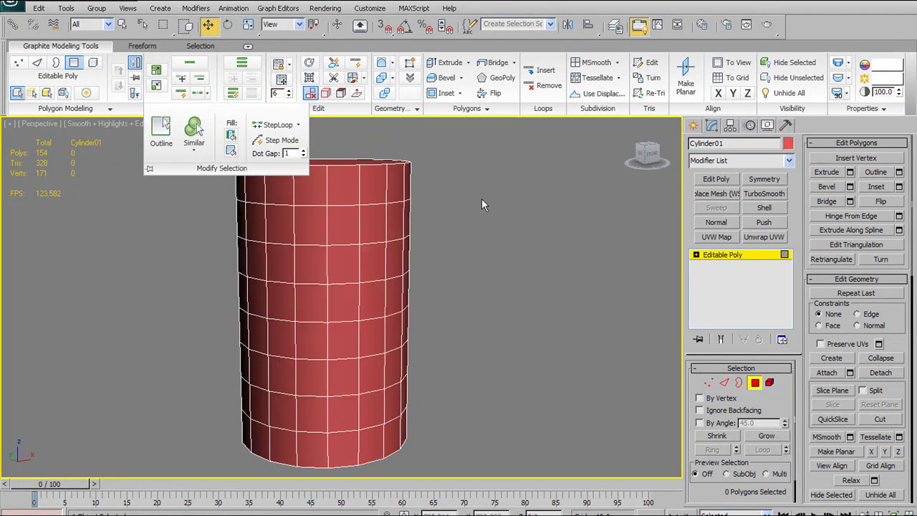
Switch to edge selection and select the four edges around a side polygon in the fourth row from the top
{"action": "left_click", "coordinate": [326, 311]}
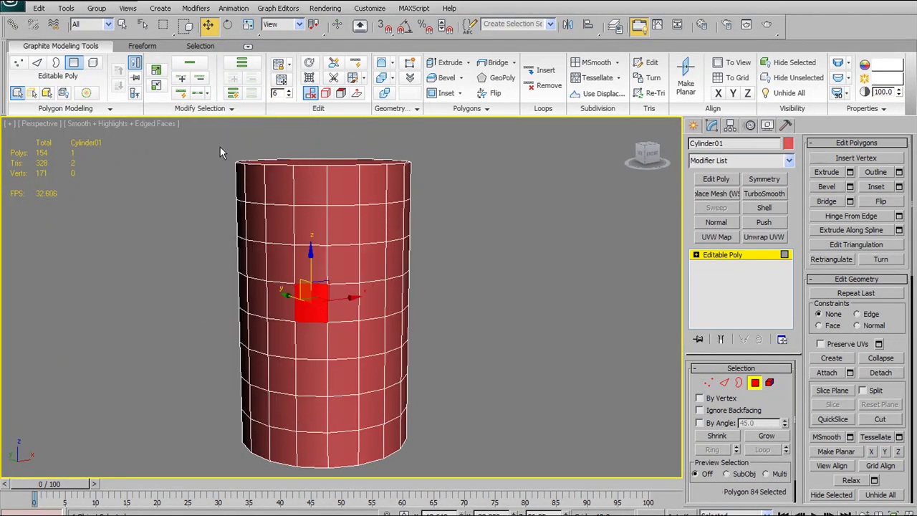
{"action": "left_click", "coordinate": [166, 137]}
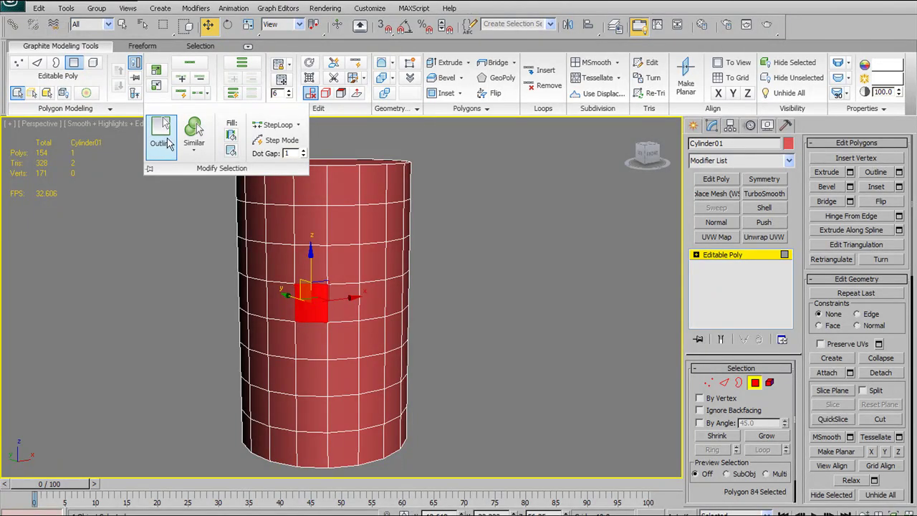
{"action": "left_click", "coordinate": [725, 383]}
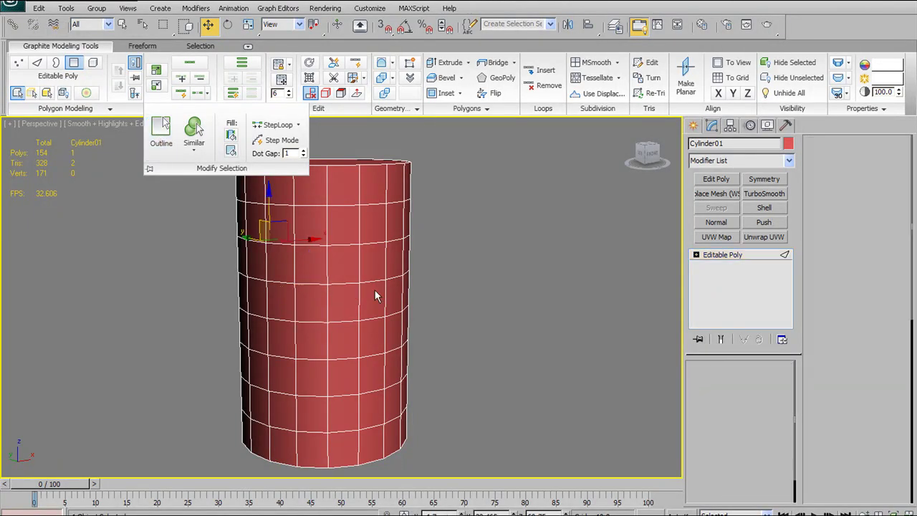
{"action": "left_click", "coordinate": [324, 295]}
{"action": "left_click", "coordinate": [319, 320], "text": "ctrl"}
{"action": "left_click", "coordinate": [296, 307], "text": "ctrl"}
{"action": "left_click", "coordinate": [308, 283], "text": "ctrl"}
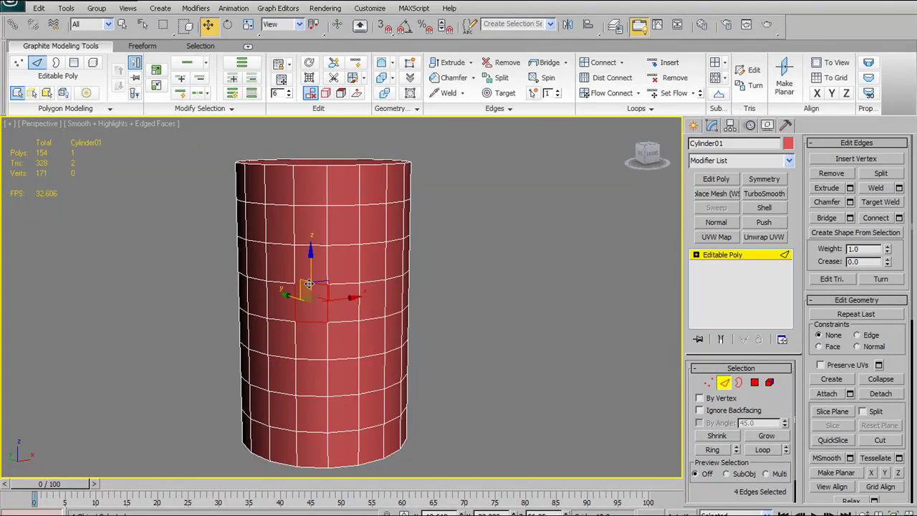
Apply the Outline selection tool to the selected edges and clear the edge selection
{"action": "left_click", "coordinate": [200, 108]}
{"action": "left_click", "coordinate": [162, 131]}
{"action": "mouse_move", "coordinate": [445, 270]}
{"action": "middle_mouse_down", "text": "alt"}
{"action": "mouse_move", "coordinate": [437, 267]}
{"action": "mouse_move", "coordinate": [452, 264]}
{"action": "middle_mouse_up", "text": "alt"}
{"action": "left_click", "coordinate": [161, 133]}
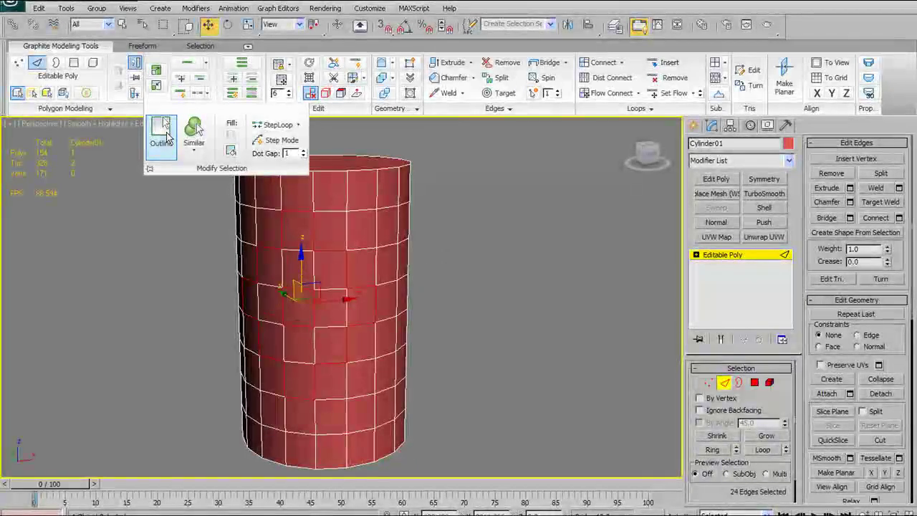
{"action": "left_click", "coordinate": [453, 192]}
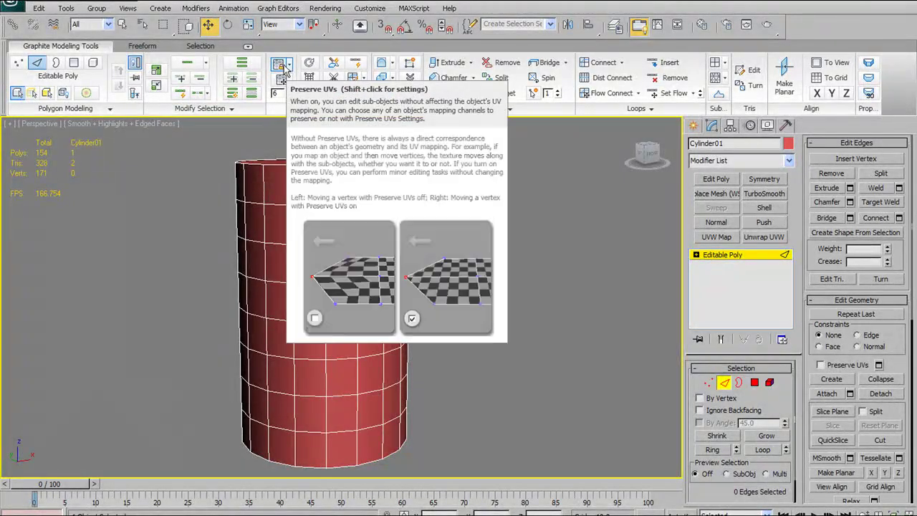
Leave edge selection, try a diagonal QuickSlice across the cylinder in the Front view, and undo it
{"action": "left_click", "coordinate": [45, 64]}
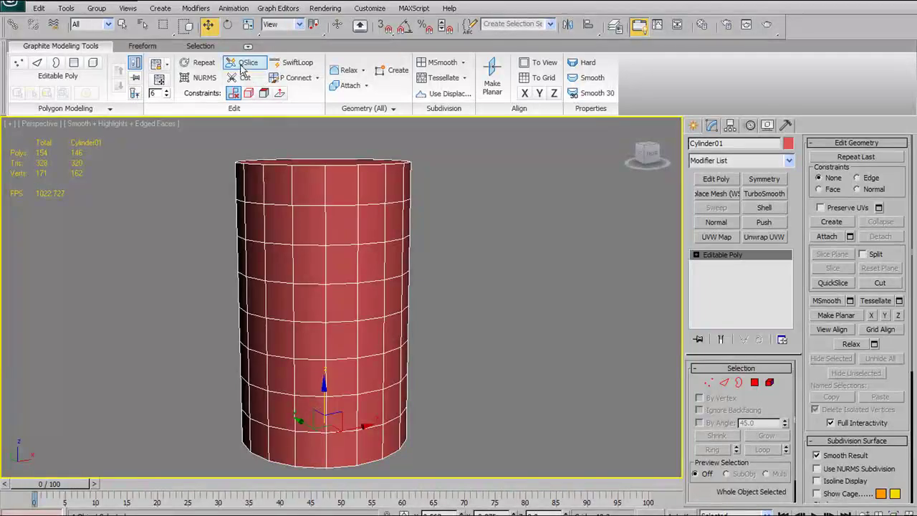
{"action": "left_click", "coordinate": [247, 63]}
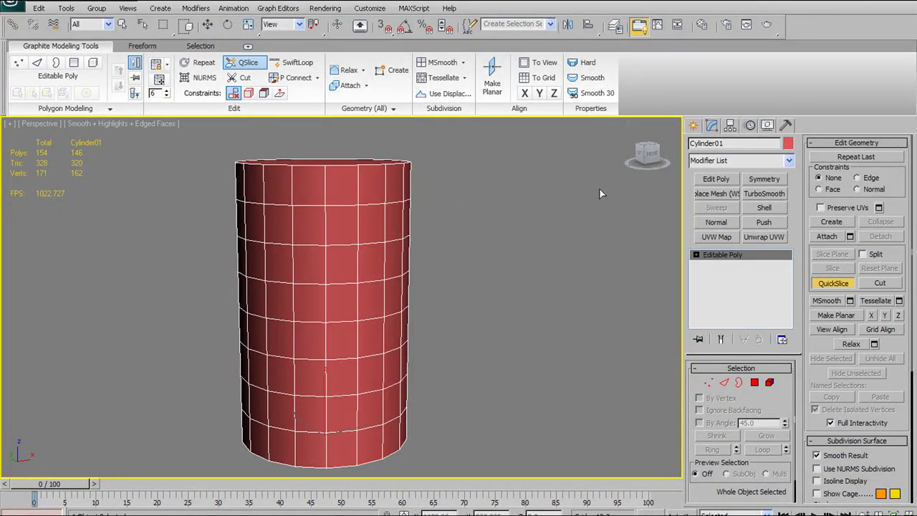
{"action": "middle_click_drag", "start_coordinate": [501, 212], "coordinate": [495, 235]}
{"action": "key", "text": "f"}
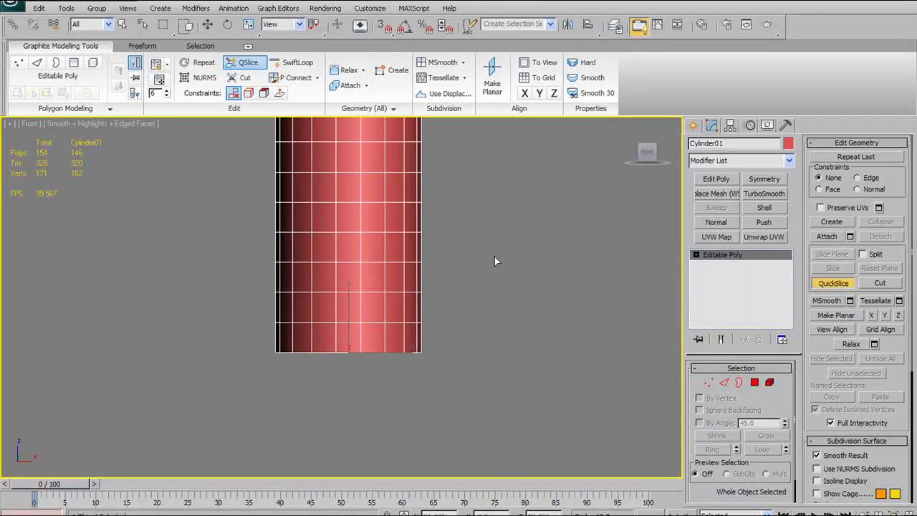
{"action": "left_click", "coordinate": [271, 208]}
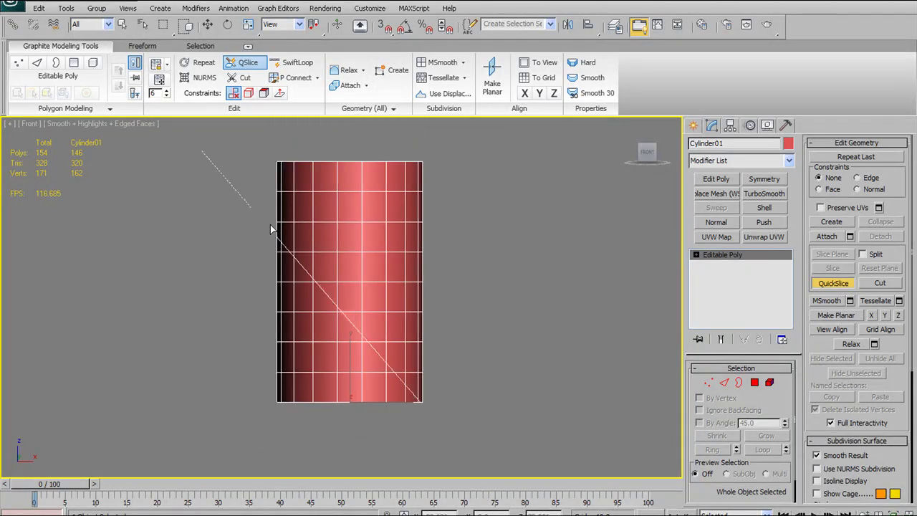
{"action": "left_click", "coordinate": [582, 422]}
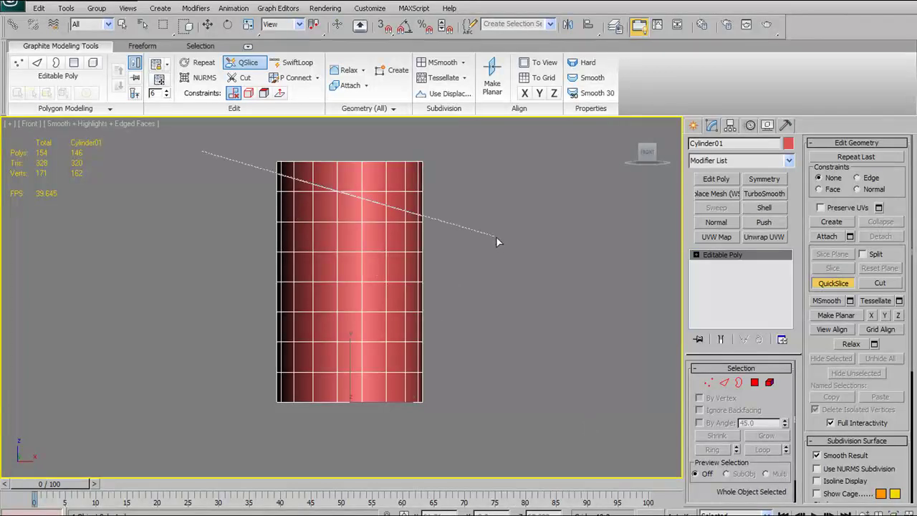
{"action": "left_click", "coordinate": [499, 364]}
{"action": "middle_click_drag", "start_coordinate": [499, 363], "coordinate": [519, 219], "text": "alt"}
{"action": "key", "text": "ctrl+z"}
Try a slightly tilted QuickSlice across the cylinder's upper part in the Front view, and undo it
{"action": "left_click", "coordinate": [231, 228]}
{"action": "left_click", "coordinate": [579, 256]}
{"action": "middle_click_drag", "start_coordinate": [561, 298], "coordinate": [473, 273], "text": "alt"}
{"action": "key", "text": "ctrl+z"}
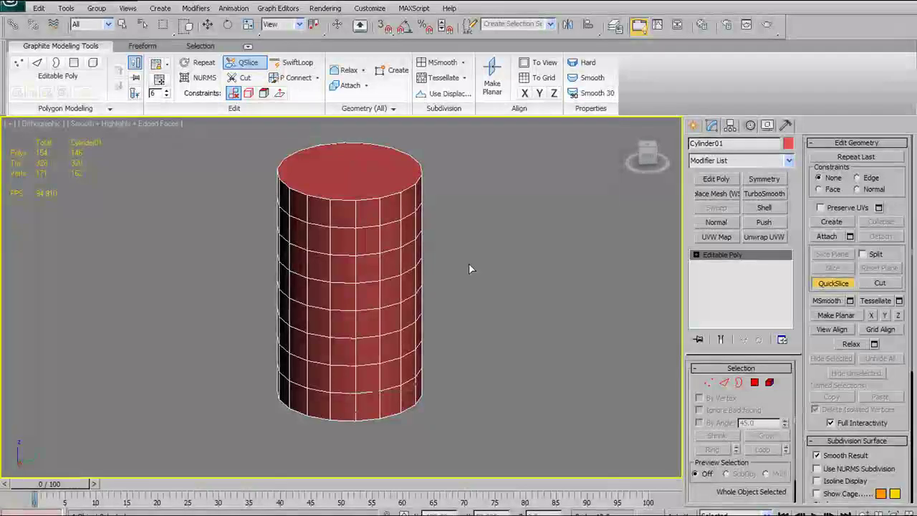
Switch to the Perspective view, try QuickSlices across the cylinder from the side and from below, and undo them
{"action": "key", "text": "p"}
{"action": "scroll", "coordinate": [412, 268], "scroll_direction": "down", "scroll_amount": 2}
{"action": "left_click", "coordinate": [234, 246]}
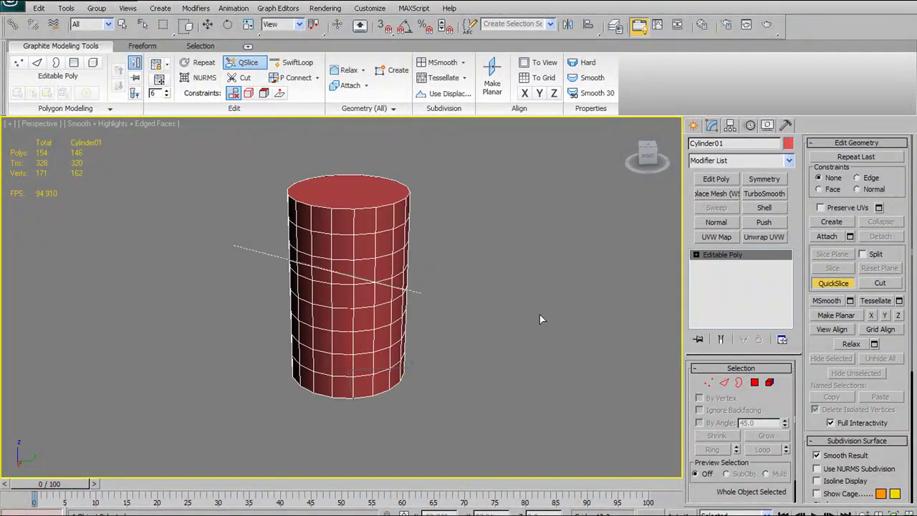
{"action": "left_click", "coordinate": [564, 325]}
{"action": "middle_click_drag", "start_coordinate": [579, 282], "coordinate": [246, 271], "text": "alt"}
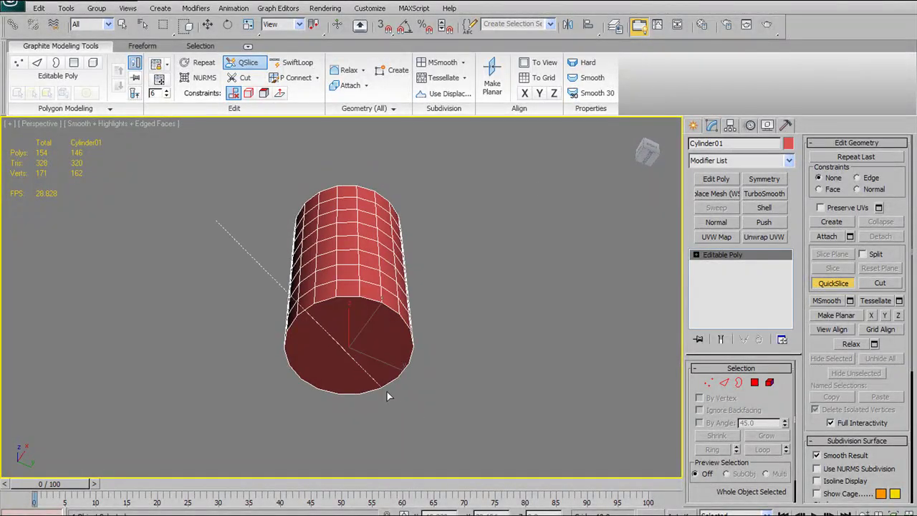
{"action": "left_click", "coordinate": [492, 458]}
{"action": "middle_click_drag", "start_coordinate": [492, 458], "coordinate": [271, 333], "text": "alt"}
{"action": "key", "text": "ctrl+z"}
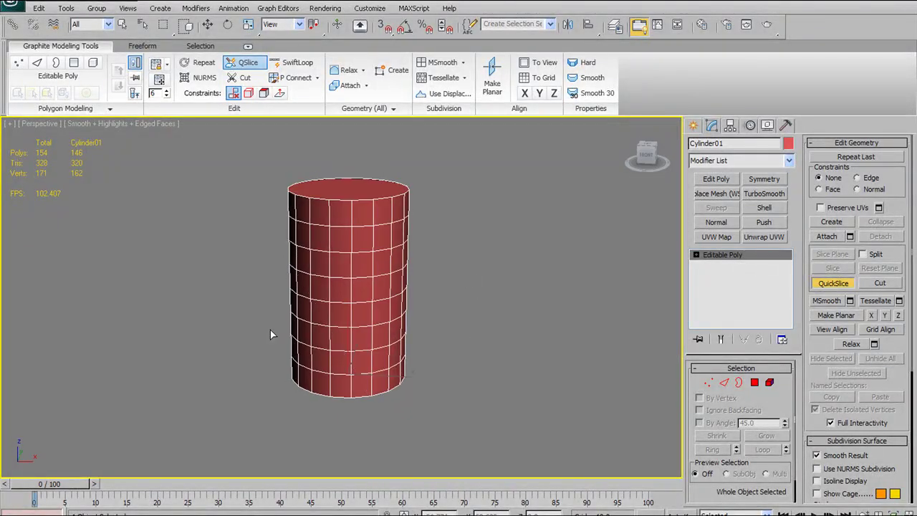
Use the Cut tool to cut a closed freehand outline across the front faces of the cylinder
{"action": "middle_click_drag", "start_coordinate": [522, 261], "coordinate": [429, 259], "text": "alt"}
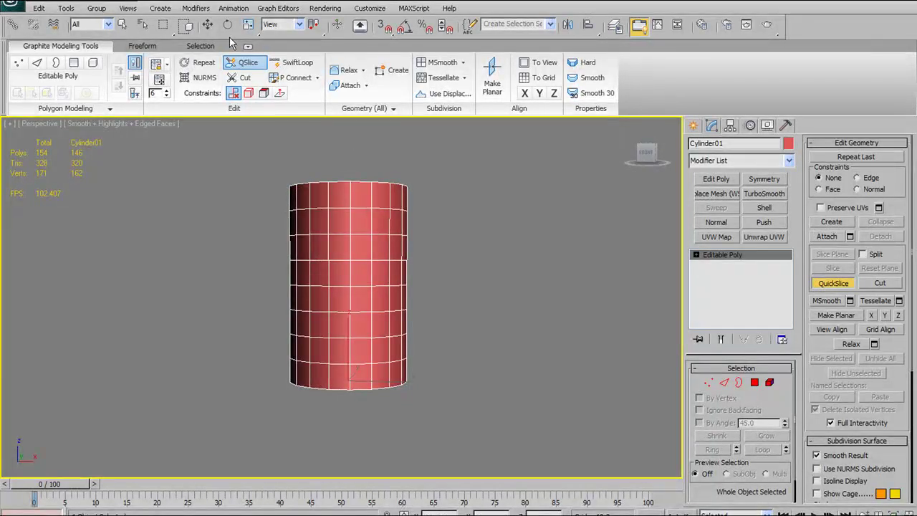
{"action": "middle_click_drag", "start_coordinate": [378, 165], "coordinate": [378, 187]}
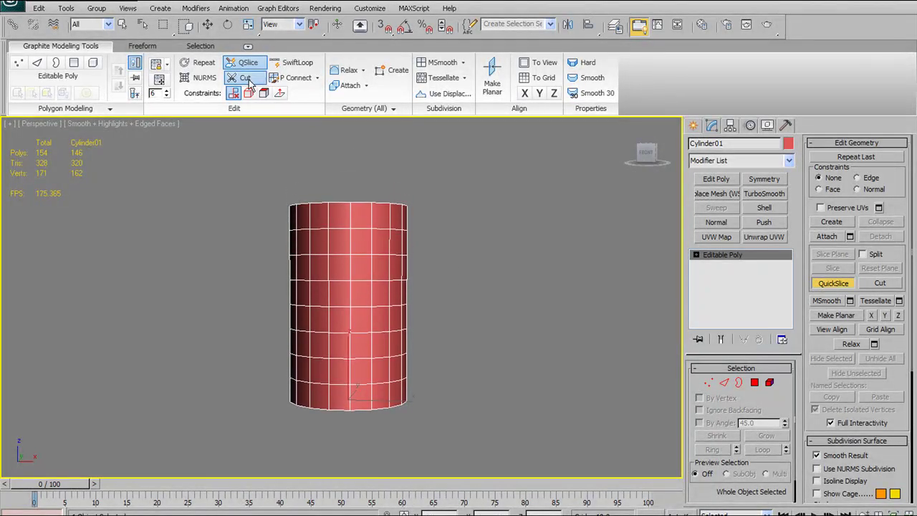
{"action": "left_click", "coordinate": [245, 78]}
{"action": "left_click", "coordinate": [342, 255]}
{"action": "left_click", "coordinate": [334, 287]}
{"action": "left_click", "coordinate": [350, 329]}
{"action": "left_click", "coordinate": [389, 336]}
{"action": "left_click", "coordinate": [401, 289]}
{"action": "left_click", "coordinate": [392, 230]}
{"action": "left_click", "coordinate": [319, 229]}
{"action": "left_click", "coordinate": [343, 254]}
{"action": "right_click", "coordinate": [524, 328]}
Undo the freehand outline cuts and try one short cut across neighbouring side faces
{"action": "key", "text": "ctrl+z"}
{"action": "key", "text": "ctrl+z"}
{"action": "key", "text": "ctrl+z"}
{"action": "key", "text": "ctrl+z"}
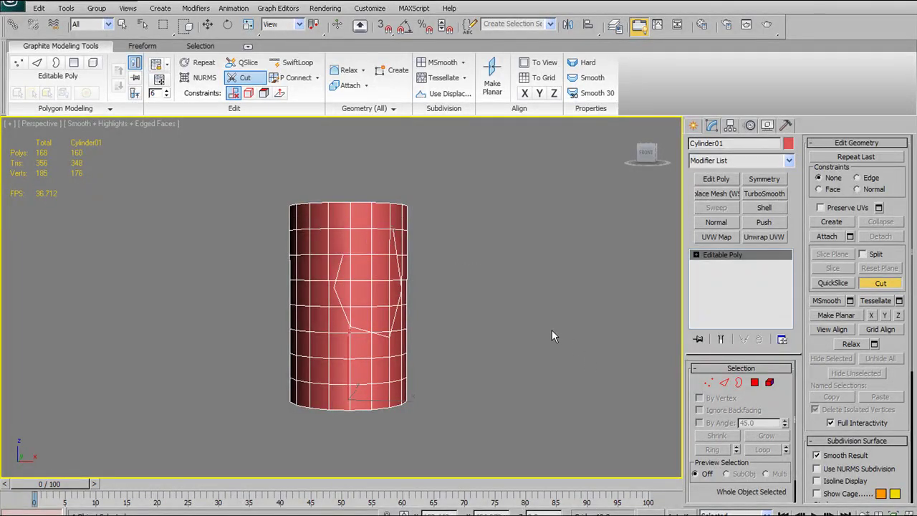
{"action": "key", "text": "ctrl+z"}
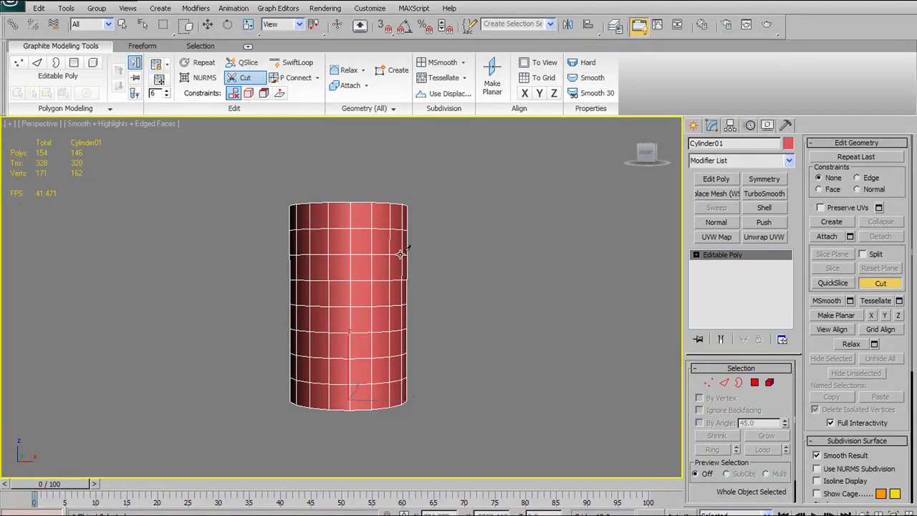
{"action": "middle_click_drag", "start_coordinate": [403, 251], "coordinate": [359, 276], "text": "alt"}
{"action": "left_click", "coordinate": [337, 271]}
{"action": "left_click", "coordinate": [384, 255]}
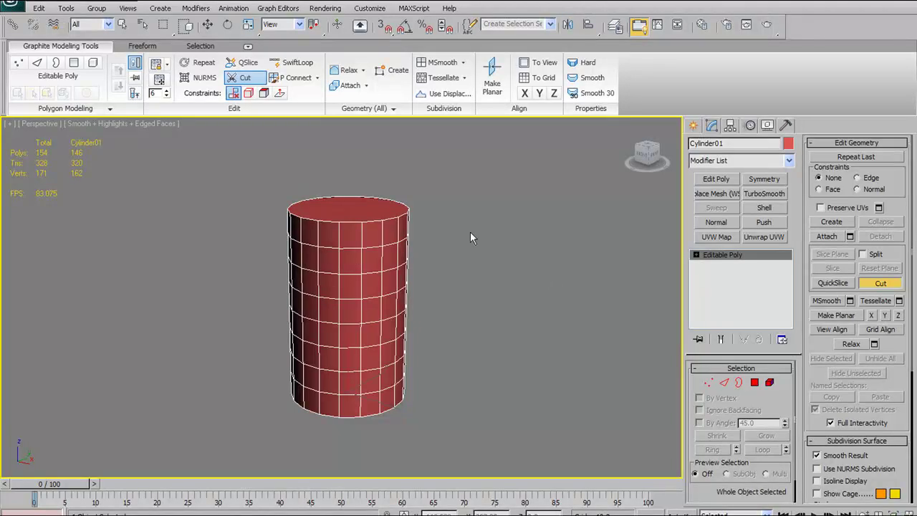
Try SwiftLoop by inserting four horizontal edge loops in the cylinder's upper rows, and undo them
{"action": "left_click", "coordinate": [303, 67]}
{"action": "middle_click_drag", "start_coordinate": [550, 267], "coordinate": [517, 242], "text": "alt"}
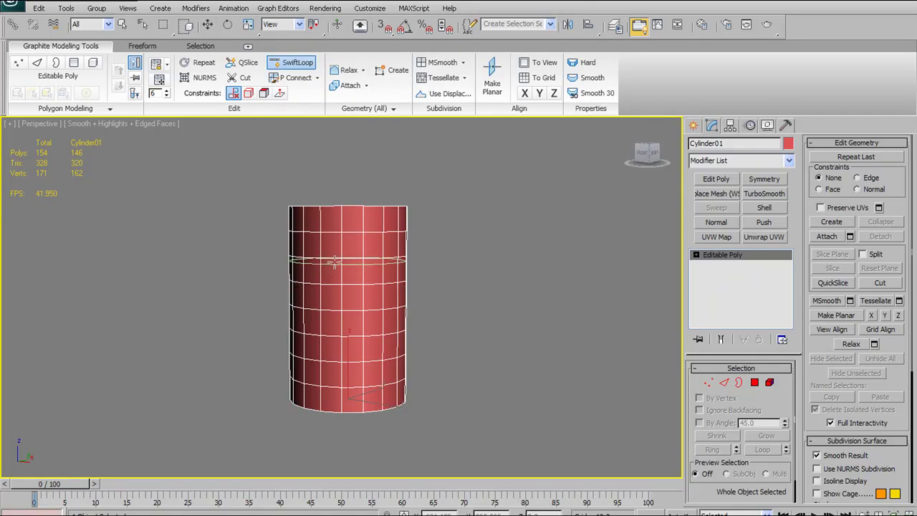
{"action": "left_click", "coordinate": [361, 223]}
{"action": "left_click", "coordinate": [360, 246]}
{"action": "left_click", "coordinate": [359, 271]}
{"action": "left_click", "coordinate": [356, 257]}
{"action": "middle_click_drag", "start_coordinate": [509, 284], "coordinate": [343, 407], "text": "alt"}
{"action": "key", "text": "ctrl+z"}
{"action": "key", "text": "ctrl+z"}
{"action": "key", "text": "ctrl+z"}
{"action": "key", "text": "ctrl+z"}
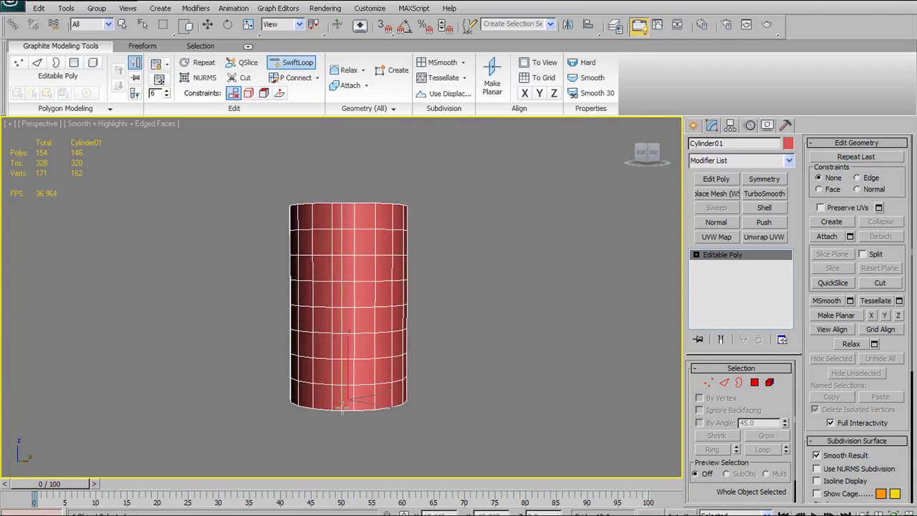
Try four more SwiftLoop edge loops in the cylinder's lower rows, and undo them
{"action": "left_click", "coordinate": [349, 387]}
{"action": "left_click", "coordinate": [356, 373]}
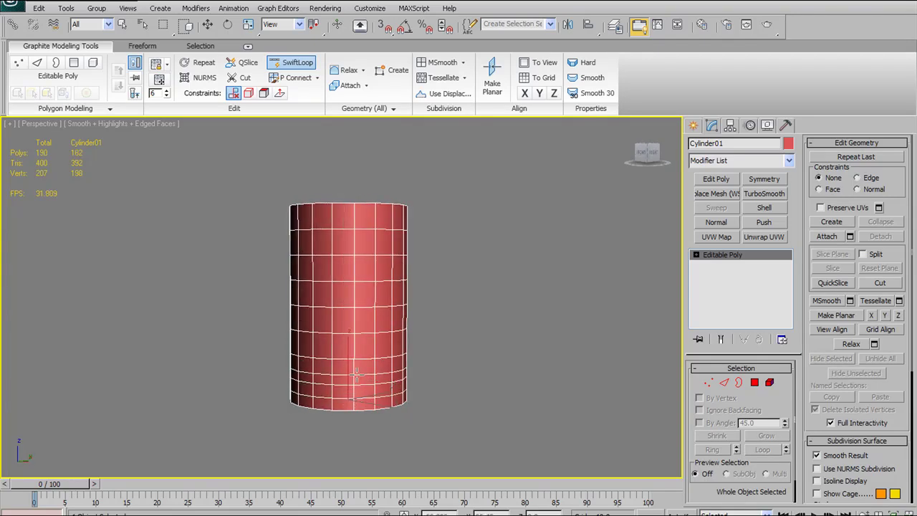
{"action": "left_click", "coordinate": [383, 339]}
{"action": "left_click", "coordinate": [365, 347]}
{"action": "middle_click_drag", "start_coordinate": [395, 363], "coordinate": [287, 380], "text": "alt"}
{"action": "key", "text": "ctrl+z"}
{"action": "key", "text": "ctrl+z"}
{"action": "key", "text": "ctrl+z"}
{"action": "key", "text": "ctrl+z"}
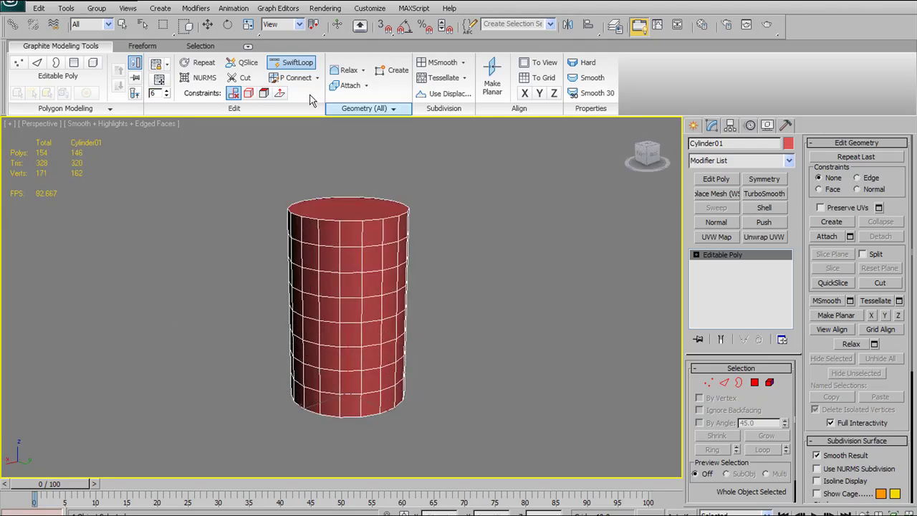
Activate Paint Connect, try painting a horizontal connection across the second row of side faces, and undo it
{"action": "key", "text": "shift+z"}
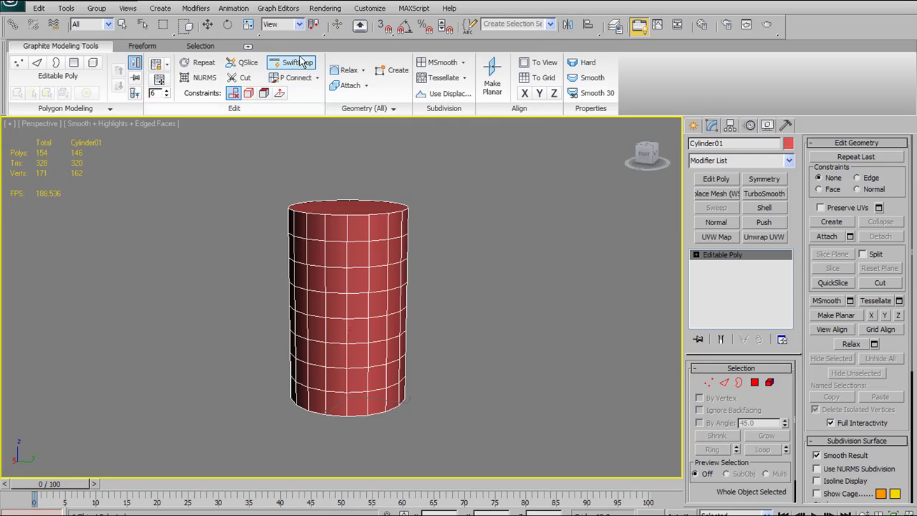
{"action": "left_click", "coordinate": [292, 79]}
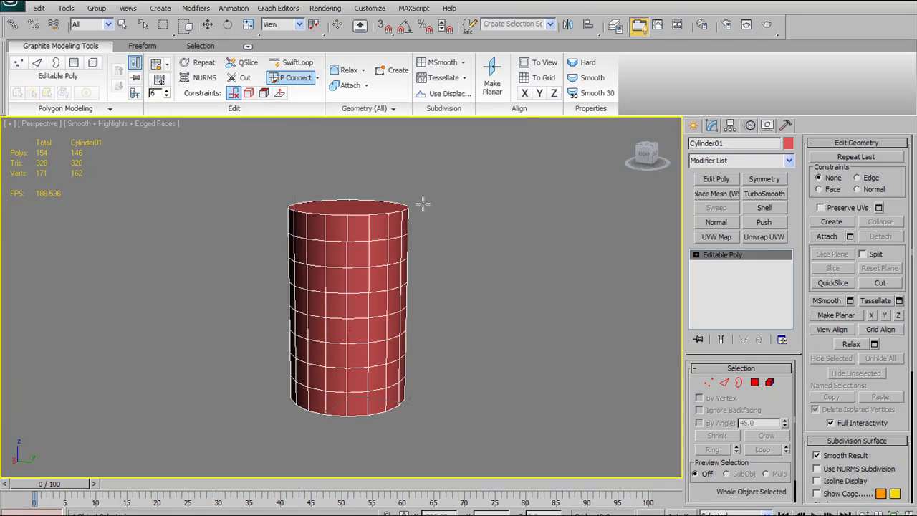
{"action": "middle_click_drag", "start_coordinate": [421, 205], "coordinate": [403, 180]}
{"action": "middle_click_drag", "start_coordinate": [366, 269], "coordinate": [358, 197], "text": "alt"}
{"action": "scroll", "coordinate": [370, 244], "scroll_direction": "up", "scroll_amount": 3}
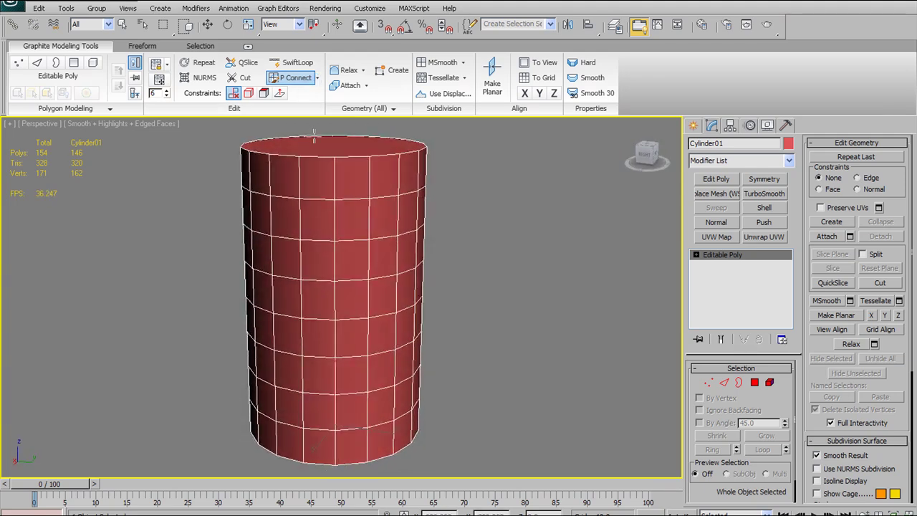
{"action": "left_click", "coordinate": [299, 80]}
{"action": "middle_click_drag", "start_coordinate": [314, 226], "coordinate": [331, 220], "text": "alt"}
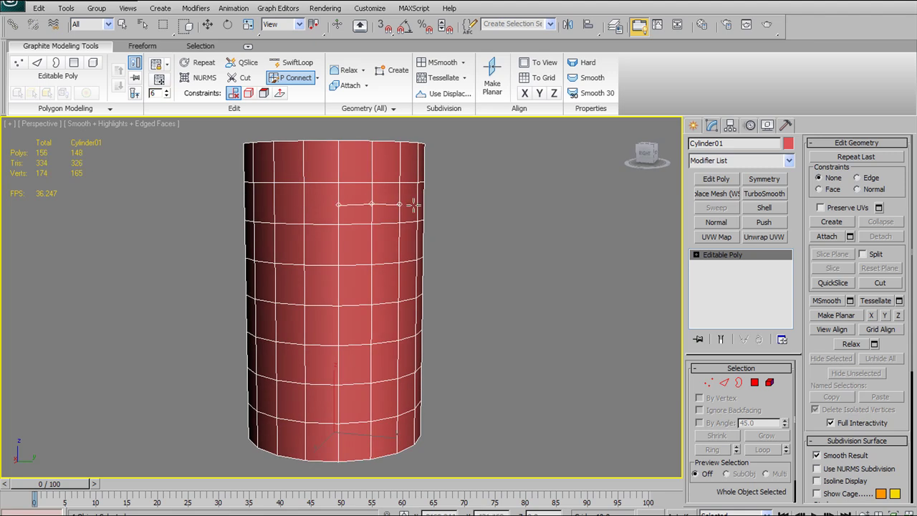
{"action": "middle_click_drag", "start_coordinate": [474, 227], "coordinate": [408, 234], "text": "alt"}
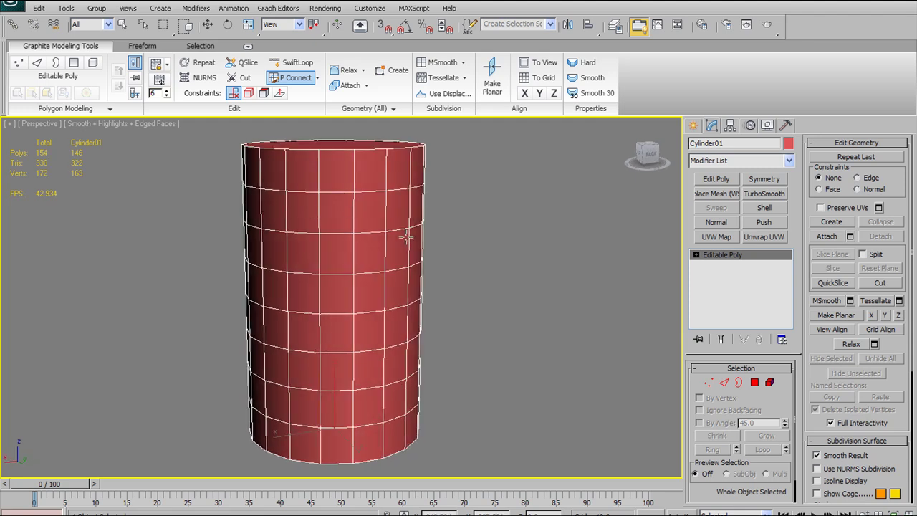
Try painting a longer connection around the second row of the cylinder's side, and undo it
{"action": "middle_click_drag", "start_coordinate": [347, 231], "coordinate": [399, 232], "text": "alt"}
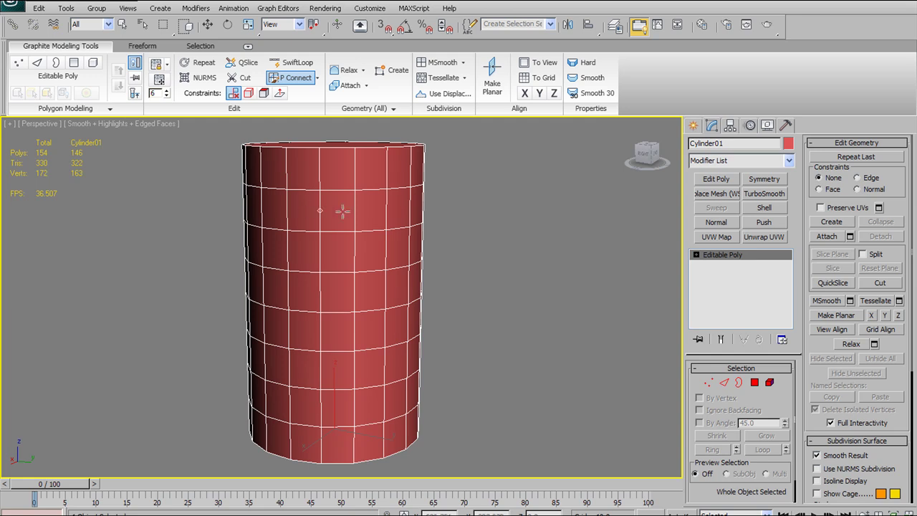
{"action": "left_click", "coordinate": [422, 202]}
{"action": "middle_click_drag", "start_coordinate": [456, 210], "coordinate": [378, 214], "text": "alt"}
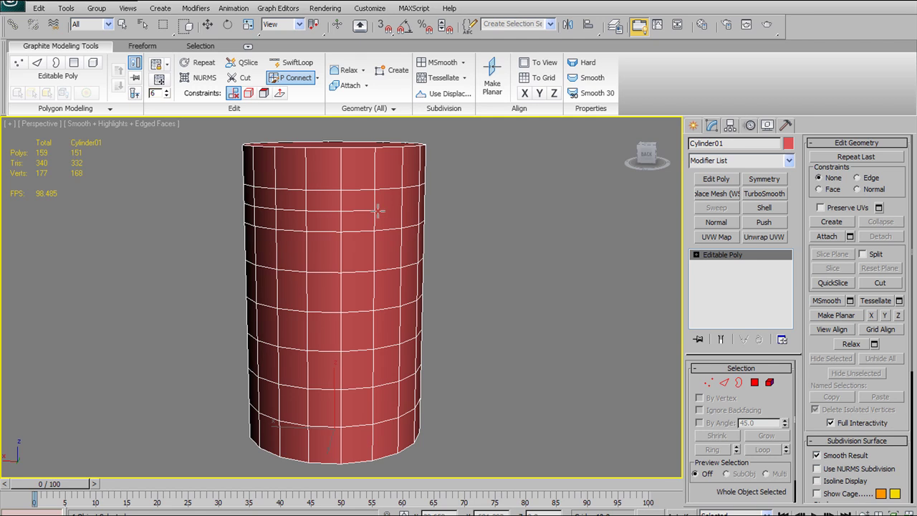
{"action": "right_click", "coordinate": [348, 250]}
{"action": "middle_click_drag", "start_coordinate": [347, 250], "coordinate": [381, 232], "text": "alt"}
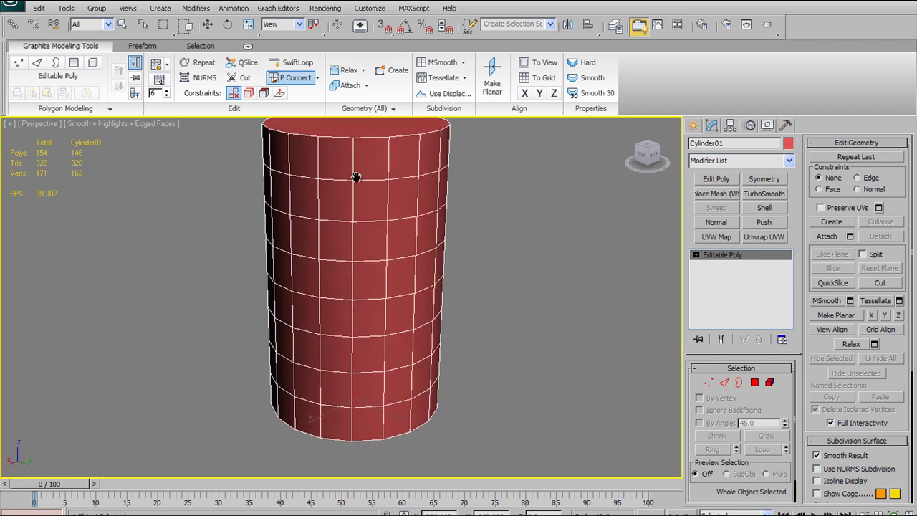
Paint a connection down through the top four rows of one face column and turn it sideways along the fifth row
{"action": "middle_click_drag", "start_coordinate": [354, 179], "coordinate": [347, 157], "text": "alt"}
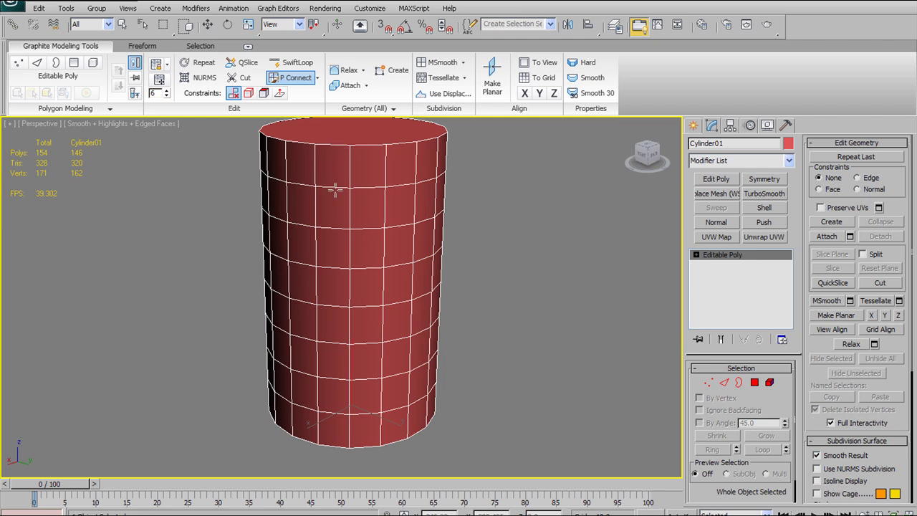
{"action": "left_click", "coordinate": [332, 145]}
{"action": "left_click", "coordinate": [332, 187]}
{"action": "left_click", "coordinate": [332, 228]}
{"action": "left_click", "coordinate": [329, 307]}
{"action": "left_click", "coordinate": [461, 318]}
{"action": "middle_click_drag", "start_coordinate": [461, 317], "coordinate": [484, 310], "text": "alt"}
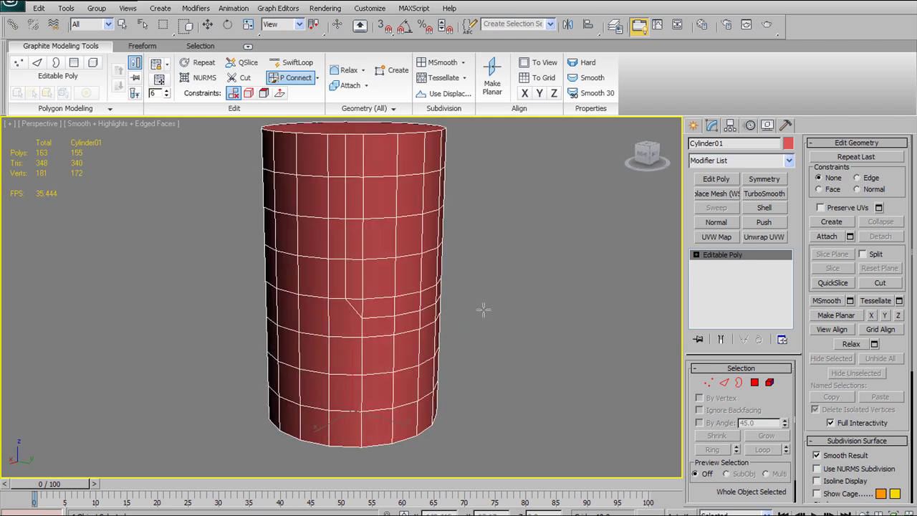
Undo the connection painted down the face column and along the fifth row
{"action": "key", "text": "ctrl+z"}
{"action": "key", "text": "ctrl+z"}
{"action": "key", "text": "ctrl+z"}
{"action": "key", "text": "ctrl+z"}
{"action": "key", "text": "ctrl+z"}
{"action": "key", "text": "ctrl+z"}
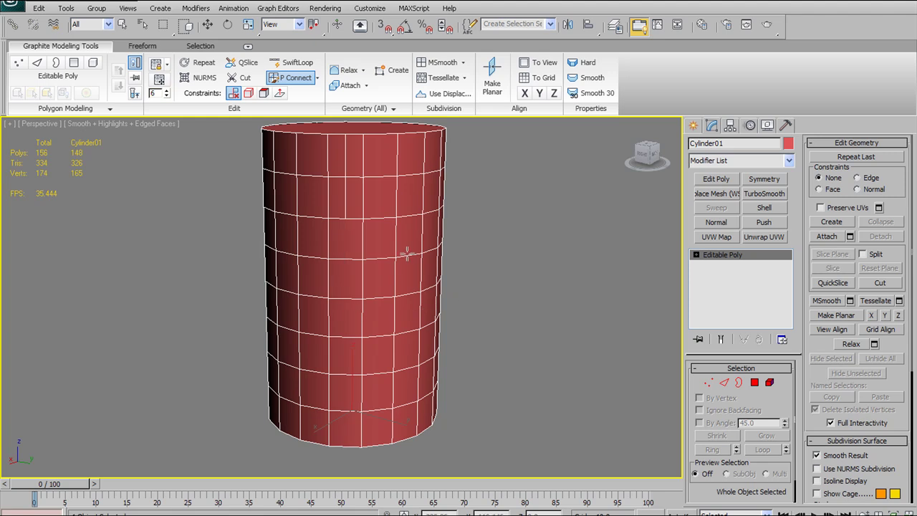
{"action": "key", "text": "ctrl+z"}
Try painting a freehand connection across the vertical edges of the top row, and undo it
{"action": "middle_click_drag", "start_coordinate": [389, 191], "coordinate": [362, 210]}
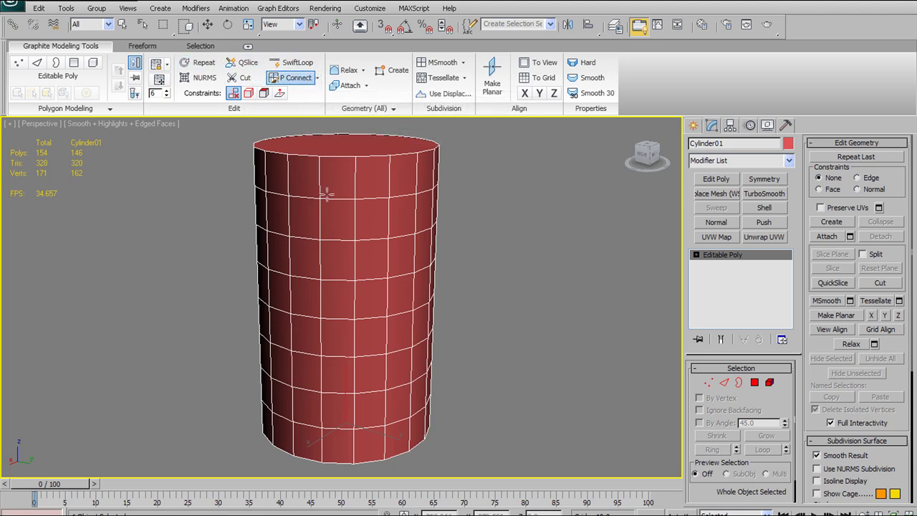
{"action": "middle_click_drag", "start_coordinate": [341, 181], "coordinate": [335, 187]}
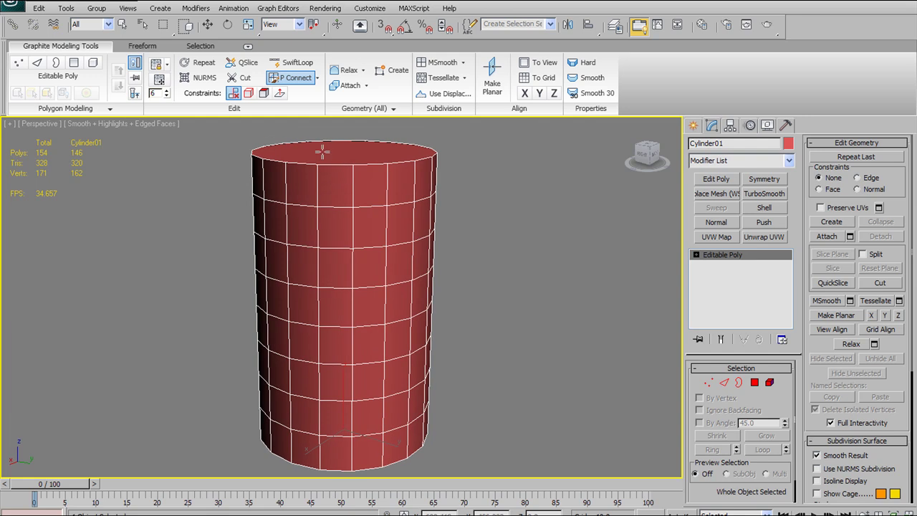
{"action": "left_click", "coordinate": [318, 181]}
{"action": "left_click", "coordinate": [353, 188]}
{"action": "left_click", "coordinate": [387, 194]}
{"action": "key", "text": "ctrl+z"}
Paint a connection through the midpoints of five neighbouring vertical edges in the top row
{"action": "left_click", "coordinate": [318, 186]}
{"action": "left_click", "coordinate": [354, 186]}
{"action": "left_click", "coordinate": [387, 185]}
{"action": "left_click", "coordinate": [415, 180]}
{"action": "left_click", "coordinate": [435, 174]}
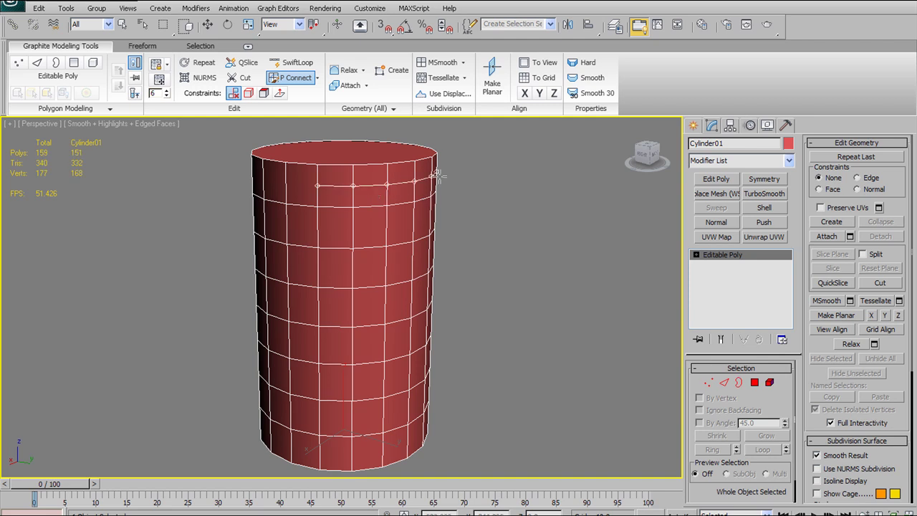
{"action": "middle_click_drag", "start_coordinate": [542, 212], "coordinate": [326, 218], "text": "alt"}
Try connecting vertices diagonally across a top-row polygon with Paint Connect, and undo the connection
{"action": "left_click", "coordinate": [309, 213]}
{"action": "left_click", "coordinate": [343, 173]}
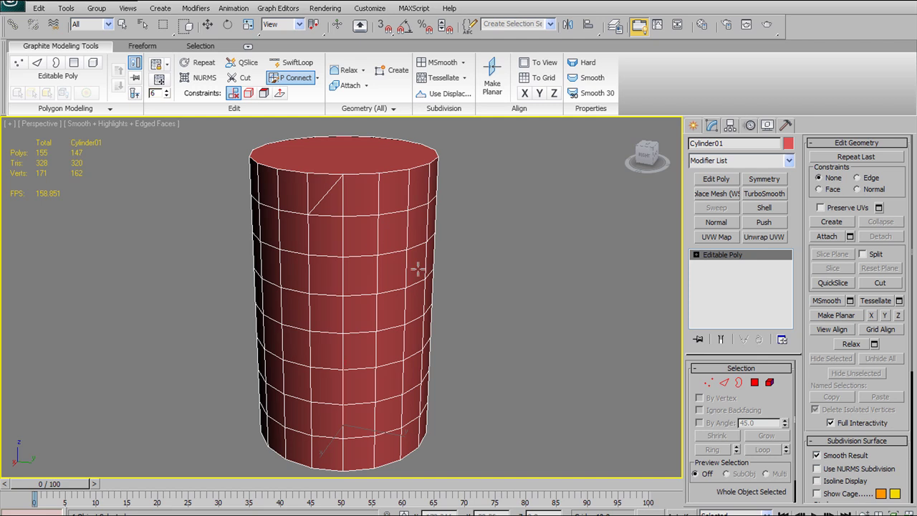
{"action": "left_click", "coordinate": [343, 216]}
{"action": "key", "text": "ctrl+z"}
{"action": "key", "text": "ctrl+z"}
Try removing edges from the cylinder's mesh, and undo the removals
{"action": "key", "text": "ctrl+y"}
{"action": "key", "text": "ctrl+BackSpace"}
{"action": "key", "text": "ctrl+z"}
{"action": "key", "text": "ctrl+BackSpace"}
{"action": "key", "text": "ctrl+BackSpace"}
{"action": "key", "text": "ctrl+BackSpace"}
{"action": "key", "text": "ctrl+BackSpace"}
{"action": "key", "text": "ctrl+z"}
{"action": "key", "text": "ctrl+z"}
{"action": "key", "text": "ctrl+z"}
{"action": "key", "text": "ctrl+z"}
Try Paint Connect strokes down the cylinder's side and across its upper part, and undo them
{"action": "left_click_drag", "start_coordinate": [325, 292], "coordinate": [333, 405]}
{"action": "left_click_drag", "start_coordinate": [351, 233], "coordinate": [456, 228]}
{"action": "key", "text": "ctrl+z"}
{"action": "middle_click_drag", "start_coordinate": [402, 223], "coordinate": [355, 247], "text": "alt"}
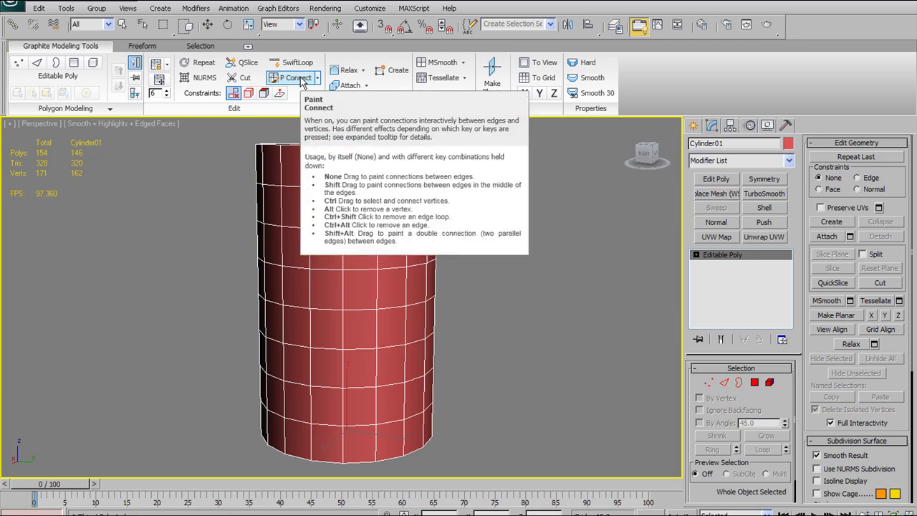
Set the editing constraint to Edge and switch to vertex selection
{"action": "mouse_move", "coordinate": [308, 205]}
{"action": "middle_mouse_down", "text": "alt"}
{"action": "mouse_move", "coordinate": [299, 215]}
{"action": "mouse_move", "coordinate": [368, 213]}
{"action": "mouse_move", "coordinate": [353, 224]}
{"action": "mouse_move", "coordinate": [343, 208]}
{"action": "middle_mouse_up", "text": "alt"}
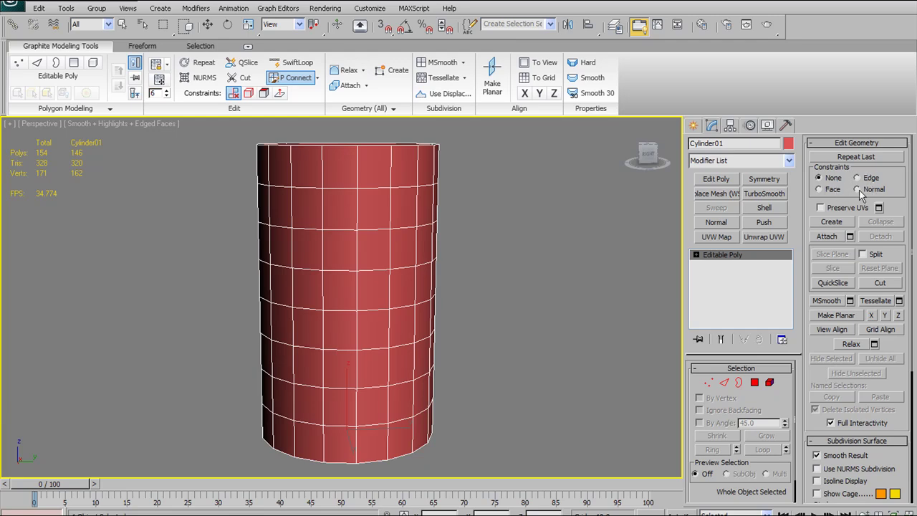
{"action": "left_click", "coordinate": [709, 382]}
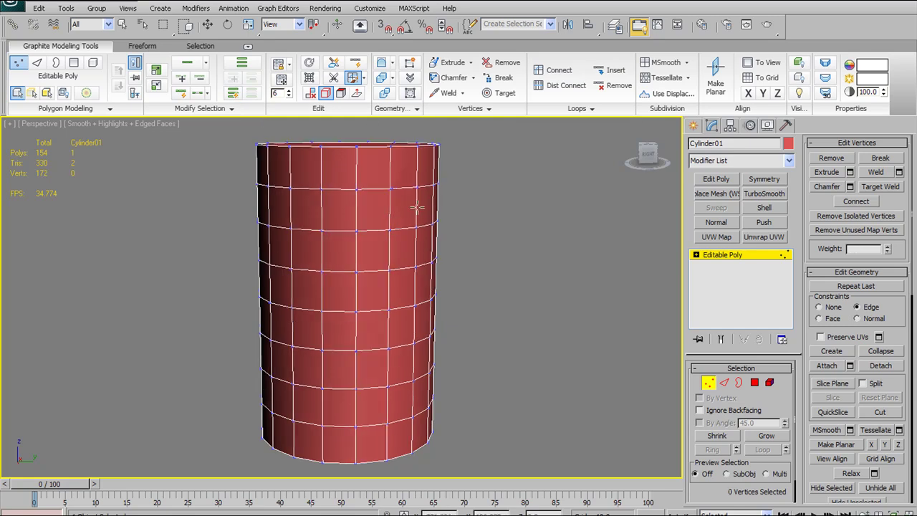
{"action": "middle_click_drag", "start_coordinate": [391, 188], "coordinate": [378, 231], "text": "alt"}
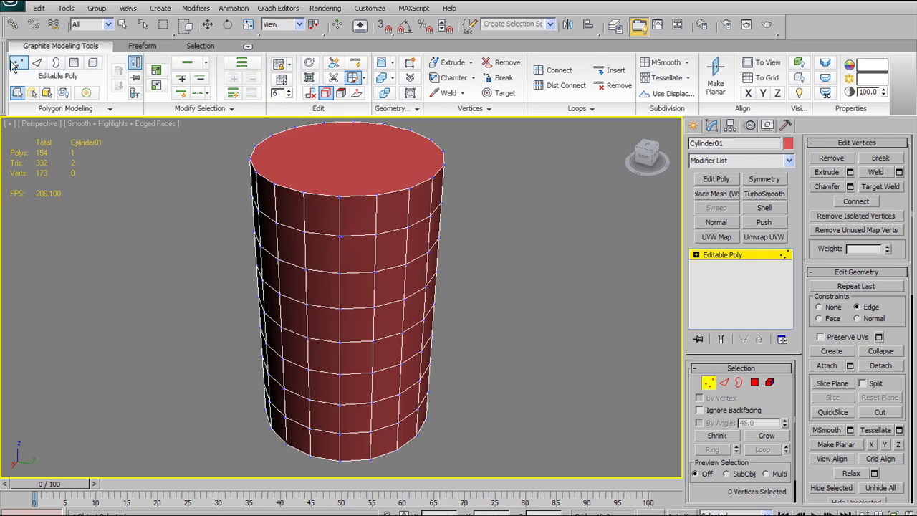
Leave vertex selection and reactivate Paint Connect on the cylinder
{"action": "left_click", "coordinate": [13, 65]}
{"action": "mouse_move", "coordinate": [440, 175]}
{"action": "middle_mouse_down", "text": "alt"}
{"action": "mouse_move", "coordinate": [449, 197]}
{"action": "mouse_move", "coordinate": [435, 178]}
{"action": "middle_mouse_up", "text": "alt"}
{"action": "key", "text": "w"}
{"action": "middle_click_drag", "start_coordinate": [429, 268], "coordinate": [327, 117], "text": "alt"}
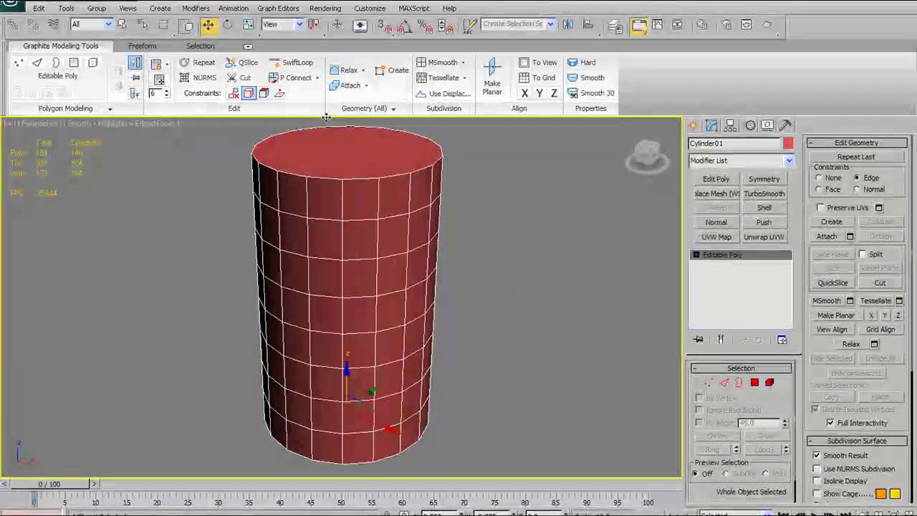
{"action": "left_click", "coordinate": [292, 77]}
{"action": "middle_click_drag", "start_coordinate": [435, 286], "coordinate": [410, 271], "text": "alt"}
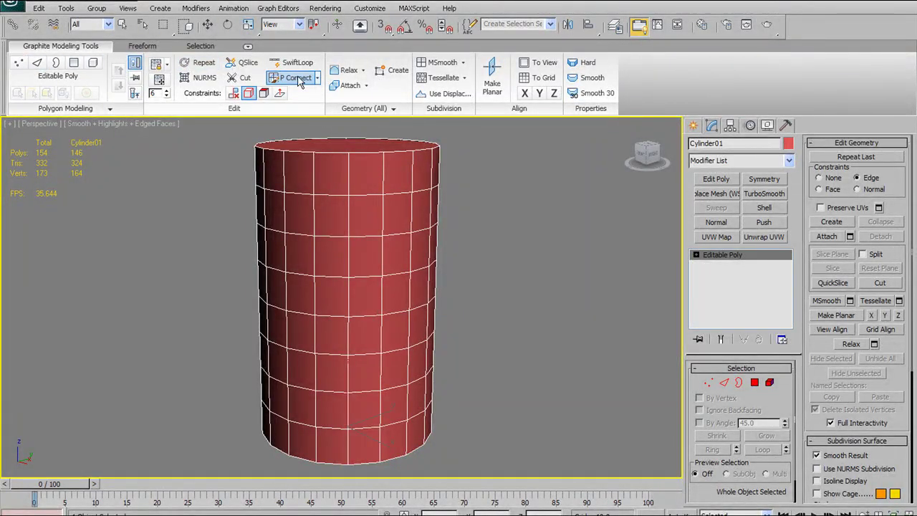
Enter vertex selection with the Move tool and slide a vertex one row below the top rim along its horizontal edge
{"action": "key", "text": "w"}
{"action": "middle_click_drag", "start_coordinate": [414, 236], "coordinate": [478, 264], "text": "alt"}
{"action": "left_click", "coordinate": [709, 383]}
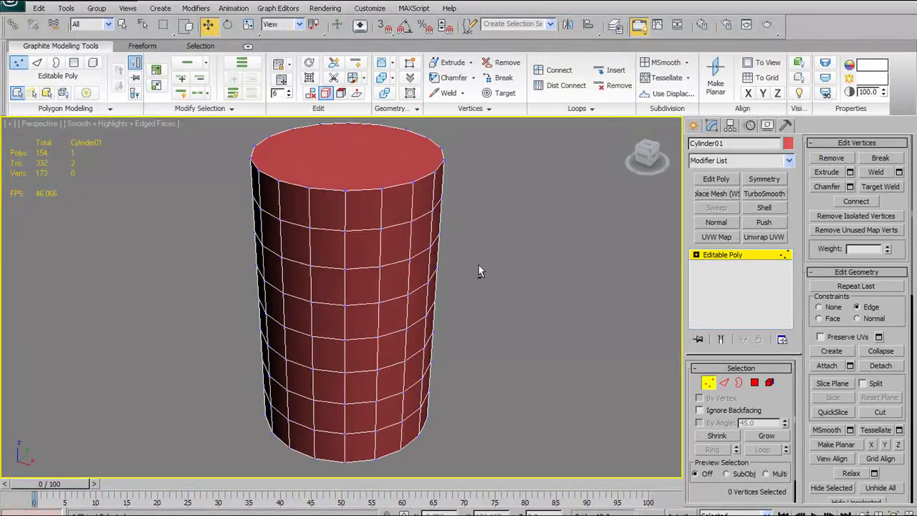
{"action": "left_click", "coordinate": [346, 232]}
{"action": "middle_click_drag", "start_coordinate": [346, 232], "coordinate": [405, 242], "text": "alt"}
{"action": "mouse_move", "coordinate": [354, 228]}
{"action": "left_mouse_down"}
{"action": "mouse_move", "coordinate": [321, 222]}
{"action": "mouse_move", "coordinate": [348, 229]}
{"action": "left_mouse_up"}
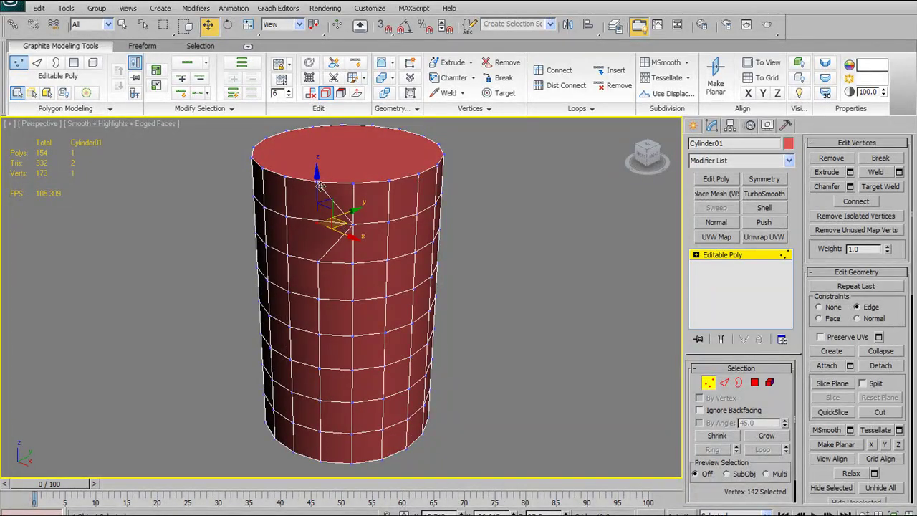
Slide the selected vertex below the top rim back and forth along its adjoining edges
{"action": "left_click_drag", "start_coordinate": [349, 188], "coordinate": [330, 192]}
{"action": "mouse_move", "coordinate": [348, 237]}
{"action": "left_mouse_down"}
{"action": "mouse_move", "coordinate": [321, 232]}
{"action": "mouse_move", "coordinate": [349, 238]}
{"action": "left_mouse_up"}
{"action": "middle_click_drag", "start_coordinate": [378, 224], "coordinate": [423, 245], "text": "alt"}
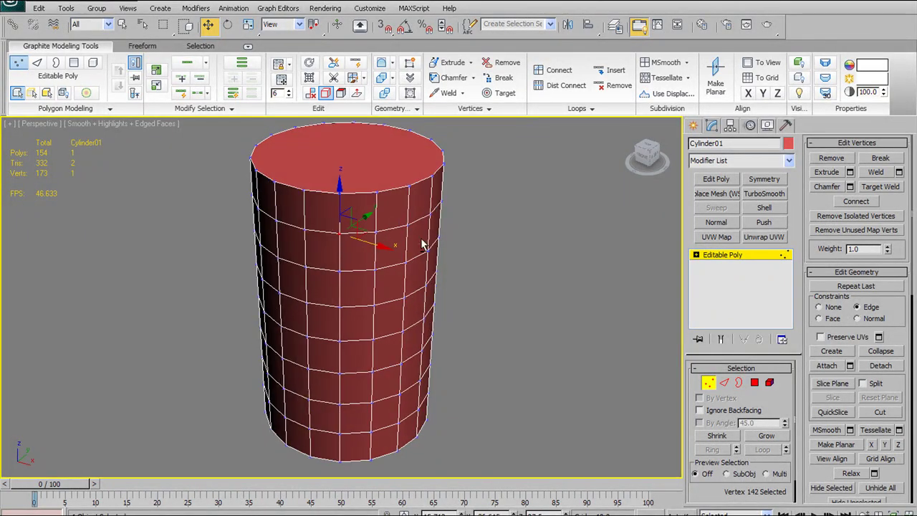
Switch to edge selection, try sliding edges below the top rim with the Edge constraint, and undo the moves
{"action": "left_click", "coordinate": [725, 382]}
{"action": "left_click_drag", "start_coordinate": [366, 225], "coordinate": [371, 235]}
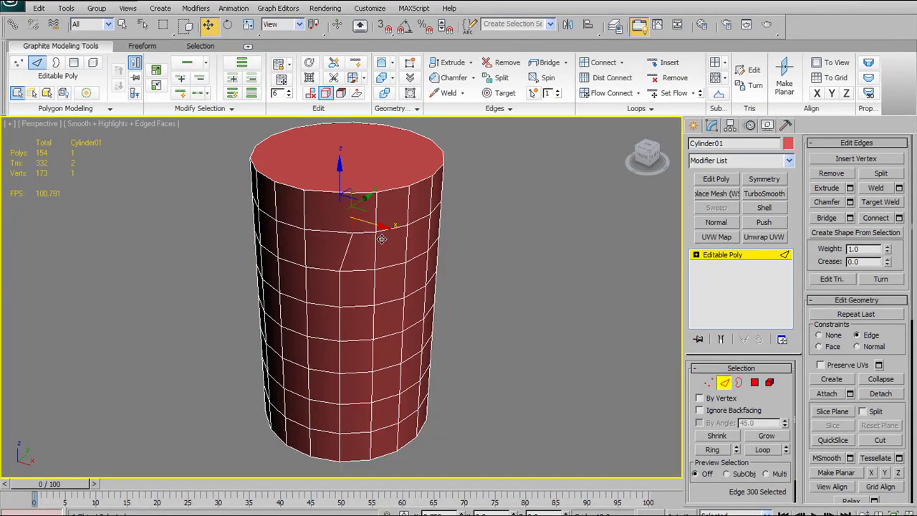
{"action": "middle_click_drag", "start_coordinate": [365, 239], "coordinate": [247, 220], "text": "alt"}
{"action": "mouse_move", "coordinate": [244, 220]}
{"action": "left_mouse_down"}
{"action": "mouse_move", "coordinate": [215, 222]}
{"action": "mouse_move", "coordinate": [251, 213]}
{"action": "left_mouse_up"}
{"action": "key", "text": "ctrl+z"}
{"action": "key", "text": "ctrl+z"}
{"action": "key", "text": "ctrl+z"}
Return to vertex selection and try moving vertices one row below the top rim with the Face constraint
{"action": "middle_click_drag", "start_coordinate": [302, 220], "coordinate": [423, 207], "text": "alt"}
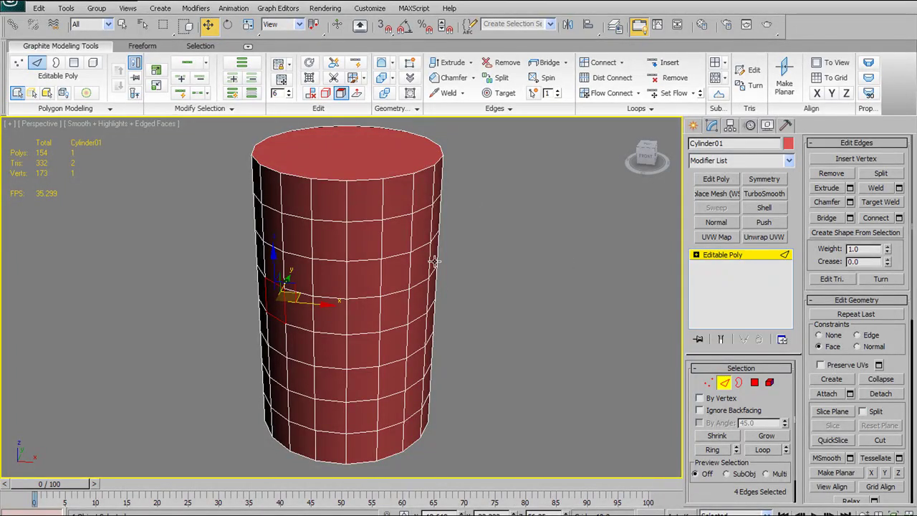
{"action": "left_click", "coordinate": [707, 383]}
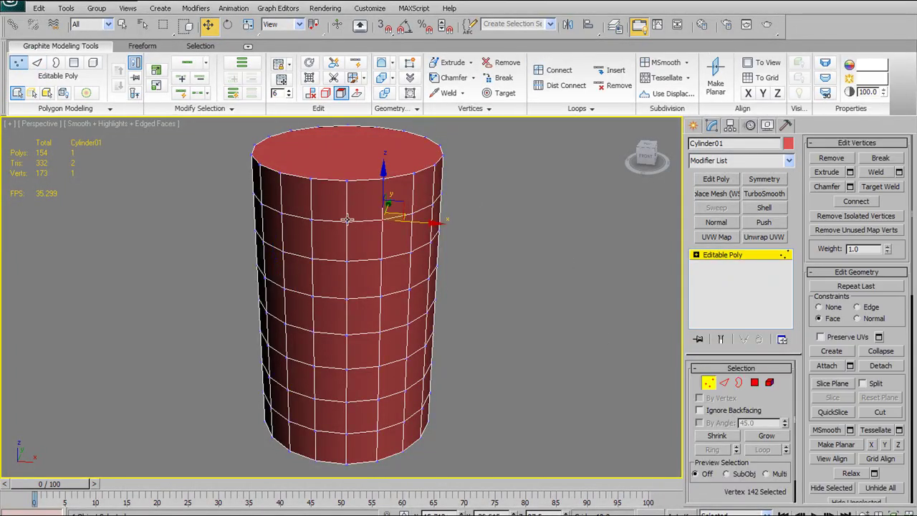
{"action": "middle_click_drag", "start_coordinate": [380, 232], "coordinate": [340, 248], "text": "alt"}
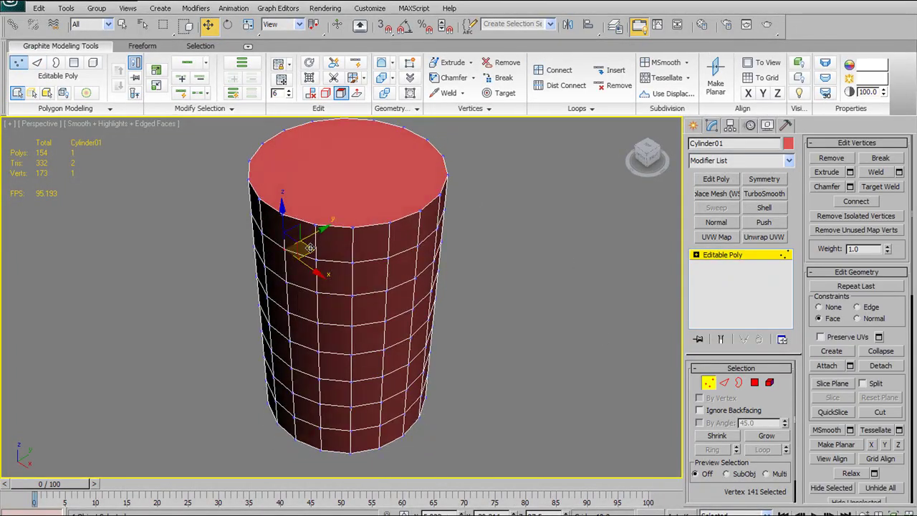
{"action": "left_click", "coordinate": [352, 261]}
{"action": "middle_click_drag", "start_coordinate": [359, 264], "coordinate": [416, 235], "text": "alt"}
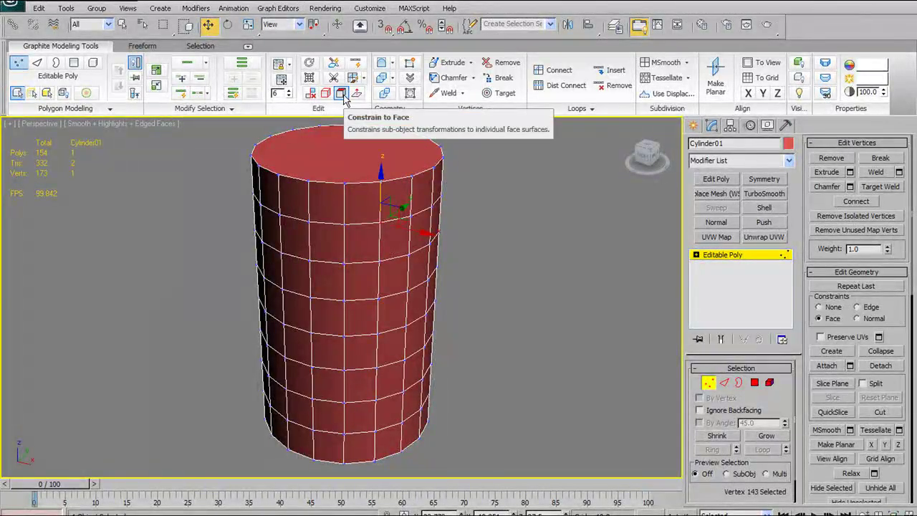
{"action": "middle_click_drag", "start_coordinate": [497, 305], "coordinate": [532, 313], "text": "alt"}
{"action": "mouse_move", "coordinate": [440, 240]}
{"action": "middle_mouse_down", "text": "alt"}
{"action": "mouse_move", "coordinate": [447, 223]}
{"action": "mouse_move", "coordinate": [423, 242]}
{"action": "middle_mouse_up", "text": "alt"}
Switch to edge selection and try moving a horizontal edge below the top rim with the Face constraint
{"action": "left_click", "coordinate": [724, 382]}
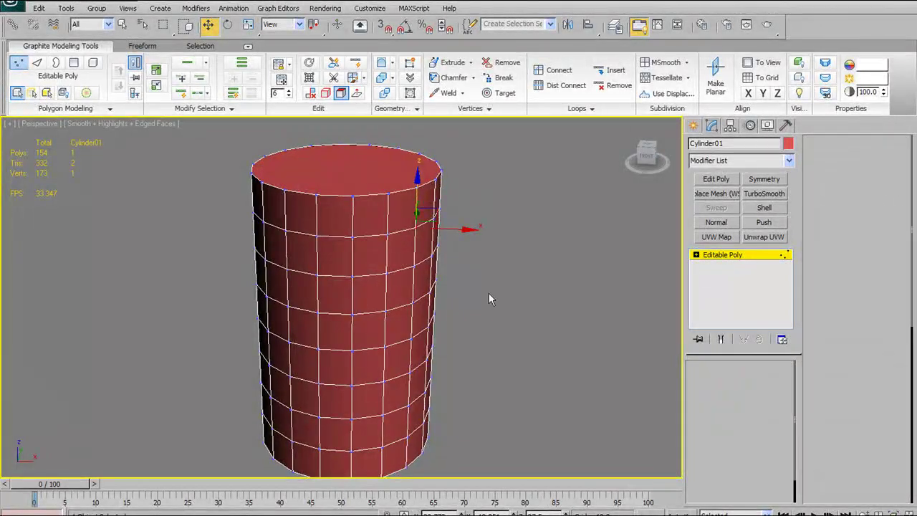
{"action": "left_click", "coordinate": [373, 231]}
{"action": "left_click", "coordinate": [370, 190]}
{"action": "left_click", "coordinate": [372, 228]}
{"action": "middle_click_drag", "start_coordinate": [415, 258], "coordinate": [371, 189], "text": "alt"}
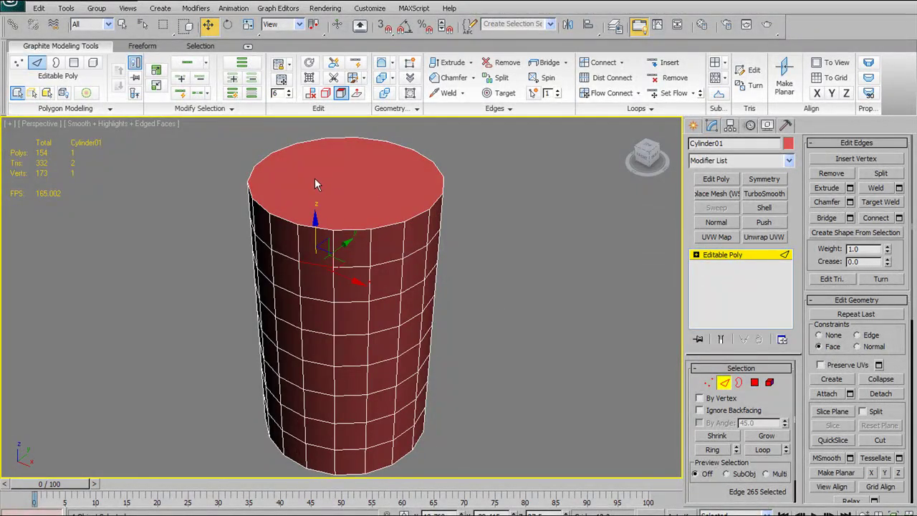
{"action": "middle_click_drag", "start_coordinate": [311, 275], "coordinate": [318, 322], "text": "alt"}
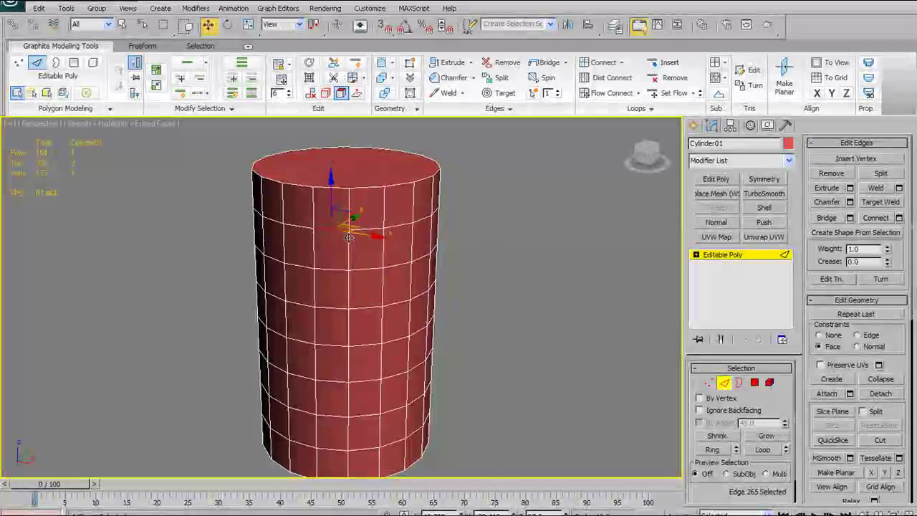
Set the editing constraint to Normal and switch to polygon selection on the cylinder
{"action": "left_click", "coordinate": [357, 94]}
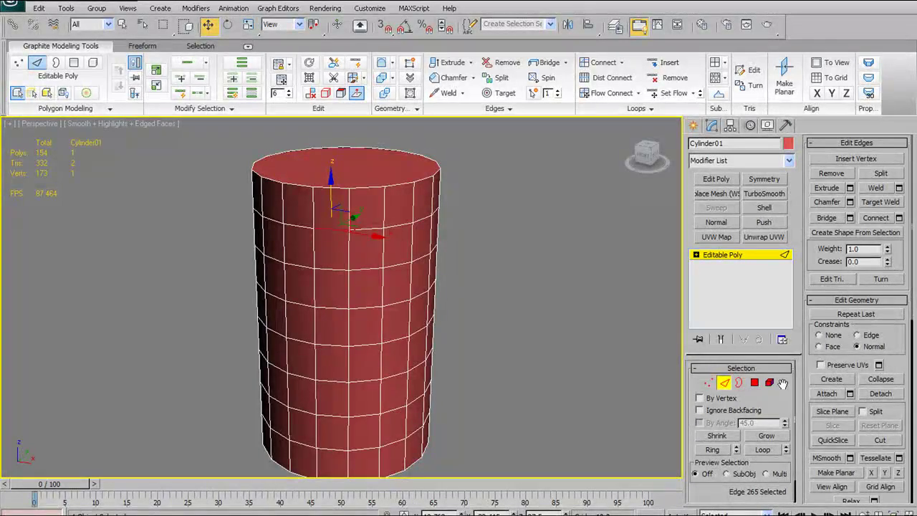
{"action": "left_click", "coordinate": [754, 383]}
{"action": "left_click", "coordinate": [330, 207]}
Try moving polygons on the cylinder's side along their normals, and undo the move
{"action": "middle_click_drag", "start_coordinate": [346, 239], "coordinate": [319, 258], "text": "alt"}
{"action": "left_click_drag", "start_coordinate": [264, 252], "coordinate": [317, 226]}
{"action": "key", "text": "ctrl+z"}
{"action": "middle_click_drag", "start_coordinate": [315, 228], "coordinate": [270, 163], "text": "alt"}
{"action": "mouse_move", "coordinate": [290, 168]}
{"action": "left_mouse_down"}
{"action": "mouse_move", "coordinate": [280, 187]}
{"action": "mouse_move", "coordinate": [315, 195]}
{"action": "mouse_move", "coordinate": [293, 172]}
{"action": "left_mouse_up"}
{"action": "left_click", "coordinate": [352, 241]}
{"action": "middle_click_drag", "start_coordinate": [351, 242], "coordinate": [420, 259], "text": "alt"}
{"action": "left_click_drag", "start_coordinate": [420, 260], "coordinate": [419, 262]}
Select the top cap polygon, try moving it with the Normal constraint, and leave polygon selection
{"action": "left_click", "coordinate": [386, 172]}
{"action": "mouse_move", "coordinate": [344, 130]}
{"action": "left_mouse_down"}
{"action": "mouse_move", "coordinate": [344, 165]}
{"action": "mouse_move", "coordinate": [346, 130]}
{"action": "left_mouse_up"}
{"action": "middle_click_drag", "start_coordinate": [387, 185], "coordinate": [469, 210], "text": "alt"}
{"action": "middle_click_drag", "start_coordinate": [434, 177], "coordinate": [473, 211]}
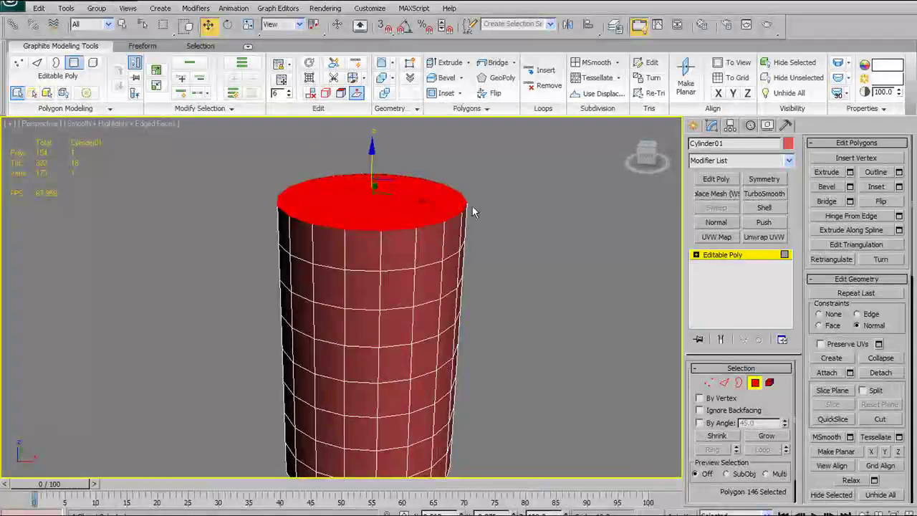
{"action": "left_click", "coordinate": [755, 384]}
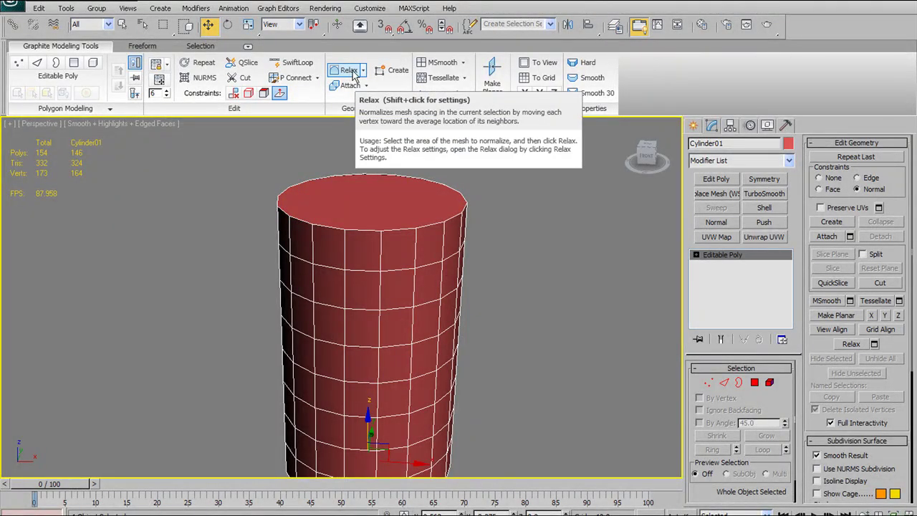
Enter vertex selection and box-select a block of vertices across the upper and middle rows of the cylinder
{"action": "middle_click_drag", "start_coordinate": [485, 323], "coordinate": [501, 282]}
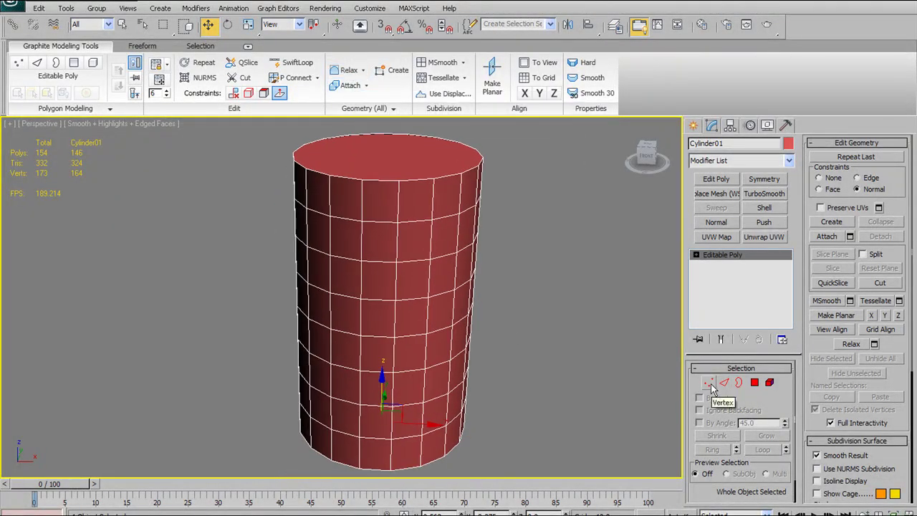
{"action": "left_click", "coordinate": [708, 383]}
{"action": "left_click_drag", "start_coordinate": [319, 242], "coordinate": [418, 217]}
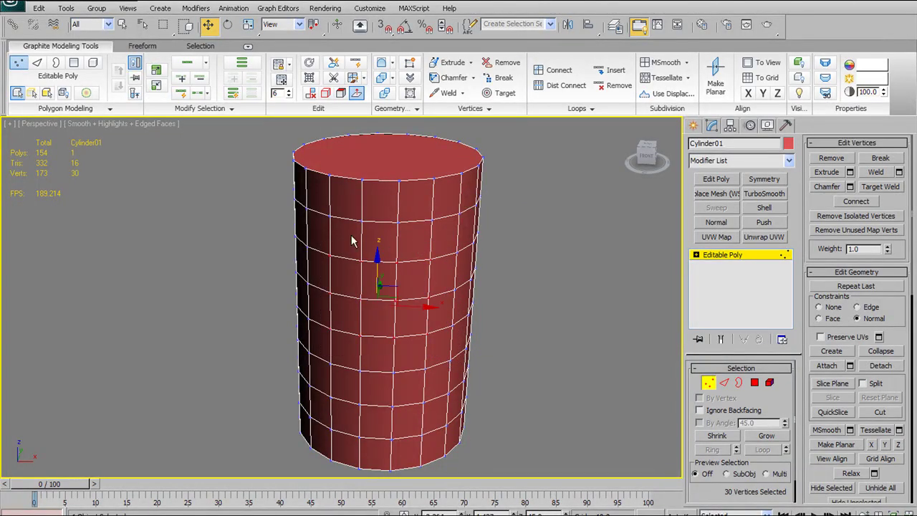
{"action": "left_click_drag", "start_coordinate": [315, 205], "coordinate": [450, 361]}
{"action": "middle_click_drag", "start_coordinate": [431, 288], "coordinate": [428, 262], "text": "alt"}
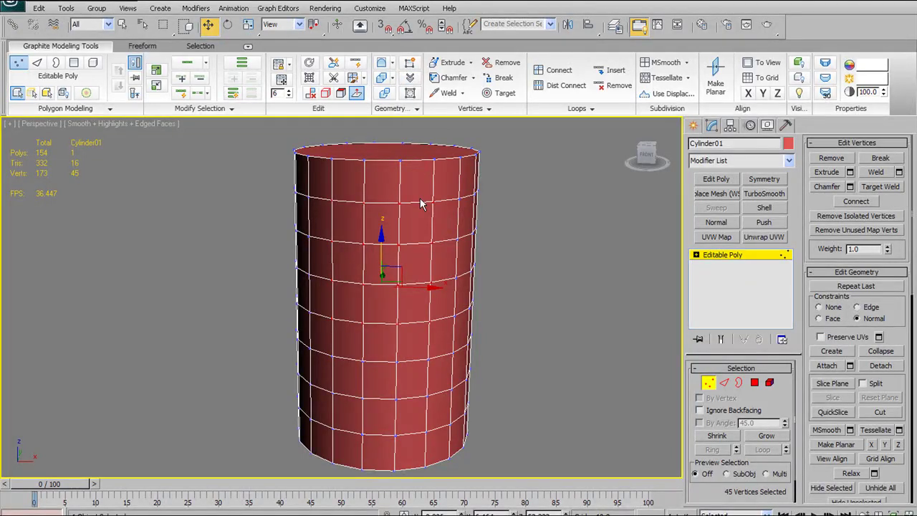
{"action": "middle_click_drag", "start_coordinate": [422, 204], "coordinate": [407, 196], "text": "alt"}
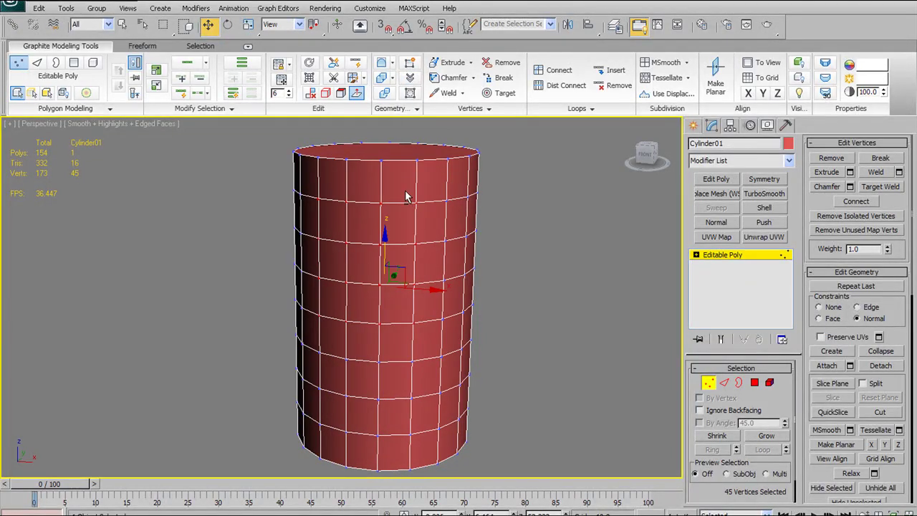
Open the Relax settings for the selected vertices and place the dialog clear of the cylinder
{"action": "left_click", "coordinate": [395, 66], "text": "shift"}
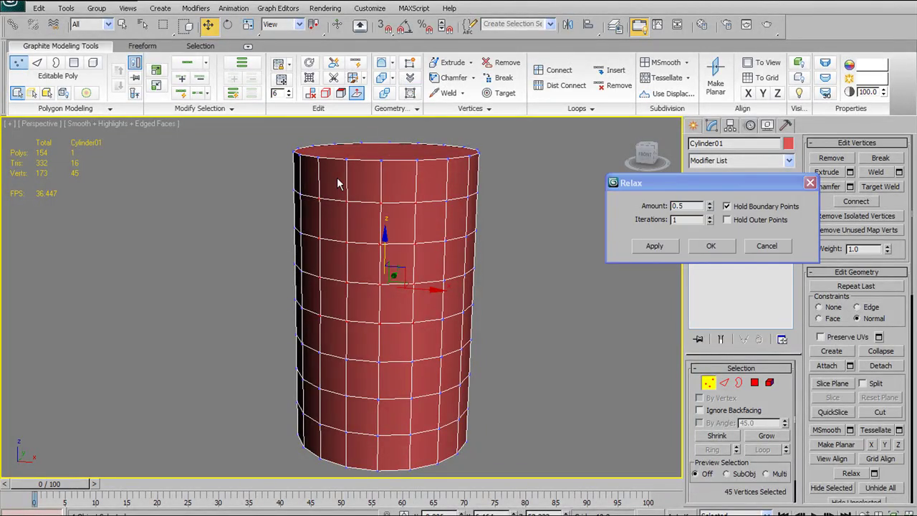
{"action": "left_click_drag", "start_coordinate": [681, 185], "coordinate": [85, 194]}
{"action": "middle_click_drag", "start_coordinate": [289, 210], "coordinate": [370, 203], "text": "alt"}
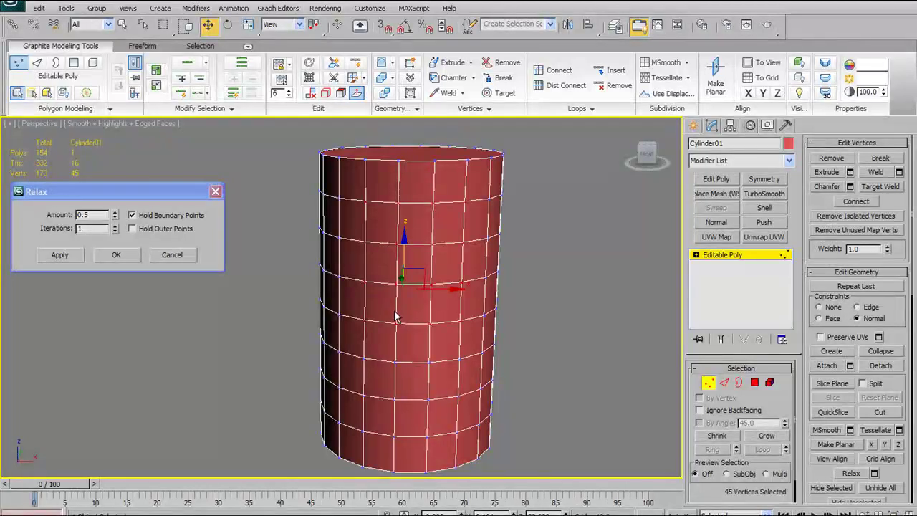
{"action": "middle_click_drag", "start_coordinate": [435, 273], "coordinate": [362, 272], "text": "alt"}
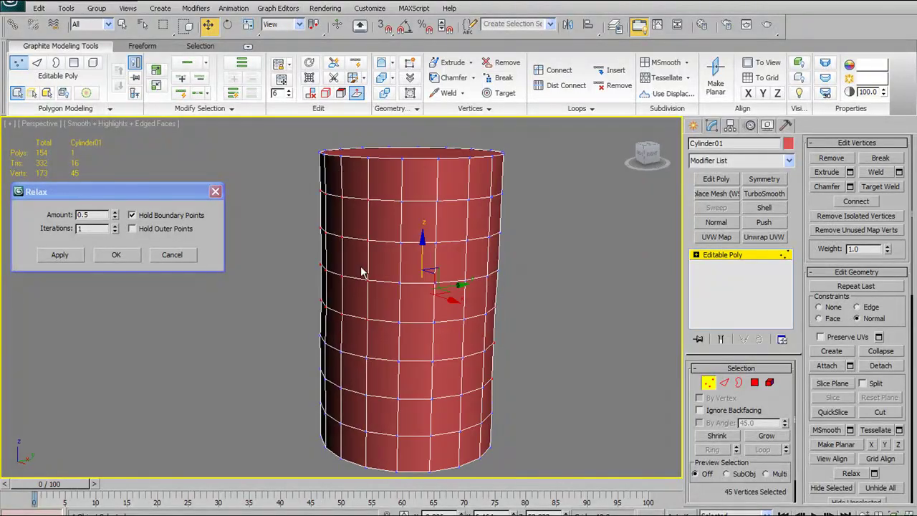
Apply Relax five times to the selected vertices with Amount 0.5 and Iterations 1
{"action": "left_click", "coordinate": [73, 254]}
{"action": "left_click", "coordinate": [73, 254]}
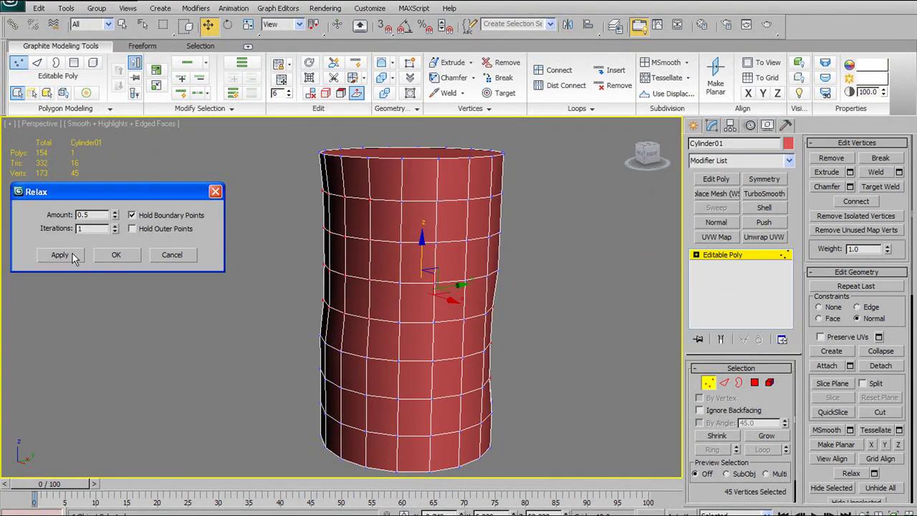
{"action": "left_click", "coordinate": [74, 254]}
{"action": "left_click", "coordinate": [73, 253]}
{"action": "left_click", "coordinate": [73, 254]}
{"action": "middle_click_drag", "start_coordinate": [444, 236], "coordinate": [493, 320], "text": "alt"}
Undo the repeated Relax applications and the block vertex selection
{"action": "key", "text": "ctrl+z"}
{"action": "key", "text": "ctrl+z"}
{"action": "key", "text": "ctrl+z"}
{"action": "key", "text": "ctrl+z"}
{"action": "key", "text": "ctrl+z"}
{"action": "key", "text": "ctrl+z"}
{"action": "key", "text": "ctrl+z"}
{"action": "key", "text": "ctrl+z"}
{"action": "key", "text": "ctrl+z"}
{"action": "key", "text": "ctrl+z"}
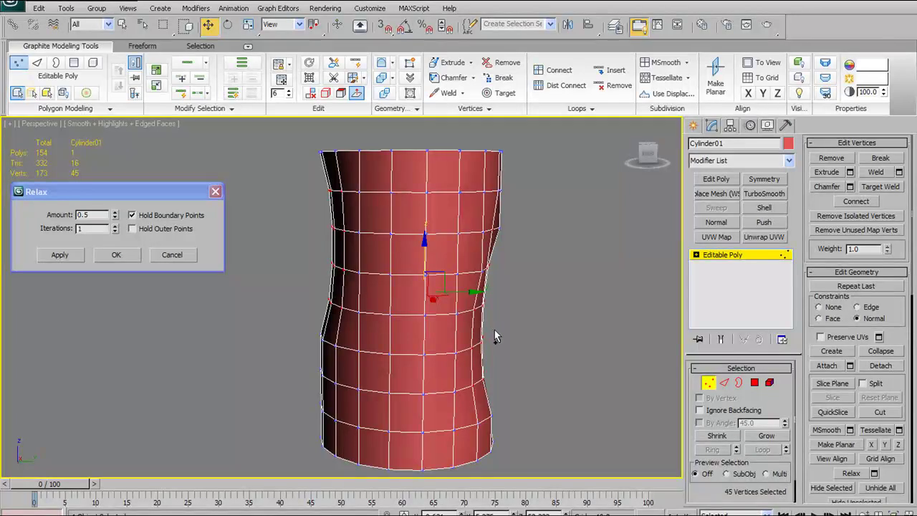
{"action": "key", "text": "ctrl+z"}
{"action": "key", "text": "ctrl+z"}
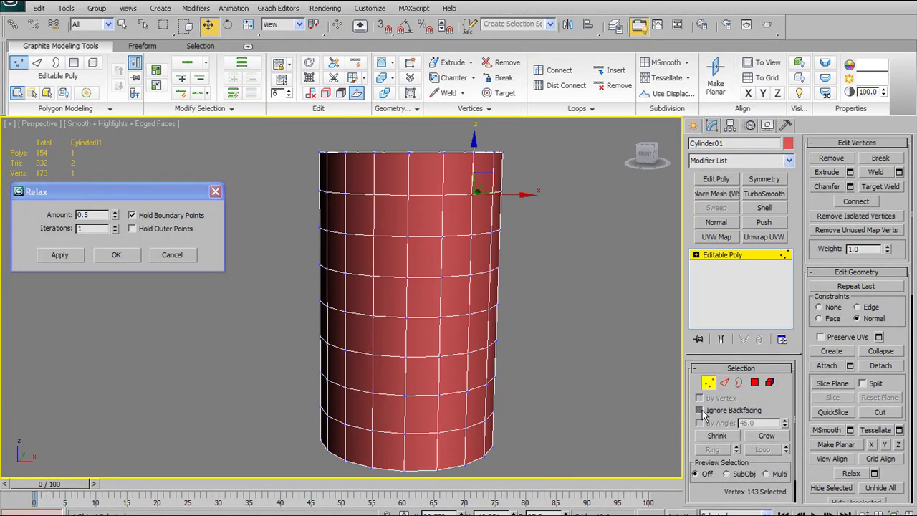
Turn on Ignore Backfacing and box-select the front-facing vertices in the cylinder's upper and middle rows
{"action": "left_click", "coordinate": [702, 411]}
{"action": "middle_click_drag", "start_coordinate": [493, 342], "coordinate": [532, 333], "text": "alt"}
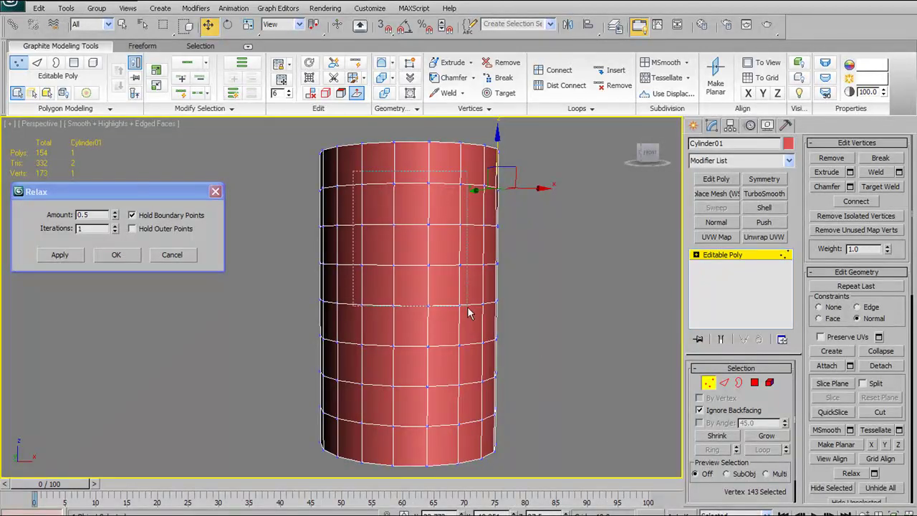
{"action": "left_click_drag", "start_coordinate": [349, 169], "coordinate": [474, 352]}
{"action": "middle_click_drag", "start_coordinate": [483, 279], "coordinate": [449, 287], "text": "alt"}
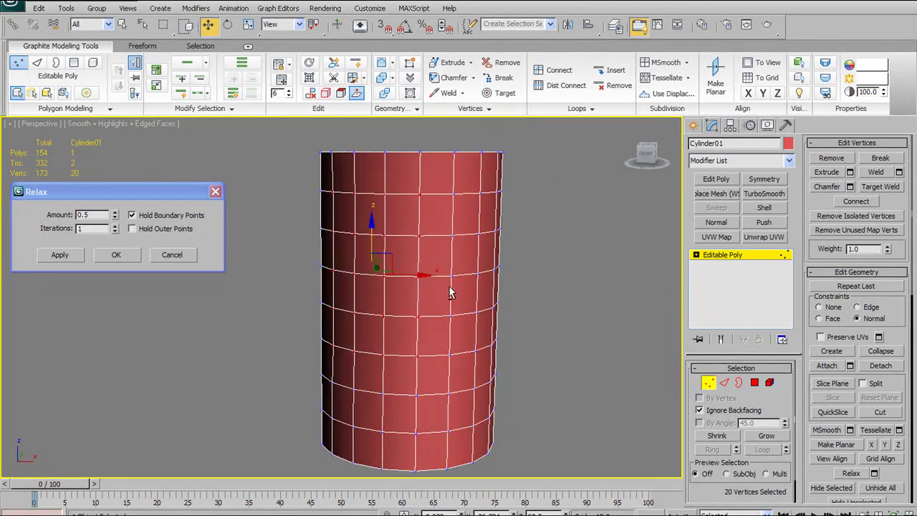
Try Relax with Amount 0.5 and Iterations 1 on the front-facing vertices, and undo it with the selection
{"action": "left_click", "coordinate": [73, 258]}
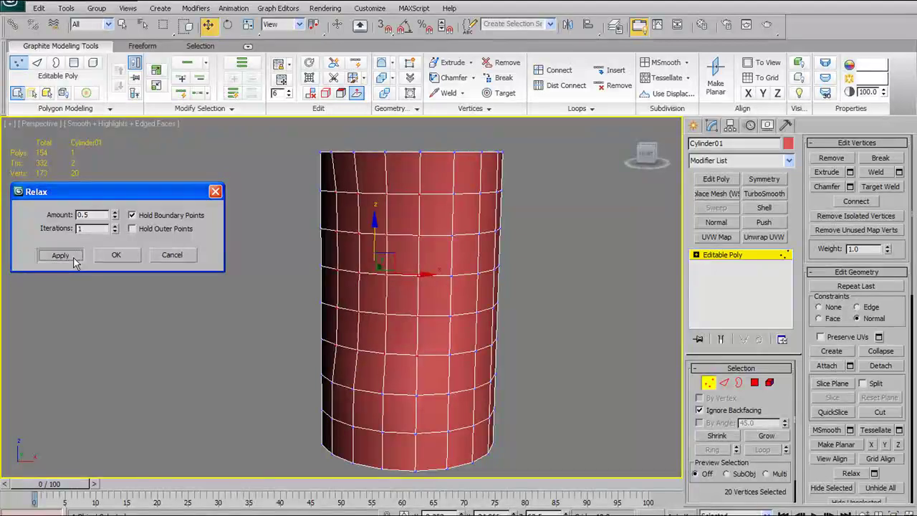
{"action": "left_click", "coordinate": [74, 256]}
{"action": "middle_click_drag", "start_coordinate": [500, 261], "coordinate": [539, 263], "text": "alt"}
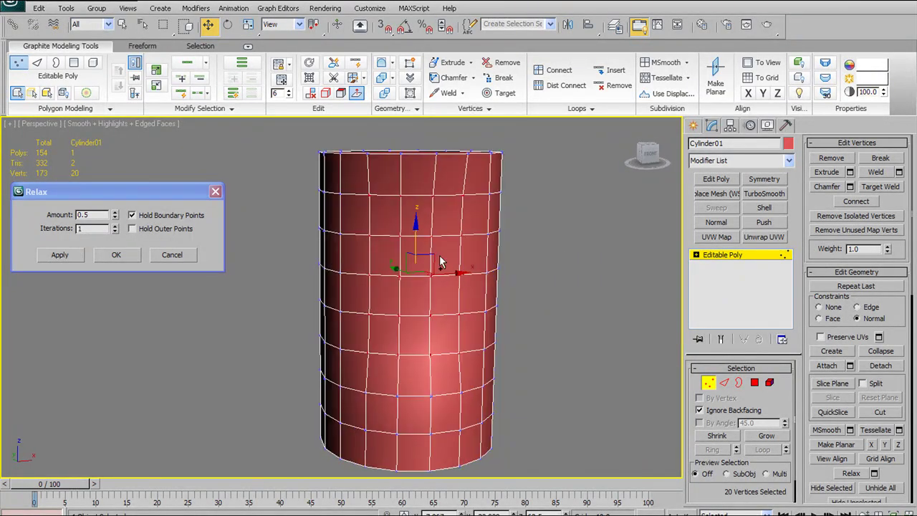
{"action": "key", "text": "ctrl+z"}
{"action": "key", "text": "ctrl+z"}
{"action": "key", "text": "ctrl+z"}
{"action": "key", "text": "ctrl+z"}
{"action": "key", "text": "ctrl+z"}
{"action": "key", "text": "ctrl+z"}
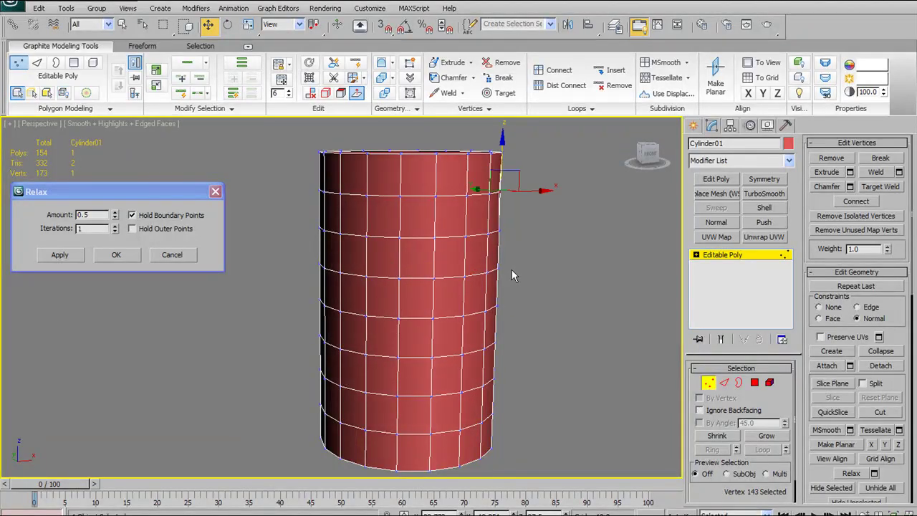
Reposition the Relax dialog beside the cylinder and accept its settings with Hold Boundary Points enabled
{"action": "middle_click_drag", "start_coordinate": [491, 271], "coordinate": [423, 281], "text": "alt"}
{"action": "left_click_drag", "start_coordinate": [180, 196], "coordinate": [229, 168]}
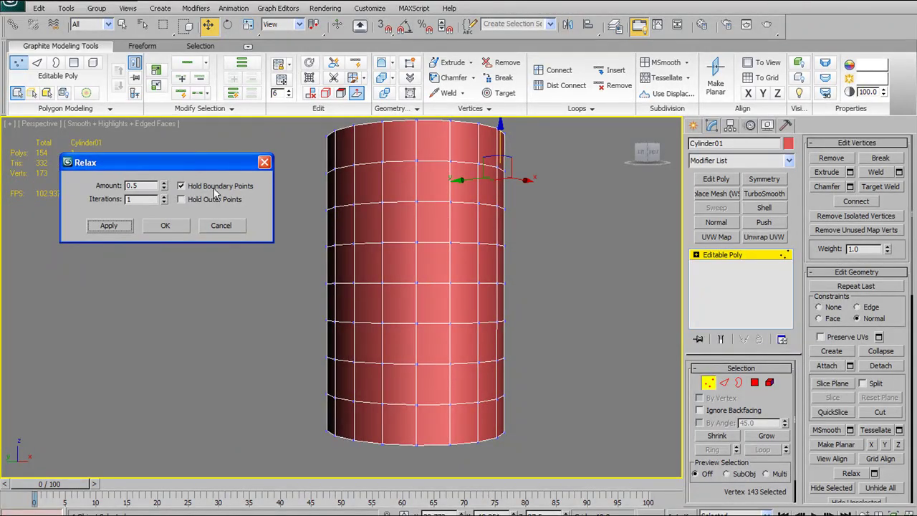
{"action": "middle_click_drag", "start_coordinate": [449, 225], "coordinate": [358, 236], "text": "alt"}
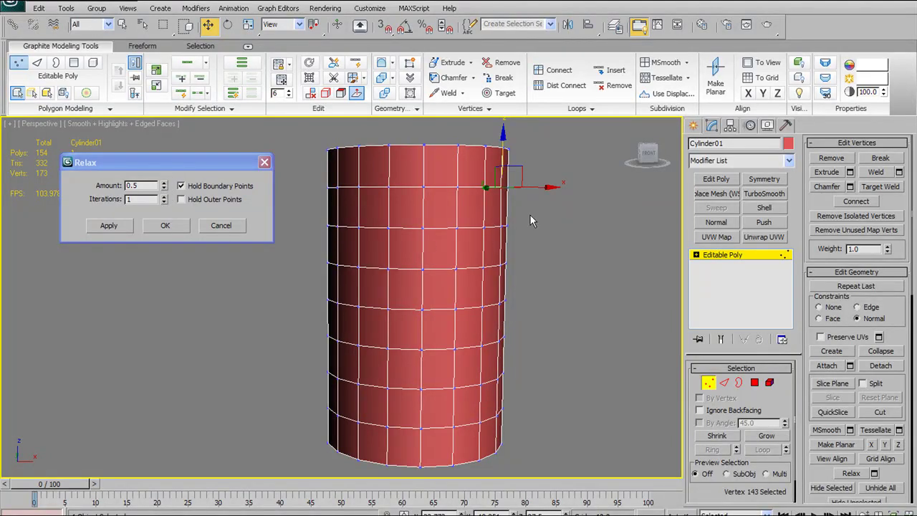
{"action": "left_click", "coordinate": [165, 226]}
Box-select the middle-row vertices along one side of the cylinder and set the reference coordinate system to Screen
{"action": "middle_click_drag", "start_coordinate": [412, 132], "coordinate": [416, 172], "text": "alt"}
{"action": "middle_click_drag", "start_coordinate": [502, 192], "coordinate": [510, 194], "text": "alt"}
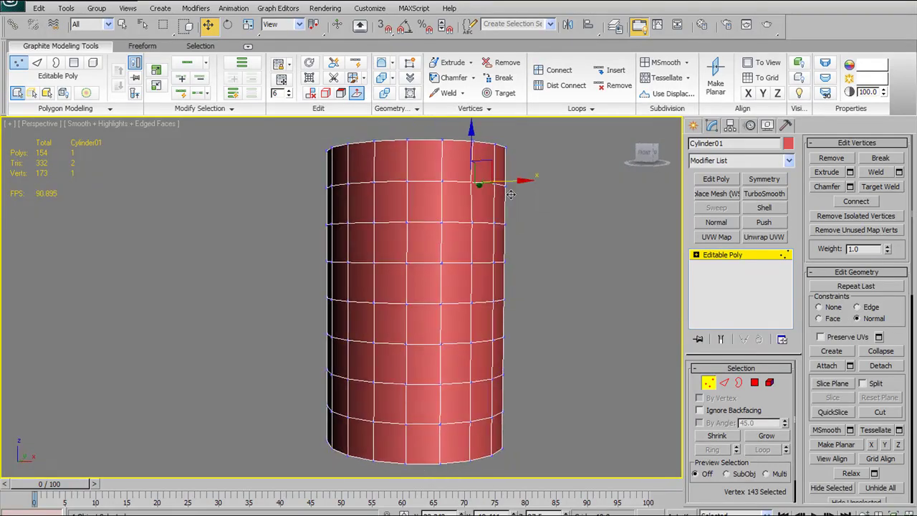
{"action": "left_click_drag", "start_coordinate": [279, 209], "coordinate": [390, 371]}
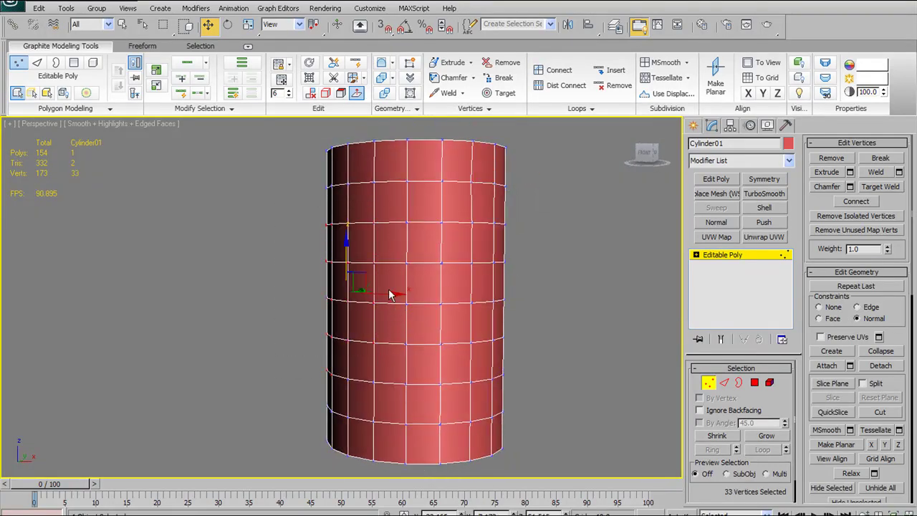
{"action": "left_click", "coordinate": [294, 24]}
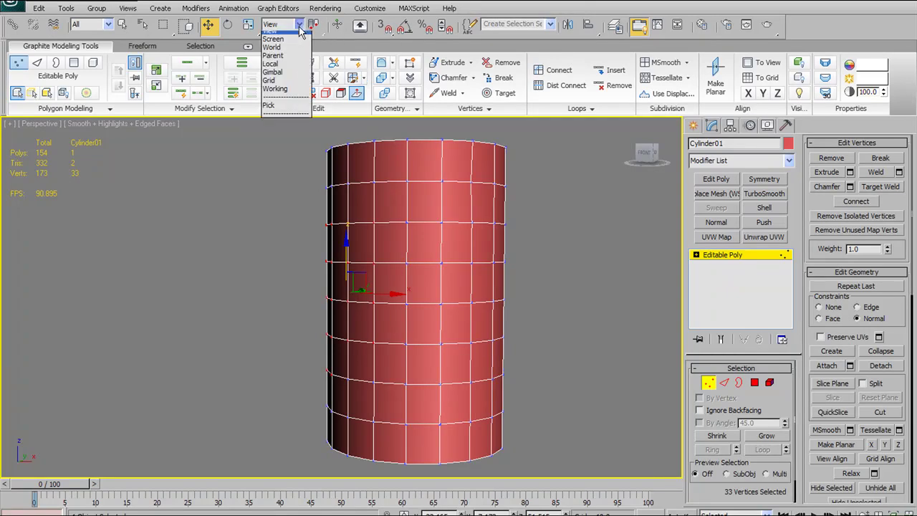
{"action": "left_click", "coordinate": [274, 43]}
Set the editing constraint to None and move the selected vertices outward along X to form a bulge
{"action": "left_click_drag", "start_coordinate": [385, 293], "coordinate": [365, 291]}
{"action": "right_click", "coordinate": [406, 300]}
{"action": "left_click", "coordinate": [317, 93]}
{"action": "mouse_move", "coordinate": [422, 286]}
{"action": "middle_mouse_down", "text": "alt"}
{"action": "mouse_move", "coordinate": [519, 280]}
{"action": "mouse_move", "coordinate": [423, 291]}
{"action": "middle_mouse_up", "text": "alt"}
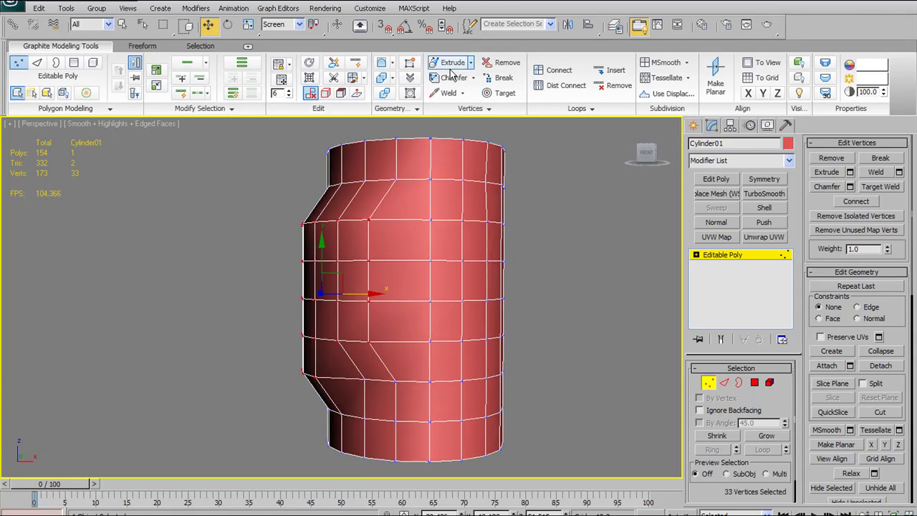
Apply Relax repeatedly to the bulged vertices to smooth them back toward the cylinder
{"action": "left_click", "coordinate": [389, 66]}
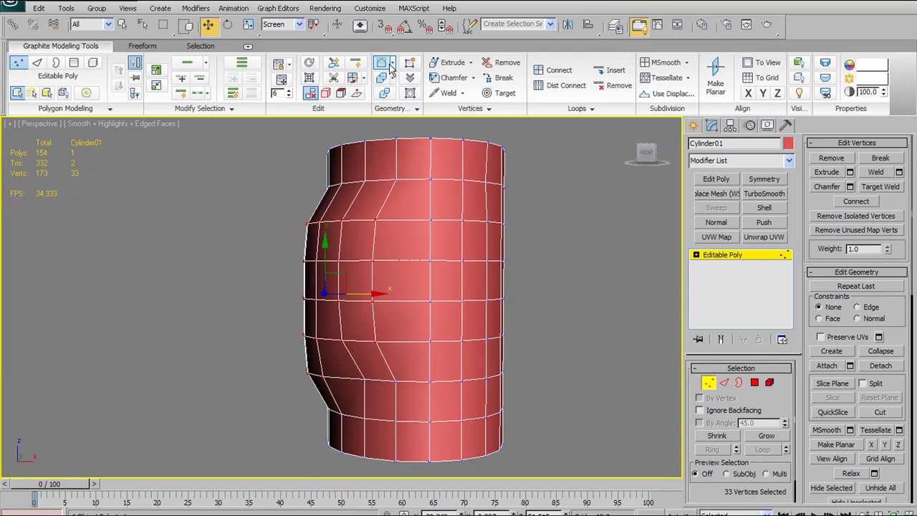
{"action": "left_click", "coordinate": [380, 65]}
{"action": "left_click", "coordinate": [380, 65]}
{"action": "left_click", "coordinate": [381, 64]}
{"action": "left_click", "coordinate": [382, 65]}
{"action": "left_click", "coordinate": [382, 64]}
{"action": "left_click", "coordinate": [382, 65]}
{"action": "left_click", "coordinate": [382, 64]}
{"action": "left_click", "coordinate": [382, 64]}
{"action": "middle_click_drag", "start_coordinate": [403, 243], "coordinate": [459, 249], "text": "alt"}
Undo the Relax applications and the outward vertex move
{"action": "key", "text": "ctrl+z"}
{"action": "key", "text": "ctrl+z"}
{"action": "key", "text": "ctrl+z"}
{"action": "key", "text": "ctrl+z"}
{"action": "key", "text": "ctrl+z"}
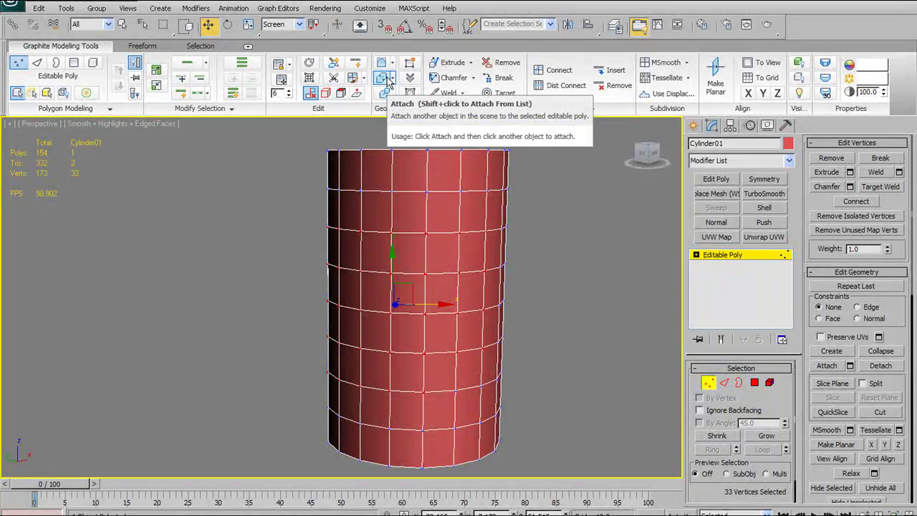
Switch from Vertex to Polygon level and select a two-by-two block of polygons near the cylinder's upper edge
{"action": "left_click", "coordinate": [708, 385]}
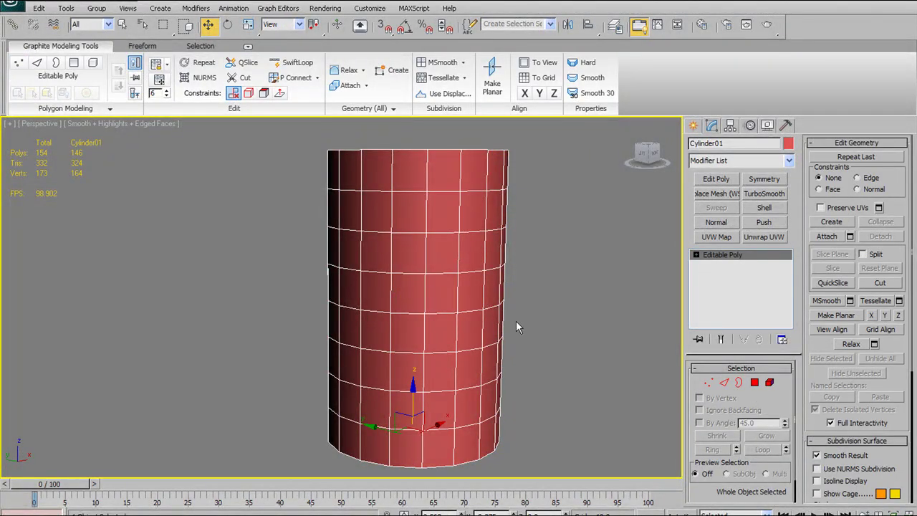
{"action": "left_click", "coordinate": [756, 384]}
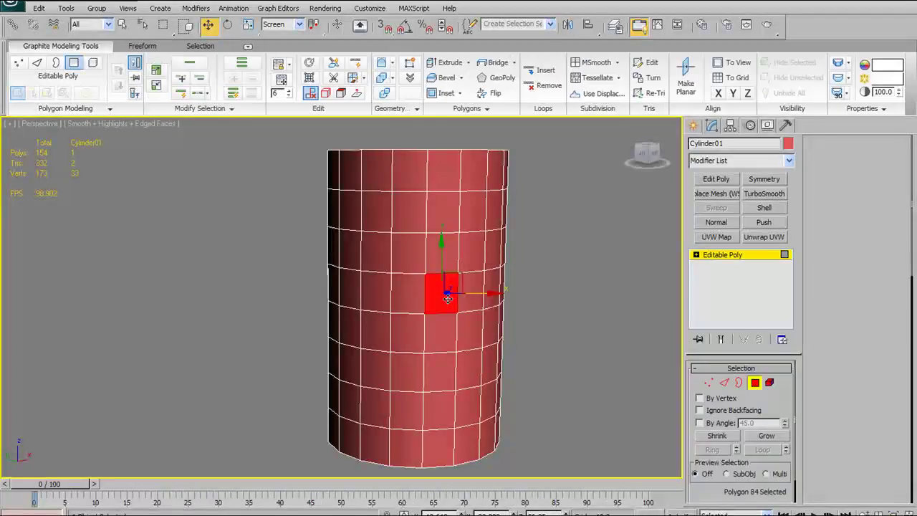
{"action": "left_click", "coordinate": [379, 224]}
{"action": "left_click", "coordinate": [369, 241], "text": "ctrl"}
{"action": "left_click", "coordinate": [352, 235], "text": "ctrl"}
{"action": "left_click", "coordinate": [349, 218], "text": "ctrl"}
{"action": "middle_click_drag", "start_coordinate": [439, 248], "coordinate": [425, 263], "text": "alt"}
Leave and re-enter Polygon level and activate the Create tool for building new polygons on the cylinder object
{"action": "left_click", "coordinate": [755, 384]}
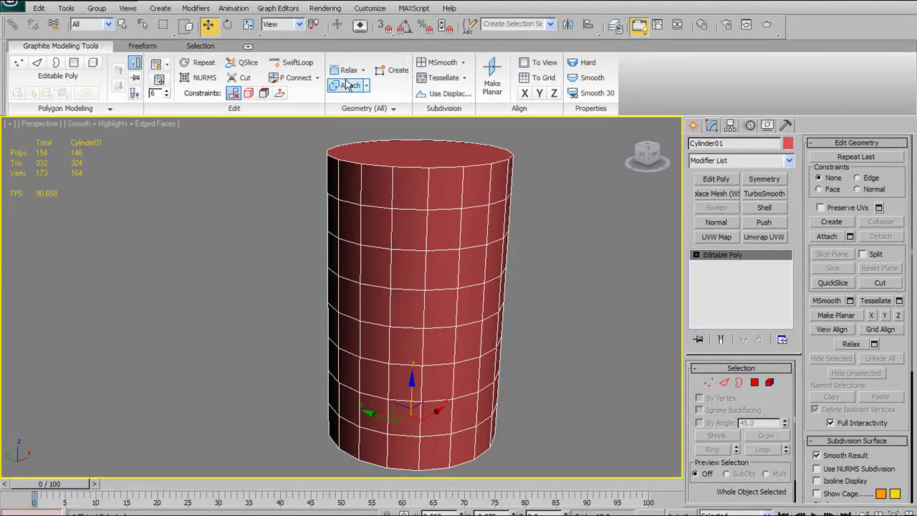
{"action": "key", "text": "4"}
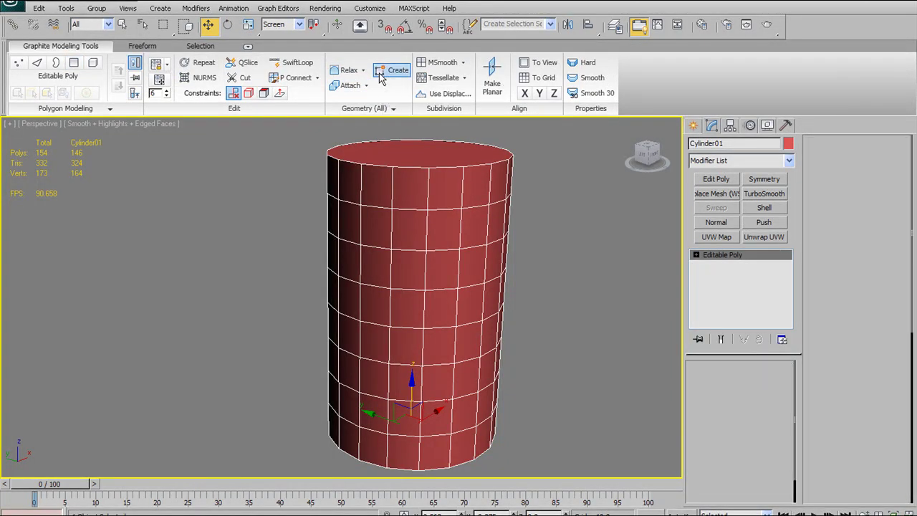
{"action": "left_click_drag", "start_coordinate": [376, 269], "coordinate": [321, 210]}
{"action": "middle_click_drag", "start_coordinate": [411, 198], "coordinate": [430, 164], "text": "alt"}
{"action": "scroll", "coordinate": [468, 260], "scroll_direction": "down", "scroll_amount": 3}
{"action": "middle_click_drag", "start_coordinate": [469, 260], "coordinate": [454, 240], "text": "alt"}
{"action": "scroll", "coordinate": [440, 279], "scroll_direction": "up", "scroll_amount": 3}
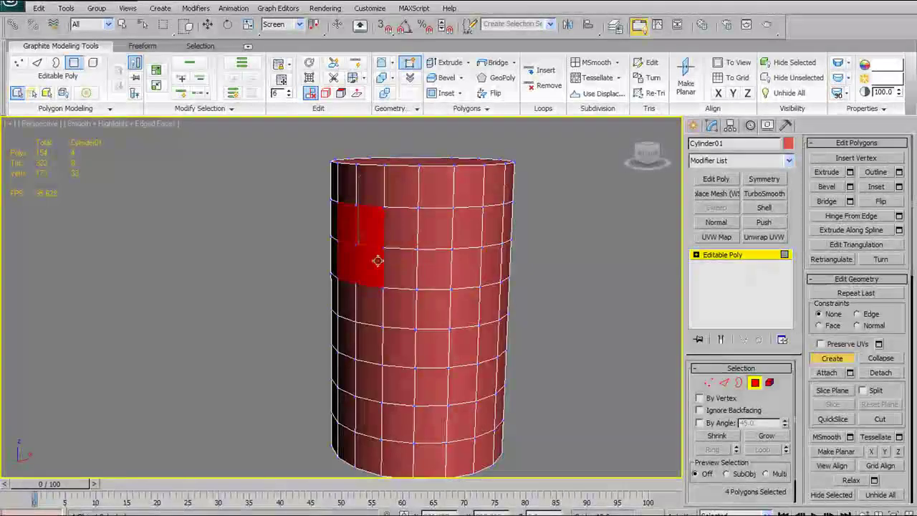
{"action": "middle_click_drag", "start_coordinate": [406, 238], "coordinate": [394, 222], "text": "alt"}
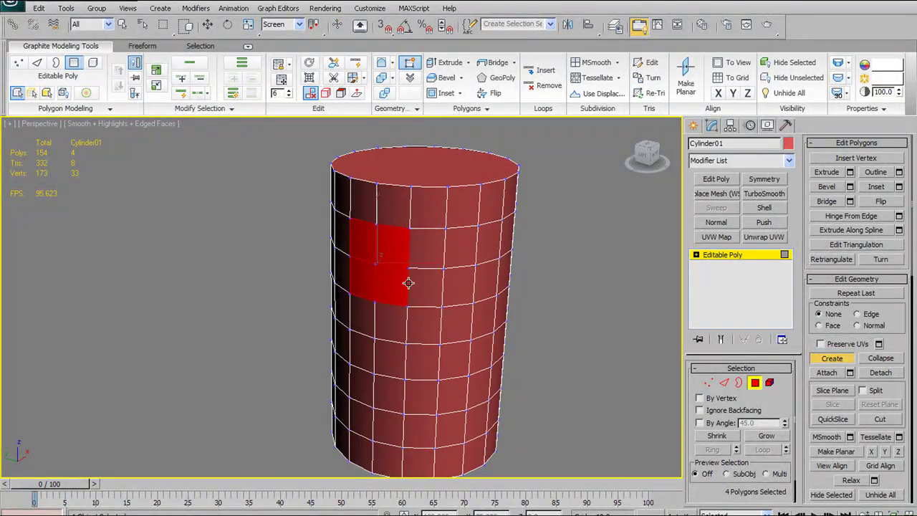
{"action": "middle_click_drag", "start_coordinate": [430, 249], "coordinate": [428, 227], "text": "alt"}
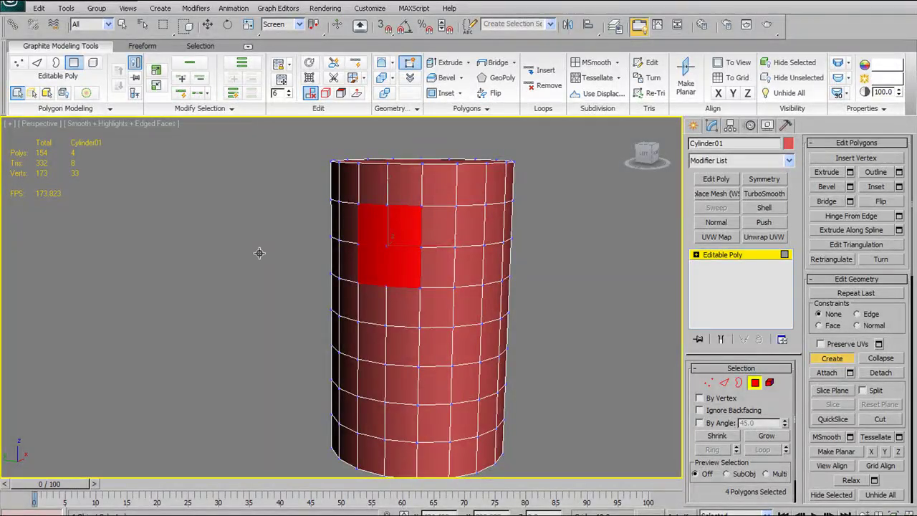
{"action": "middle_click_drag", "start_coordinate": [426, 227], "coordinate": [453, 271], "text": "alt"}
{"action": "middle_click_drag", "start_coordinate": [300, 246], "coordinate": [357, 304], "text": "alt"}
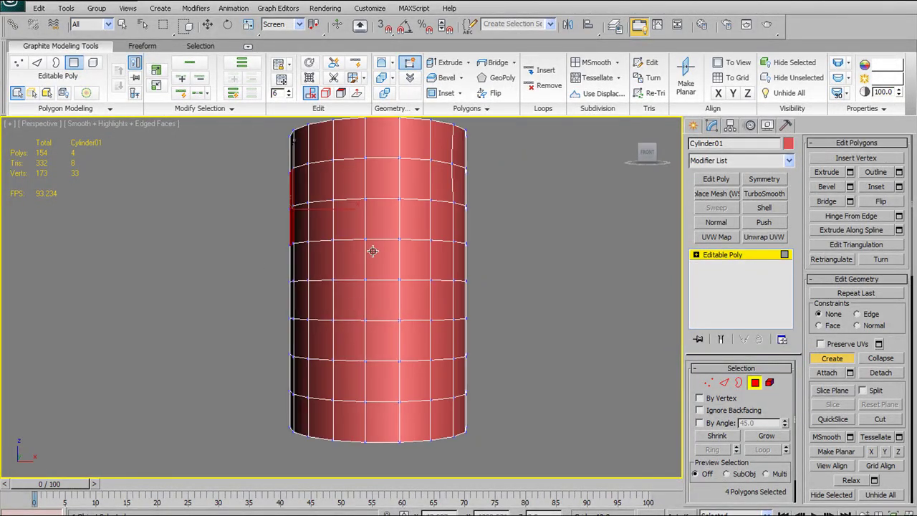
{"action": "middle_click_drag", "start_coordinate": [373, 251], "coordinate": [377, 285], "text": "alt"}
Try to create a polygon in the empty space beside the cylinder in the Perspective view
{"action": "left_click", "coordinate": [185, 267]}
{"action": "left_click", "coordinate": [269, 176]}
{"action": "left_click", "coordinate": [190, 161]}
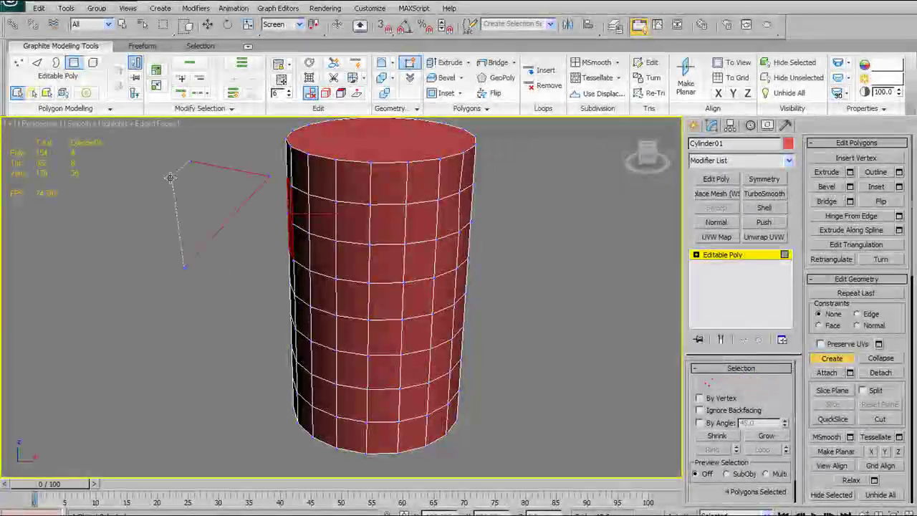
{"action": "left_click", "coordinate": [184, 266]}
{"action": "middle_click_drag", "start_coordinate": [322, 232], "coordinate": [424, 214], "text": "alt"}
{"action": "key", "text": "shift+z"}
{"action": "key", "text": "ctrl+z"}
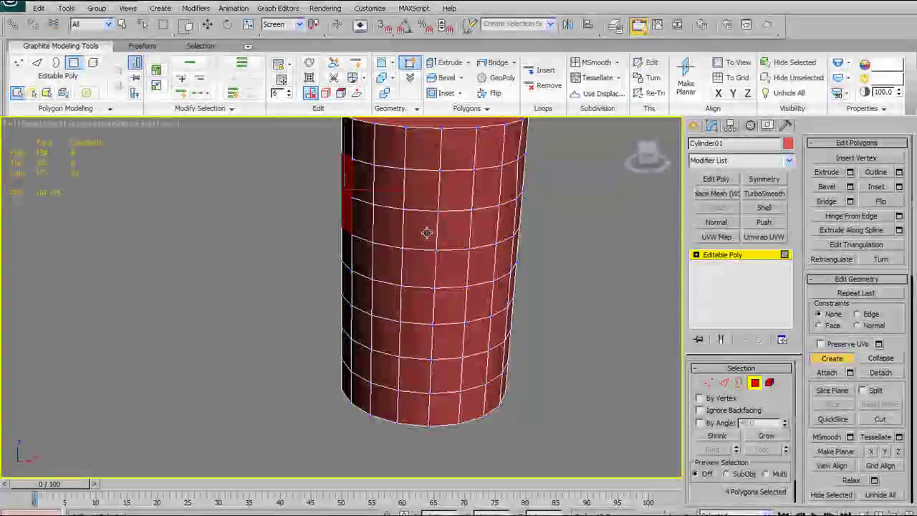
Create a four-sided polygon in the empty space beside the cylinder in the Front view and exit Polygon level
{"action": "key", "text": "f"}
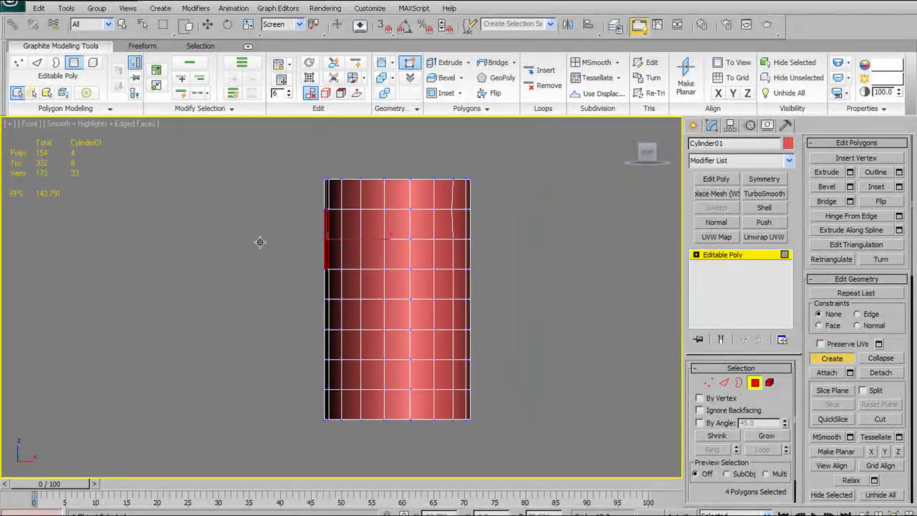
{"action": "left_click", "coordinate": [281, 219]}
{"action": "left_click", "coordinate": [254, 202]}
{"action": "left_click", "coordinate": [239, 228]}
{"action": "double_click", "coordinate": [260, 244]}
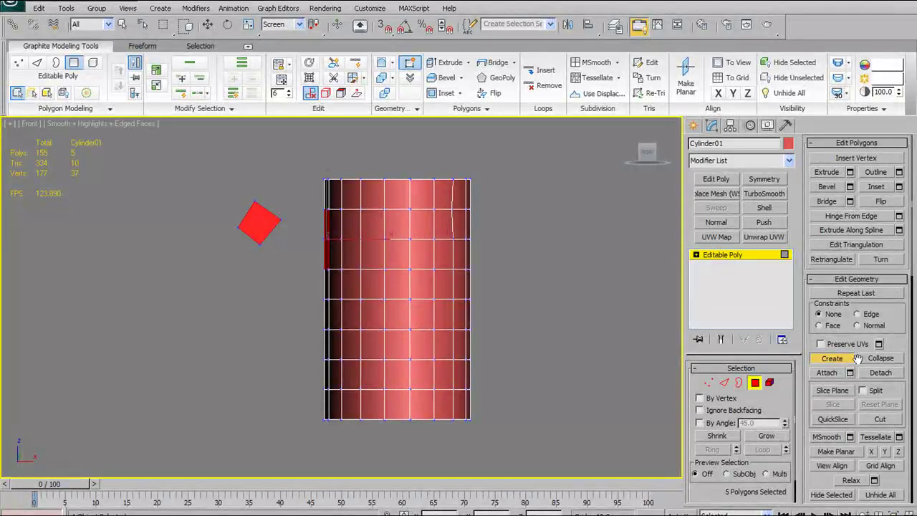
{"action": "left_click", "coordinate": [753, 387]}
Select the separate four-sided polygon at Element level, clear the selection and exit Element level
{"action": "middle_click_drag", "start_coordinate": [428, 235], "coordinate": [523, 293], "text": "alt"}
{"action": "scroll", "coordinate": [365, 285], "scroll_direction": "up", "scroll_amount": 4}
{"action": "scroll", "coordinate": [387, 283], "scroll_direction": "down", "scroll_amount": 2}
{"action": "middle_click_drag", "start_coordinate": [388, 283], "coordinate": [412, 248], "text": "alt"}
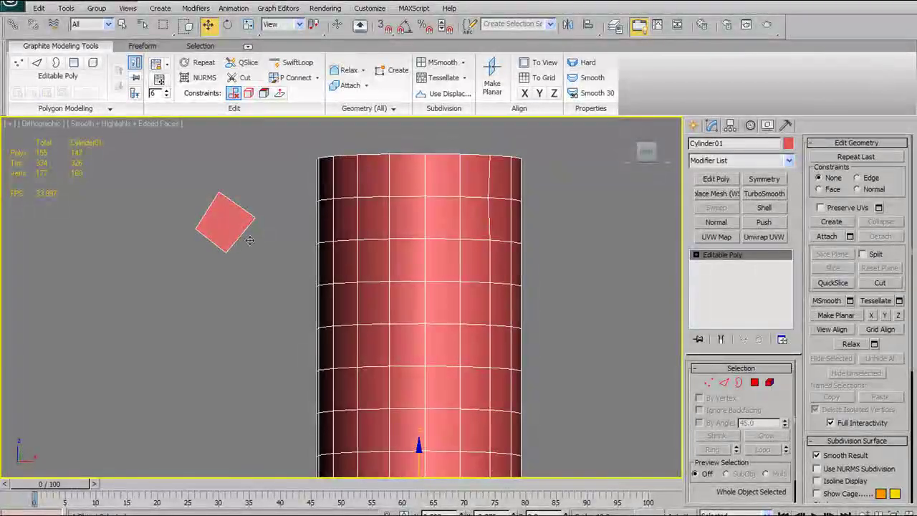
{"action": "scroll", "coordinate": [320, 234], "scroll_direction": "down", "scroll_amount": 3}
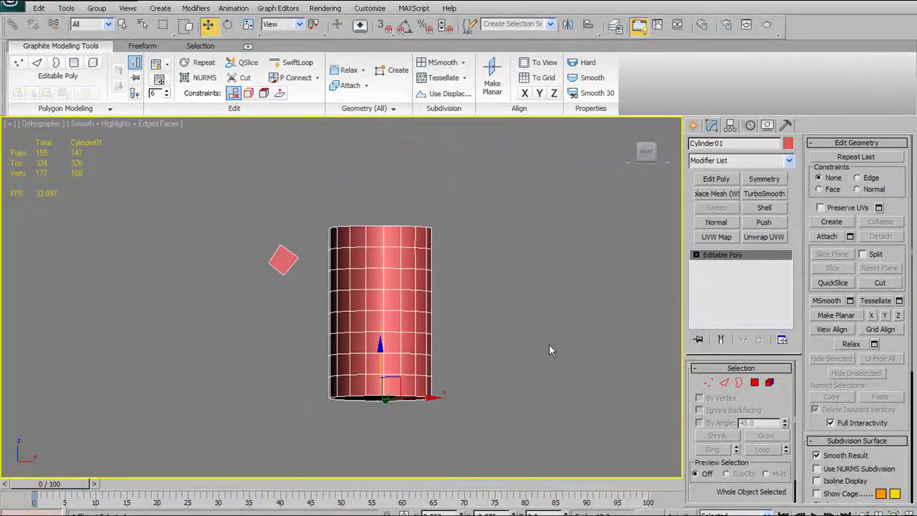
{"action": "scroll", "coordinate": [549, 348], "scroll_direction": "up", "scroll_amount": 2}
{"action": "left_click", "coordinate": [769, 383]}
{"action": "middle_click_drag", "start_coordinate": [426, 246], "coordinate": [355, 231], "text": "alt"}
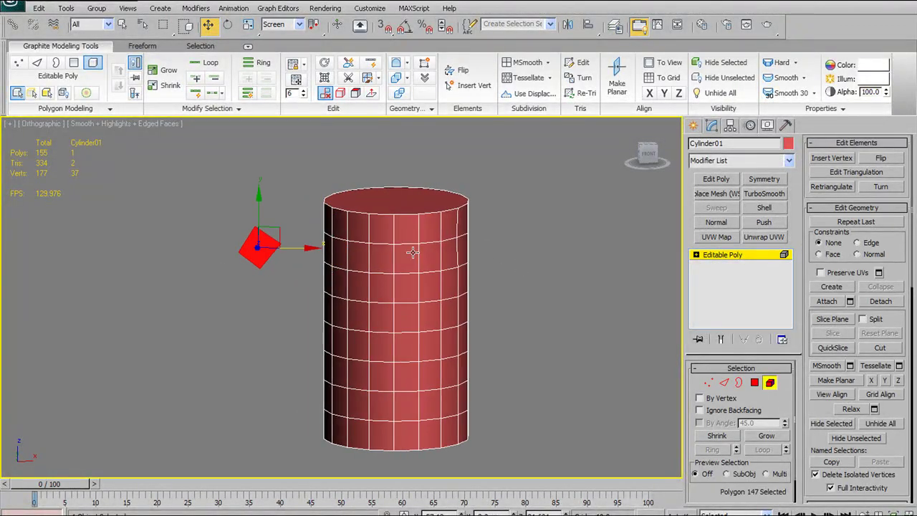
{"action": "mouse_move", "coordinate": [418, 250]}
{"action": "middle_mouse_down", "text": "alt"}
{"action": "mouse_move", "coordinate": [491, 245]}
{"action": "mouse_move", "coordinate": [490, 256]}
{"action": "mouse_move", "coordinate": [427, 256]}
{"action": "middle_mouse_up", "text": "alt"}
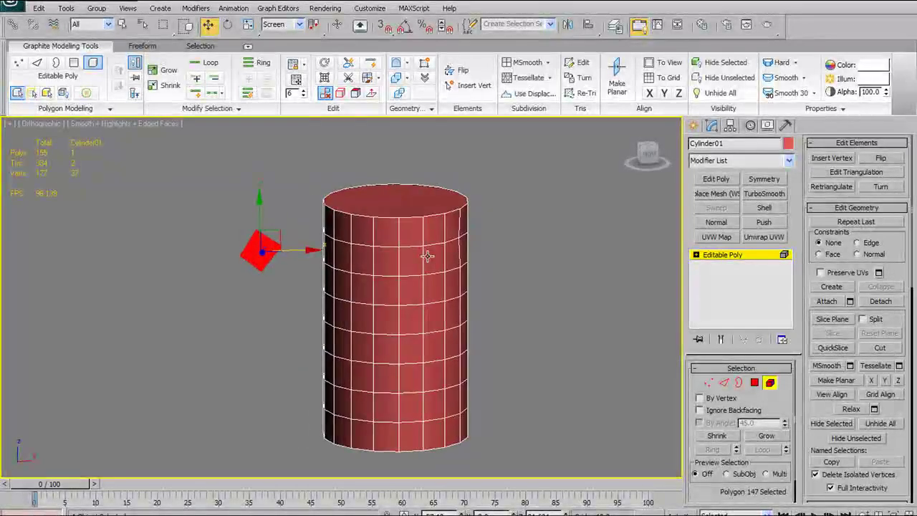
{"action": "left_click", "coordinate": [522, 270]}
{"action": "middle_click_drag", "start_coordinate": [461, 291], "coordinate": [401, 281], "text": "alt"}
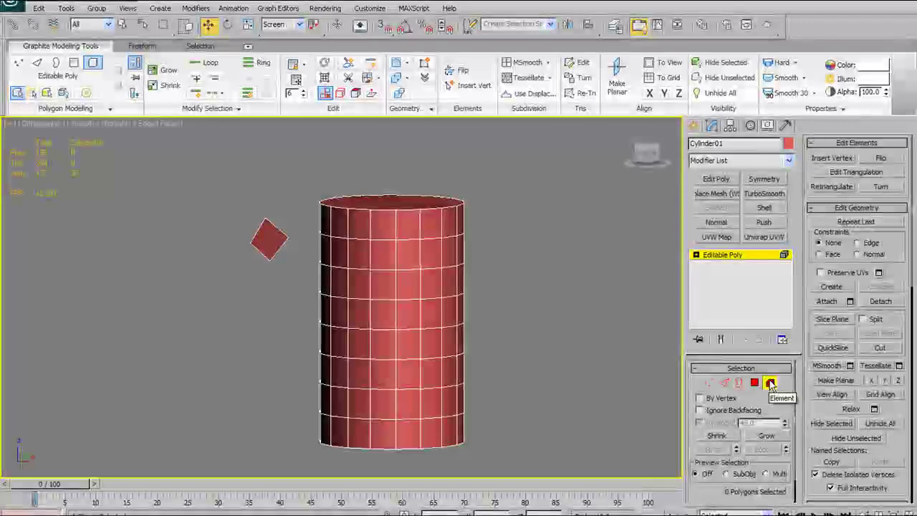
{"action": "left_click", "coordinate": [770, 383]}
Switch the viewport from Orthographic to the Perspective view of the cylinder and the separate polygon
{"action": "key", "text": "u"}
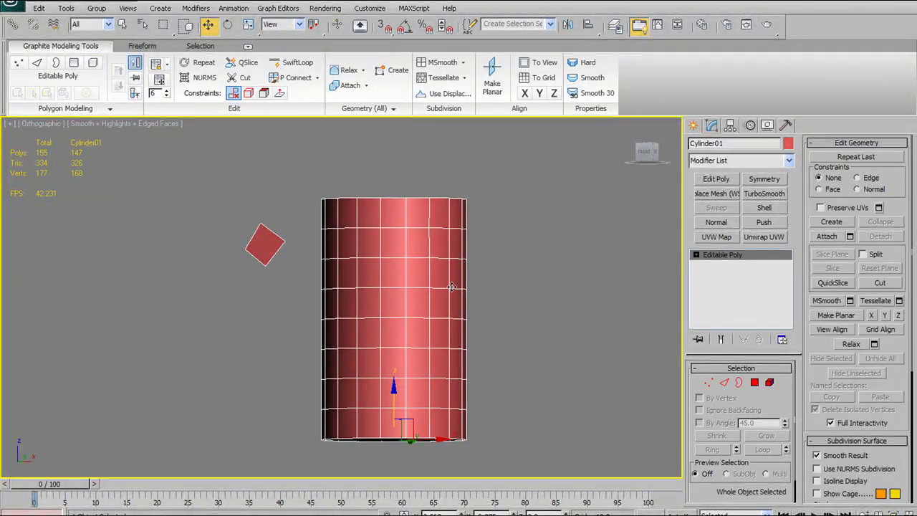
{"action": "key", "text": "p"}
{"action": "scroll", "coordinate": [435, 276], "scroll_direction": "down", "scroll_amount": 2}
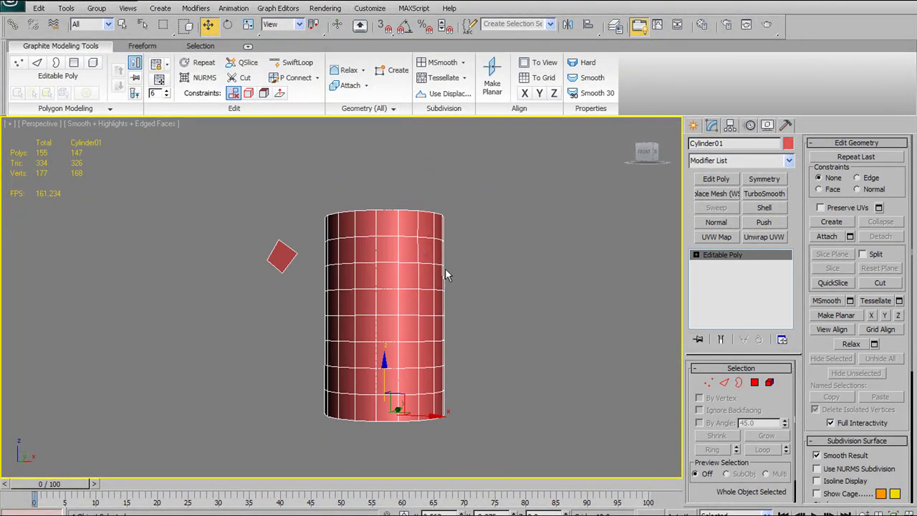
{"action": "scroll", "coordinate": [445, 275], "scroll_direction": "up", "scroll_amount": 2}
{"action": "scroll", "coordinate": [436, 265], "scroll_direction": "down", "scroll_amount": 2}
{"action": "middle_click_drag", "start_coordinate": [417, 200], "coordinate": [441, 200], "text": "alt"}
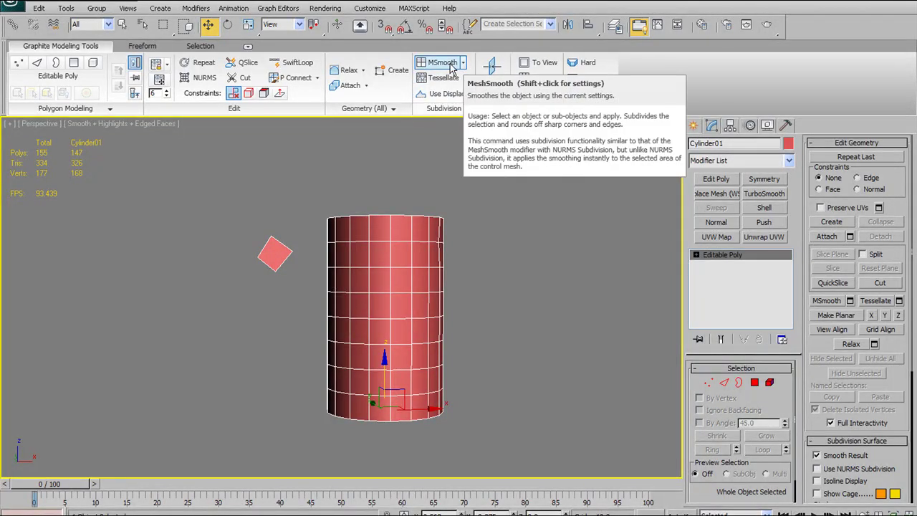
Preview MeshSmooth on the whole object and try a smoothness of 0.999
{"action": "left_click", "coordinate": [450, 66], "text": "shift"}
{"action": "left_click_drag", "start_coordinate": [207, 162], "coordinate": [634, 144]}
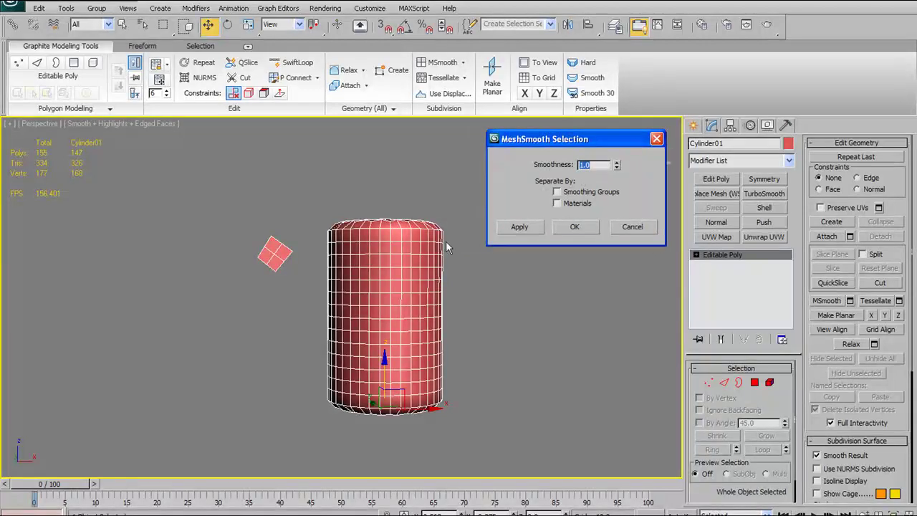
{"action": "left_click", "coordinate": [362, 216]}
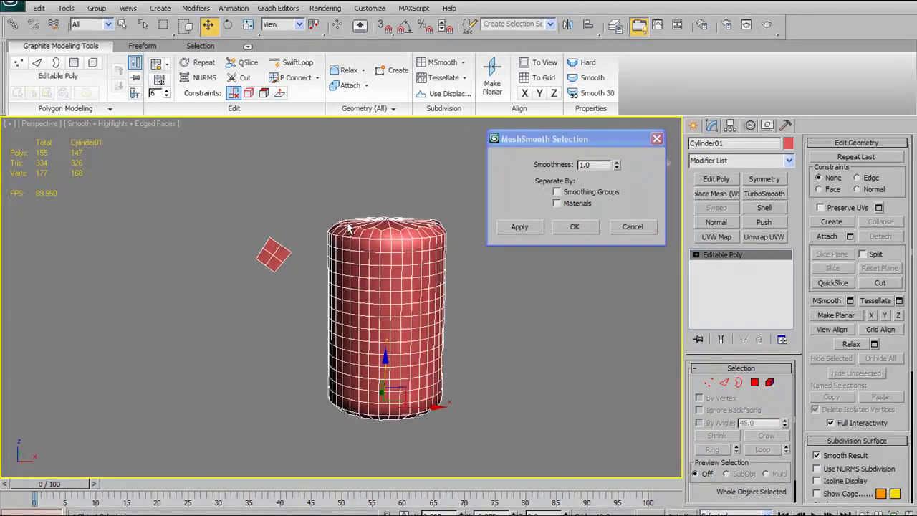
{"action": "left_click", "coordinate": [617, 167]}
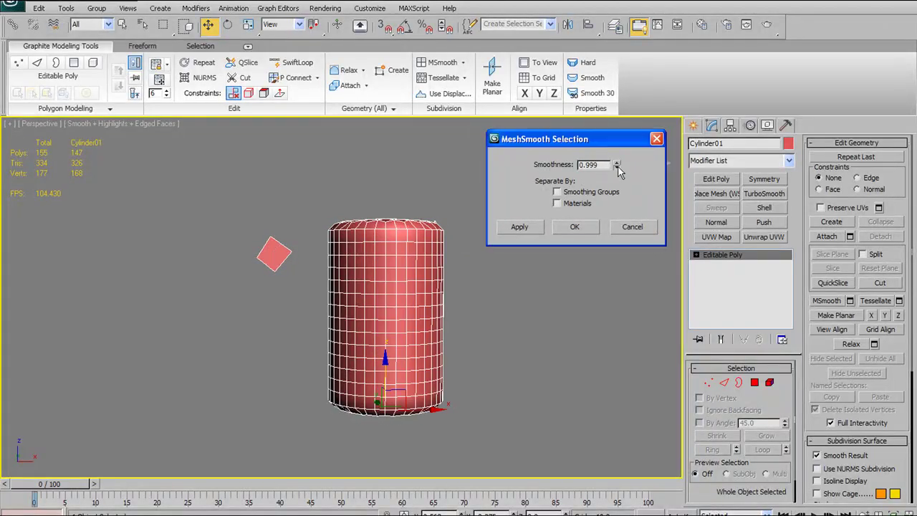
Try separating the MeshSmooth preview by Smoothing Groups and Materials and cancel the settings
{"action": "left_click", "coordinate": [557, 193]}
{"action": "left_click", "coordinate": [558, 193]}
{"action": "left_click", "coordinate": [558, 203]}
{"action": "left_click", "coordinate": [558, 203]}
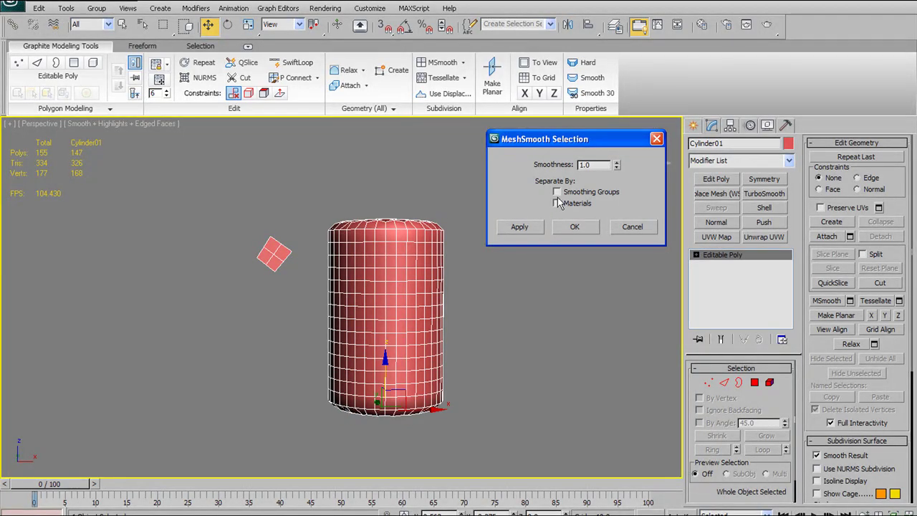
{"action": "left_click", "coordinate": [521, 228]}
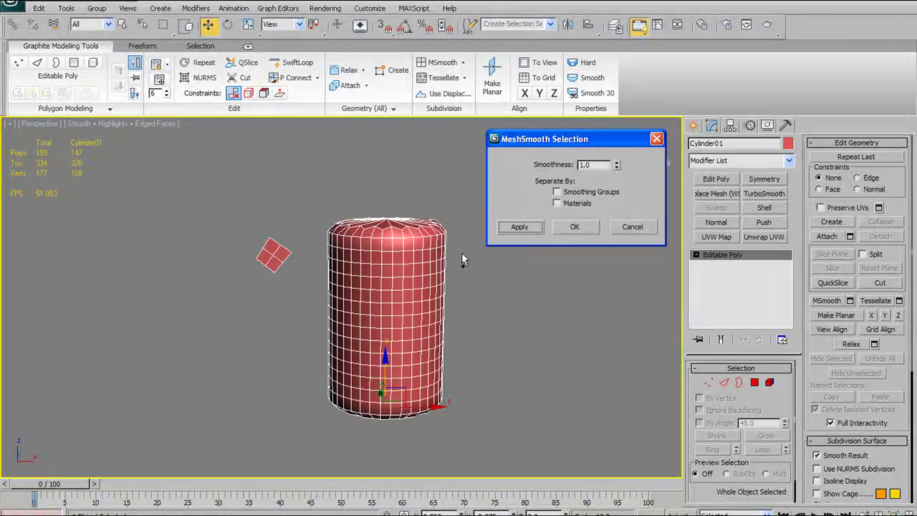
{"action": "key", "text": "alt+m"}
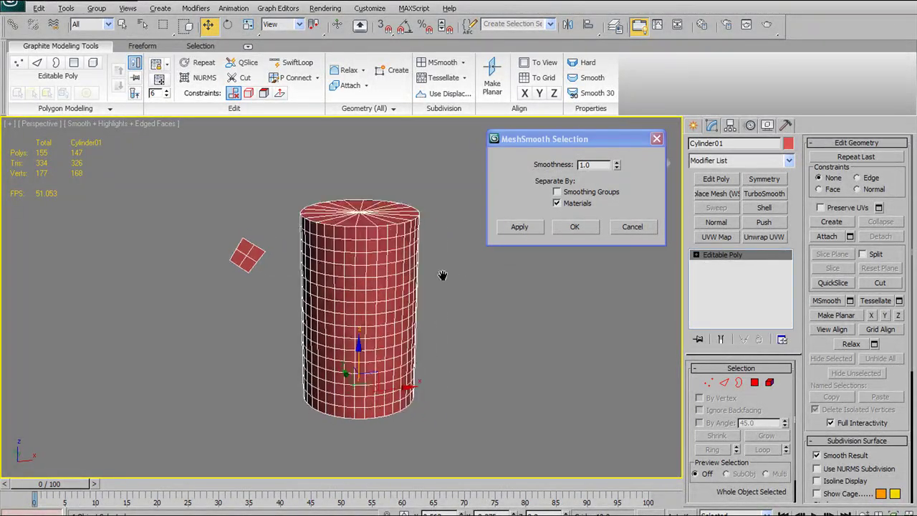
{"action": "left_click", "coordinate": [633, 228]}
Add a TurboSmooth modifier to the cylinder with 2 iterations
{"action": "middle_click_drag", "start_coordinate": [427, 257], "coordinate": [413, 281], "text": "alt"}
{"action": "mouse_move", "coordinate": [364, 259]}
{"action": "middle_mouse_down", "text": "alt"}
{"action": "mouse_move", "coordinate": [364, 303]}
{"action": "mouse_move", "coordinate": [367, 245]}
{"action": "middle_mouse_up", "text": "alt"}
{"action": "middle_click_drag", "start_coordinate": [477, 293], "coordinate": [316, 230], "text": "alt"}
{"action": "mouse_move", "coordinate": [437, 288]}
{"action": "middle_mouse_down", "text": "alt"}
{"action": "mouse_move", "coordinate": [399, 308]}
{"action": "mouse_move", "coordinate": [448, 276]}
{"action": "middle_mouse_up", "text": "alt"}
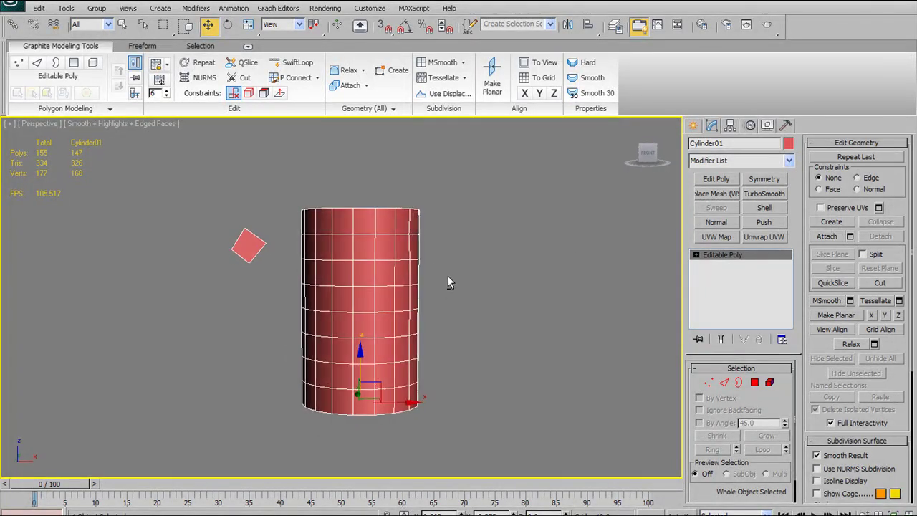
{"action": "left_click", "coordinate": [760, 194]}
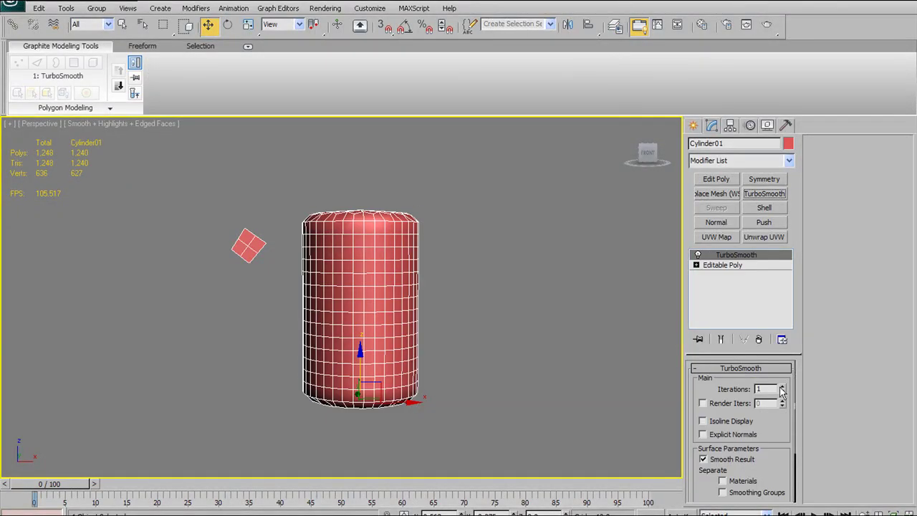
{"action": "left_click", "coordinate": [783, 386]}
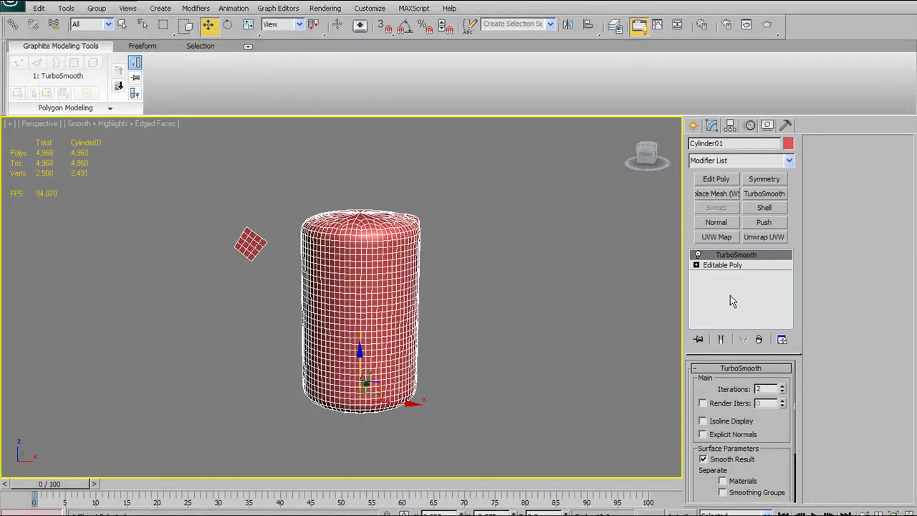
Toggle the end result on and off from the Editable Poly level and delete the TurboSmooth modifier
{"action": "left_click", "coordinate": [723, 264]}
{"action": "left_click", "coordinate": [720, 339]}
{"action": "left_click", "coordinate": [720, 339]}
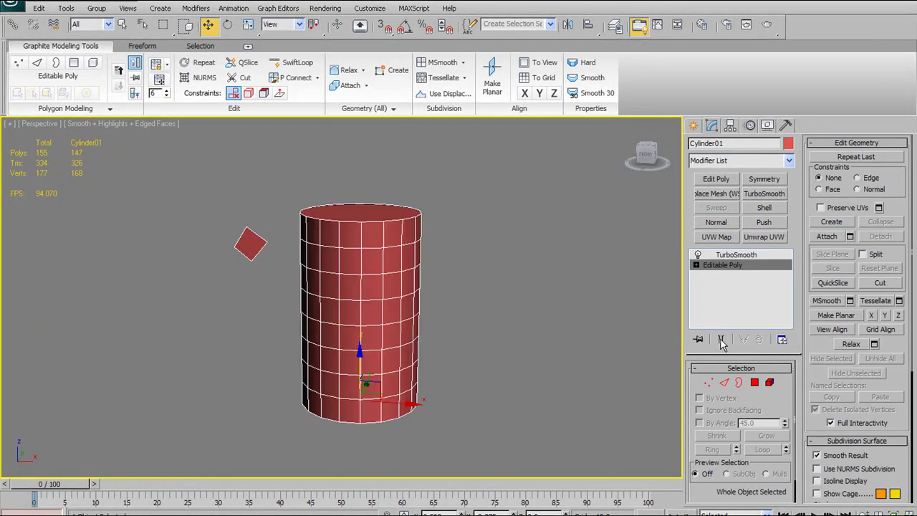
{"action": "left_click", "coordinate": [720, 339]}
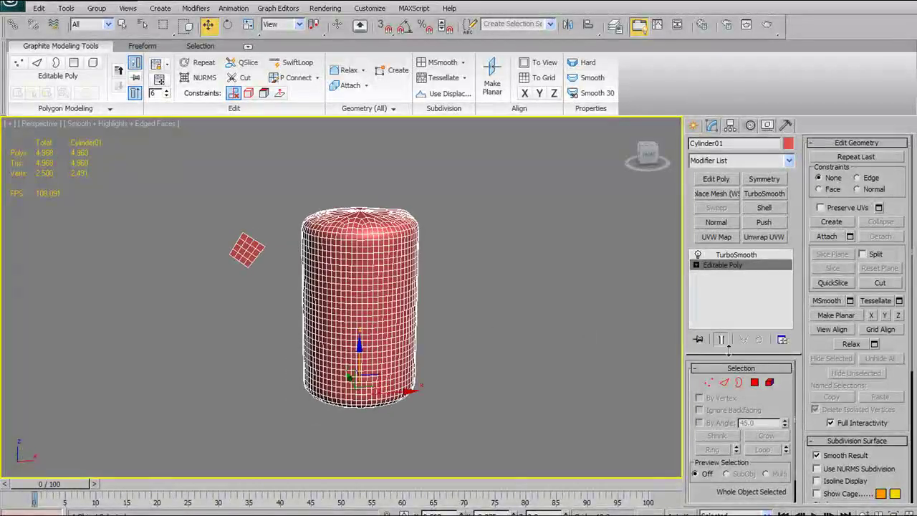
{"action": "left_click", "coordinate": [720, 339]}
{"action": "mouse_move", "coordinate": [433, 347]}
{"action": "middle_mouse_down", "text": "alt"}
{"action": "mouse_move", "coordinate": [424, 322]}
{"action": "mouse_move", "coordinate": [481, 212]}
{"action": "middle_mouse_up", "text": "alt"}
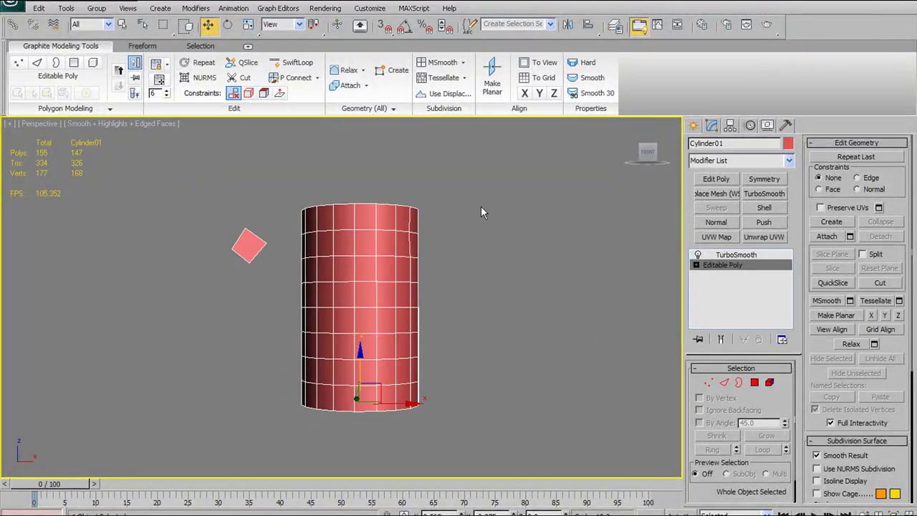
{"action": "right_click", "coordinate": [728, 258]}
{"action": "left_click", "coordinate": [748, 268]}
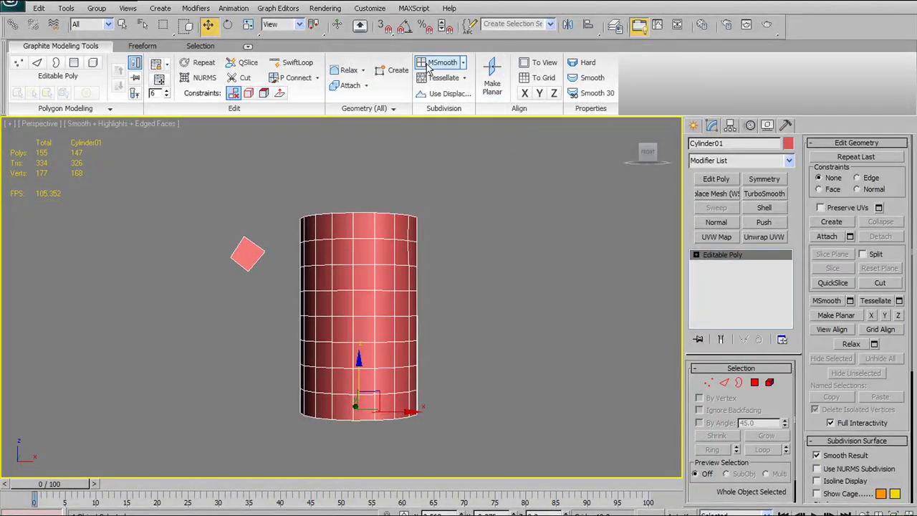
Toggle NURMS subdivision on and off for the cylinder
{"action": "left_click", "coordinate": [195, 79]}
{"action": "left_click", "coordinate": [195, 79]}
{"action": "double_click", "coordinate": [195, 79]}
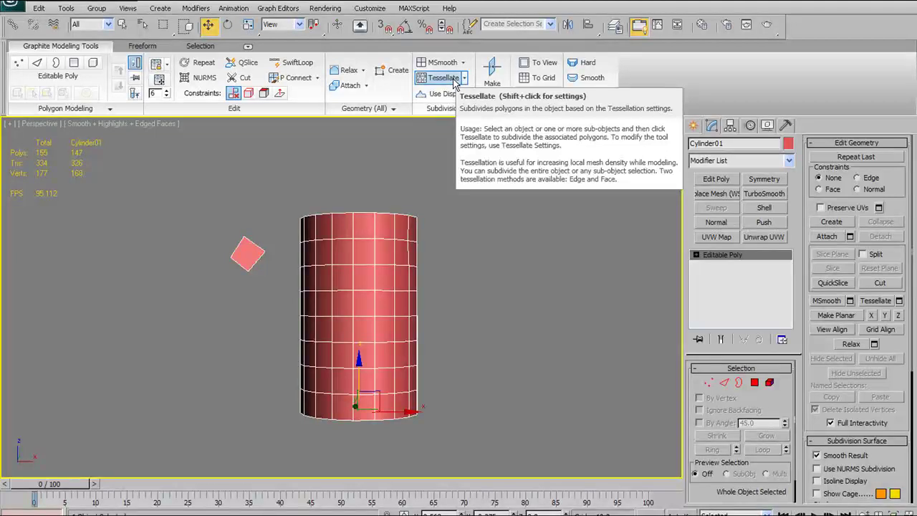
Open the Tessellate settings for the cylinder and compare the Face and Edge type previews, ending on Edge
{"action": "left_click", "coordinate": [453, 81], "text": "shift"}
{"action": "mouse_move", "coordinate": [397, 273]}
{"action": "middle_mouse_down", "text": "alt"}
{"action": "mouse_move", "coordinate": [395, 298]}
{"action": "mouse_move", "coordinate": [420, 284]}
{"action": "mouse_move", "coordinate": [408, 279]}
{"action": "middle_mouse_up", "text": "alt"}
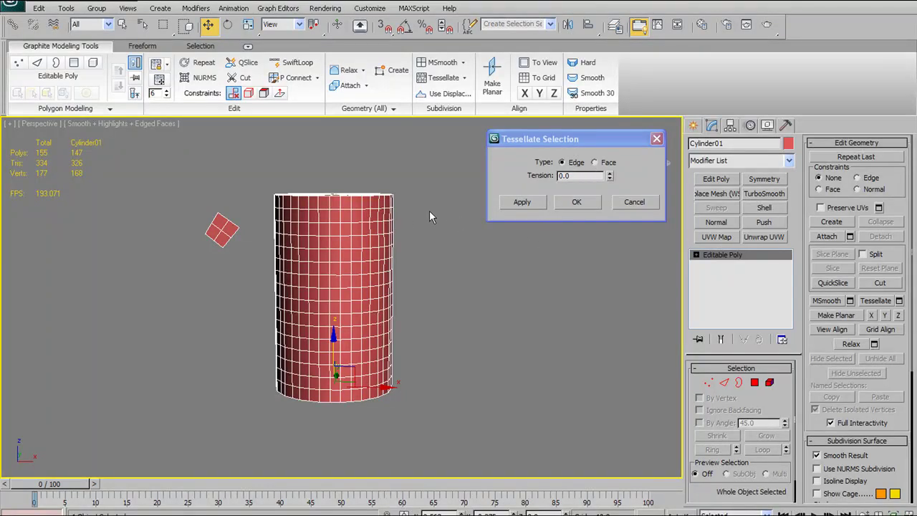
{"action": "middle_click_drag", "start_coordinate": [400, 197], "coordinate": [396, 204], "text": "alt"}
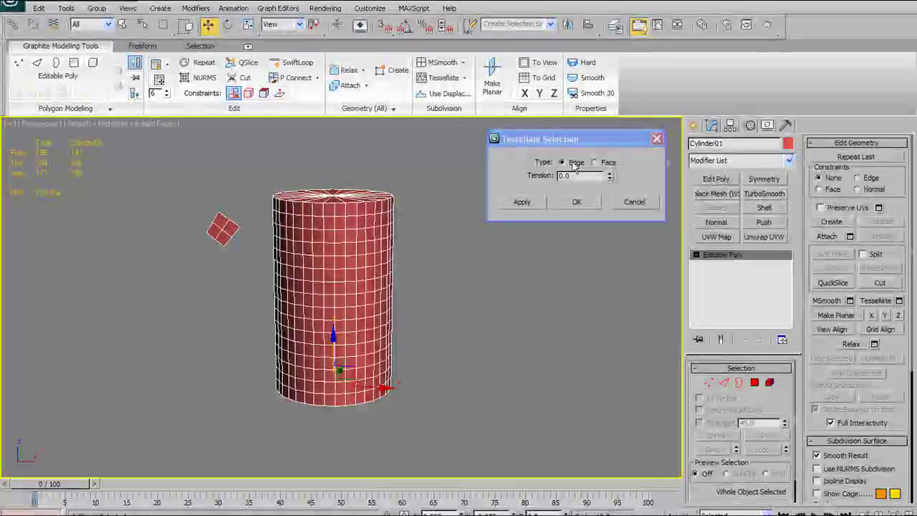
{"action": "left_click", "coordinate": [596, 164]}
{"action": "left_click", "coordinate": [561, 162]}
{"action": "middle_click_drag", "start_coordinate": [276, 258], "coordinate": [442, 258], "text": "alt"}
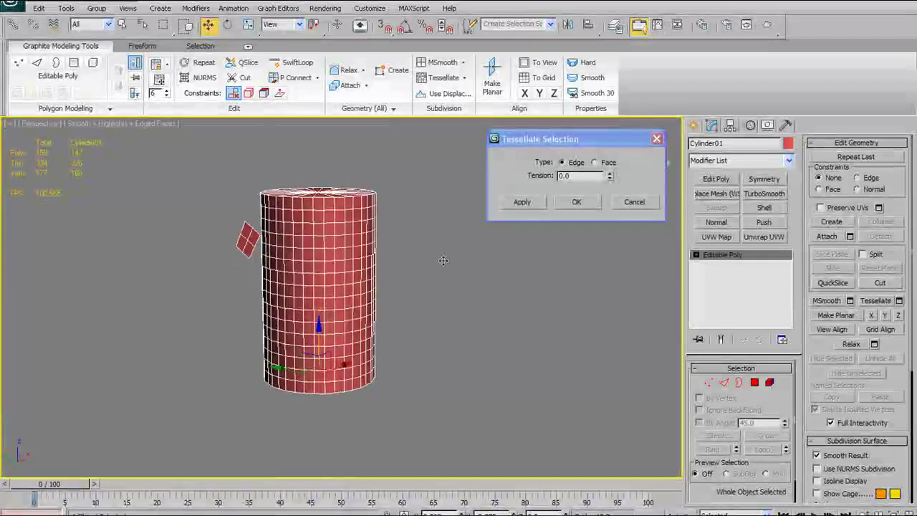
Apply the Edge tessellation to the cylinder with tension 0.0 and undo it
{"action": "left_click", "coordinate": [526, 203]}
{"action": "key", "text": "ctrl+z"}
{"action": "mouse_move", "coordinate": [367, 244]}
{"action": "middle_mouse_down", "text": "alt"}
{"action": "mouse_move", "coordinate": [354, 263]}
{"action": "mouse_move", "coordinate": [359, 257]}
{"action": "middle_mouse_up", "text": "alt"}
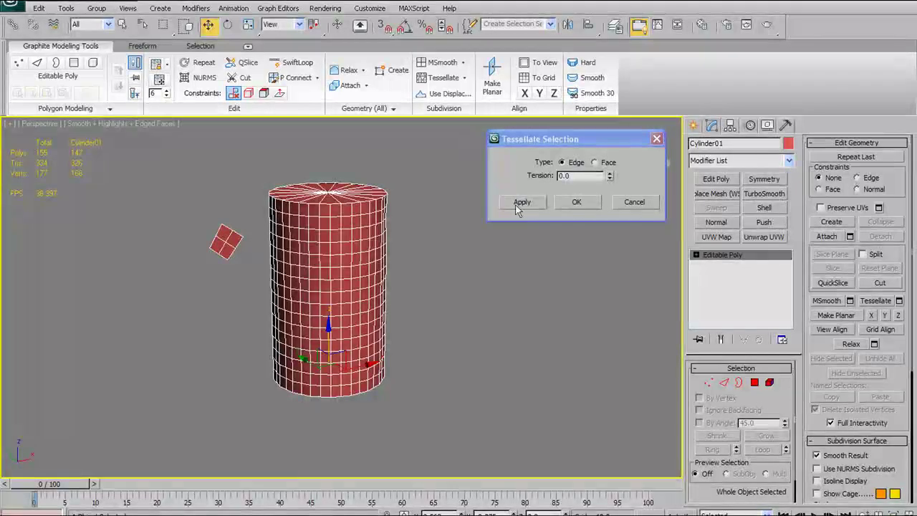
Switch the tessellation type to Face, apply it once to inspect the triangulated mesh and undo it
{"action": "left_click", "coordinate": [596, 163]}
{"action": "middle_click_drag", "start_coordinate": [373, 273], "coordinate": [335, 260], "text": "alt"}
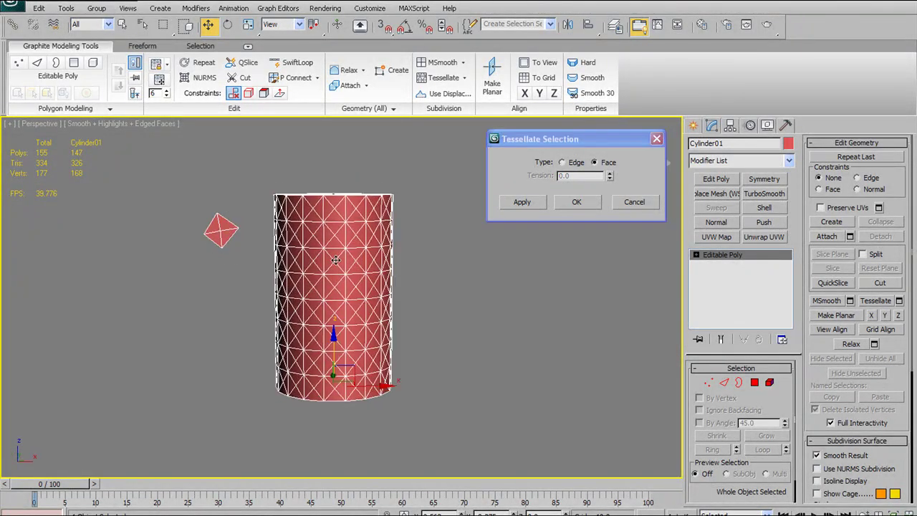
{"action": "left_click", "coordinate": [524, 202]}
{"action": "scroll", "coordinate": [313, 279], "scroll_direction": "up", "scroll_amount": 4}
{"action": "scroll", "coordinate": [312, 279], "scroll_direction": "up", "scroll_amount": 3}
{"action": "scroll", "coordinate": [313, 279], "scroll_direction": "down", "scroll_amount": 3}
{"action": "middle_click_drag", "start_coordinate": [314, 278], "coordinate": [410, 270], "text": "alt"}
{"action": "key", "text": "ctrl+z"}
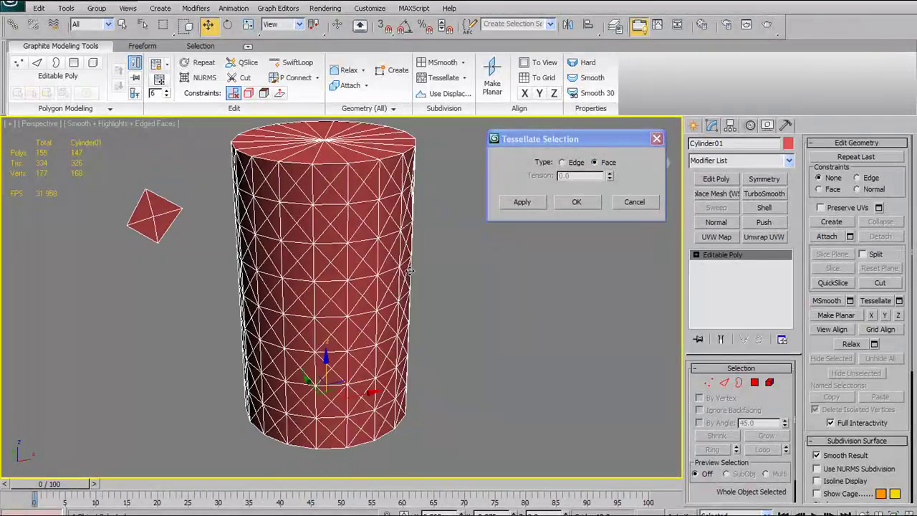
Try applying the Face tessellation twice in succession, inspect the denser mesh and undo the passes
{"action": "left_click", "coordinate": [531, 201]}
{"action": "left_click", "coordinate": [531, 200]}
{"action": "key", "text": "ctrl+z"}
{"action": "key", "text": "ctrl+z"}
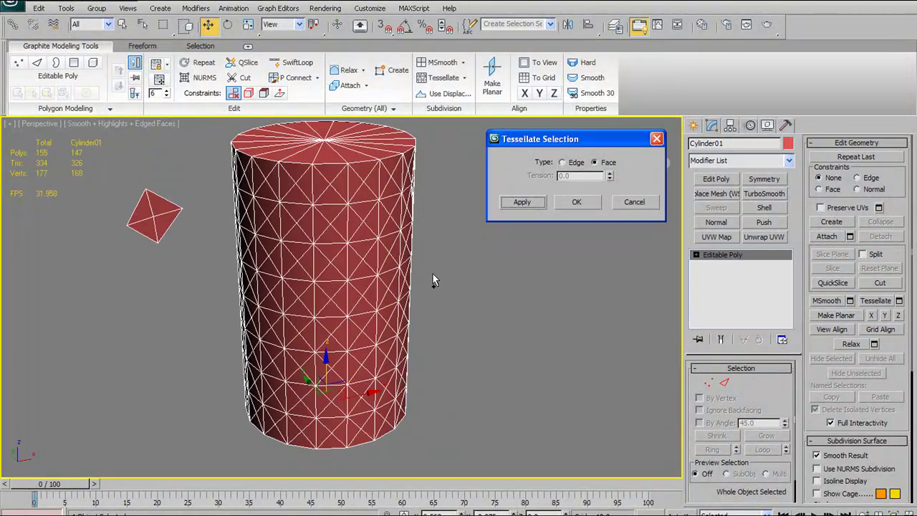
{"action": "left_click", "coordinate": [522, 201]}
{"action": "left_click", "coordinate": [523, 201]}
{"action": "middle_click_drag", "start_coordinate": [342, 286], "coordinate": [365, 291], "text": "alt"}
{"action": "scroll", "coordinate": [333, 271], "scroll_direction": "up", "scroll_amount": 3}
{"action": "key", "text": "ctrl+z"}
{"action": "scroll", "coordinate": [379, 271], "scroll_direction": "down", "scroll_amount": 3}
{"action": "middle_click_drag", "start_coordinate": [428, 239], "coordinate": [371, 192], "text": "alt"}
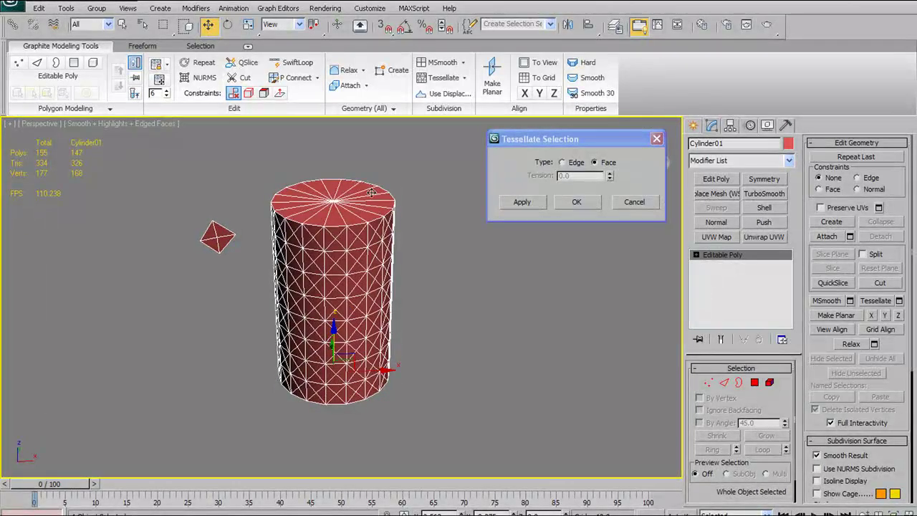
Hide the edged faces in the viewport and set the tessellation type to Edge
{"action": "middle_click_drag", "start_coordinate": [391, 309], "coordinate": [381, 271], "text": "alt"}
{"action": "key", "text": "F4"}
{"action": "middle_click_drag", "start_coordinate": [420, 243], "coordinate": [333, 210], "text": "alt"}
{"action": "left_click", "coordinate": [563, 163]}
{"action": "middle_click_drag", "start_coordinate": [344, 307], "coordinate": [602, 196], "text": "alt"}
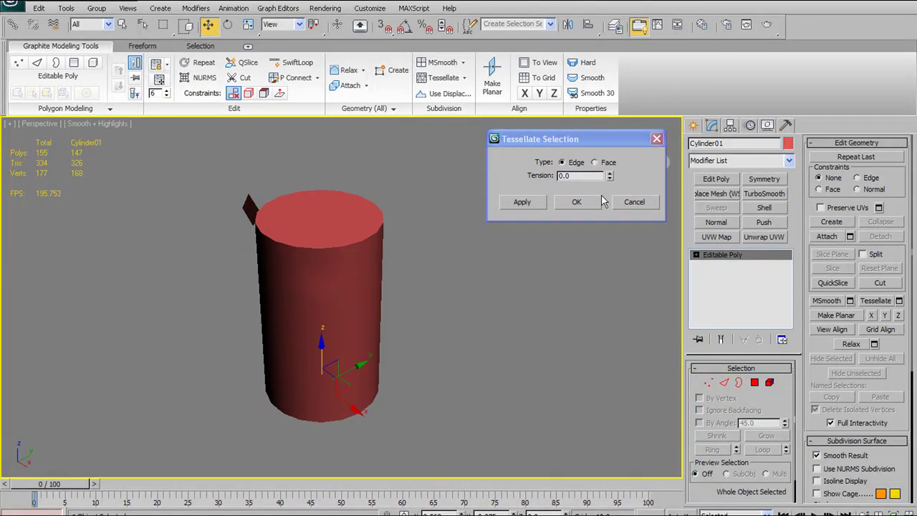
Try positive and negative Edge tessellation tensions, ending at about -14.74, and show the edged faces again
{"action": "left_click_drag", "start_coordinate": [610, 180], "coordinate": [607, 159]}
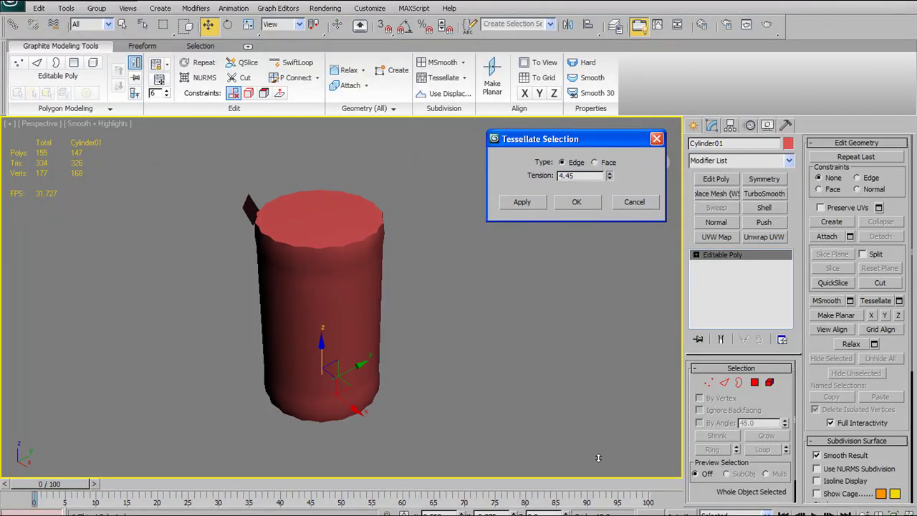
{"action": "left_click_drag", "start_coordinate": [566, 111], "coordinate": [468, 69]}
{"action": "left_click_drag", "start_coordinate": [455, 148], "coordinate": [473, 50]}
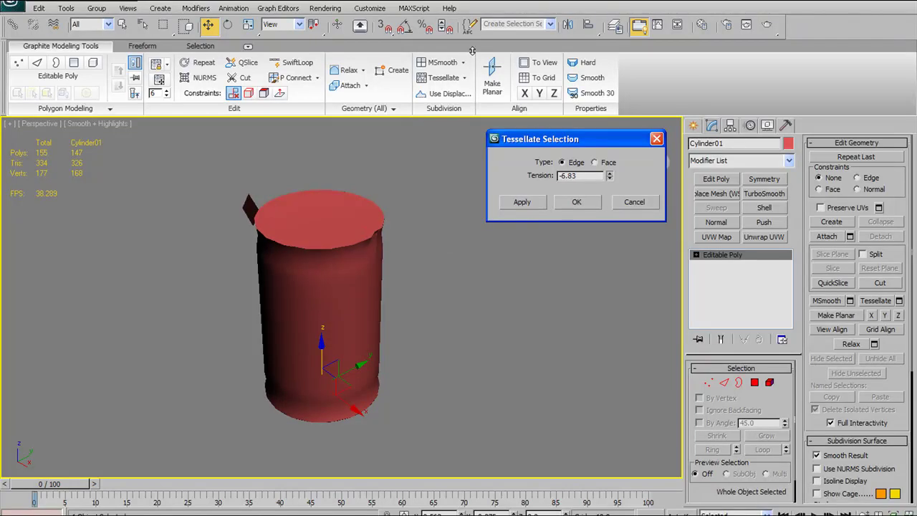
{"action": "left_click_drag", "start_coordinate": [445, 273], "coordinate": [431, 359]}
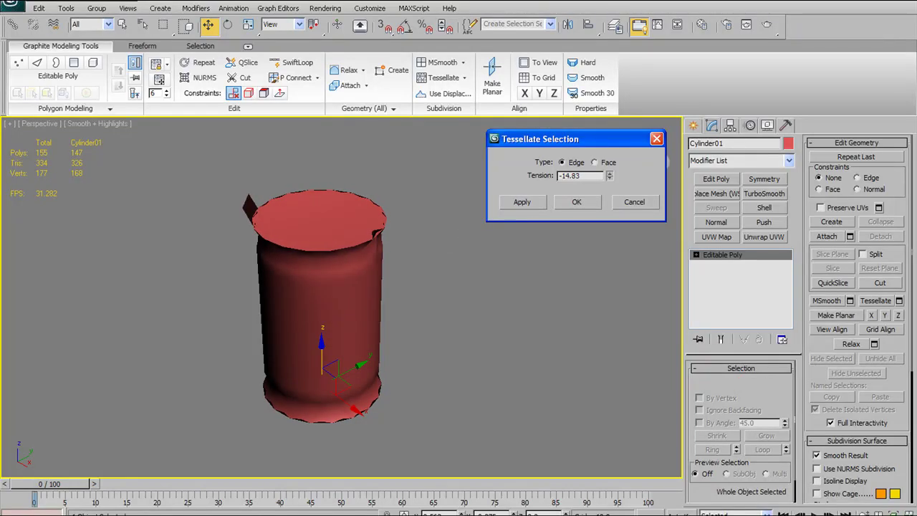
{"action": "middle_click_drag", "start_coordinate": [343, 360], "coordinate": [310, 321], "text": "alt"}
{"action": "key", "text": "F4"}
{"action": "mouse_move", "coordinate": [384, 315]}
{"action": "middle_mouse_down", "text": "alt"}
{"action": "mouse_move", "coordinate": [385, 263]}
{"action": "mouse_move", "coordinate": [387, 284]}
{"action": "mouse_move", "coordinate": [401, 279]}
{"action": "middle_mouse_up", "text": "alt"}
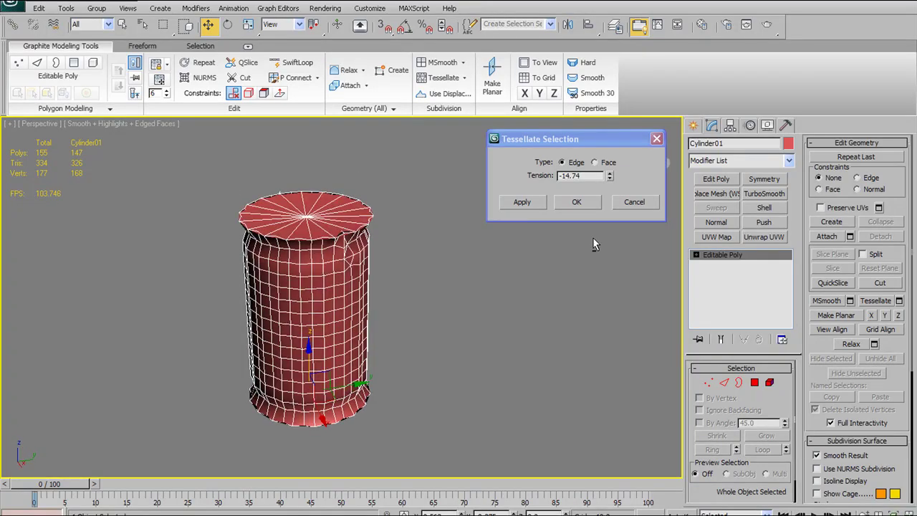
Raise the Edge tessellation tension to 23.99 and inspect the bulging ends of the cylinder
{"action": "left_click", "coordinate": [609, 178]}
{"action": "left_click_drag", "start_coordinate": [594, 79], "coordinate": [585, 458]}
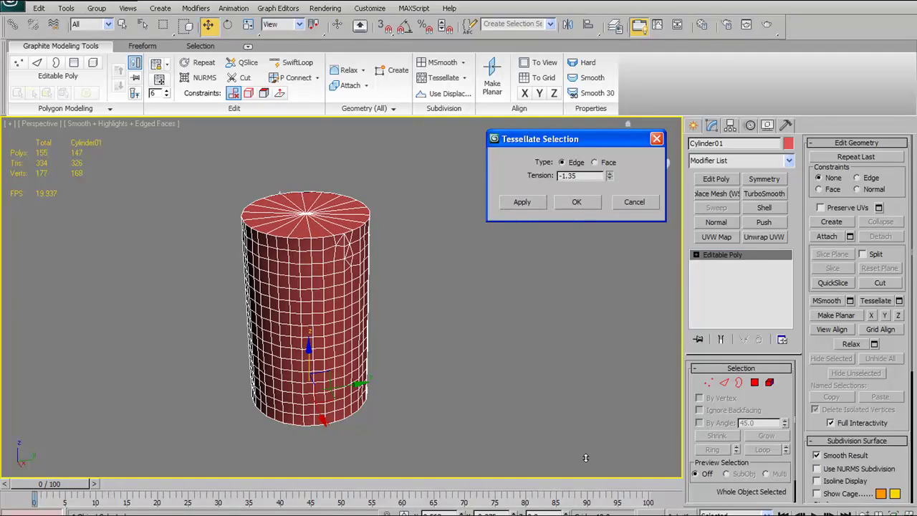
{"action": "left_click_drag", "start_coordinate": [595, 327], "coordinate": [444, 104]}
{"action": "middle_click_drag", "start_coordinate": [317, 305], "coordinate": [385, 298], "text": "alt"}
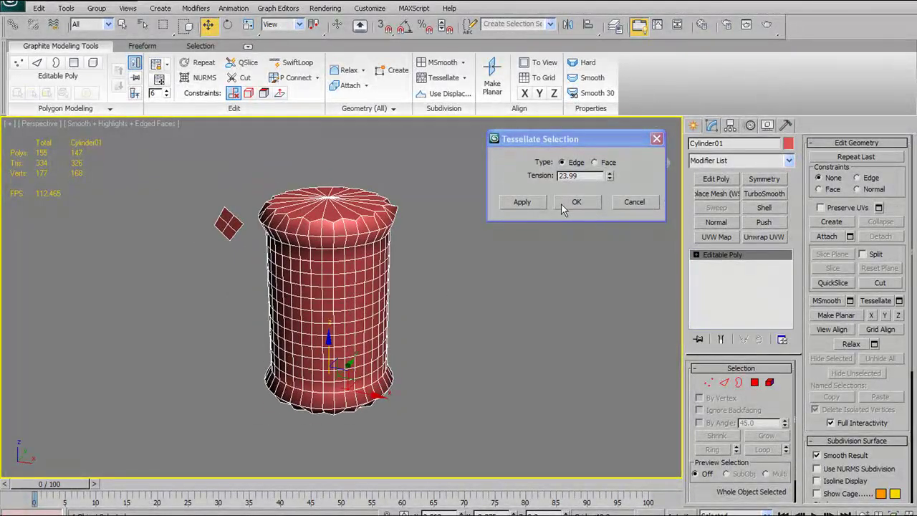
Apply the Edge tessellation with tension 23.99 twice and undo it
{"action": "left_click", "coordinate": [522, 202]}
{"action": "left_click", "coordinate": [506, 202]}
{"action": "key", "text": "ctrl+z"}
{"action": "key", "text": "ctrl+z"}
{"action": "key", "text": "ctrl+z"}
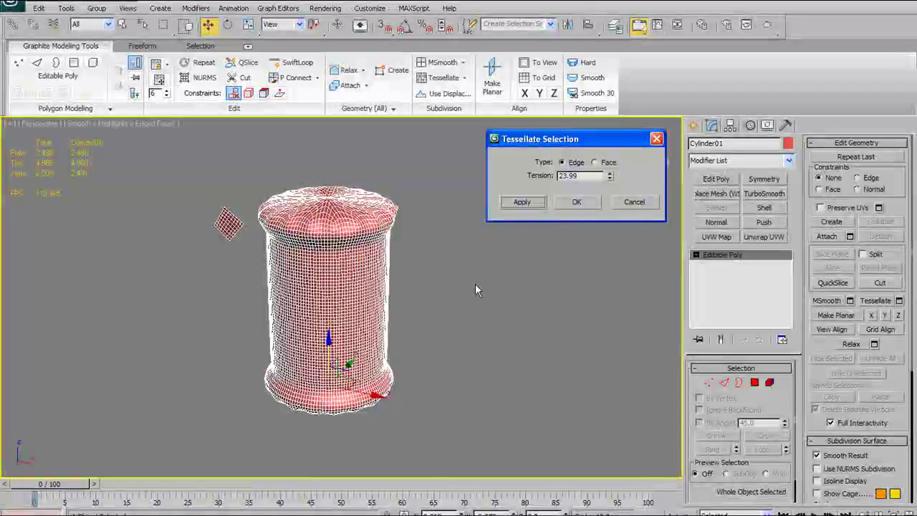
Switch the tessellation preview to Face and close the settings without applying them
{"action": "left_click", "coordinate": [594, 162]}
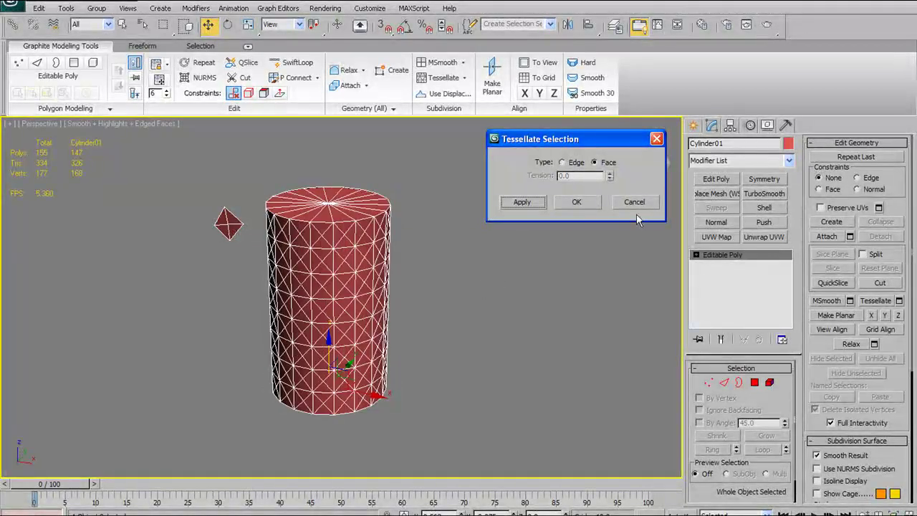
{"action": "left_click", "coordinate": [658, 138]}
{"action": "middle_click_drag", "start_coordinate": [413, 316], "coordinate": [448, 309], "text": "alt"}
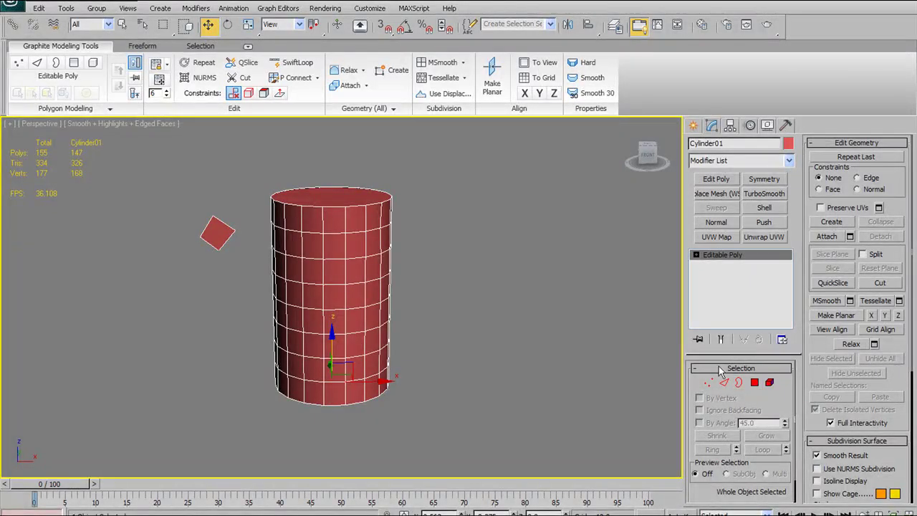
Add a TurboSmooth modifier with 2 iterations to the cylinder
{"action": "left_click", "coordinate": [764, 195]}
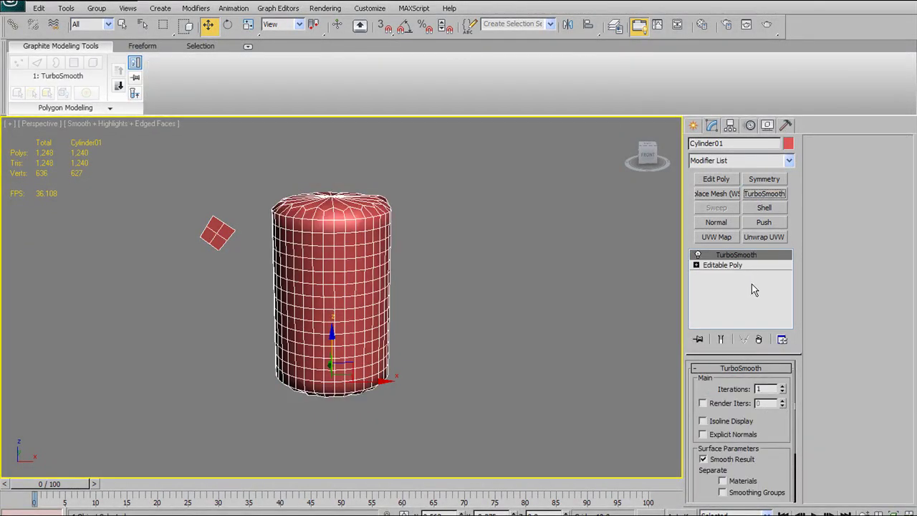
{"action": "left_click", "coordinate": [782, 386]}
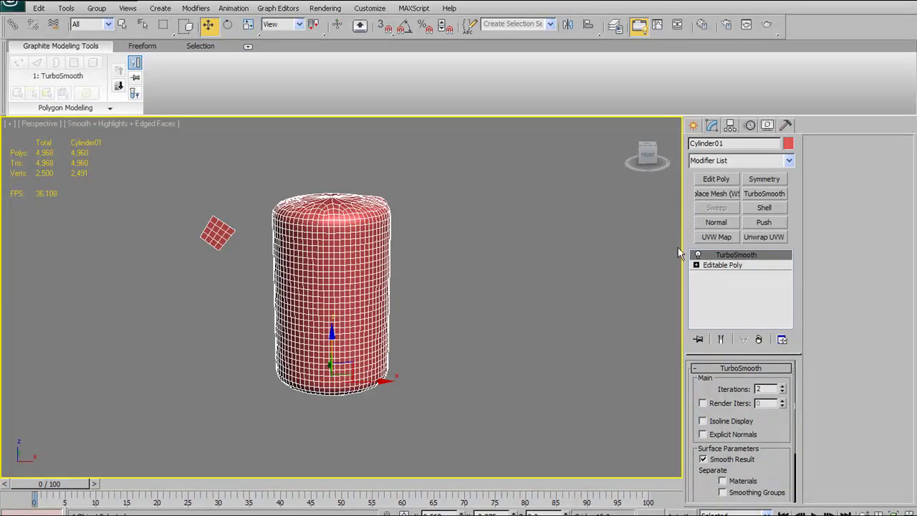
Collapse the modifier stack to TurboSmooth and undo the collapse
{"action": "right_click", "coordinate": [724, 256]}
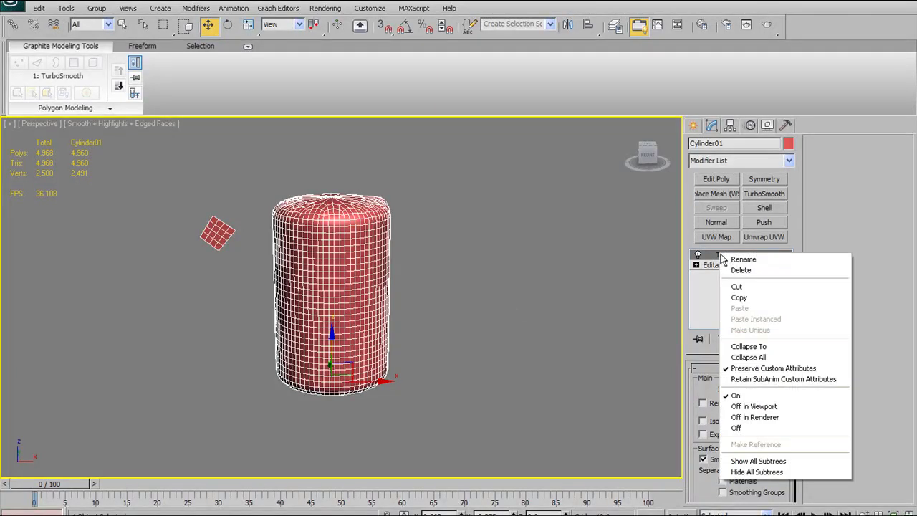
{"action": "left_click", "coordinate": [763, 349]}
{"action": "left_click", "coordinate": [514, 320]}
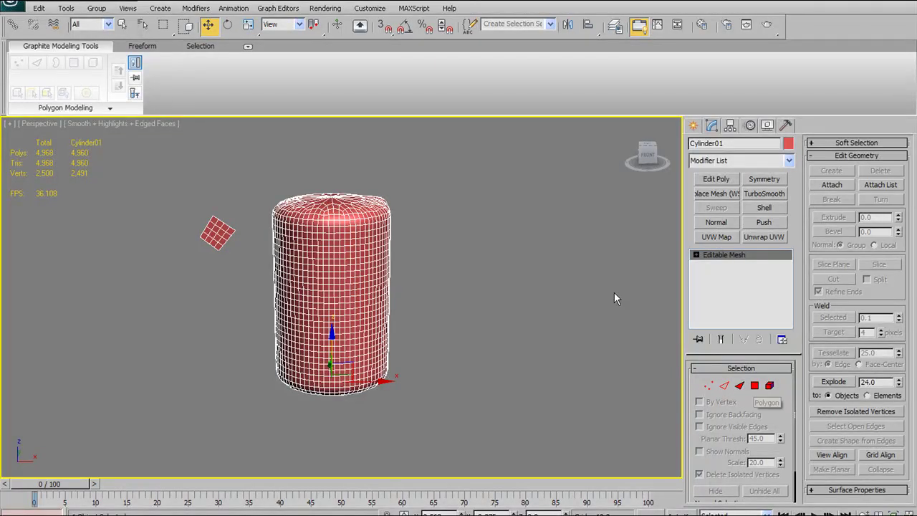
{"action": "key", "text": "ctrl+z"}
Collapse the stack to TurboSmooth again and convert the resulting mesh to an Editable Poly
{"action": "right_click", "coordinate": [720, 258]}
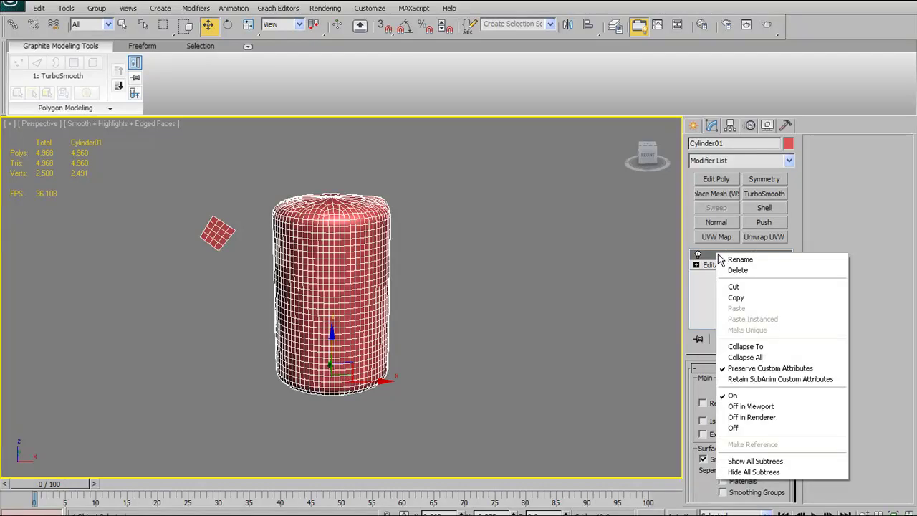
{"action": "left_click", "coordinate": [746, 347]}
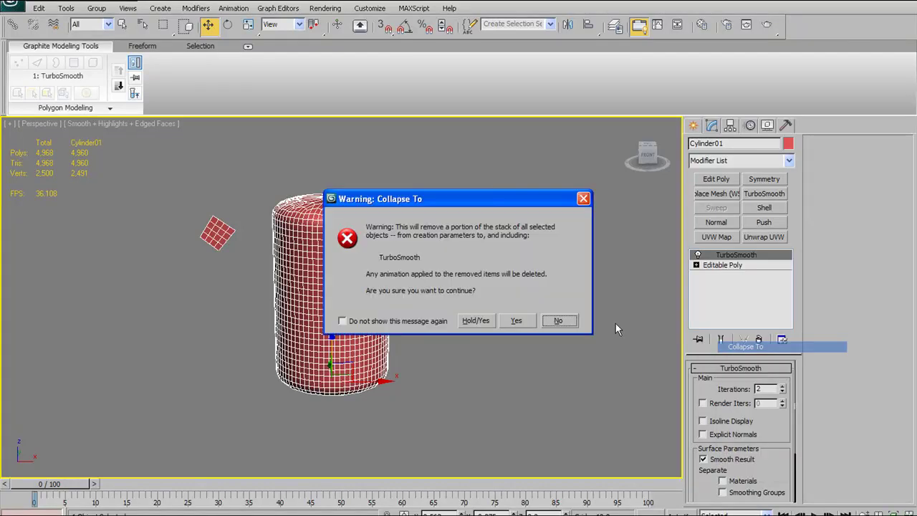
{"action": "left_click", "coordinate": [516, 320]}
{"action": "right_click", "coordinate": [316, 266]}
{"action": "mouse_move", "coordinate": [371, 382]}
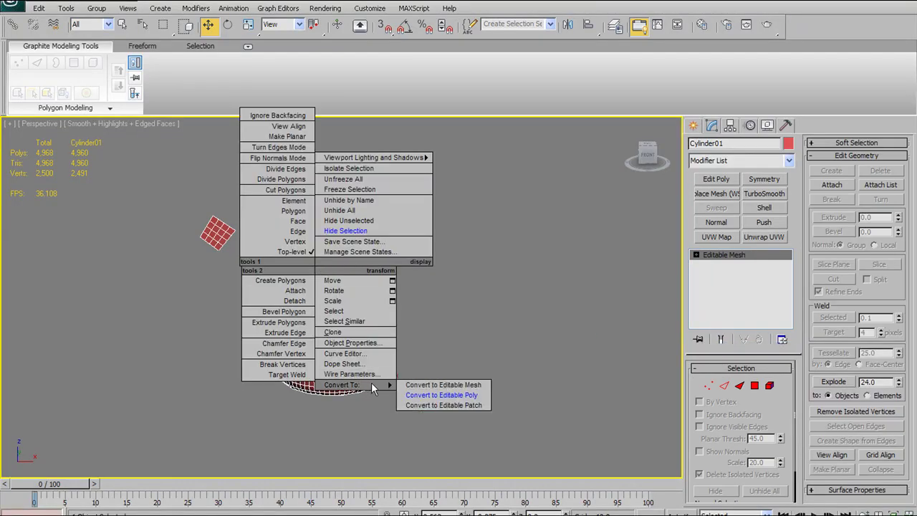
{"action": "left_click", "coordinate": [441, 392]}
Select the polygons across the cylinder's top cap by converting its centre vertex selection to polygons and growing it
{"action": "left_click", "coordinate": [755, 382]}
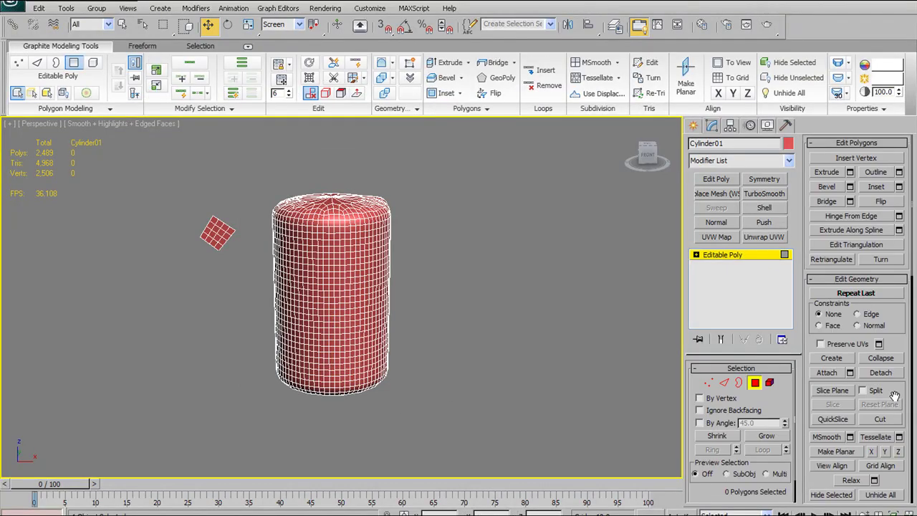
{"action": "scroll", "coordinate": [870, 412], "scroll_direction": "down", "scroll_amount": 2}
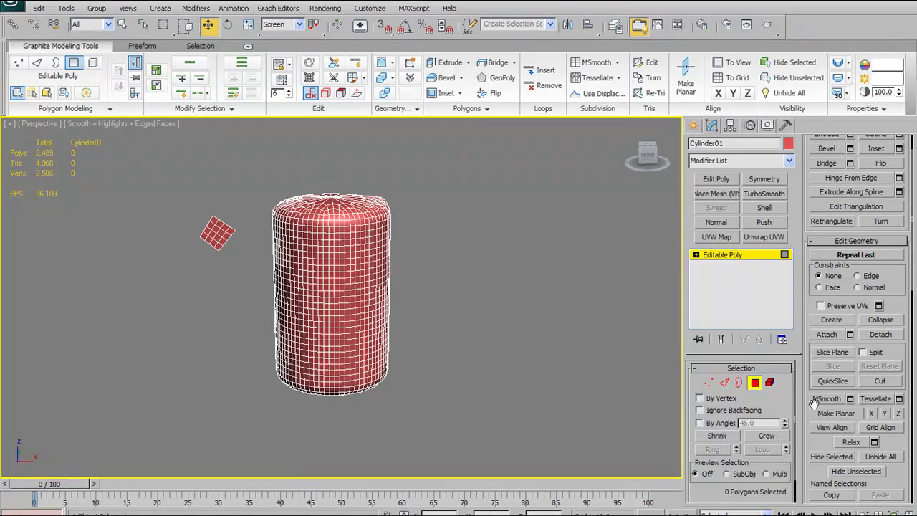
{"action": "scroll", "coordinate": [391, 243], "scroll_direction": "up", "scroll_amount": 5}
{"action": "middle_click_drag", "start_coordinate": [411, 227], "coordinate": [430, 287], "text": "alt"}
{"action": "left_click", "coordinate": [708, 383]}
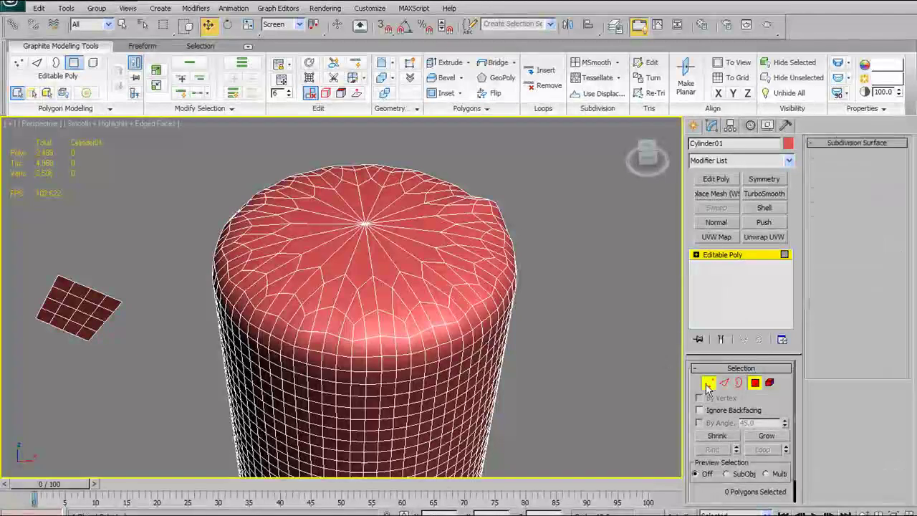
{"action": "left_click", "coordinate": [366, 224]}
{"action": "middle_click_drag", "start_coordinate": [365, 224], "coordinate": [448, 378], "text": "alt"}
{"action": "left_click", "coordinate": [754, 383], "text": "ctrl"}
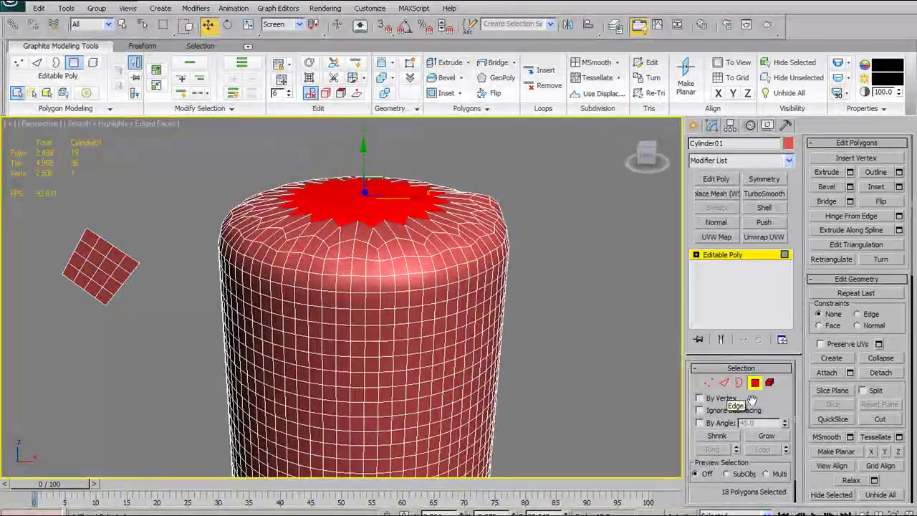
{"action": "left_click", "coordinate": [769, 438]}
{"action": "middle_click_drag", "start_coordinate": [415, 280], "coordinate": [517, 286], "text": "alt"}
{"action": "left_click", "coordinate": [766, 436]}
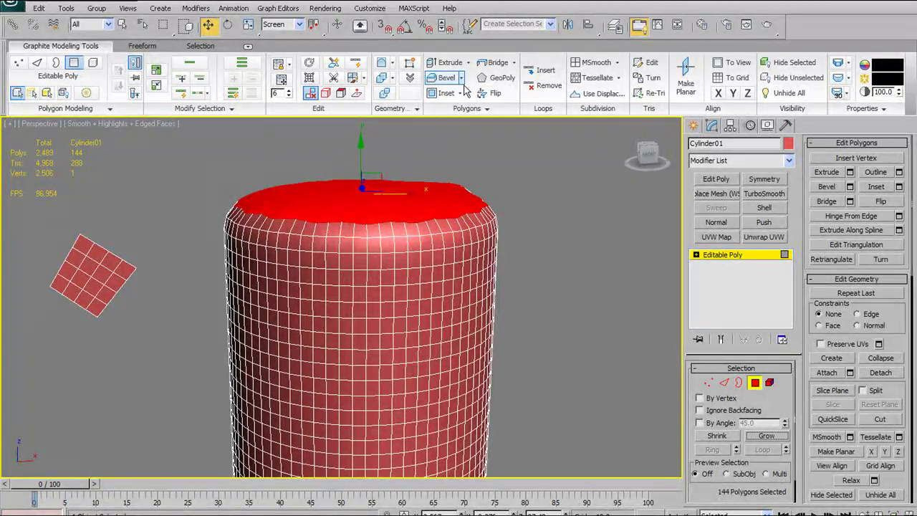
Flatten the selected top cap polygons with Make Planar and restore the original low-poly cylinder
{"action": "left_click", "coordinate": [685, 81]}
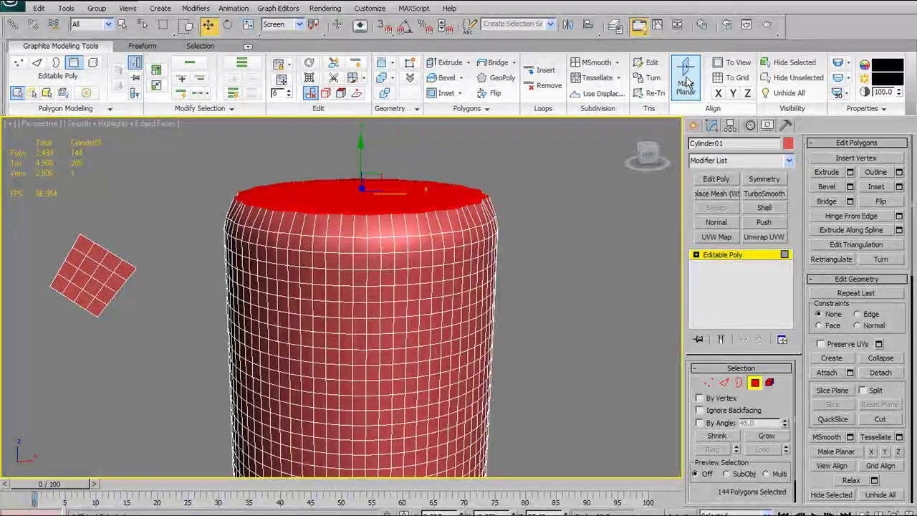
{"action": "middle_click_drag", "start_coordinate": [434, 318], "coordinate": [452, 332], "text": "alt"}
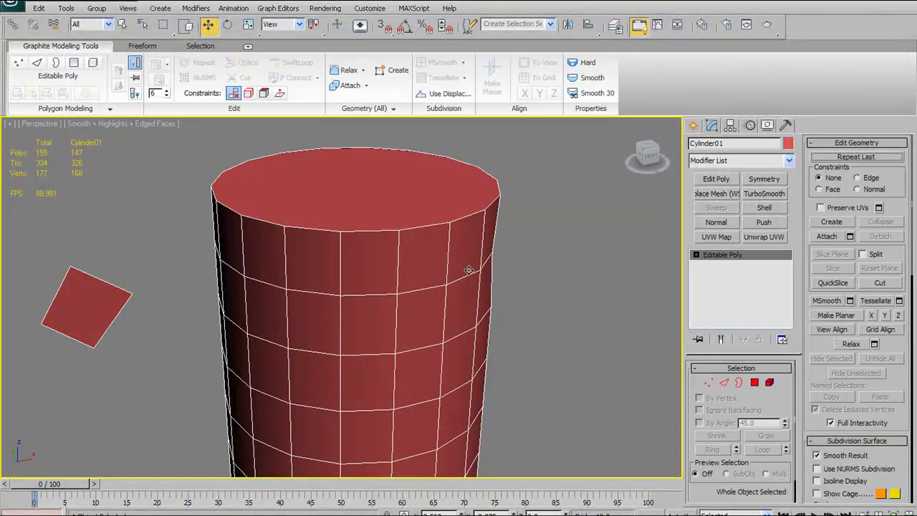
{"action": "middle_click_drag", "start_coordinate": [466, 268], "coordinate": [574, 262], "text": "alt"}
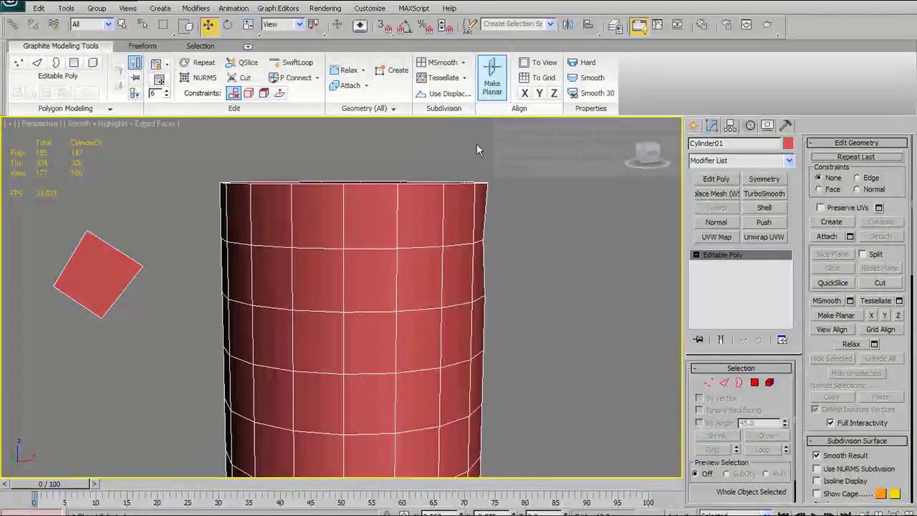
{"action": "scroll", "coordinate": [469, 268], "scroll_direction": "down", "scroll_amount": 3}
{"action": "middle_click_drag", "start_coordinate": [469, 268], "coordinate": [413, 218]}
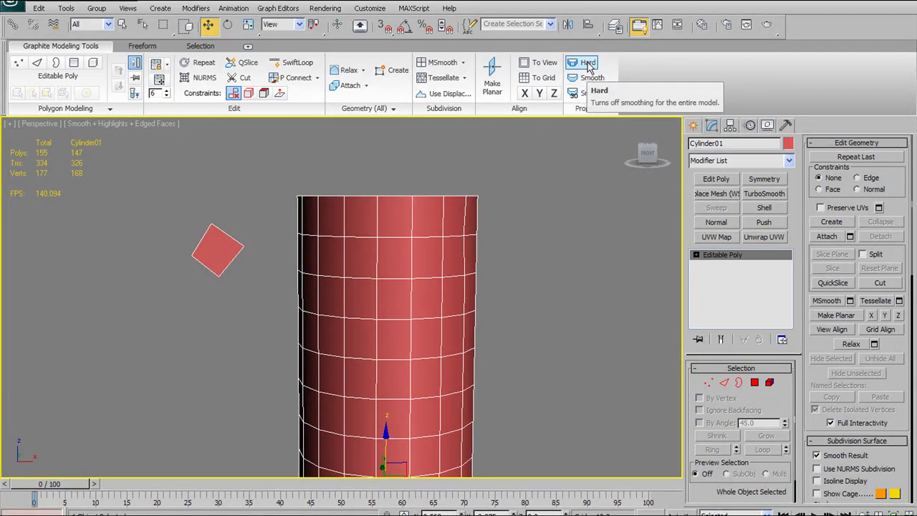
Select all polygons of the cylinder object at Polygon level
{"action": "left_click", "coordinate": [756, 382]}
{"action": "scroll", "coordinate": [342, 296], "scroll_direction": "down", "scroll_amount": 5}
{"action": "key", "text": "4"}
{"action": "left_click_drag", "start_coordinate": [257, 248], "coordinate": [517, 407]}
{"action": "scroll", "coordinate": [483, 296], "scroll_direction": "up", "scroll_amount": 5}
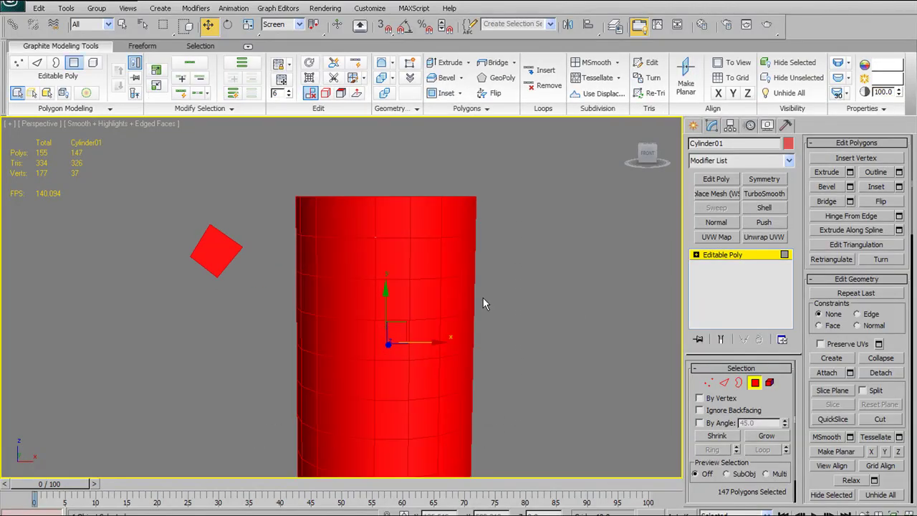
Turn off the solid red shading of selected faces and apply Hard shading to all the cylinder's selected polygons
{"action": "key", "text": "F2"}
{"action": "middle_click_drag", "start_coordinate": [446, 236], "coordinate": [432, 275], "text": "alt"}
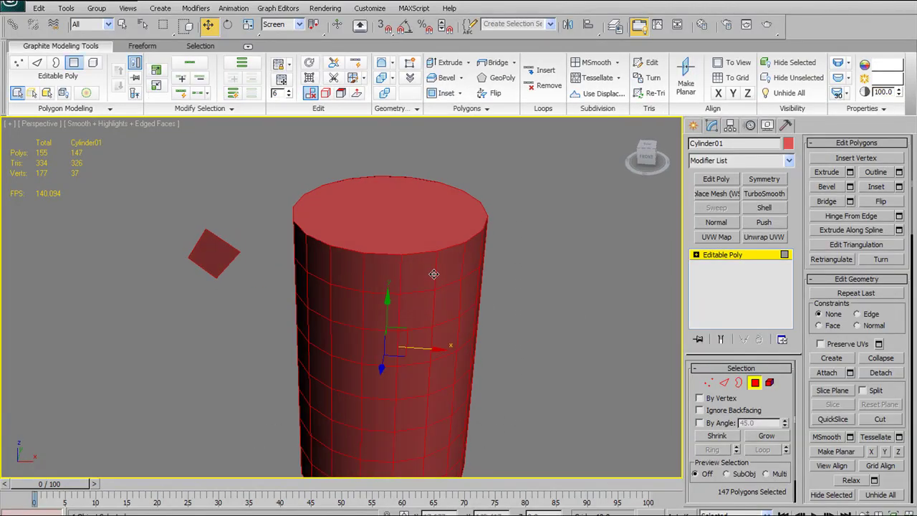
{"action": "left_click", "coordinate": [841, 65]}
{"action": "middle_click_drag", "start_coordinate": [400, 254], "coordinate": [398, 220], "text": "alt"}
{"action": "middle_click_drag", "start_coordinate": [474, 264], "coordinate": [531, 272], "text": "alt"}
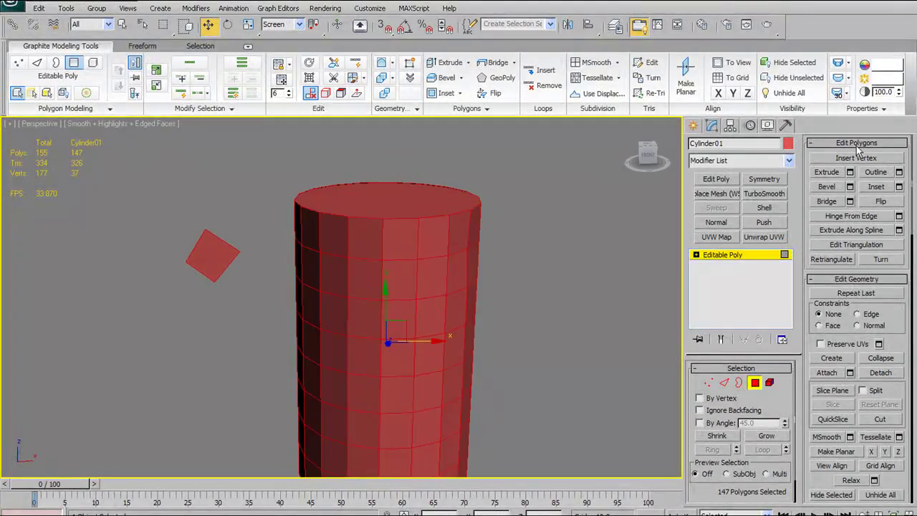
Apply Smooth to the cylinder's selected polygons and replace it with Smooth 30
{"action": "left_click", "coordinate": [842, 82]}
{"action": "middle_click_drag", "start_coordinate": [537, 275], "coordinate": [492, 299], "text": "alt"}
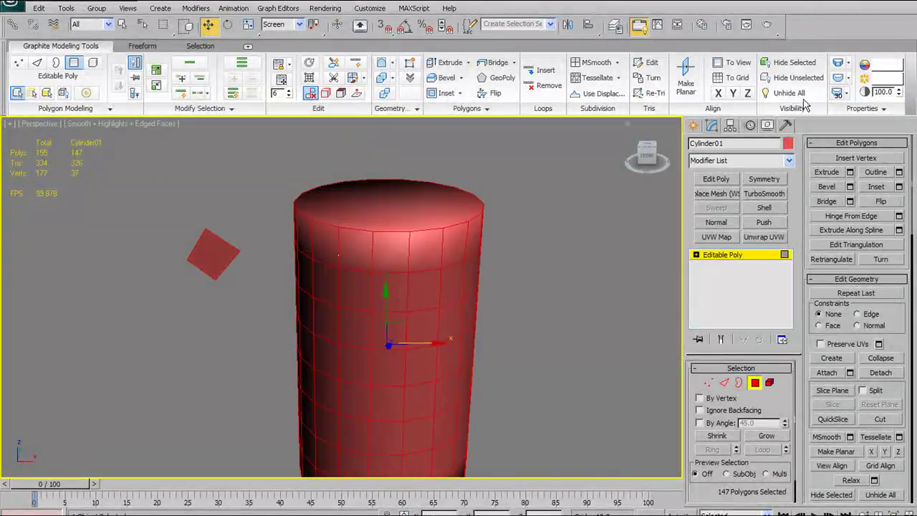
{"action": "left_click", "coordinate": [839, 94]}
{"action": "left_click", "coordinate": [842, 97]}
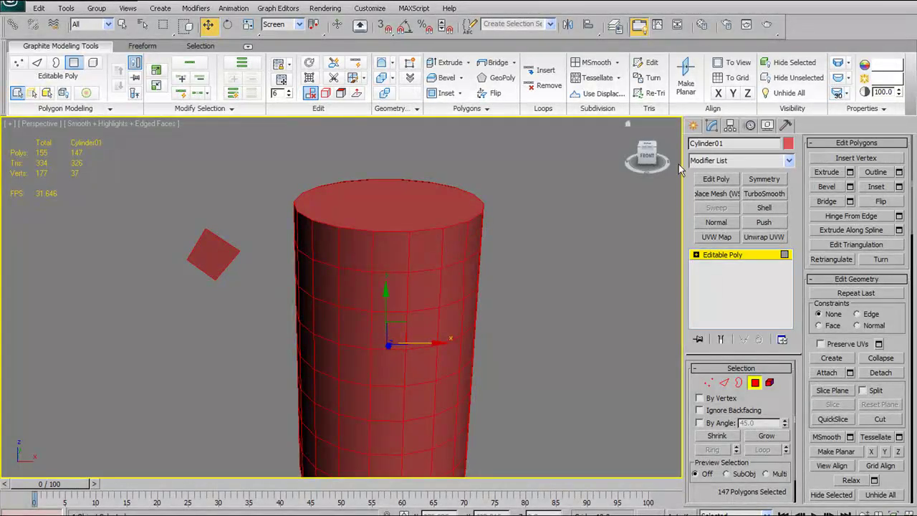
{"action": "mouse_move", "coordinate": [517, 260]}
{"action": "middle_mouse_down", "text": "alt"}
{"action": "mouse_move", "coordinate": [513, 238]}
{"action": "mouse_move", "coordinate": [360, 269]}
{"action": "mouse_move", "coordinate": [423, 258]}
{"action": "middle_mouse_up", "text": "alt"}
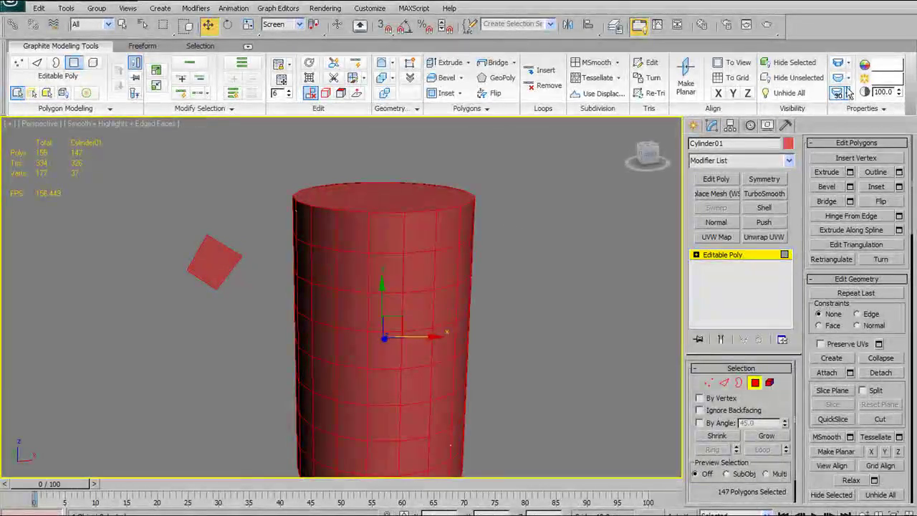
{"action": "middle_click_drag", "start_coordinate": [562, 180], "coordinate": [532, 195], "text": "alt"}
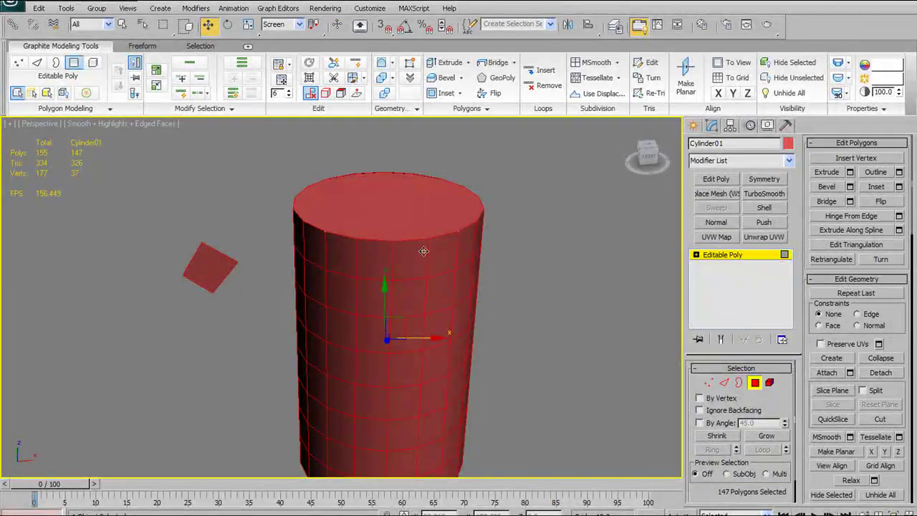
{"action": "middle_click_drag", "start_coordinate": [429, 205], "coordinate": [406, 217], "text": "alt"}
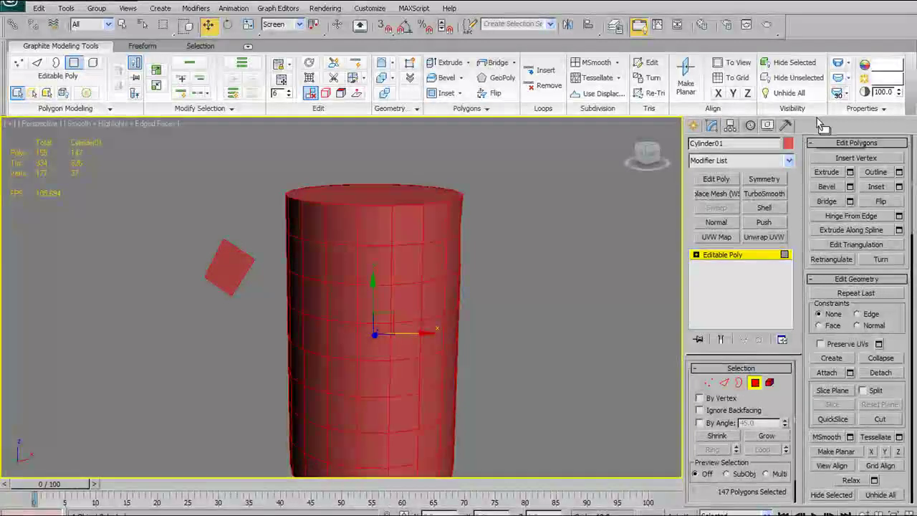
{"action": "left_click", "coordinate": [844, 77]}
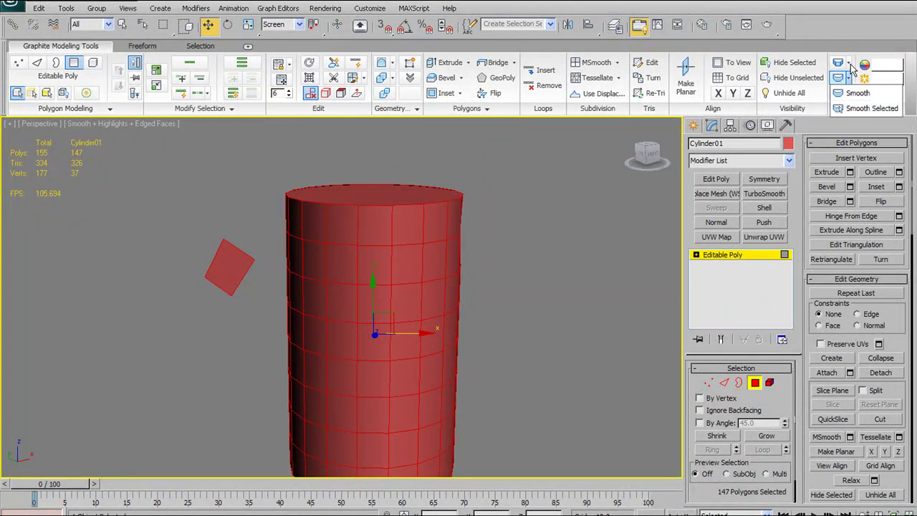
{"action": "left_click", "coordinate": [850, 63]}
{"action": "left_click", "coordinate": [859, 96]}
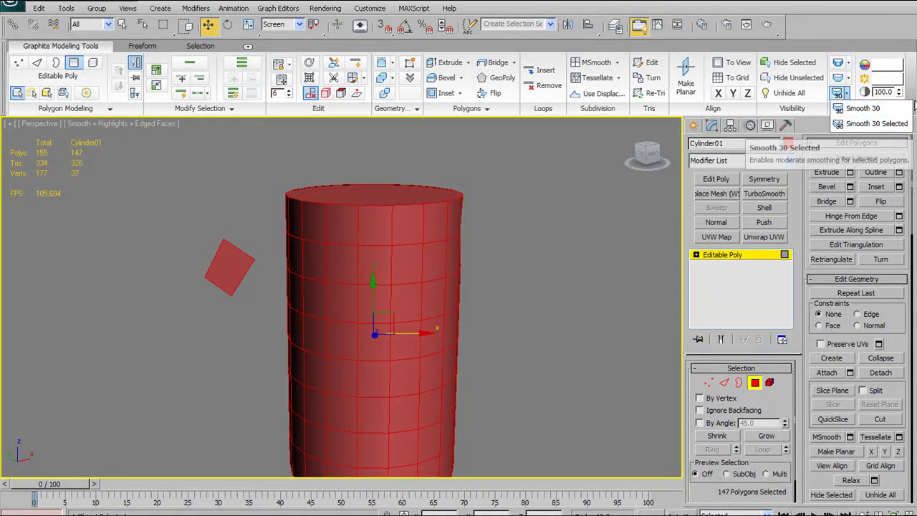
Clear the cylinder's polygon selection and switch to Vertex level with no vertices selected
{"action": "middle_click_drag", "start_coordinate": [456, 252], "coordinate": [413, 246], "text": "alt"}
{"action": "left_click", "coordinate": [538, 220]}
{"action": "middle_click_drag", "start_coordinate": [475, 288], "coordinate": [379, 193], "text": "alt"}
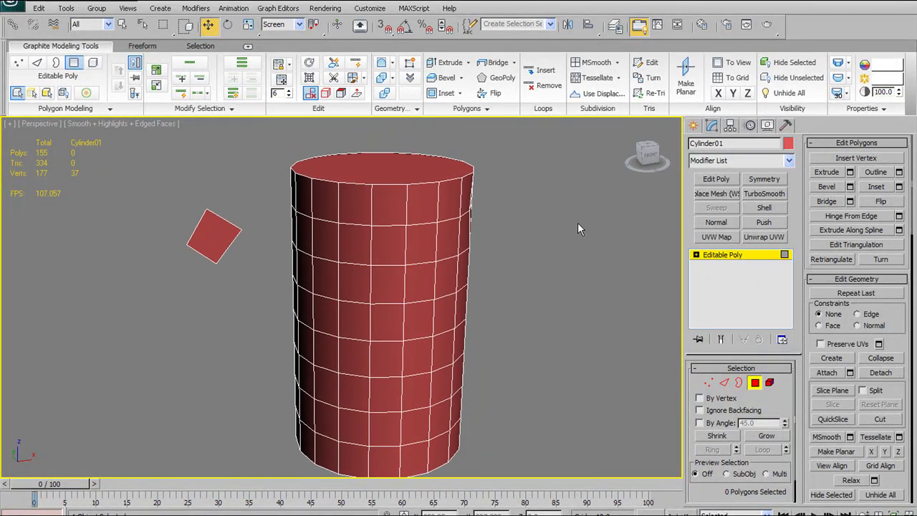
{"action": "left_click", "coordinate": [755, 384]}
{"action": "middle_click_drag", "start_coordinate": [365, 352], "coordinate": [306, 265], "text": "alt"}
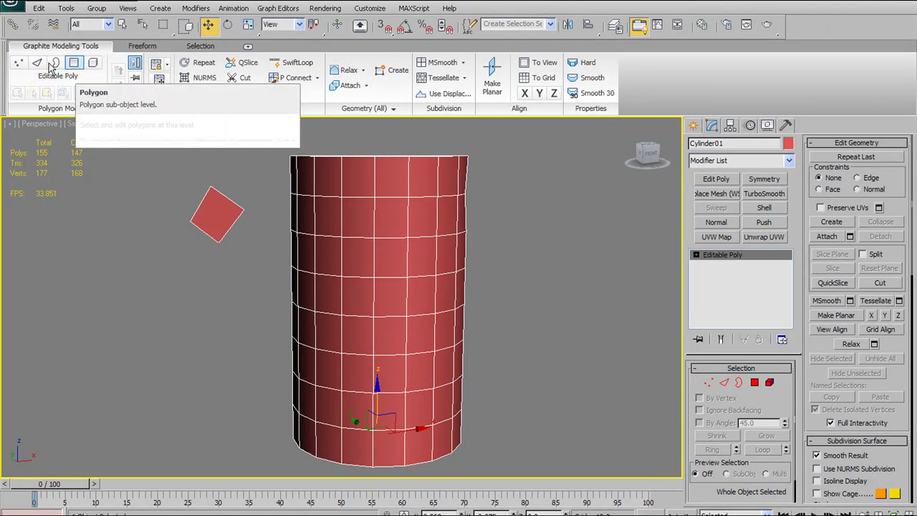
{"action": "left_click", "coordinate": [19, 64]}
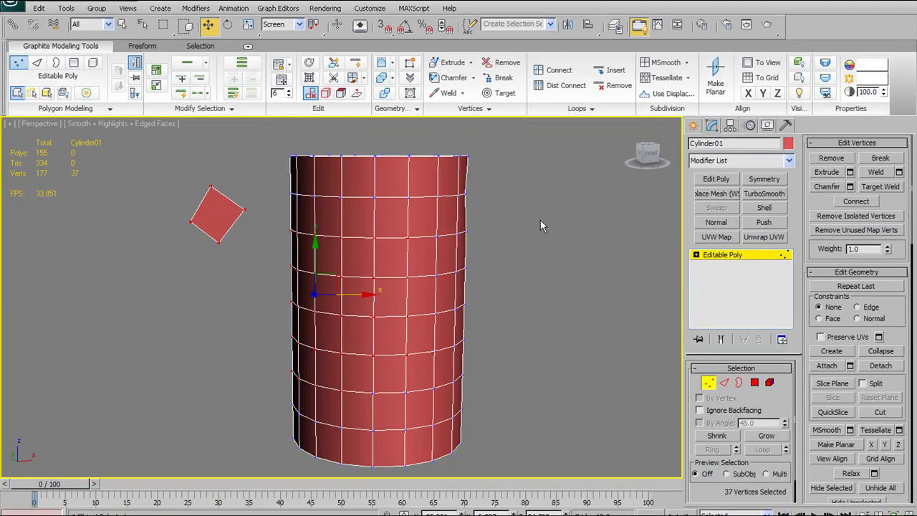
{"action": "middle_click_drag", "start_coordinate": [469, 226], "coordinate": [356, 236]}
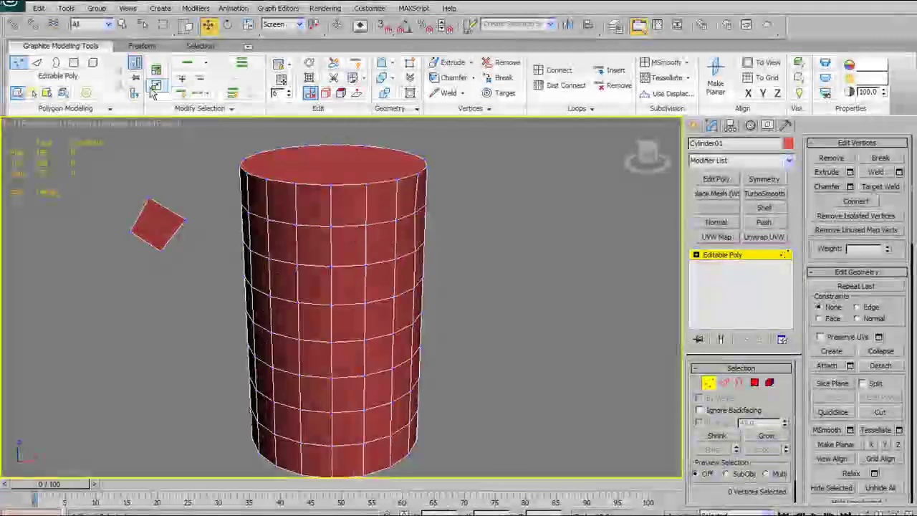
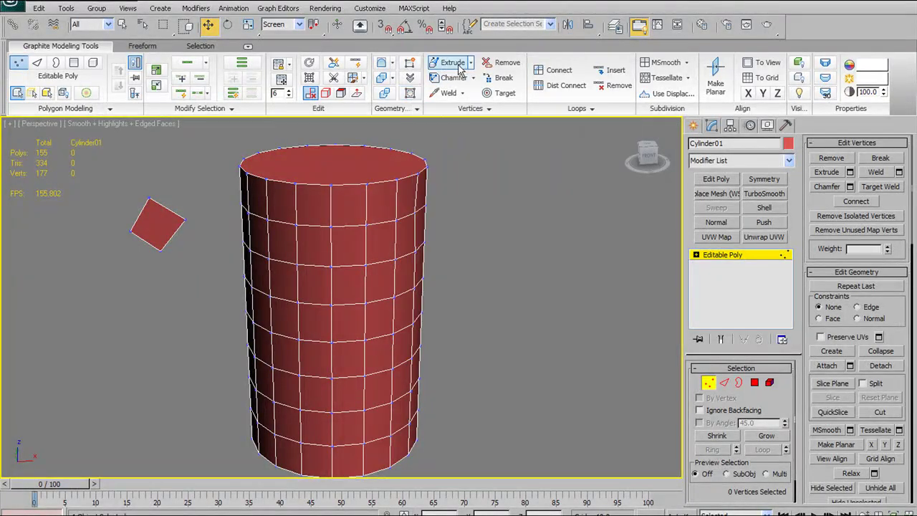
{"action": "left_click", "coordinate": [494, 110]}
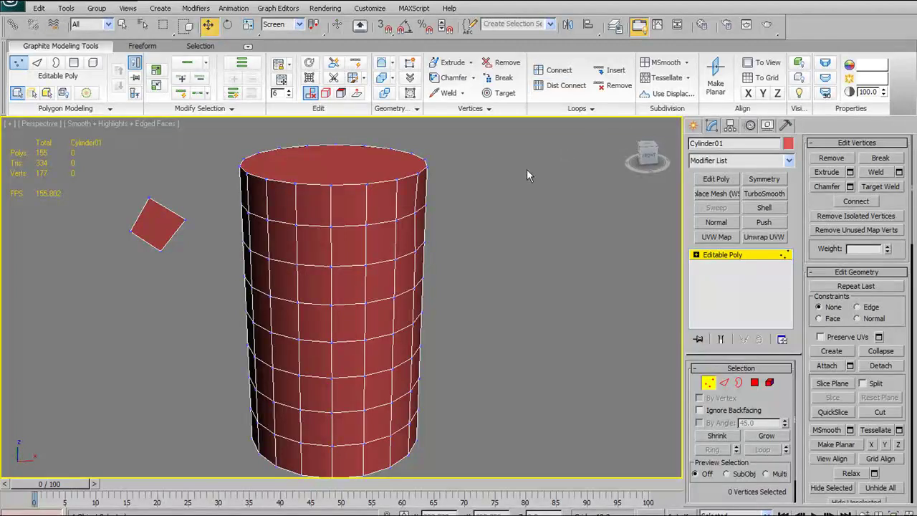
{"action": "middle_click_drag", "start_coordinate": [427, 194], "coordinate": [436, 186], "text": "alt"}
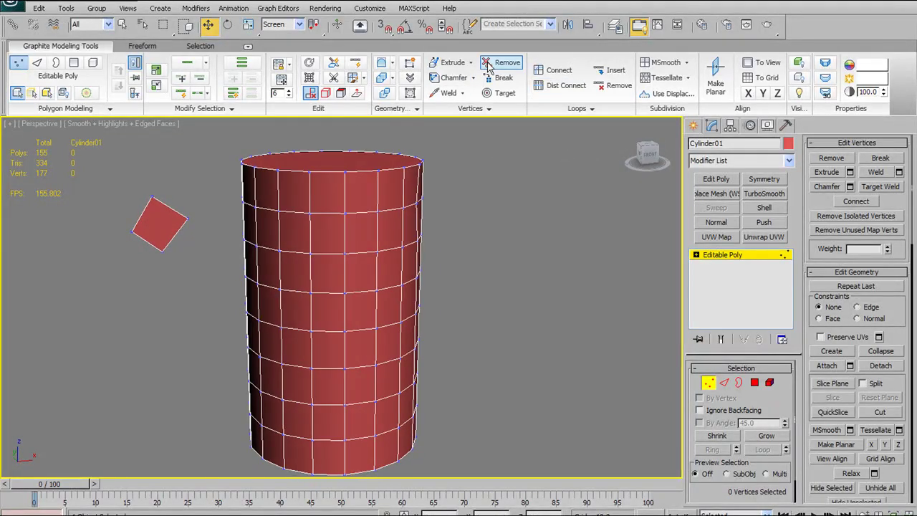
Select one vertex in the ring below the cylinder's top edge and try extruding it with an extrusion height of 25.4
{"action": "middle_click_drag", "start_coordinate": [345, 213], "coordinate": [463, 217], "text": "alt"}
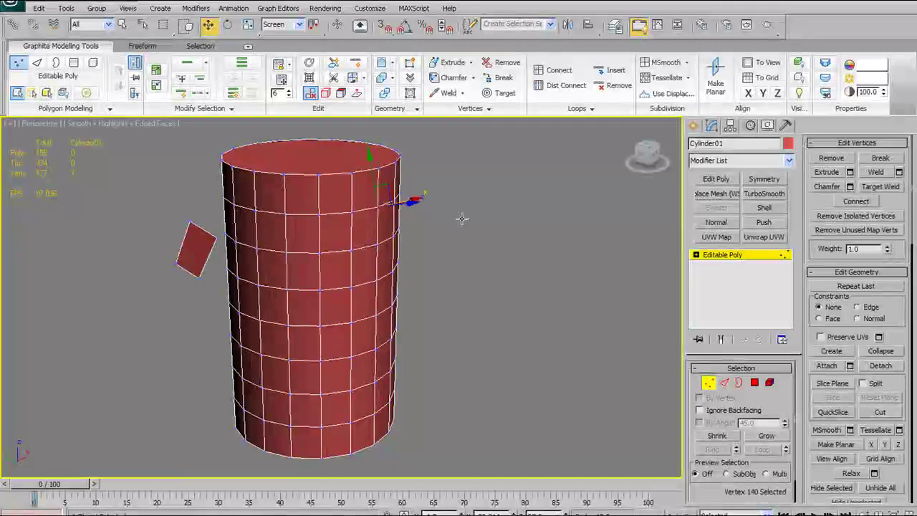
{"action": "left_click", "coordinate": [457, 67], "text": "shift"}
{"action": "mouse_move", "coordinate": [421, 220]}
{"action": "middle_mouse_down", "text": "alt"}
{"action": "mouse_move", "coordinate": [449, 201]}
{"action": "mouse_move", "coordinate": [404, 207]}
{"action": "mouse_move", "coordinate": [423, 207]}
{"action": "middle_mouse_up", "text": "alt"}
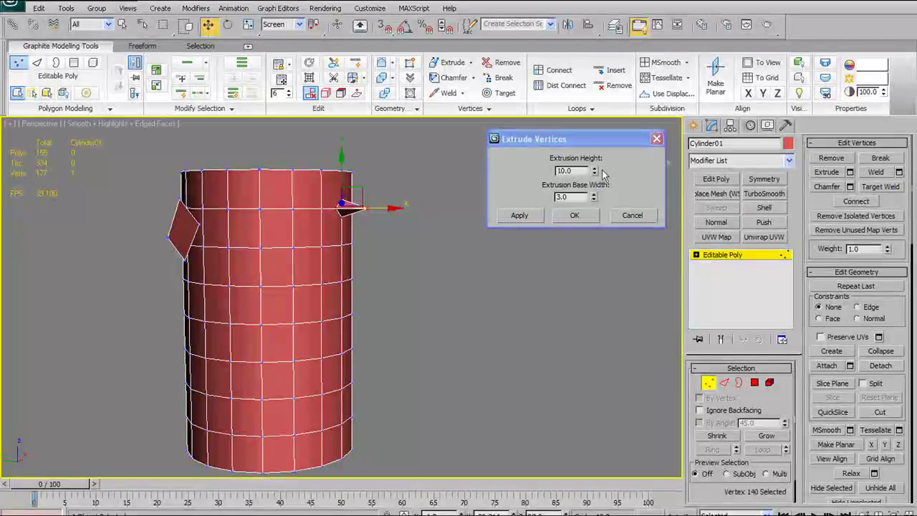
{"action": "left_click_drag", "start_coordinate": [594, 170], "coordinate": [590, 141]}
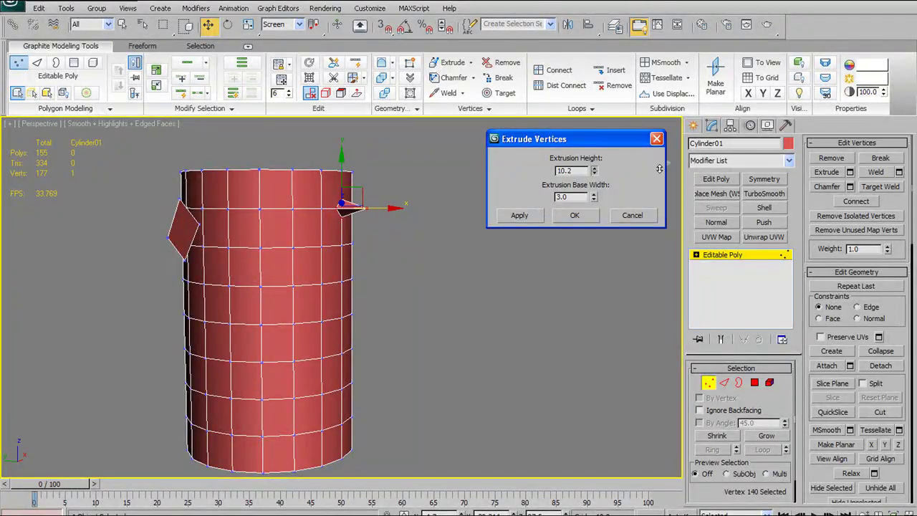
{"action": "middle_click_drag", "start_coordinate": [397, 227], "coordinate": [340, 209], "text": "alt"}
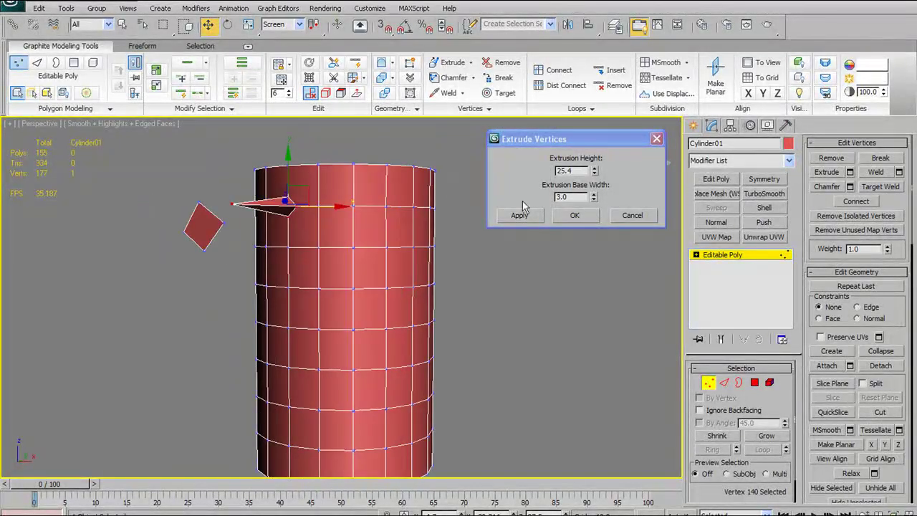
Try a vertex extrusion height of 25.146 with a wider extrusion base and cancel the extrusion
{"action": "left_click", "coordinate": [595, 169]}
{"action": "left_click_drag", "start_coordinate": [596, 188], "coordinate": [596, 171]}
{"action": "middle_click_drag", "start_coordinate": [302, 225], "coordinate": [410, 275], "text": "alt"}
{"action": "scroll", "coordinate": [387, 230], "scroll_direction": "up", "scroll_amount": 2}
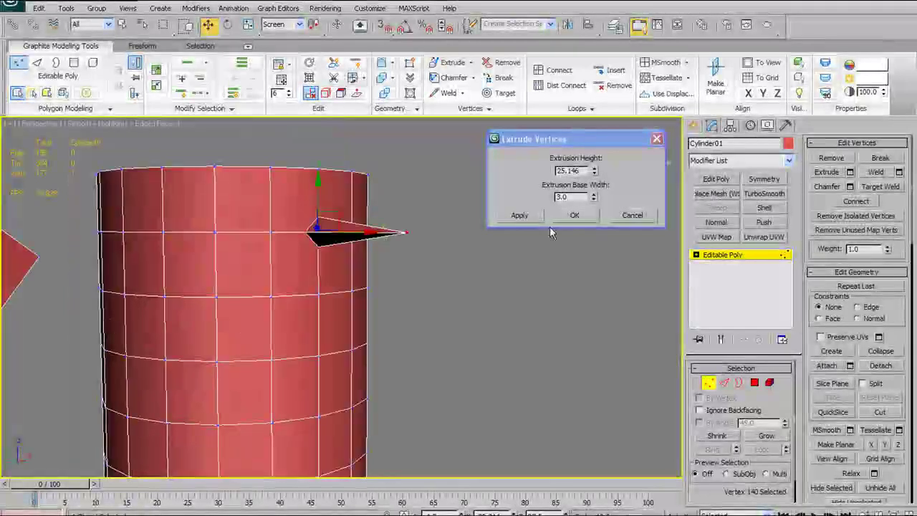
{"action": "left_click", "coordinate": [593, 199]}
{"action": "left_click_drag", "start_coordinate": [594, 197], "coordinate": [579, 156]}
{"action": "left_click", "coordinate": [633, 217]}
Reselect the vertex in the ring below the top edge, preview extruding it at a height of 25.146 and cancel
{"action": "middle_click_drag", "start_coordinate": [593, 212], "coordinate": [315, 243], "text": "alt"}
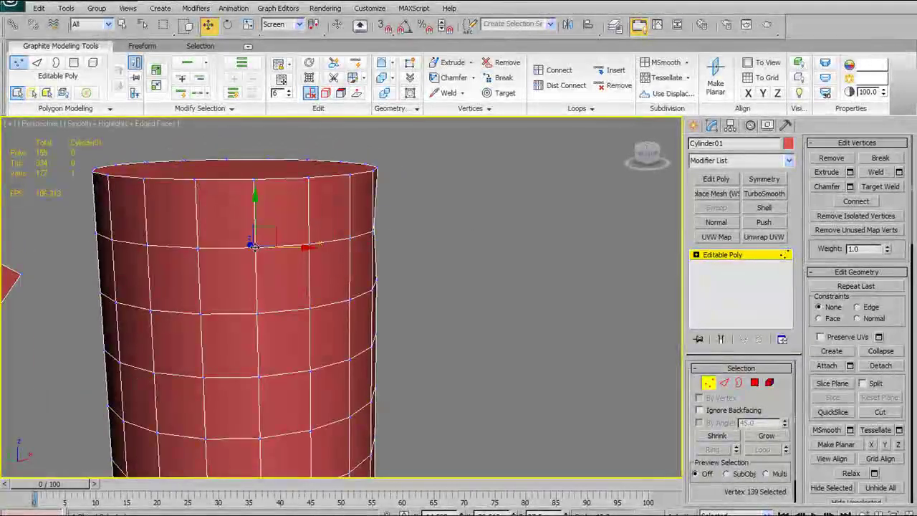
{"action": "middle_click_drag", "start_coordinate": [408, 207], "coordinate": [420, 260], "text": "alt"}
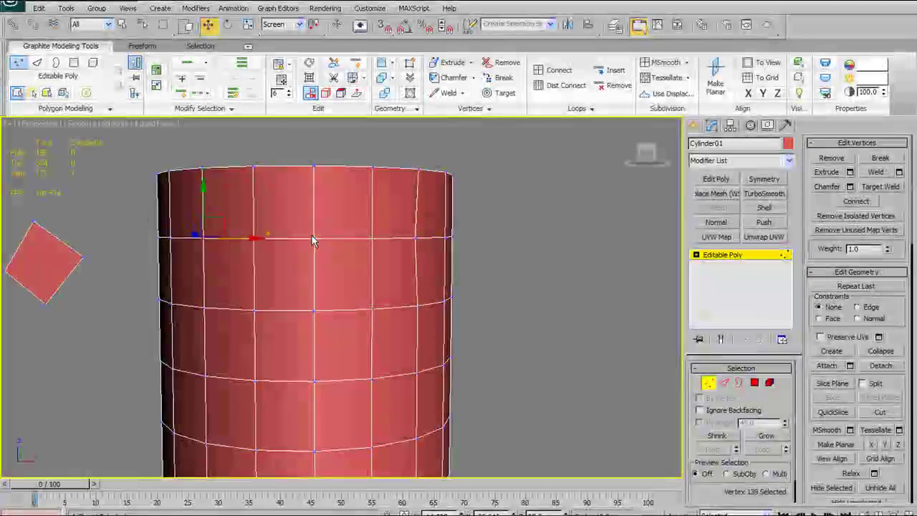
{"action": "middle_click_drag", "start_coordinate": [313, 241], "coordinate": [388, 268], "text": "alt"}
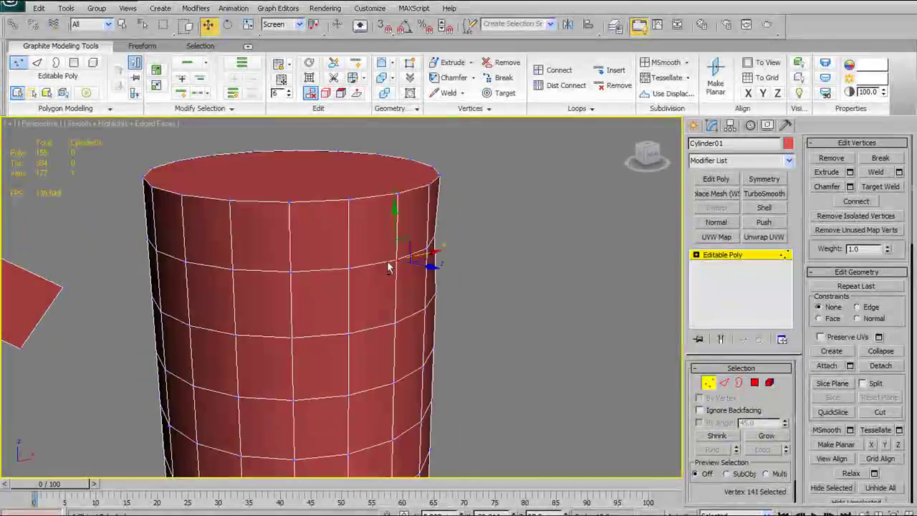
{"action": "middle_click_drag", "start_coordinate": [450, 209], "coordinate": [367, 267], "text": "alt"}
{"action": "left_click", "coordinate": [367, 266]}
{"action": "middle_click_drag", "start_coordinate": [458, 253], "coordinate": [489, 224], "text": "alt"}
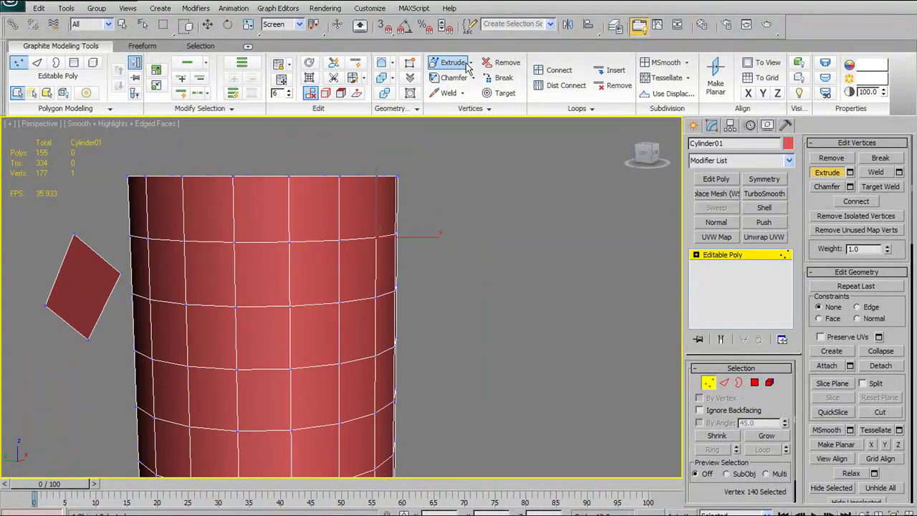
{"action": "left_click", "coordinate": [470, 63]}
{"action": "middle_click_drag", "start_coordinate": [401, 215], "coordinate": [319, 201], "text": "alt"}
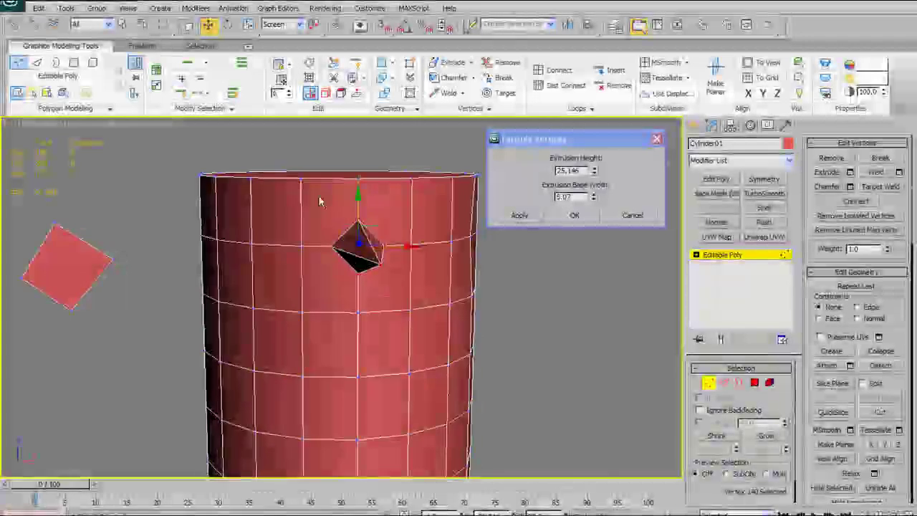
{"action": "left_click", "coordinate": [632, 215]}
{"action": "middle_click_drag", "start_coordinate": [420, 266], "coordinate": [433, 161], "text": "alt"}
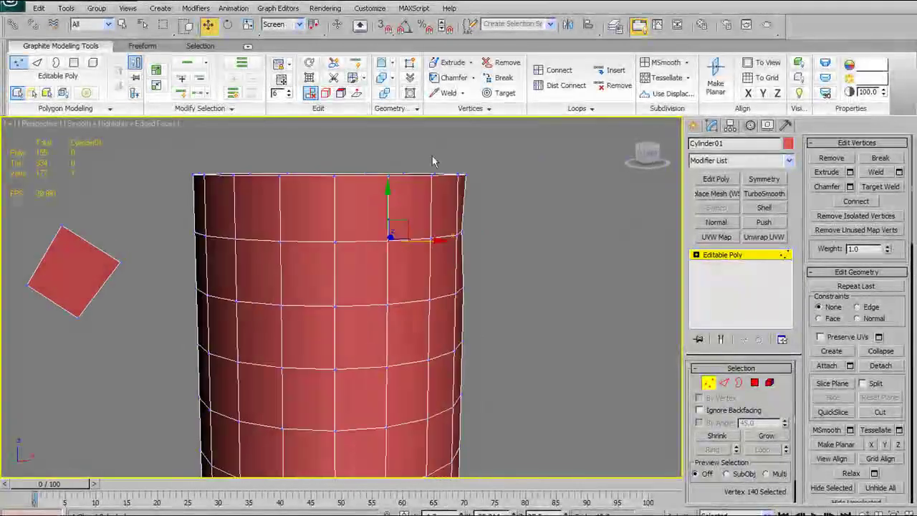
Try chamfering the selected vertex with a chamfer amount of 7.24
{"action": "left_click", "coordinate": [456, 79], "text": "shift"}
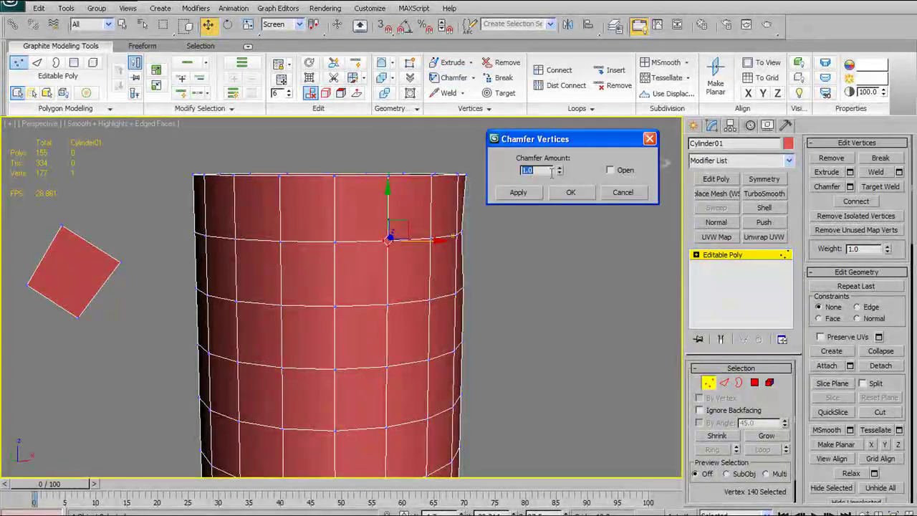
{"action": "left_click_drag", "start_coordinate": [565, 52], "coordinate": [435, 381]}
{"action": "left_click_drag", "start_coordinate": [559, 170], "coordinate": [559, 163]}
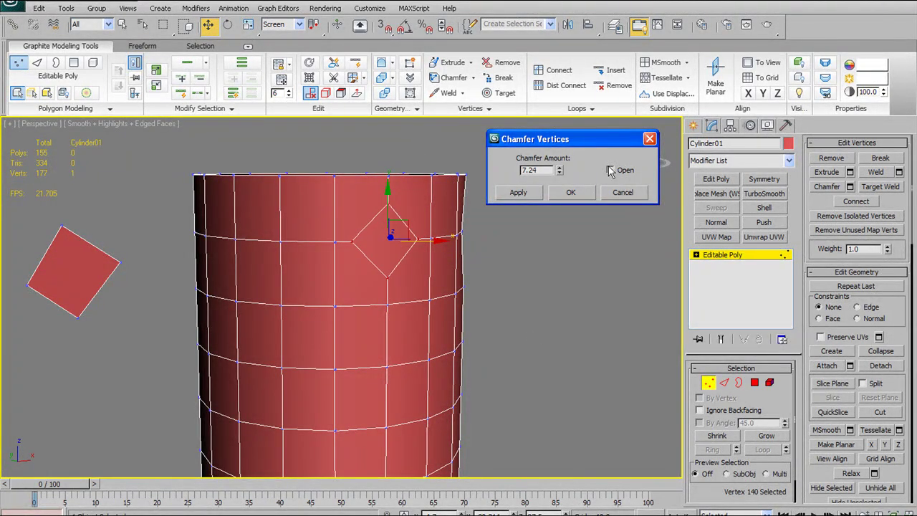
{"action": "left_click", "coordinate": [572, 193]}
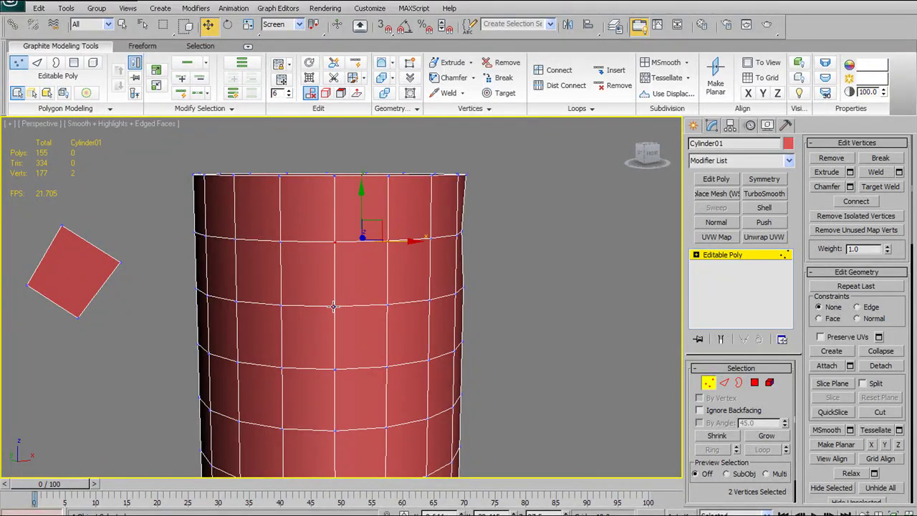
Select the four corner vertices of a side polygon near the cylinder's top and preview welding them with a threshold of 12.53
{"action": "left_click", "coordinate": [387, 304], "text": "ctrl"}
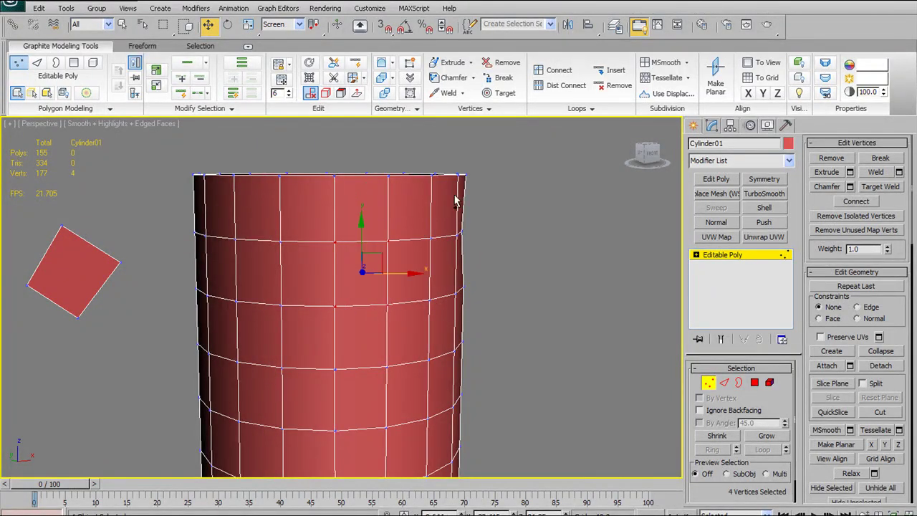
{"action": "left_click", "coordinate": [463, 93]}
{"action": "left_click", "coordinate": [454, 106]}
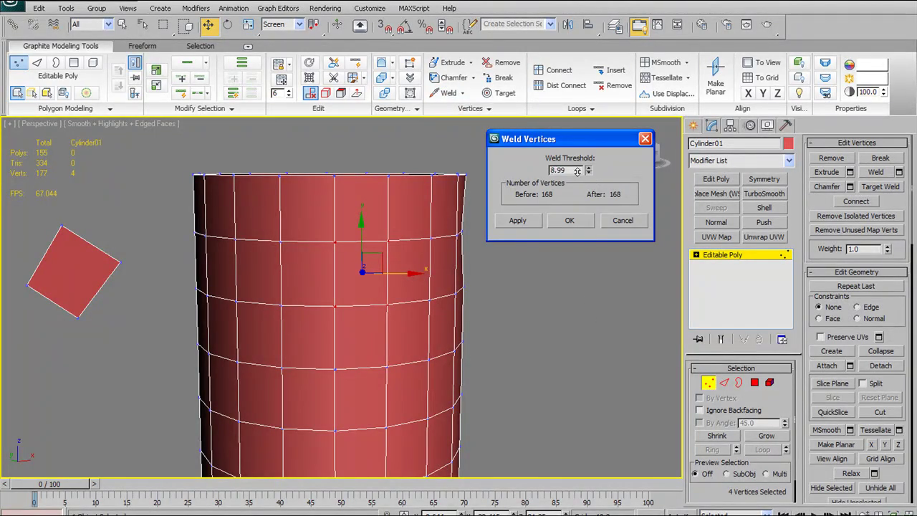
{"action": "left_click_drag", "start_coordinate": [578, 170], "coordinate": [609, 375]}
{"action": "left_click_drag", "start_coordinate": [550, 452], "coordinate": [599, 508]}
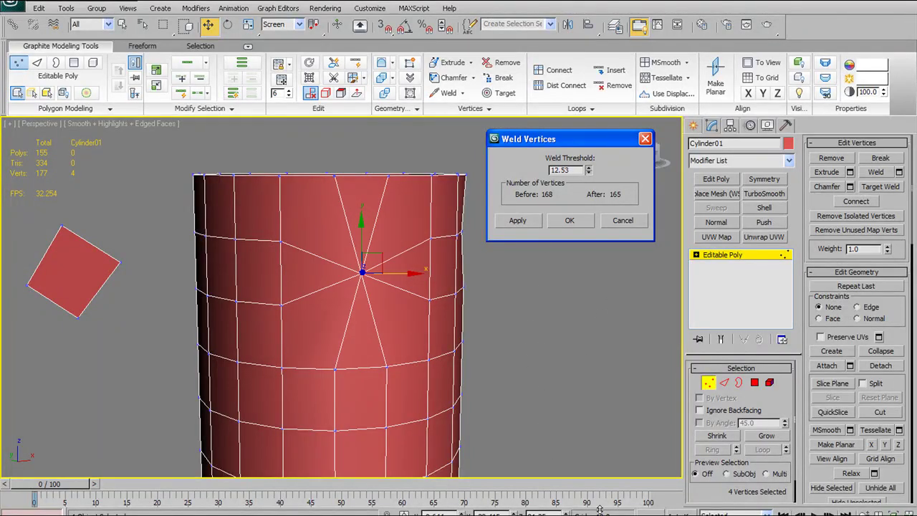
Preview welding the four selected vertices at thresholds of 8.74, 11.71, 17.57 and 10.05, and cancel the weld
{"action": "left_click_drag", "start_coordinate": [599, 344], "coordinate": [576, 9]}
{"action": "left_click_drag", "start_coordinate": [570, 66], "coordinate": [588, 186]}
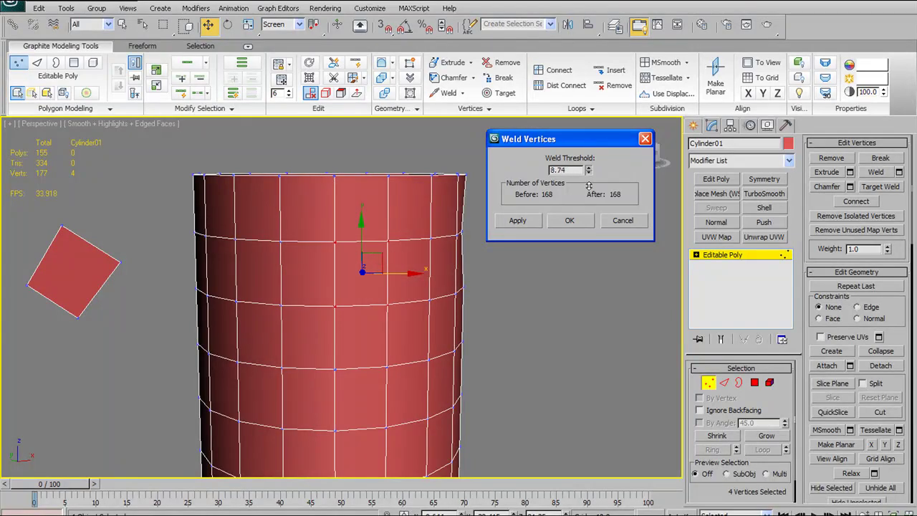
{"action": "left_click_drag", "start_coordinate": [591, 109], "coordinate": [600, 63]}
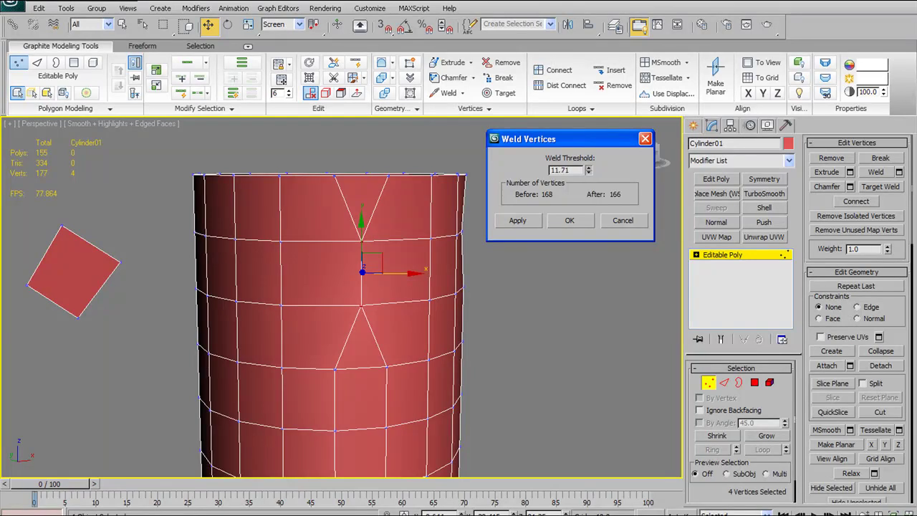
{"action": "left_click_drag", "start_coordinate": [624, 515], "coordinate": [570, 292]}
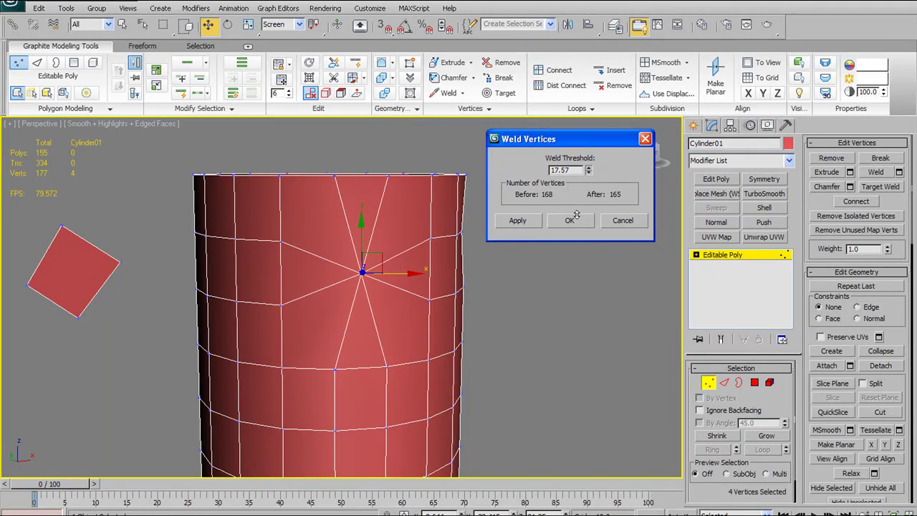
{"action": "left_click_drag", "start_coordinate": [608, 438], "coordinate": [618, 339]}
{"action": "left_click_drag", "start_coordinate": [620, 240], "coordinate": [580, 103]}
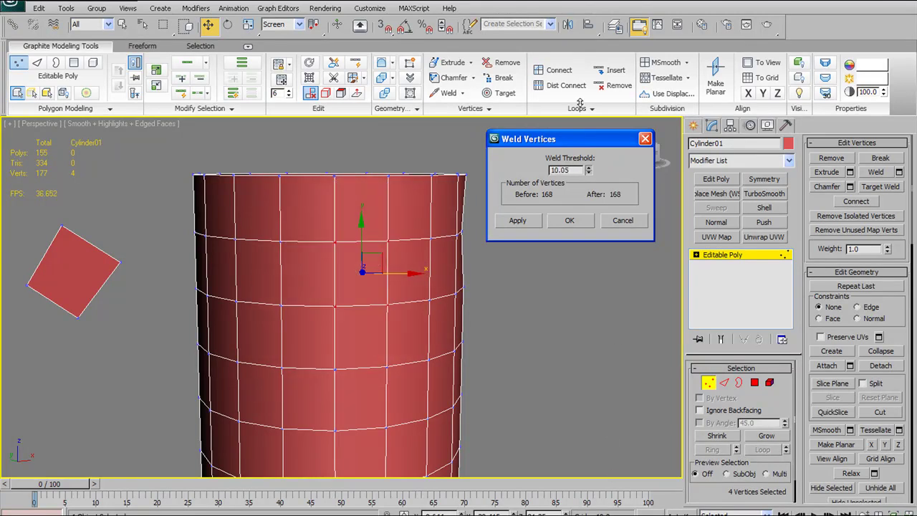
{"action": "mouse_move", "coordinate": [575, 229]}
{"action": "left_mouse_down"}
{"action": "mouse_move", "coordinate": [599, 107]}
{"action": "mouse_move", "coordinate": [562, 381]}
{"action": "mouse_move", "coordinate": [493, 101]}
{"action": "mouse_move", "coordinate": [494, 51]}
{"action": "mouse_move", "coordinate": [484, 180]}
{"action": "mouse_move", "coordinate": [476, 21]}
{"action": "mouse_move", "coordinate": [473, 96]}
{"action": "mouse_move", "coordinate": [567, 235]}
{"action": "left_mouse_up"}
{"action": "left_click", "coordinate": [618, 222]}
Select a single front vertex in the ring below the cylinder's top edge and break it
{"action": "mouse_move", "coordinate": [552, 242]}
{"action": "middle_mouse_down", "text": "alt"}
{"action": "mouse_move", "coordinate": [526, 245]}
{"action": "mouse_move", "coordinate": [538, 240]}
{"action": "middle_mouse_up", "text": "alt"}
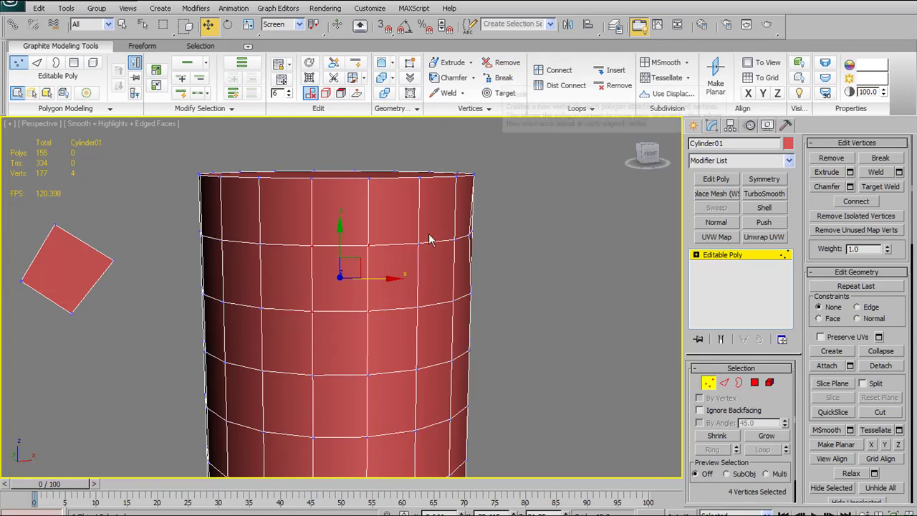
{"action": "left_click", "coordinate": [370, 243]}
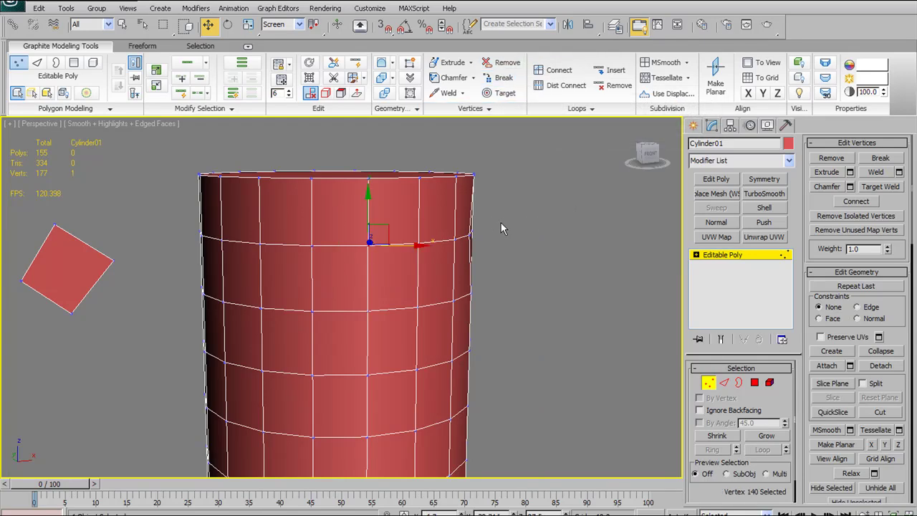
{"action": "middle_click_drag", "start_coordinate": [501, 228], "coordinate": [524, 217], "text": "alt"}
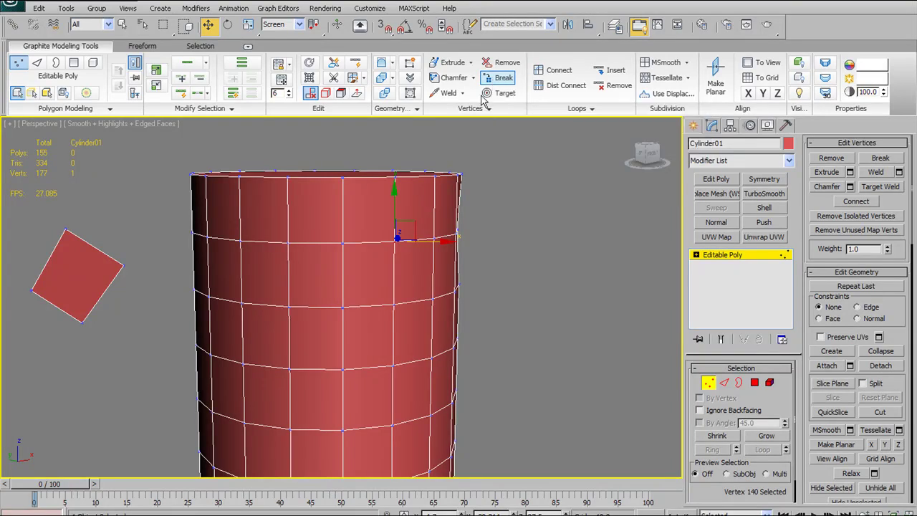
{"action": "middle_click_drag", "start_coordinate": [416, 280], "coordinate": [384, 261], "text": "alt"}
{"action": "left_click", "coordinate": [381, 259]}
{"action": "left_click", "coordinate": [382, 251]}
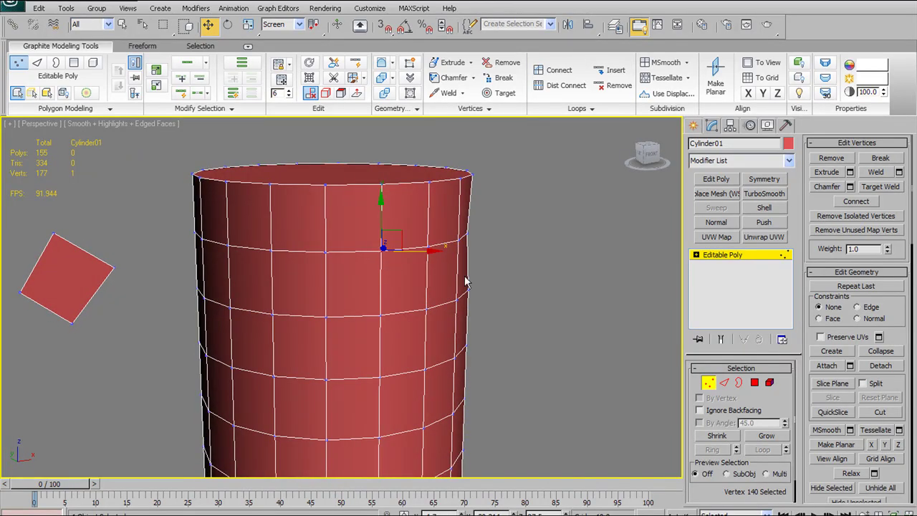
{"action": "left_click", "coordinate": [501, 77]}
Pull two of the broken vertices away from their shared point to open a hole in the cylinder's side
{"action": "middle_click_drag", "start_coordinate": [510, 287], "coordinate": [568, 310], "text": "alt"}
{"action": "left_click", "coordinate": [416, 246]}
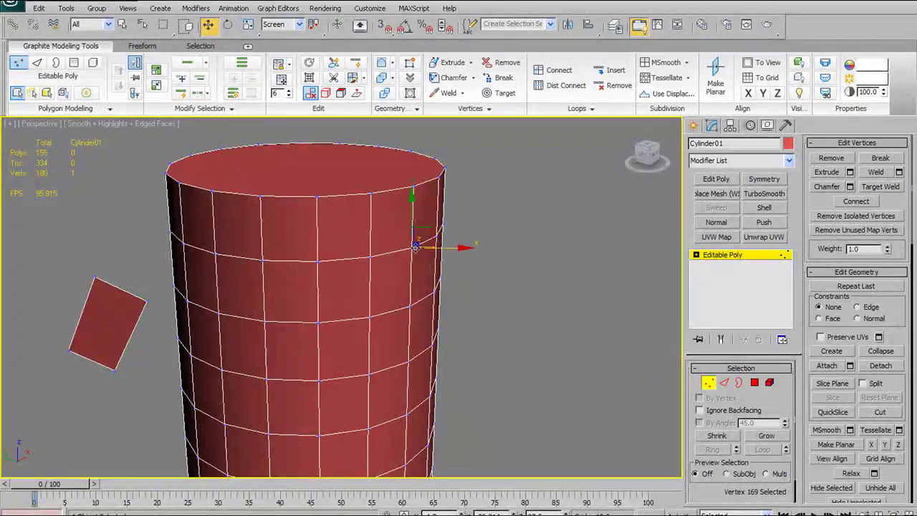
{"action": "left_click_drag", "start_coordinate": [445, 248], "coordinate": [497, 268]}
{"action": "middle_click_drag", "start_coordinate": [498, 268], "coordinate": [357, 269], "text": "alt"}
{"action": "left_click", "coordinate": [360, 238]}
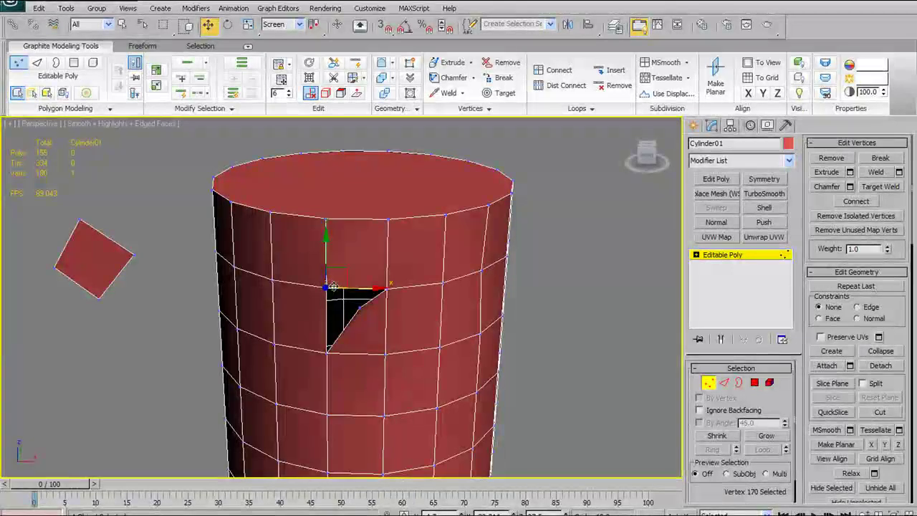
{"action": "left_click_drag", "start_coordinate": [323, 289], "coordinate": [287, 304]}
Undo the vertex moves and the break on the cylinder's side
{"action": "middle_click_drag", "start_coordinate": [327, 295], "coordinate": [341, 262], "text": "alt"}
{"action": "key", "text": "ctrl+z"}
{"action": "key", "text": "ctrl+z"}
{"action": "middle_click_drag", "start_coordinate": [409, 264], "coordinate": [382, 283], "text": "alt"}
{"action": "left_click", "coordinate": [403, 276]}
{"action": "key", "text": "ctrl+z"}
Target weld a front vertex in the ring below the top edge to its neighbour in the same ring and undo the weld
{"action": "left_click", "coordinate": [353, 275]}
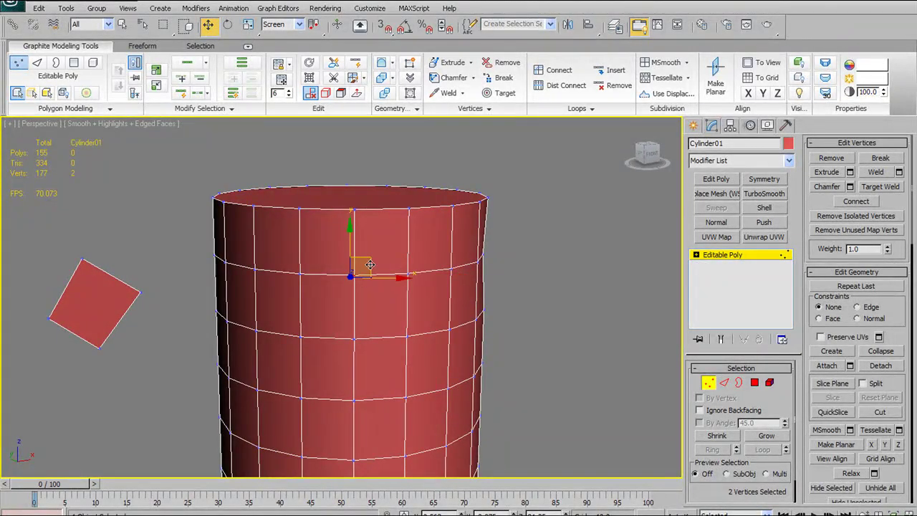
{"action": "left_click", "coordinate": [410, 273]}
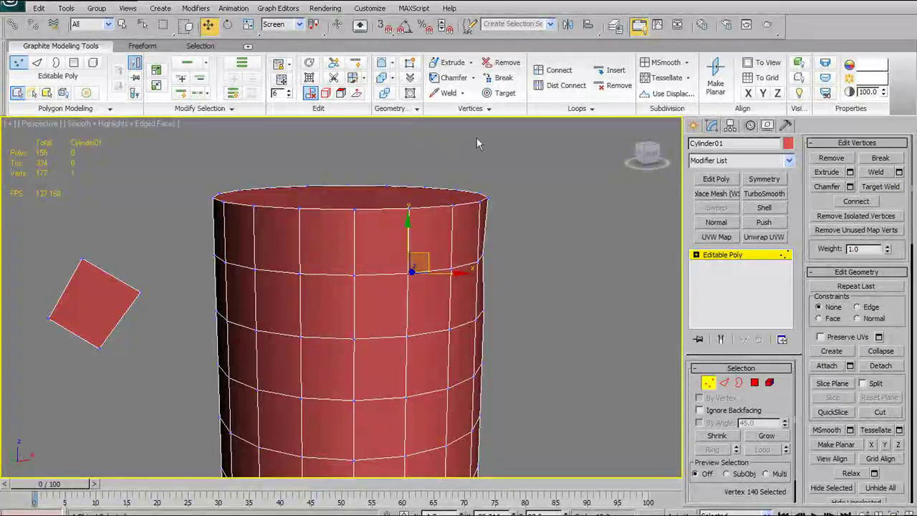
{"action": "left_click", "coordinate": [490, 94]}
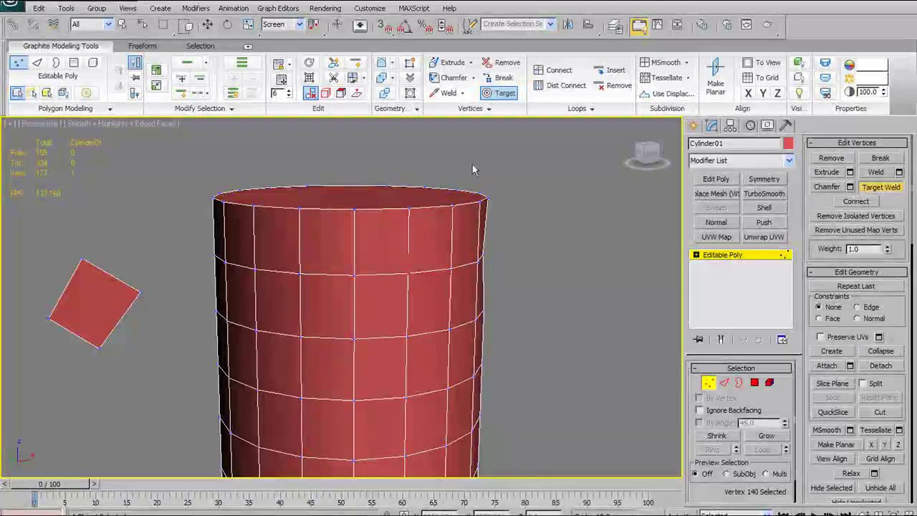
{"action": "left_click", "coordinate": [354, 274]}
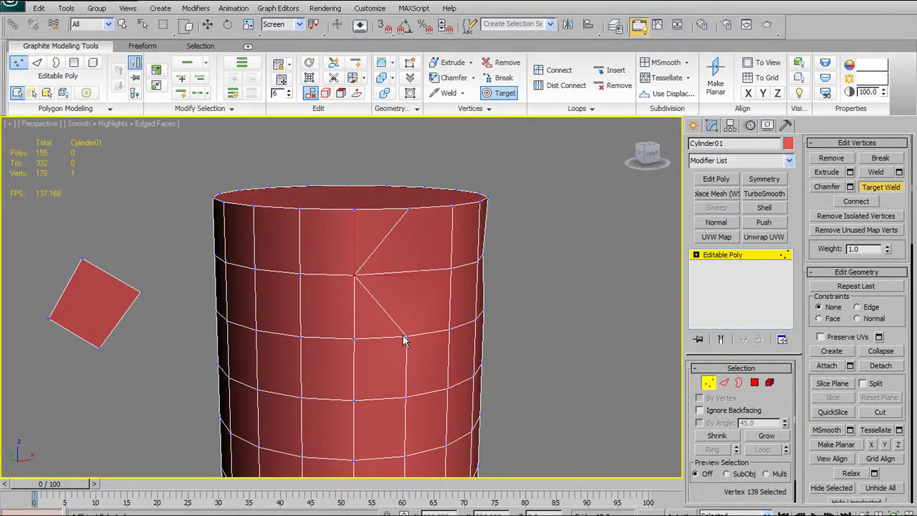
{"action": "key", "text": "ctrl+z"}
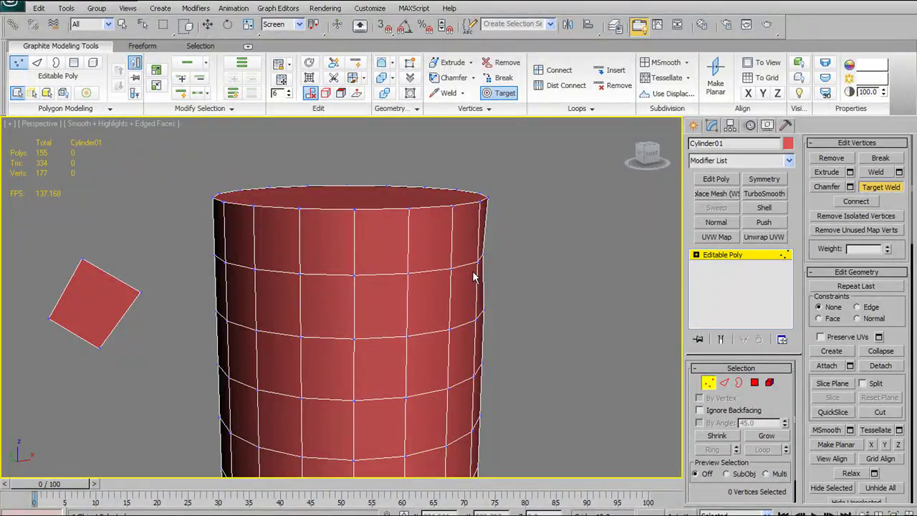